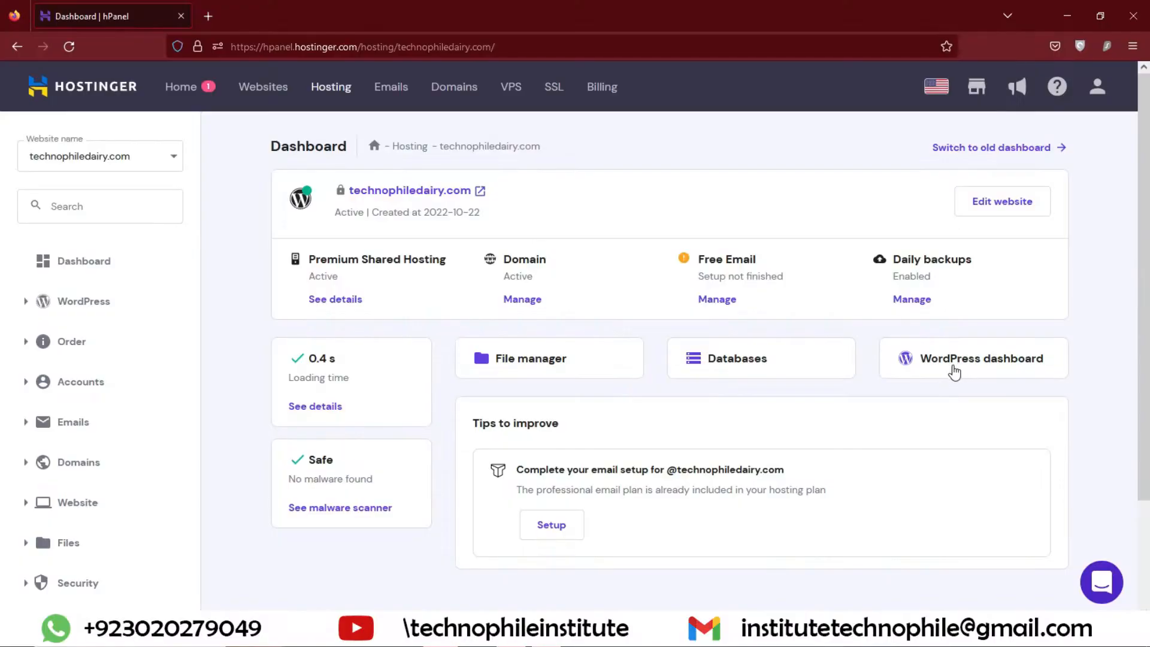
Open the WordPress admin of technophiledairy.com from its hosting dashboard and go to the installed themes
{"action": "left_click", "coordinate": [969, 363]}
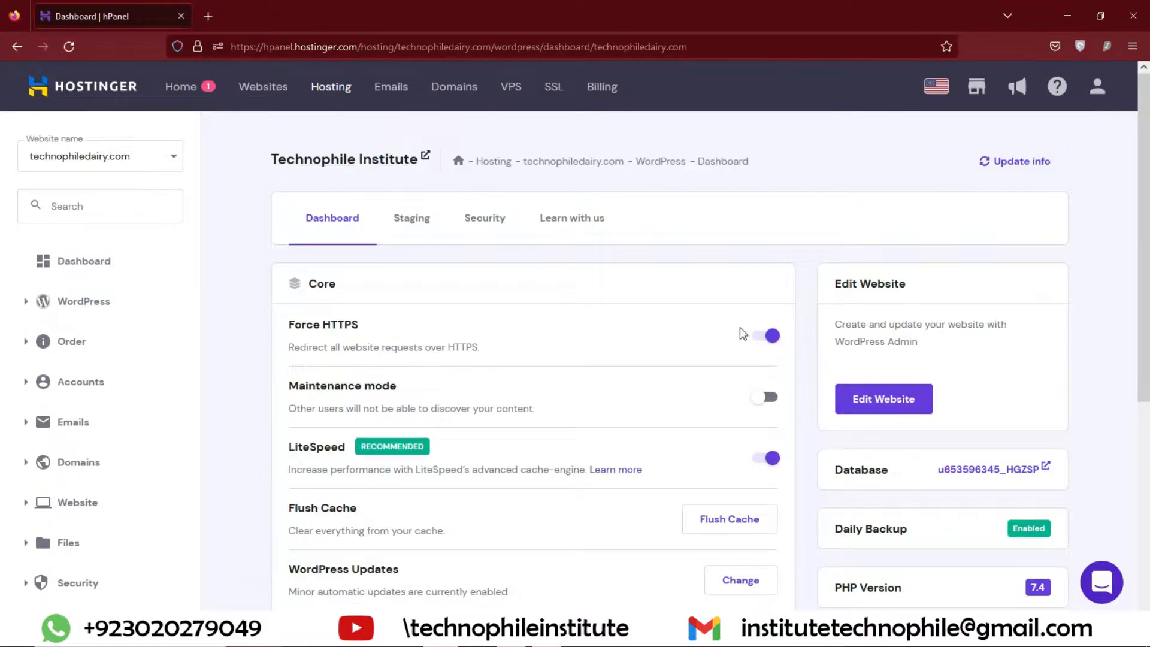
{"action": "left_click", "coordinate": [876, 399]}
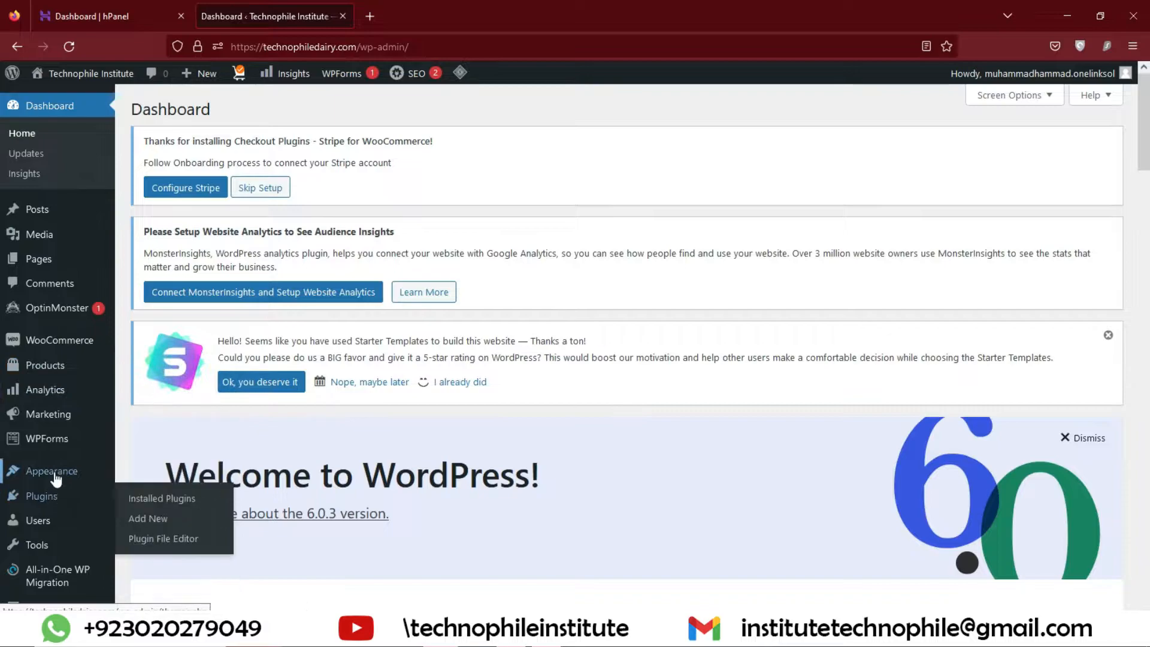
{"action": "mouse_move", "coordinate": [54, 473]}
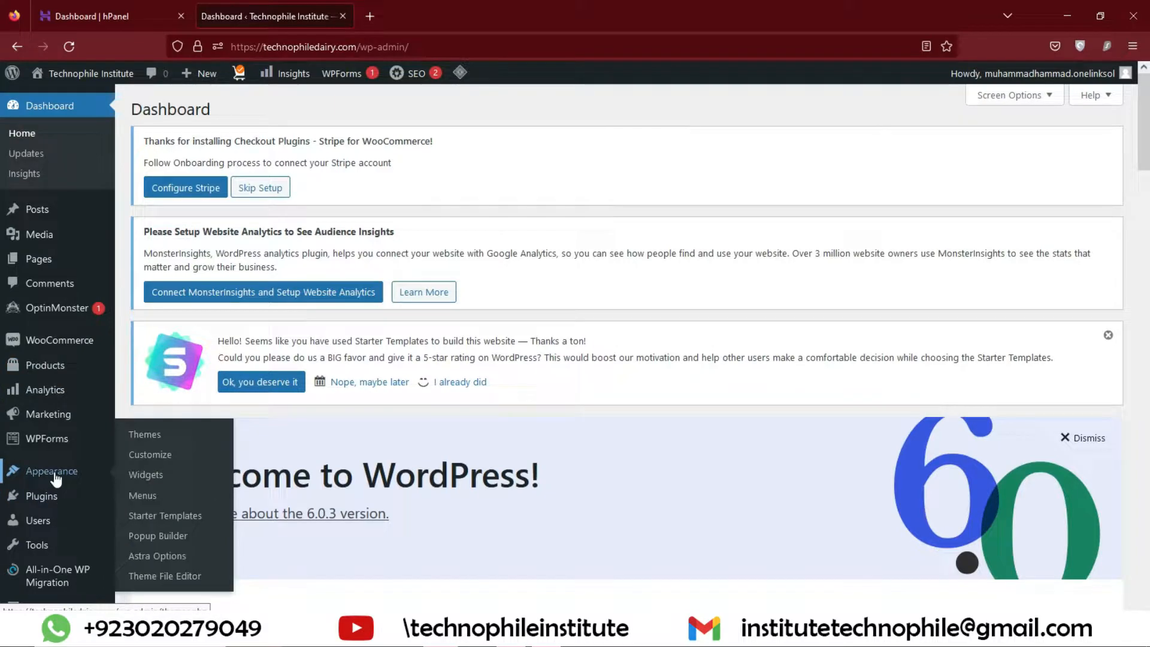
{"action": "left_click", "coordinate": [153, 433]}
{"action": "scroll", "coordinate": [200, 426], "scroll_direction": "down", "scroll_amount": 4}
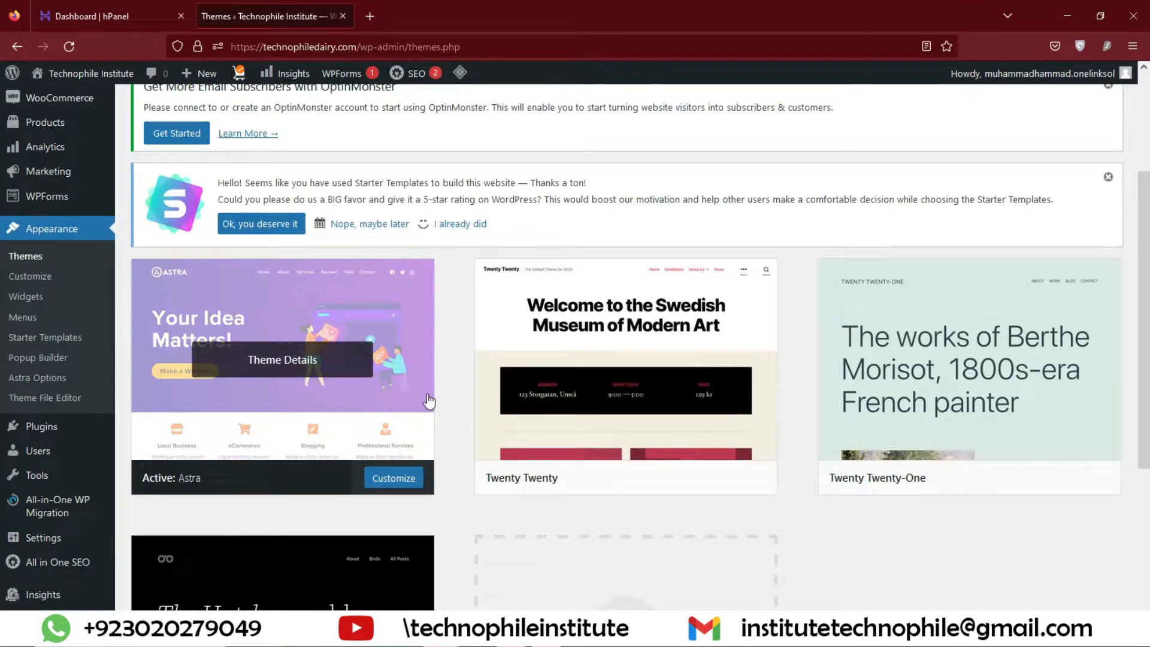
Look at the details of the Astra theme, close them, and activate the Twenty Twenty theme instead
{"action": "left_click", "coordinate": [282, 363]}
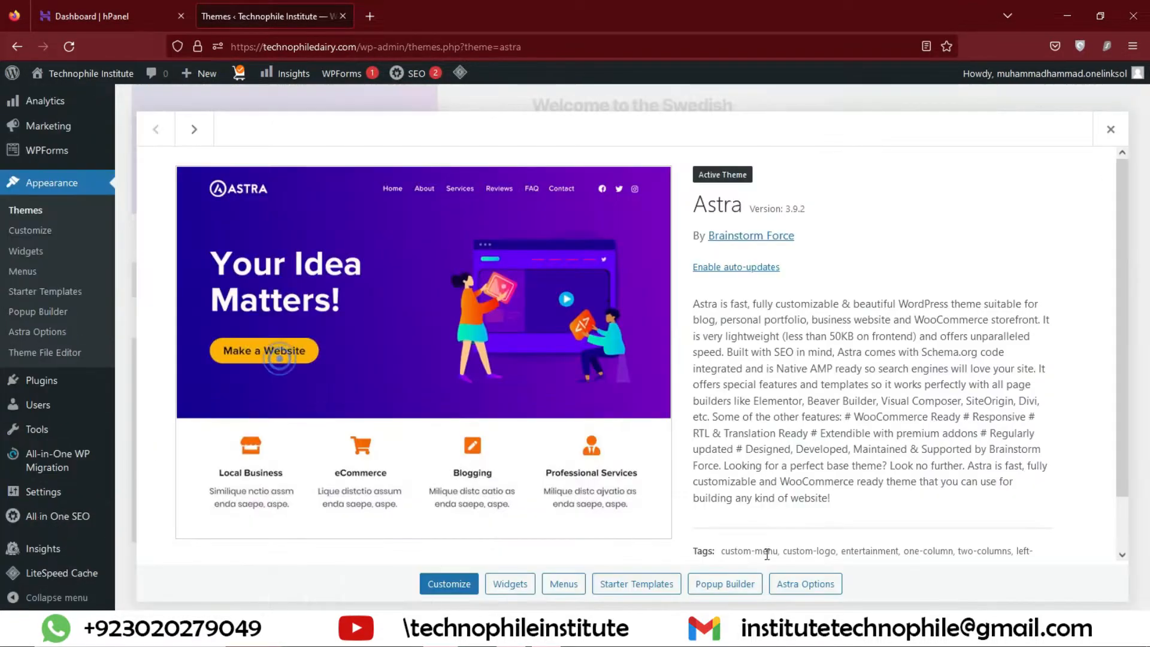
{"action": "left_click", "coordinate": [1102, 133]}
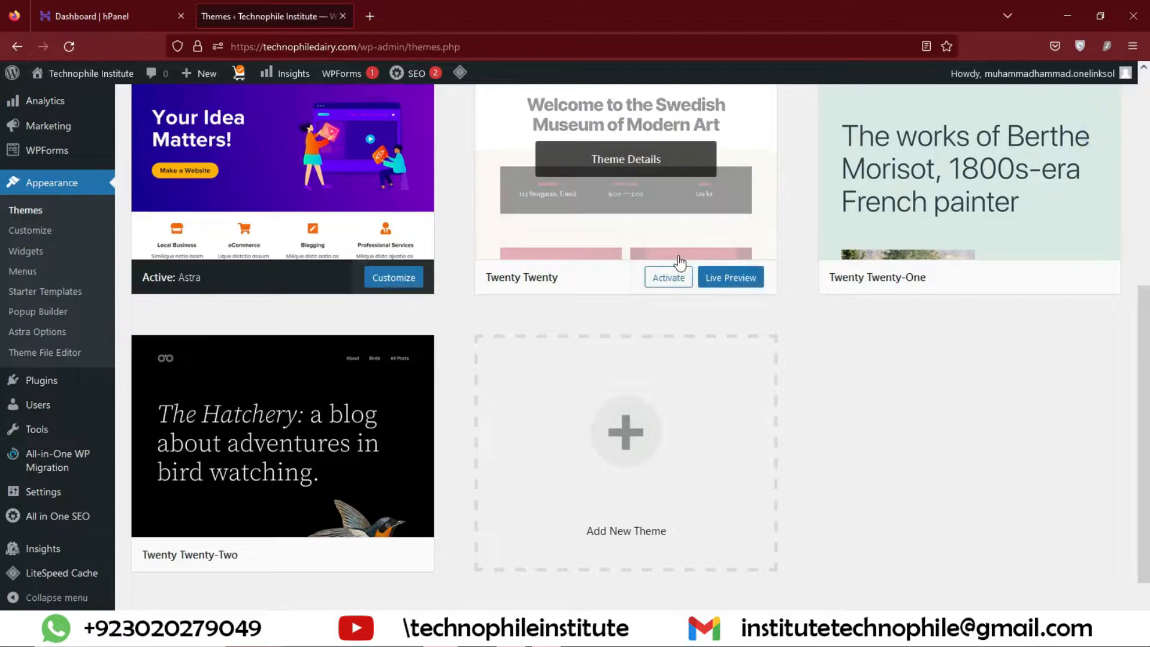
{"action": "left_click", "coordinate": [678, 281]}
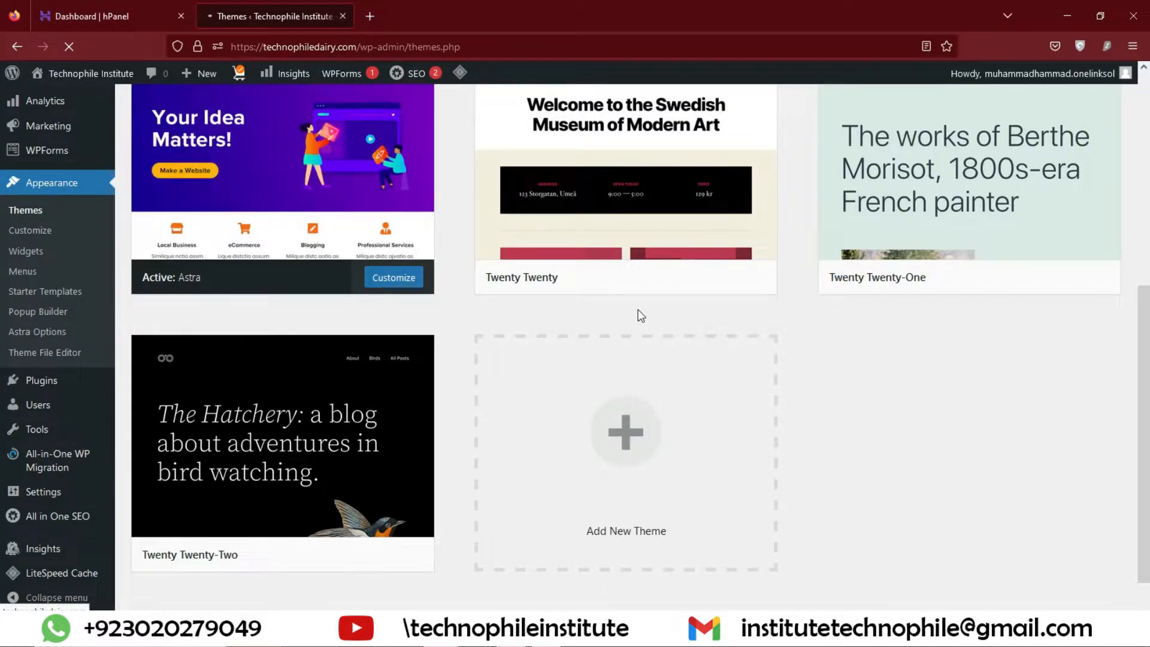
{"action": "scroll", "coordinate": [610, 226], "scroll_direction": "down", "scroll_amount": 5}
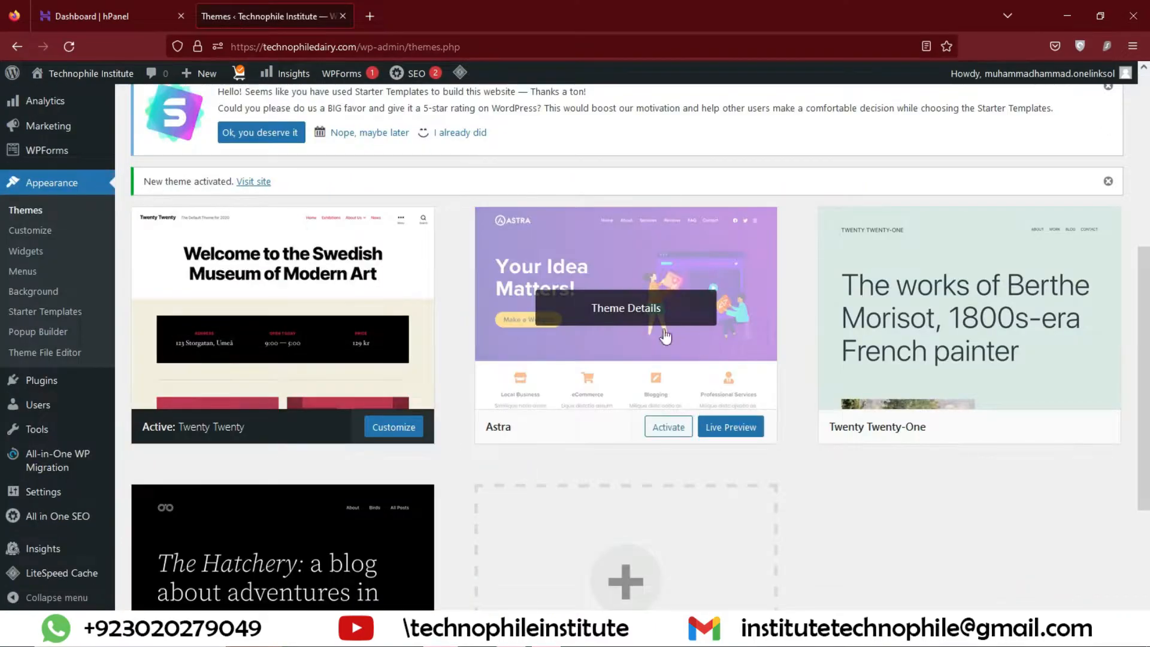
Delete the Astra theme from the installed themes and confirm the deletion
{"action": "left_click", "coordinate": [665, 335]}
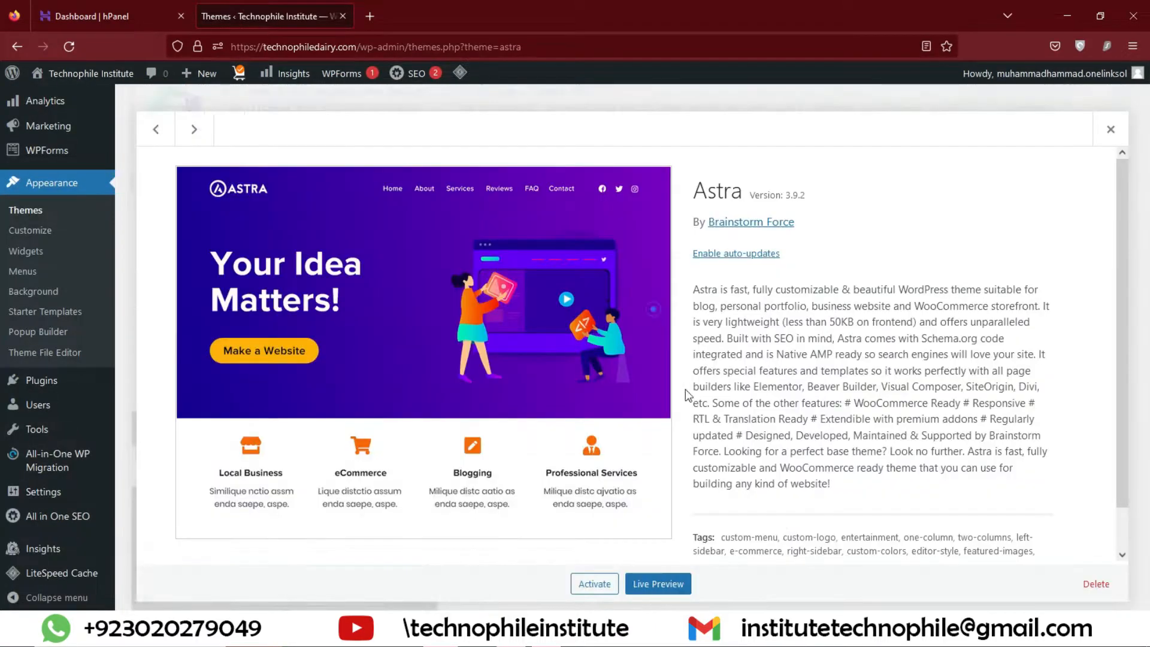
{"action": "left_click", "coordinate": [1091, 590]}
{"action": "left_click", "coordinate": [635, 375]}
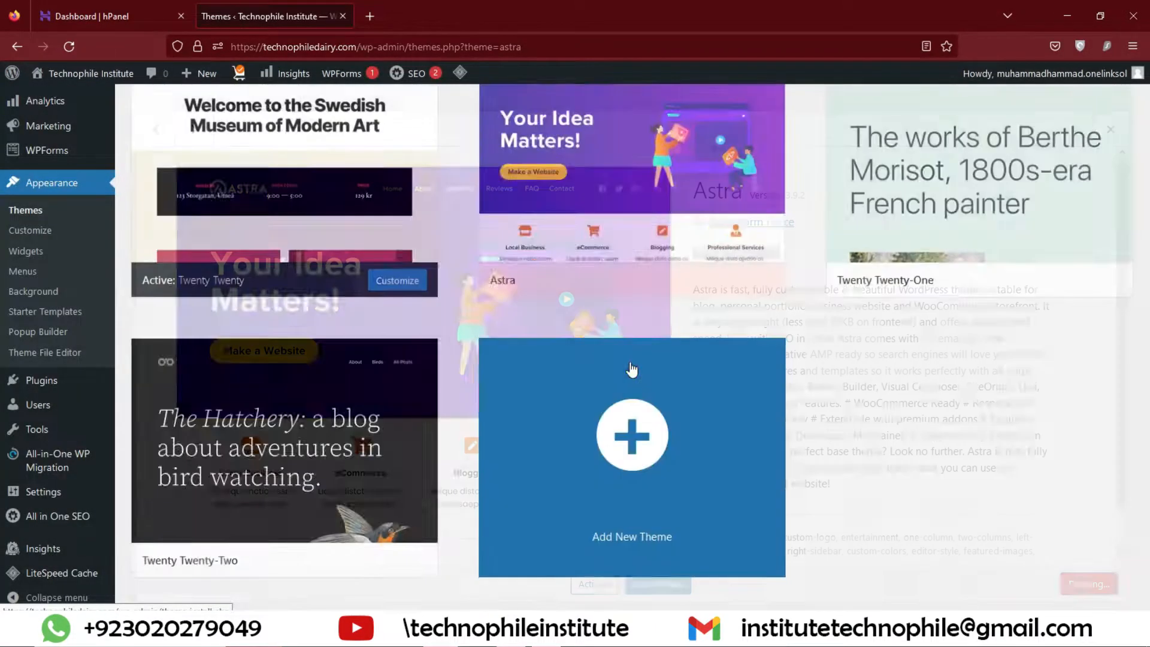
{"action": "scroll", "coordinate": [333, 210], "scroll_direction": "up", "scroll_amount": 4}
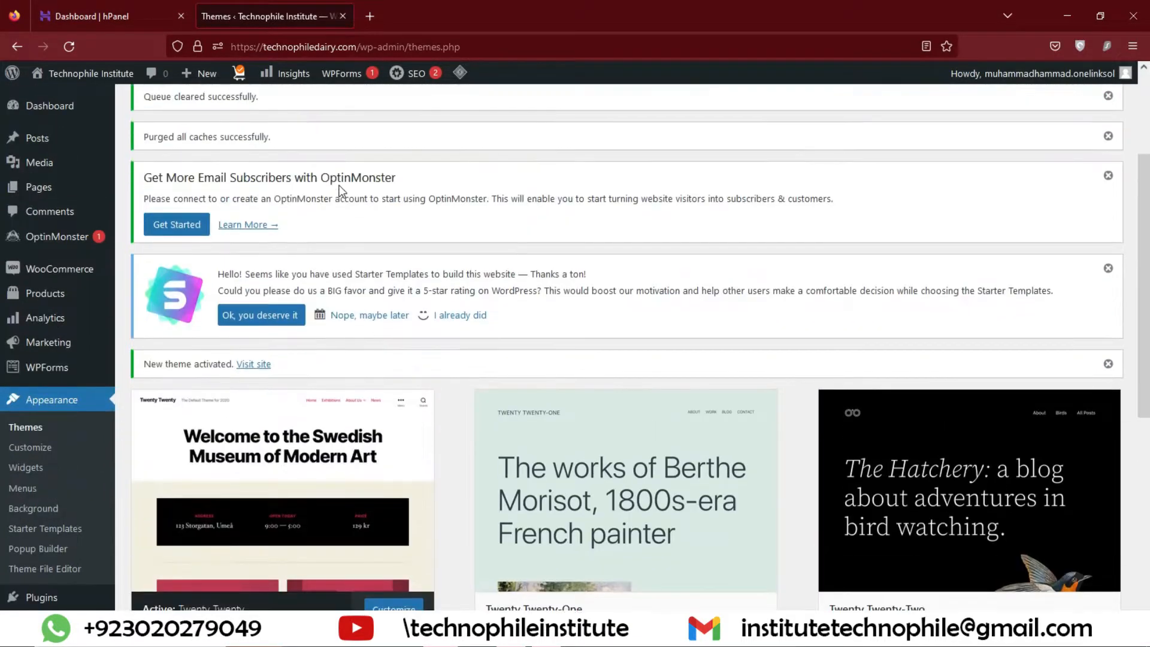
Open the live site in a new browser tab and look at how its home page appears
{"action": "right_click", "coordinate": [258, 377]}
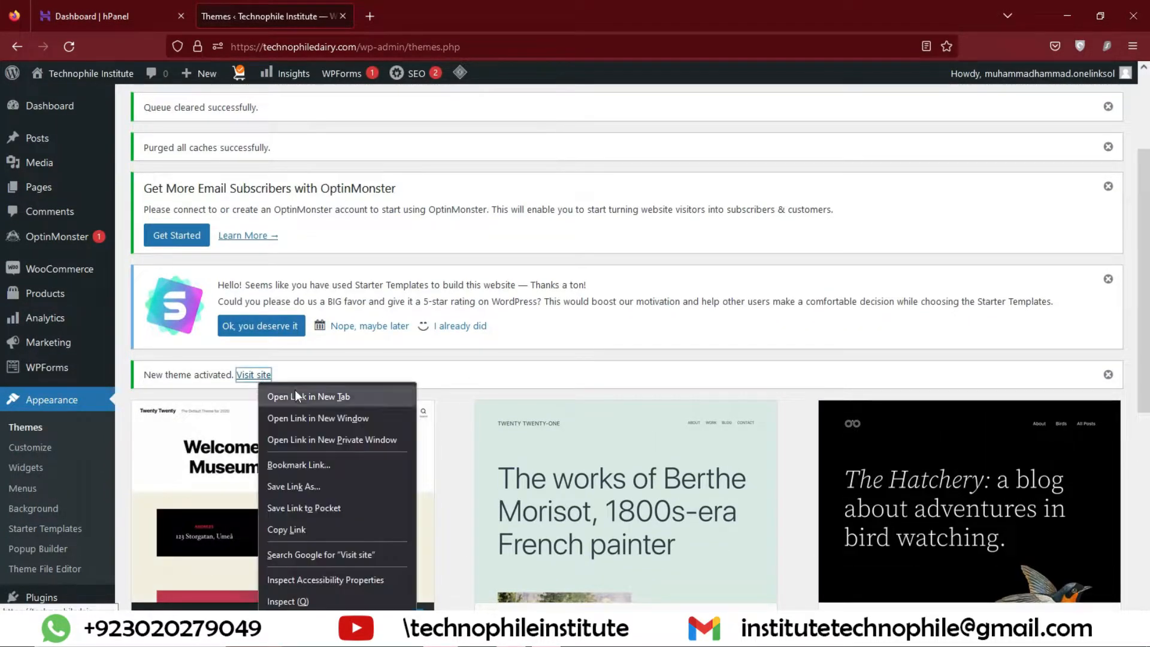
{"action": "left_click", "coordinate": [298, 395]}
{"action": "left_click", "coordinate": [422, 6]}
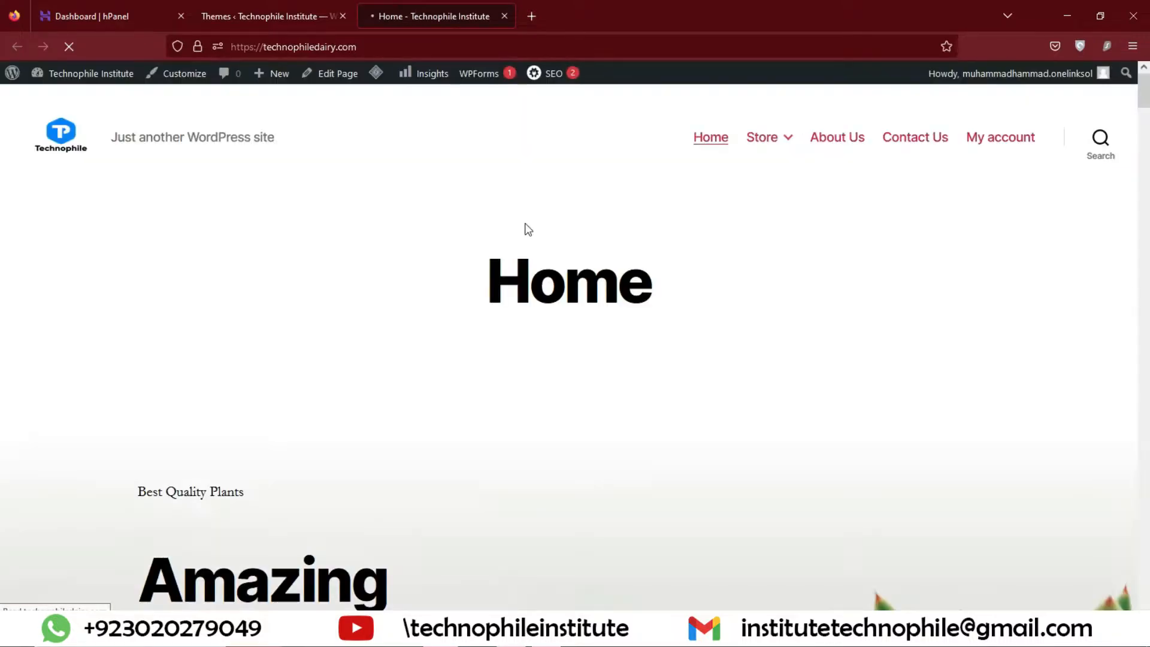
{"action": "scroll", "coordinate": [611, 326], "scroll_direction": "down", "scroll_amount": 4}
{"action": "scroll", "coordinate": [554, 306], "scroll_direction": "up", "scroll_amount": 3}
Reload the site's home page and examine its banner, feature and product sections with the Twenty Twenty theme
{"action": "left_click", "coordinate": [326, 4]}
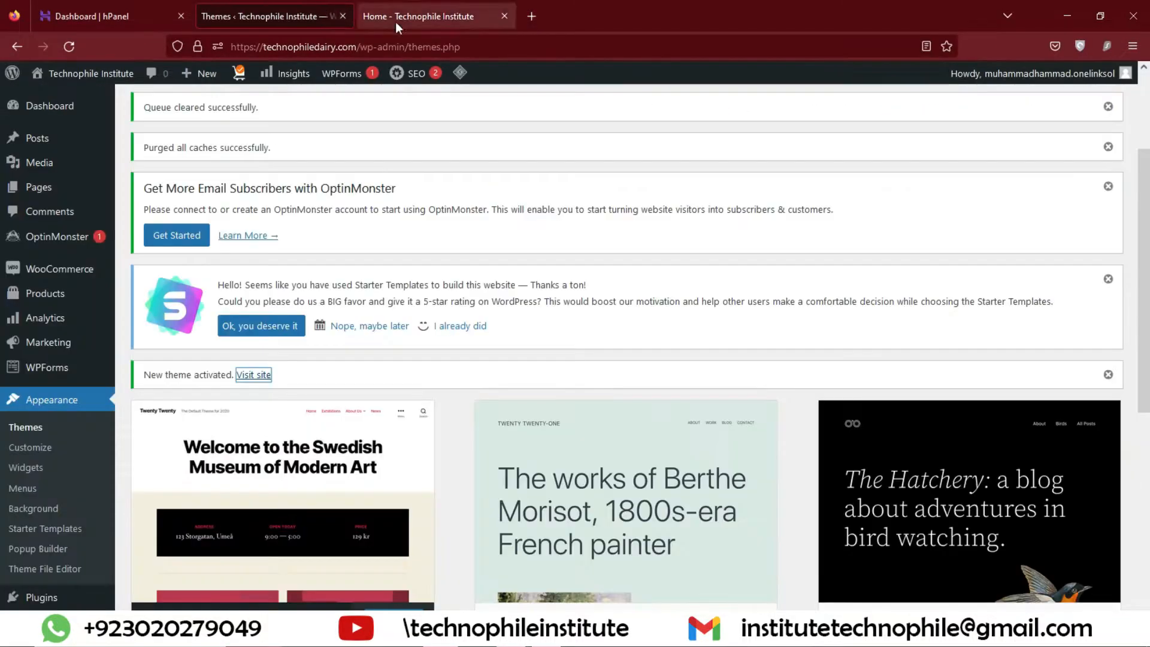
{"action": "scroll", "coordinate": [329, 526], "scroll_direction": "down", "scroll_amount": 4}
{"action": "left_click", "coordinate": [434, 22]}
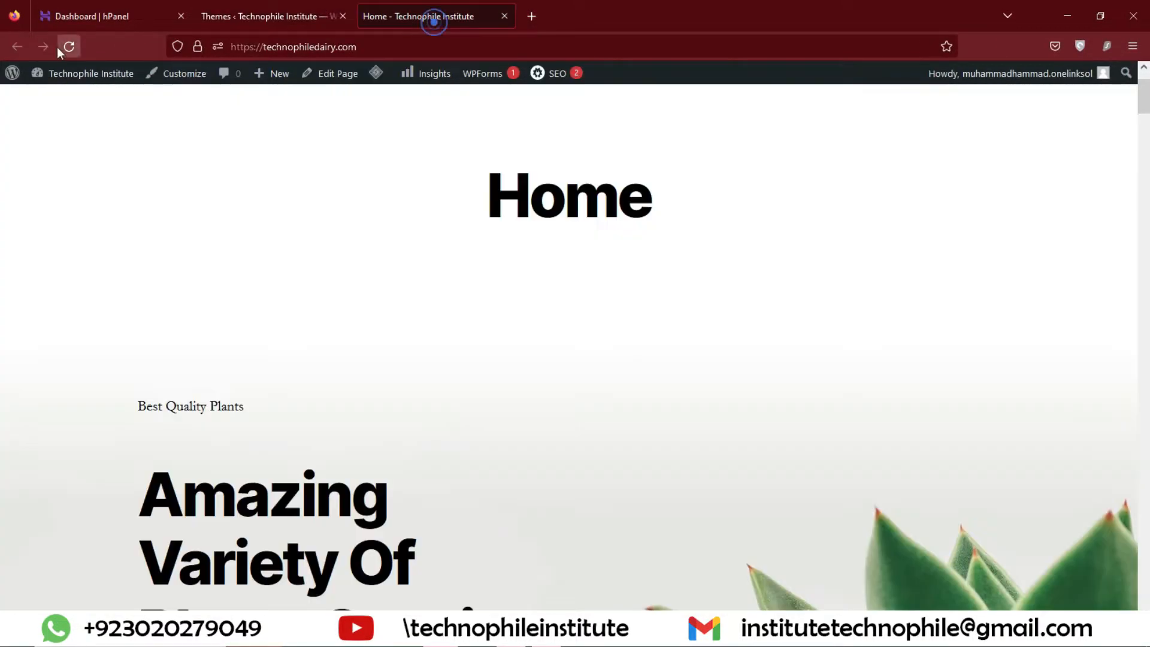
{"action": "left_click", "coordinate": [58, 49]}
{"action": "left_click", "coordinate": [1133, 46]}
{"action": "scroll", "coordinate": [617, 302], "scroll_direction": "down", "scroll_amount": 8}
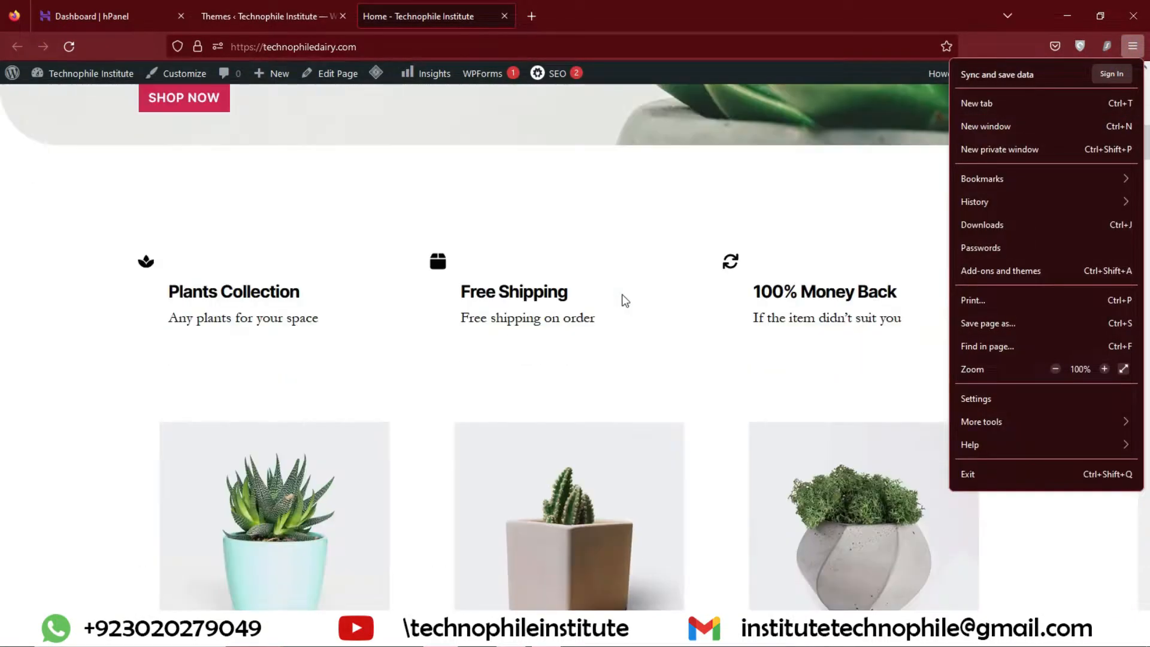
{"action": "scroll", "coordinate": [623, 301], "scroll_direction": "down", "scroll_amount": 3}
{"action": "scroll", "coordinate": [623, 301], "scroll_direction": "up", "scroll_amount": 10}
Return to the installed themes in the WordPress admin and start adding a new theme
{"action": "left_click", "coordinate": [275, 16]}
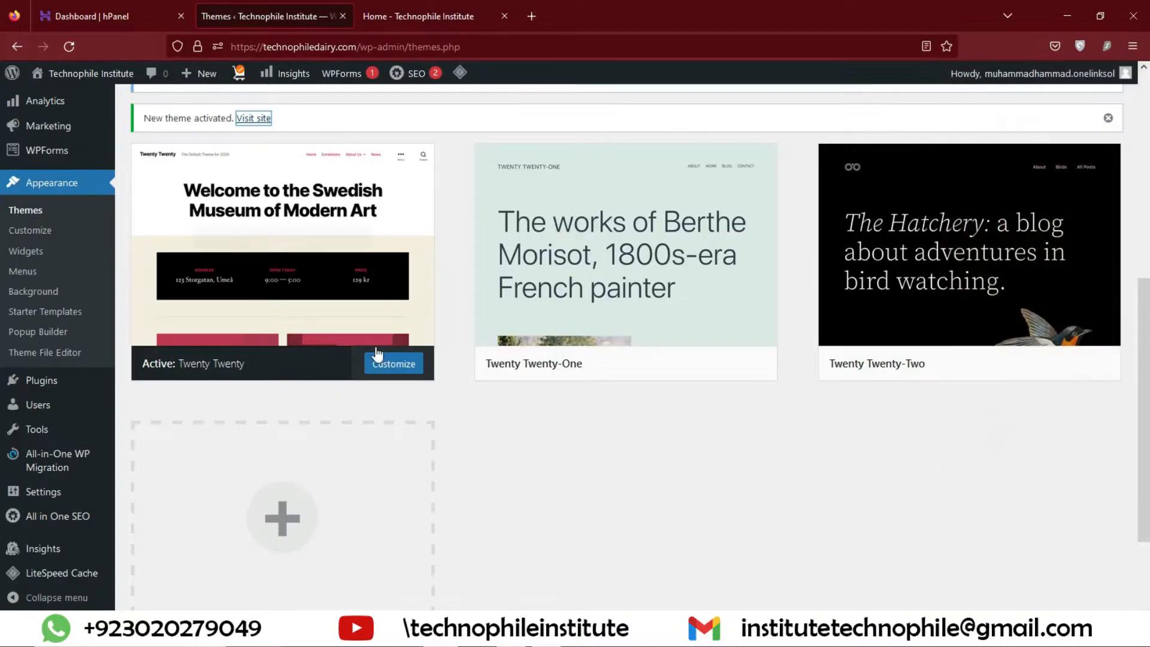
{"action": "scroll", "coordinate": [329, 480], "scroll_direction": "up", "scroll_amount": 4}
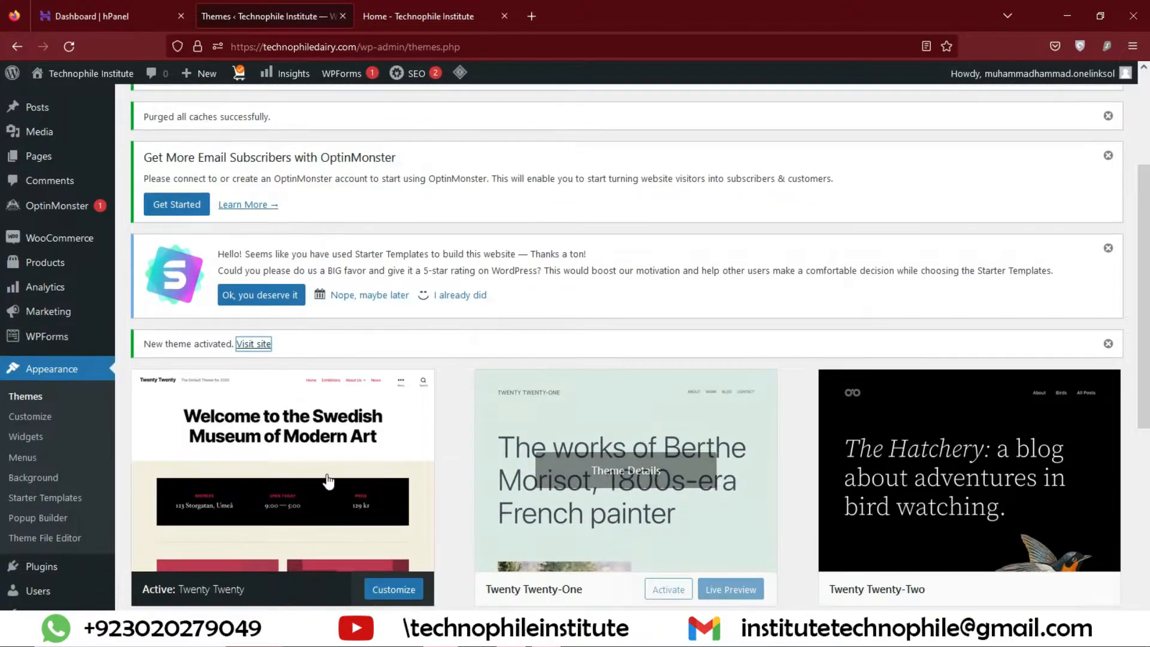
{"action": "scroll", "coordinate": [328, 480], "scroll_direction": "down", "scroll_amount": 5}
{"action": "left_click", "coordinate": [283, 397]}
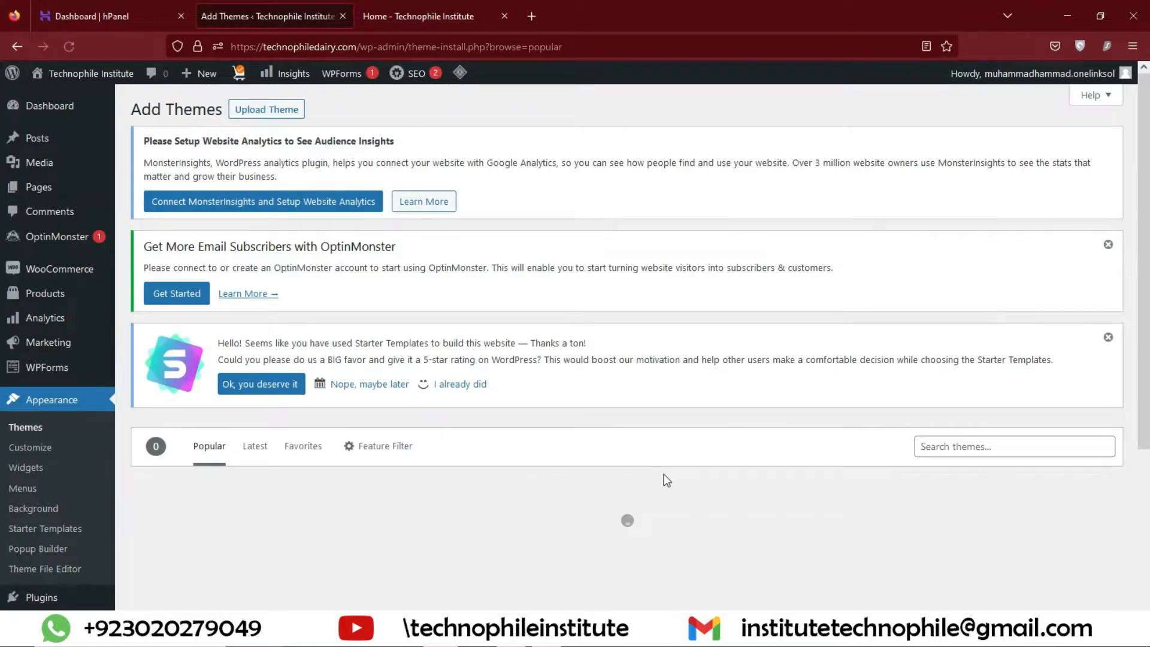
Install the Astra theme from the popular themes and activate it
{"action": "scroll", "coordinate": [664, 474], "scroll_direction": "down", "scroll_amount": 3}
{"action": "left_click", "coordinate": [960, 278]}
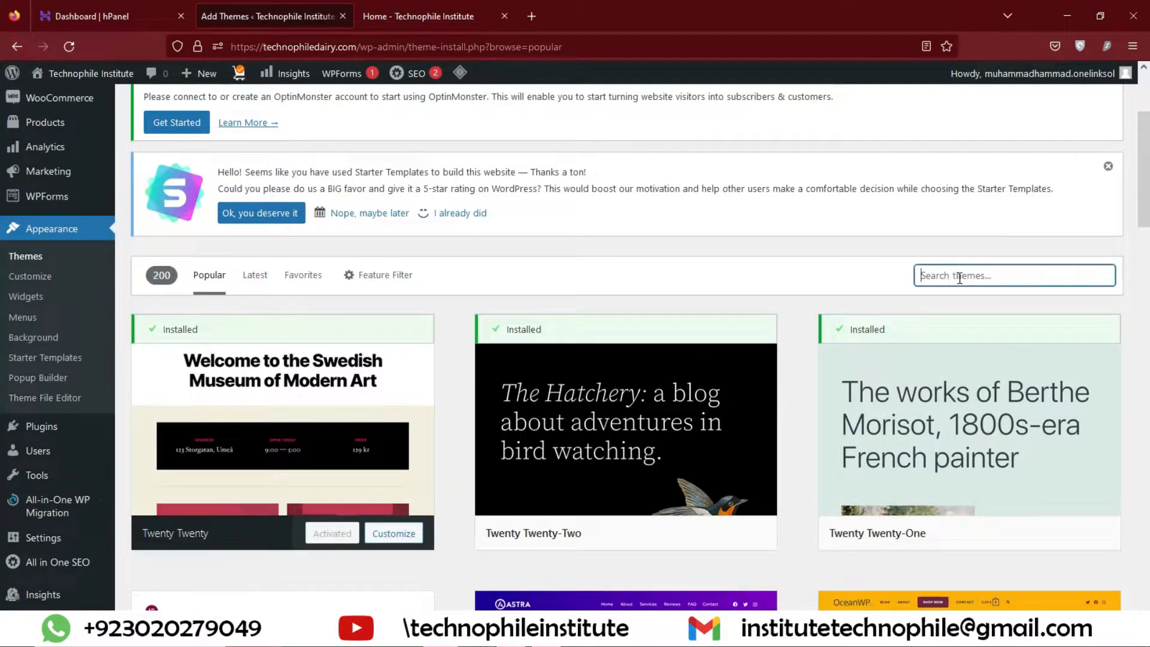
{"action": "scroll", "coordinate": [732, 321], "scroll_direction": "down", "scroll_amount": 6}
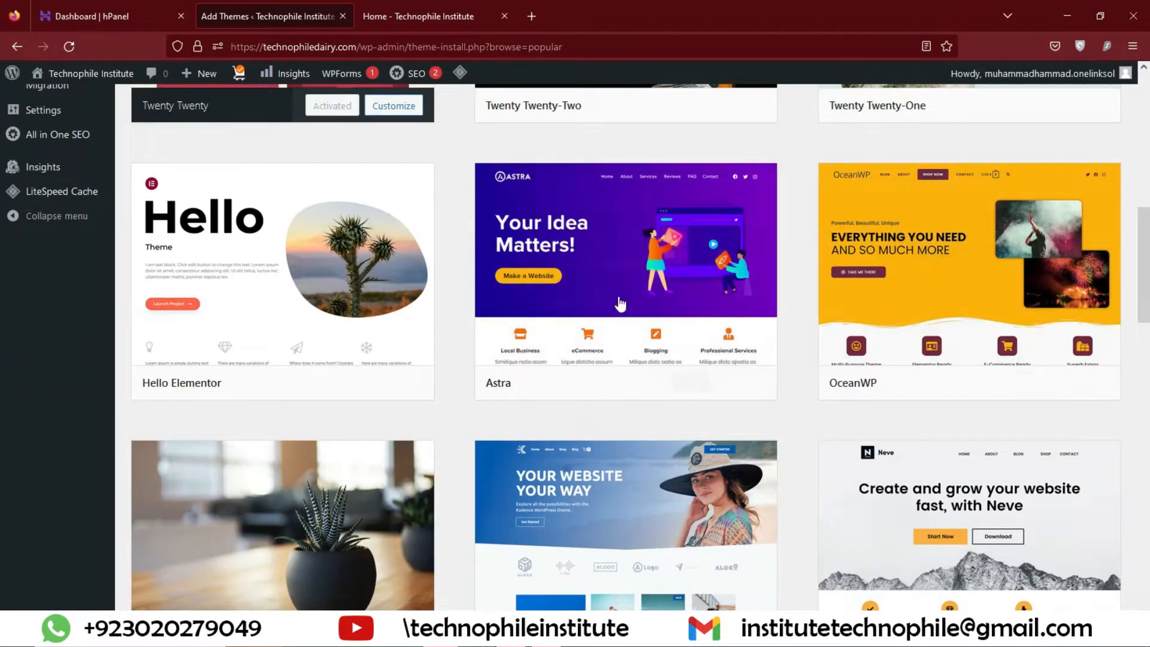
{"action": "mouse_move", "coordinate": [721, 283]}
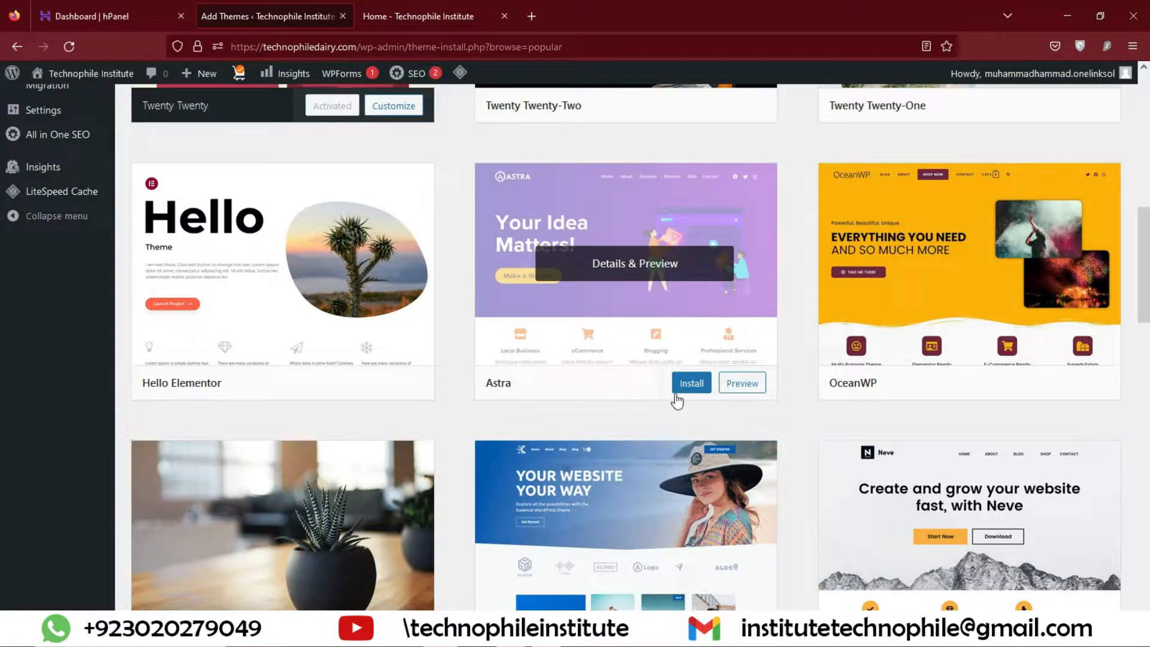
{"action": "left_click", "coordinate": [692, 383]}
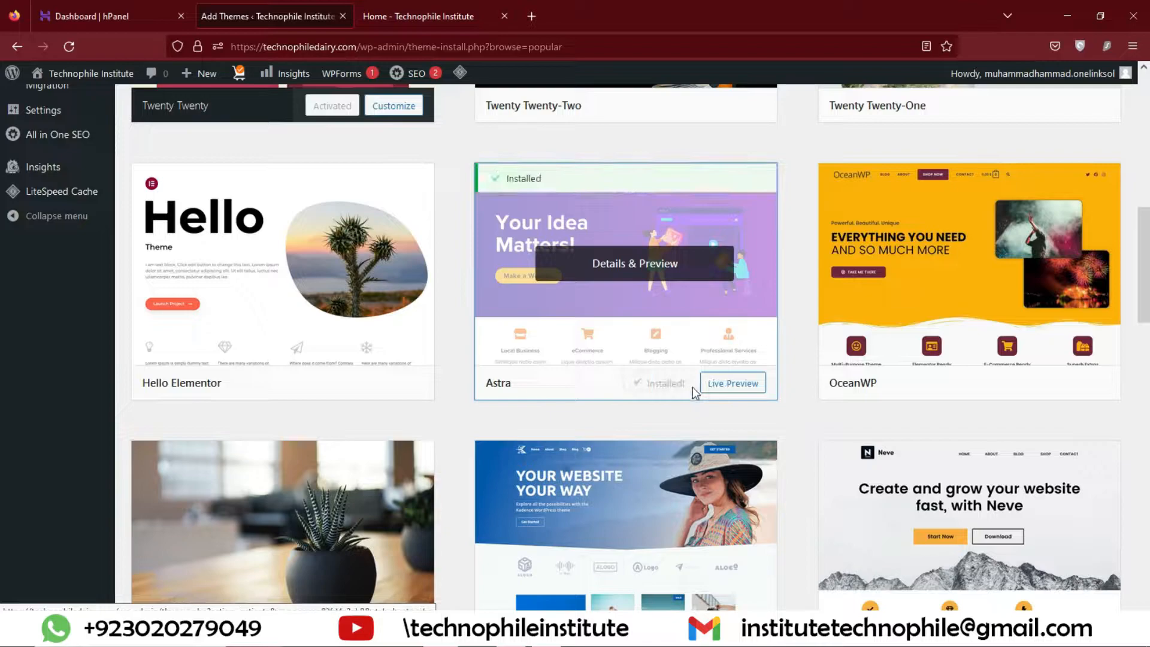
{"action": "left_click", "coordinate": [653, 389]}
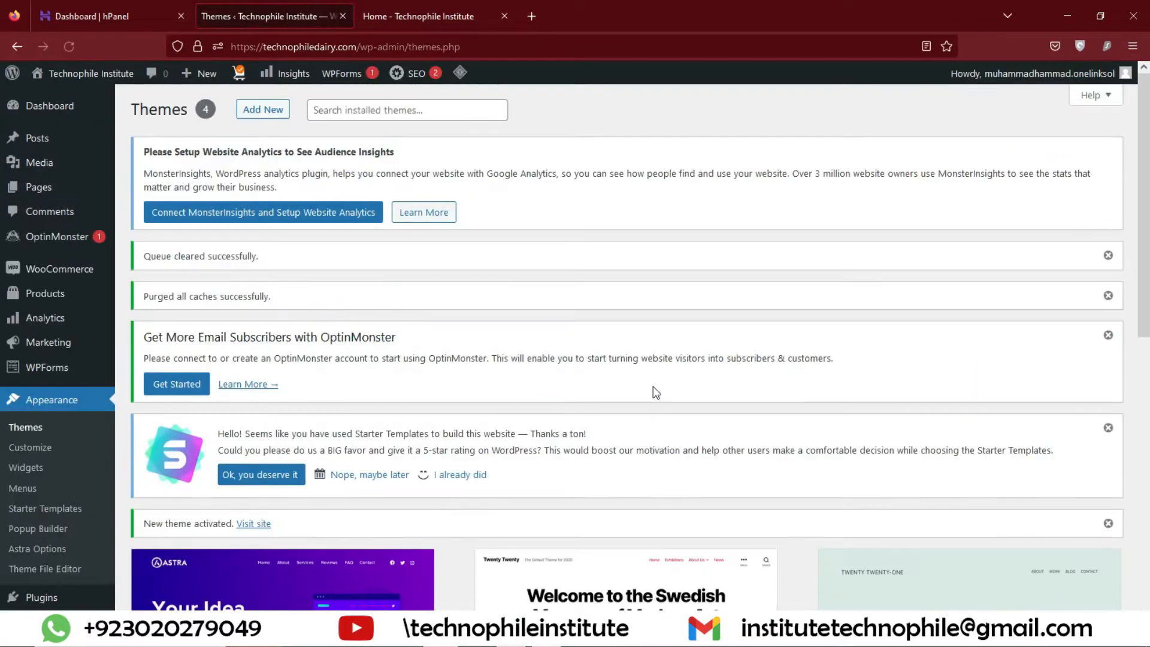
Open the Astra Options page and review its customizer links and Astra Pro options
{"action": "scroll", "coordinate": [634, 282], "scroll_direction": "down", "scroll_amount": 5}
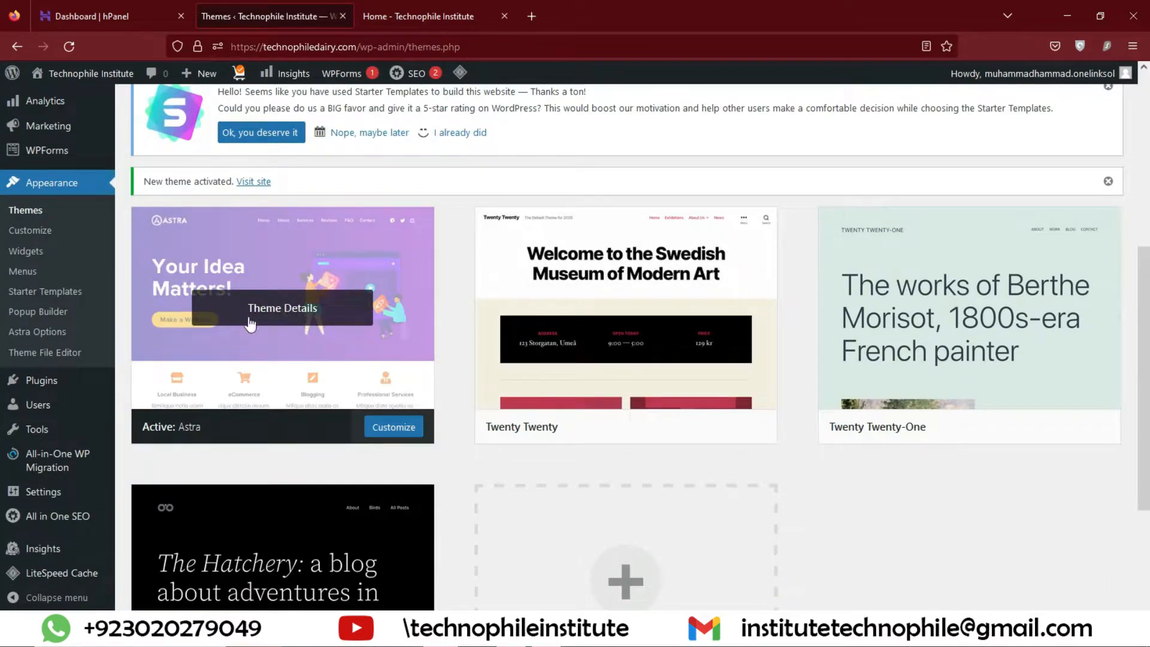
{"action": "left_click", "coordinate": [41, 193]}
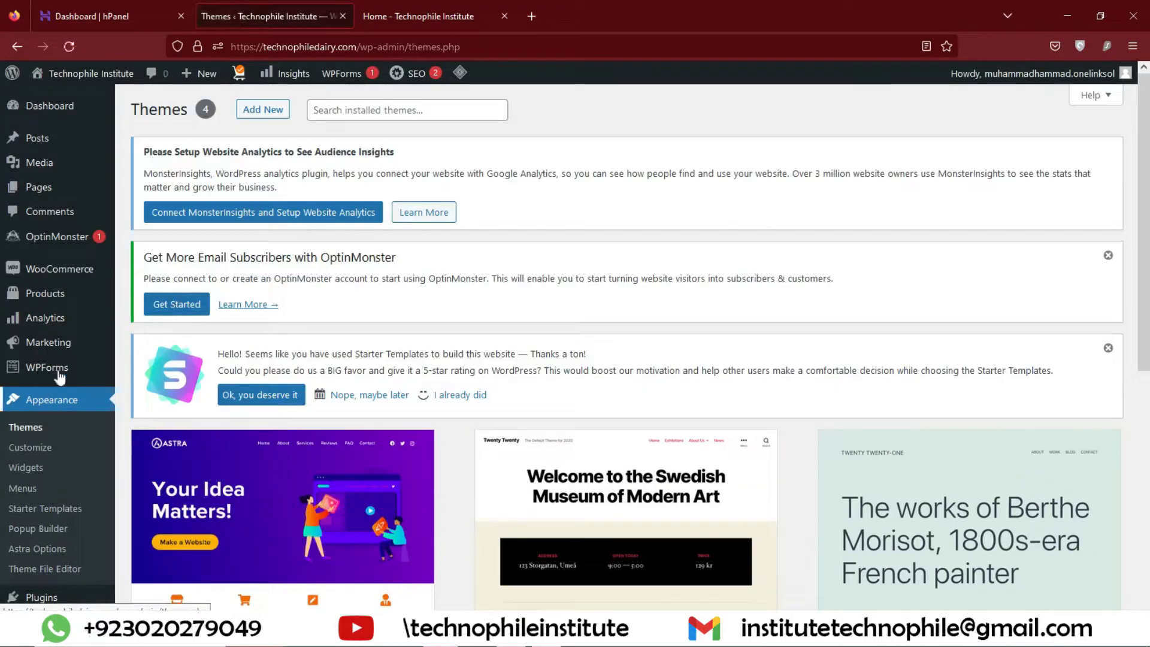
{"action": "scroll", "coordinate": [39, 499], "scroll_direction": "down", "scroll_amount": 2}
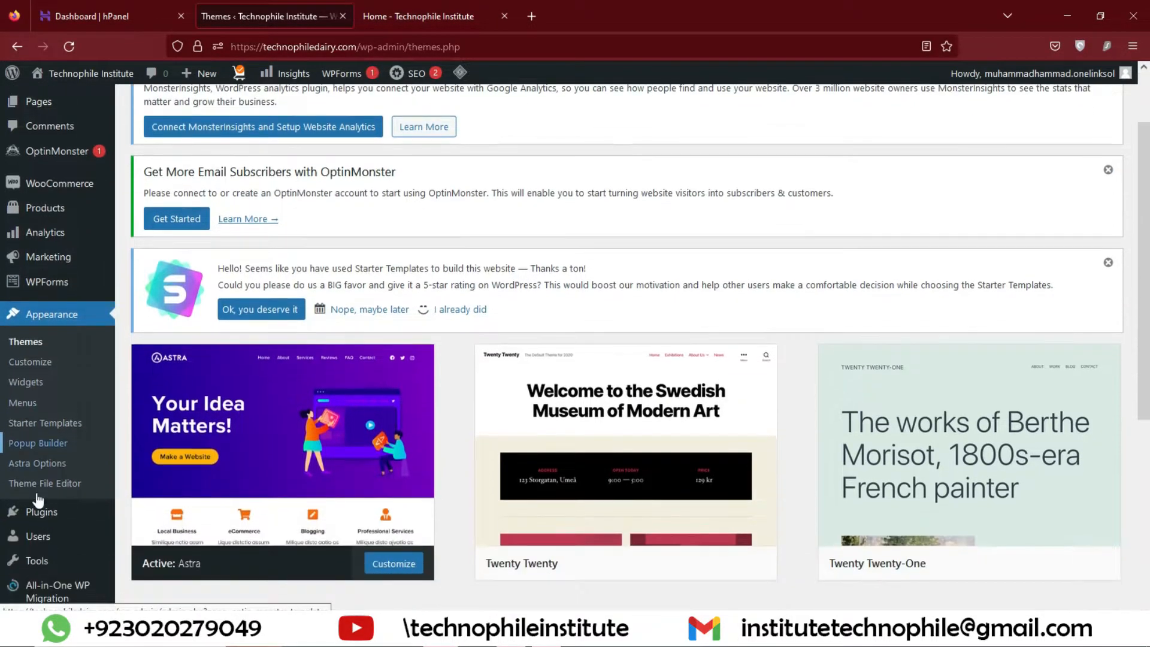
{"action": "left_click", "coordinate": [43, 464]}
{"action": "scroll", "coordinate": [406, 473], "scroll_direction": "down", "scroll_amount": 4}
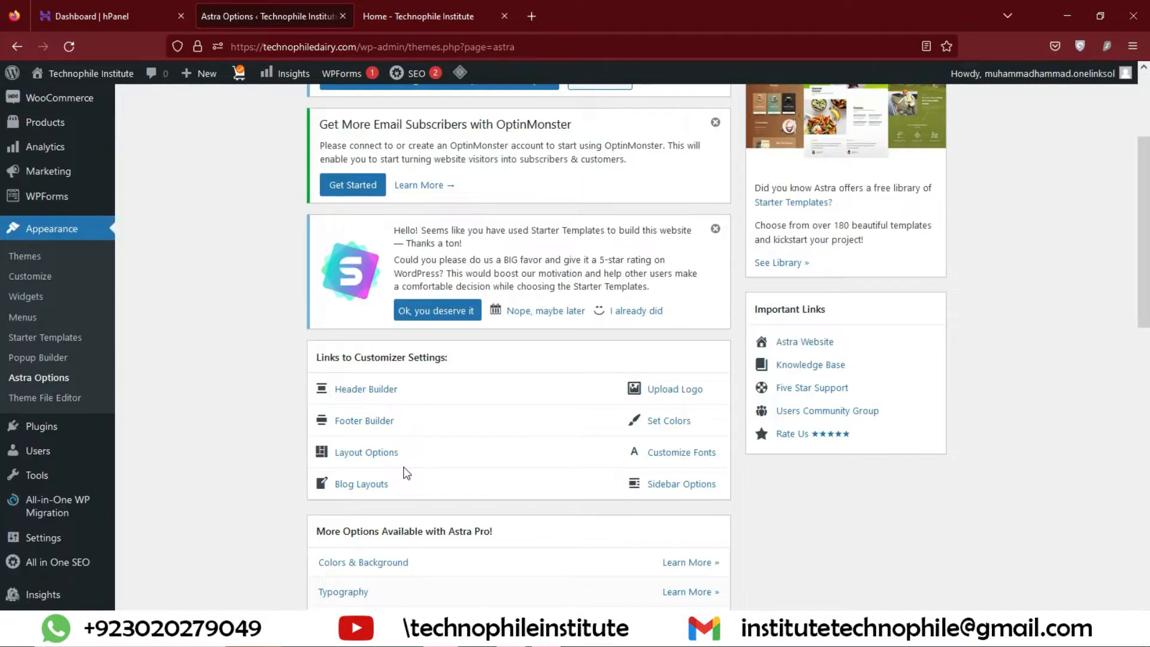
{"action": "scroll", "coordinate": [407, 474], "scroll_direction": "down", "scroll_amount": 3}
{"action": "scroll", "coordinate": [146, 472], "scroll_direction": "up", "scroll_amount": 3}
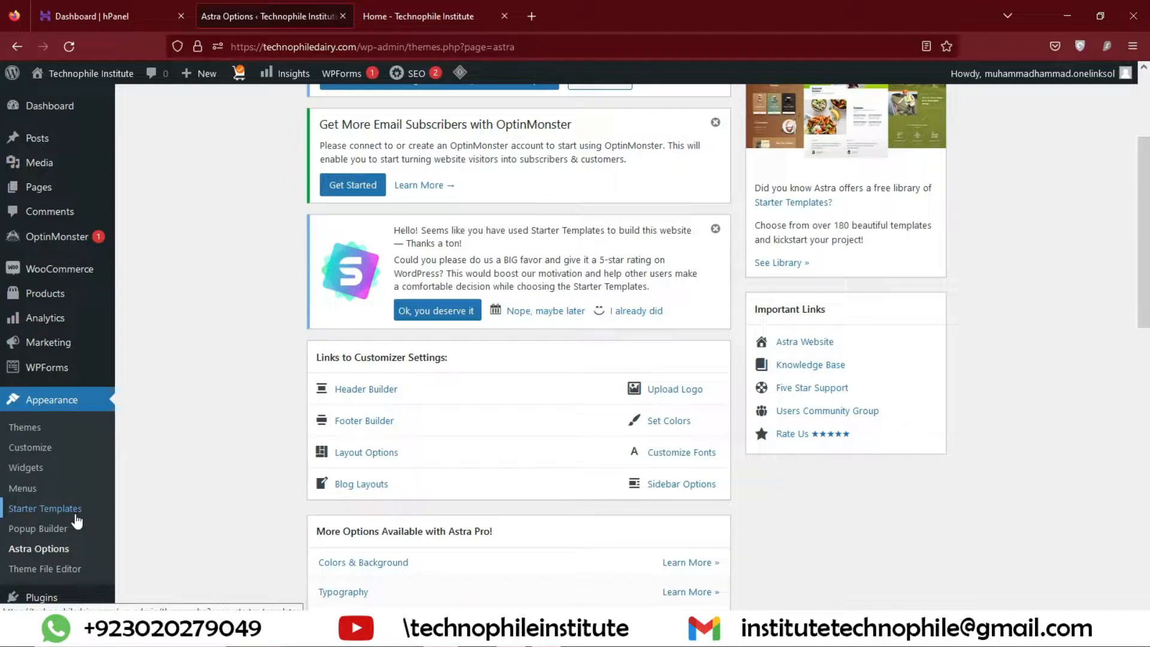
Open the Starter Templates library and select Elementor as the page builder
{"action": "left_click", "coordinate": [75, 515]}
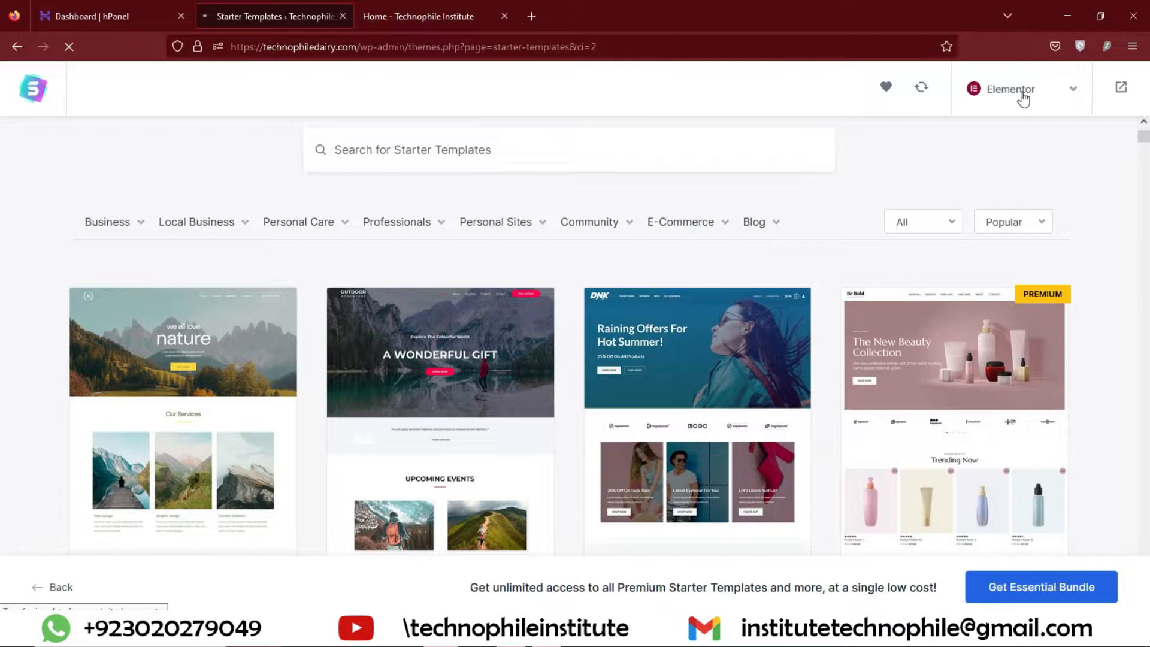
{"action": "left_click", "coordinate": [1042, 97]}
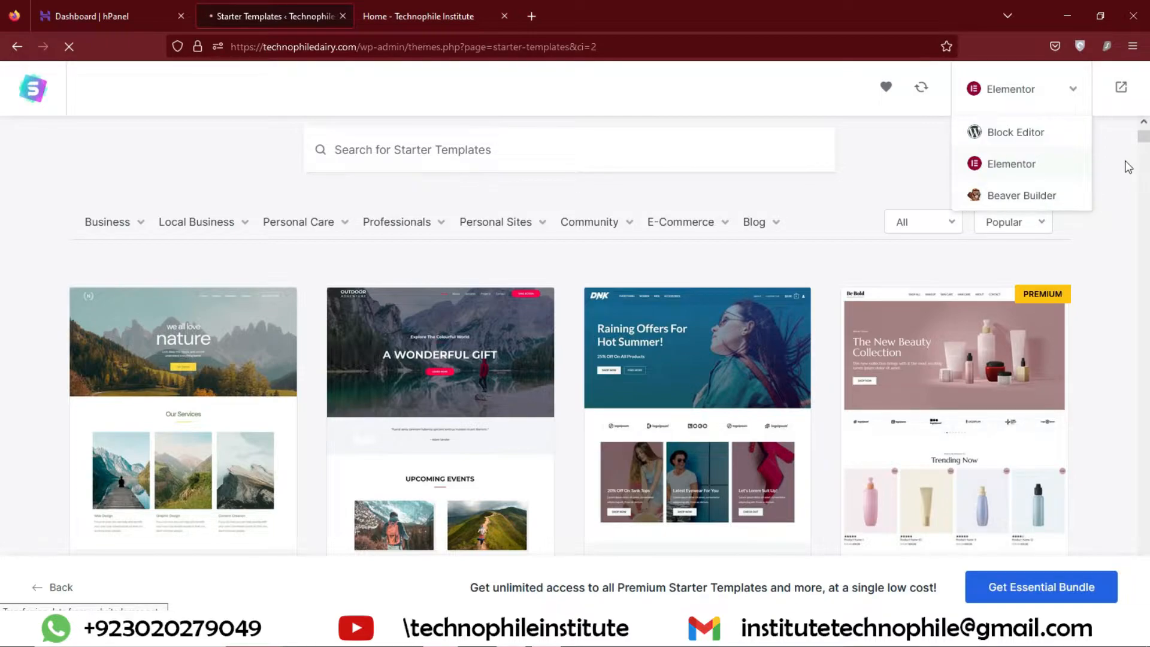
{"action": "left_click", "coordinate": [1009, 168]}
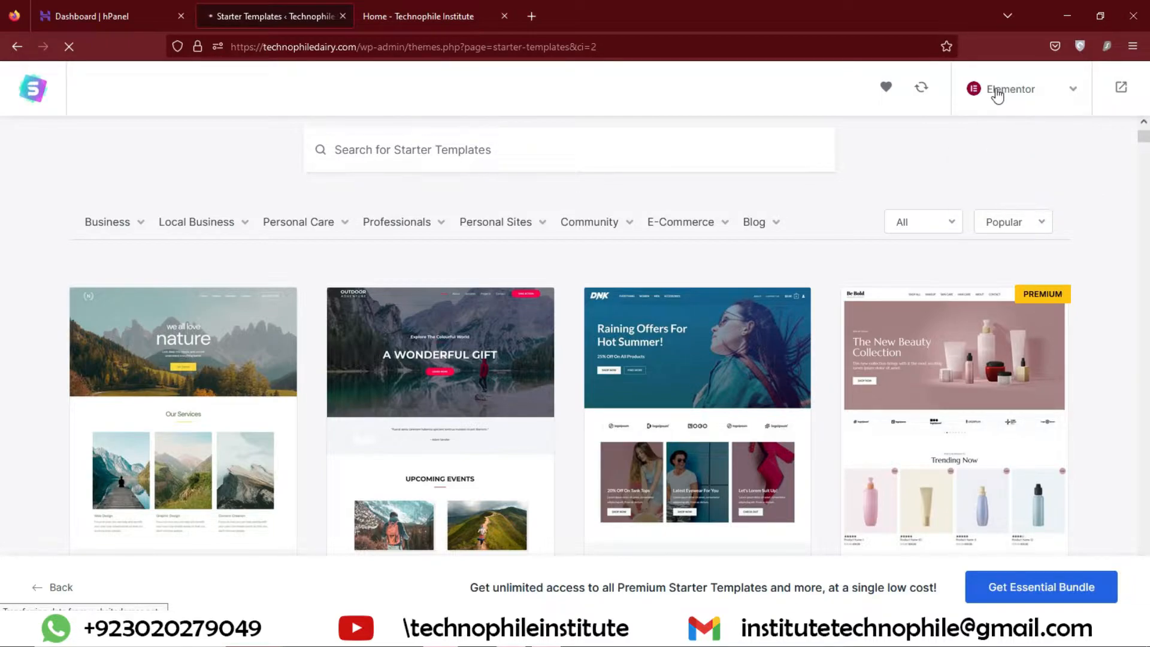
{"action": "left_click", "coordinate": [973, 89]}
{"action": "left_click", "coordinate": [1010, 164]}
Browse the popular Elementor starter templates, comparing the free and premium designs
{"action": "scroll", "coordinate": [539, 240], "scroll_direction": "down", "scroll_amount": 6}
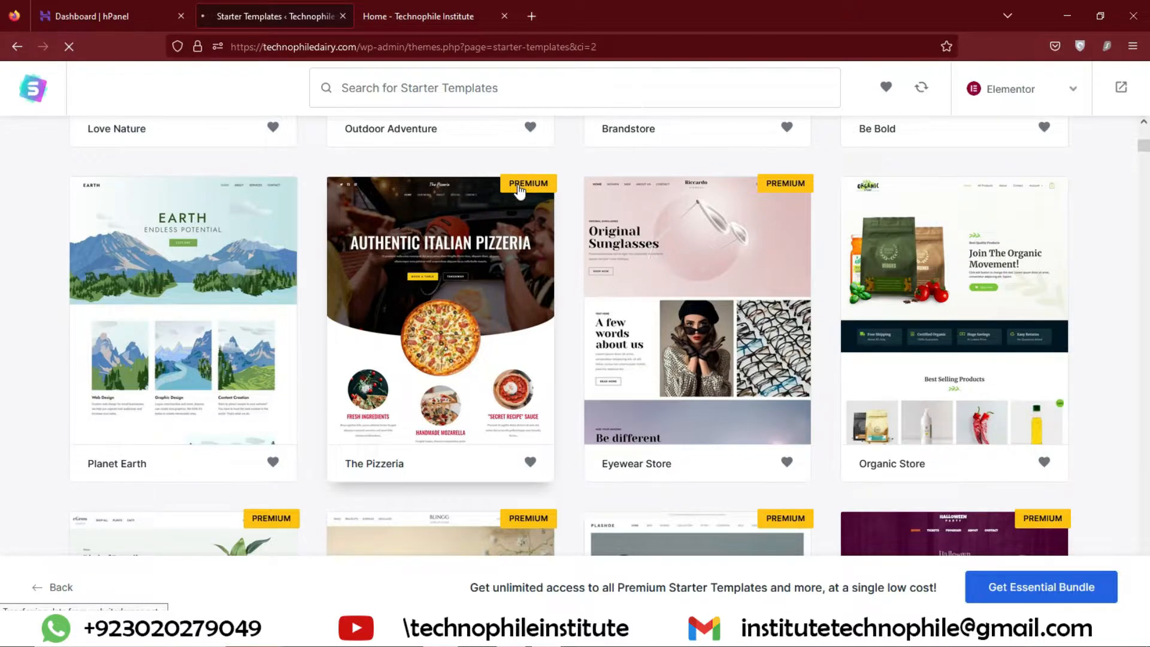
{"action": "scroll", "coordinate": [374, 389], "scroll_direction": "down", "scroll_amount": 2}
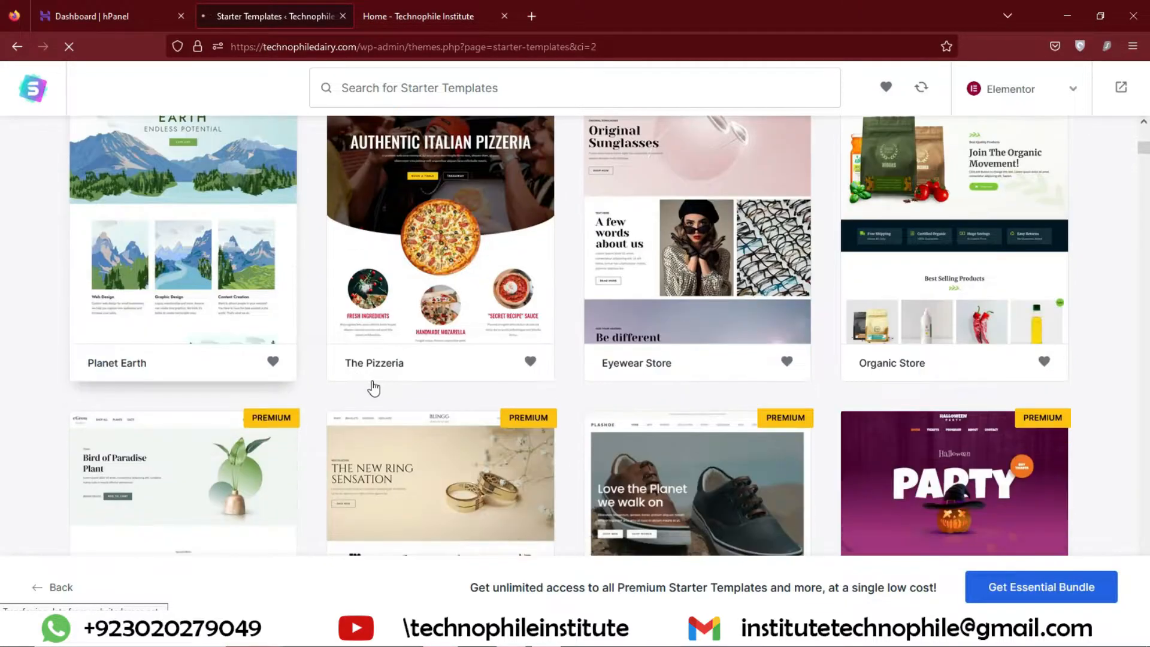
{"action": "scroll", "coordinate": [374, 388], "scroll_direction": "down", "scroll_amount": 6}
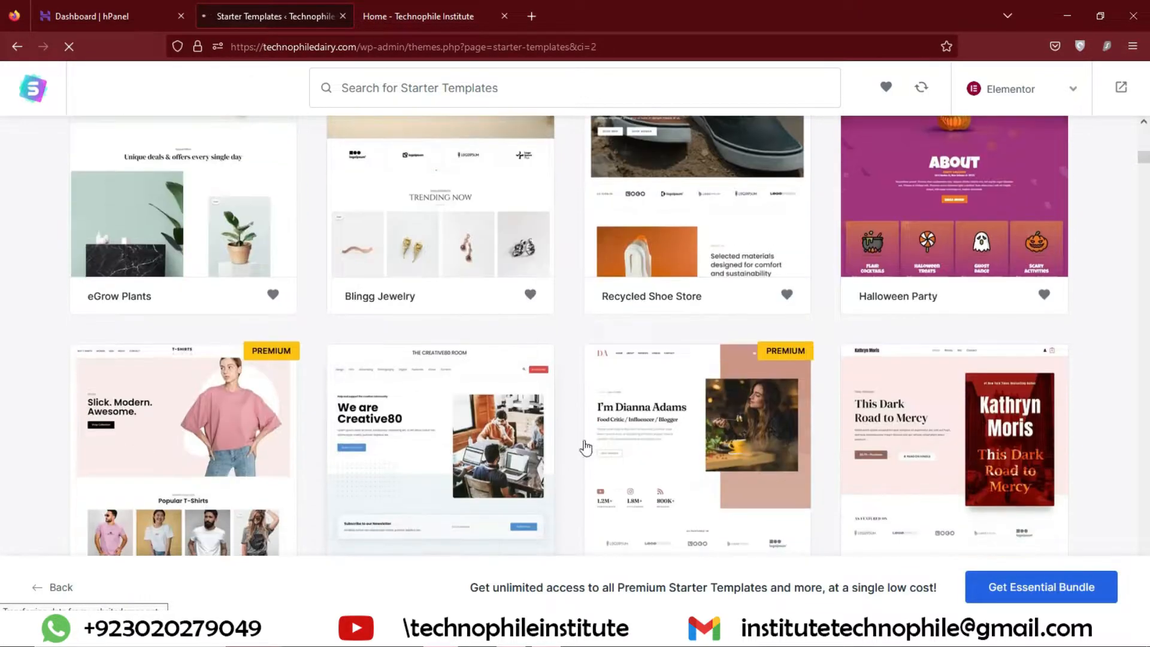
{"action": "scroll", "coordinate": [505, 391], "scroll_direction": "down", "scroll_amount": 4}
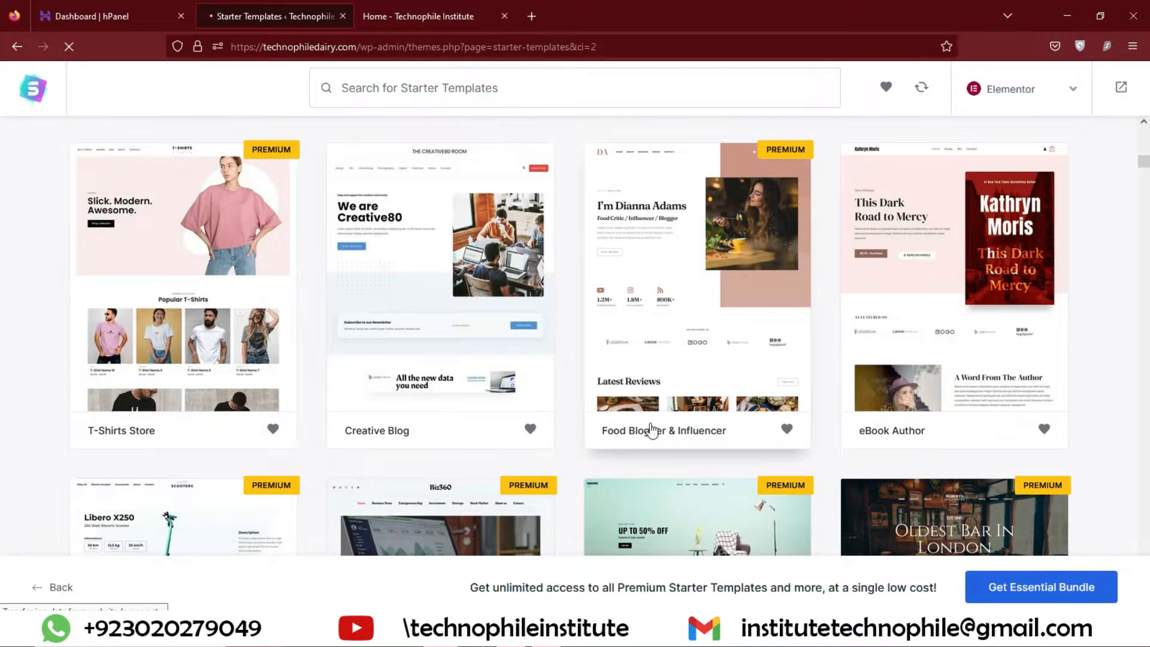
{"action": "scroll", "coordinate": [657, 431], "scroll_direction": "up", "scroll_amount": 2}
{"action": "scroll", "coordinate": [657, 432], "scroll_direction": "up", "scroll_amount": 10}
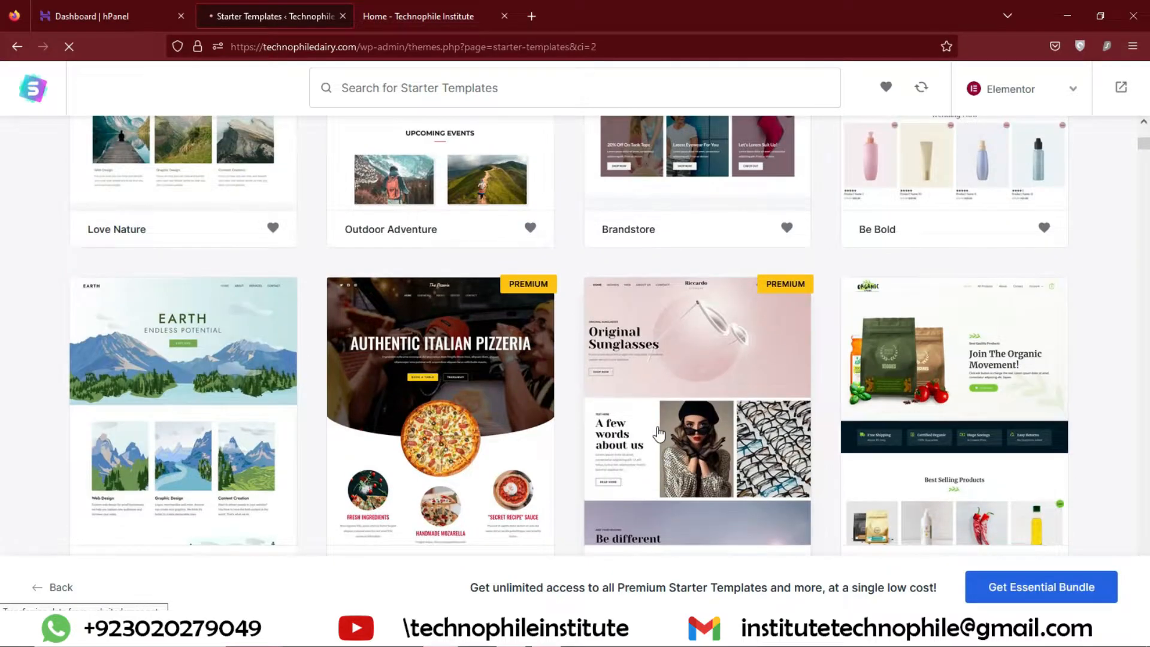
{"action": "scroll", "coordinate": [659, 433], "scroll_direction": "down", "scroll_amount": 5}
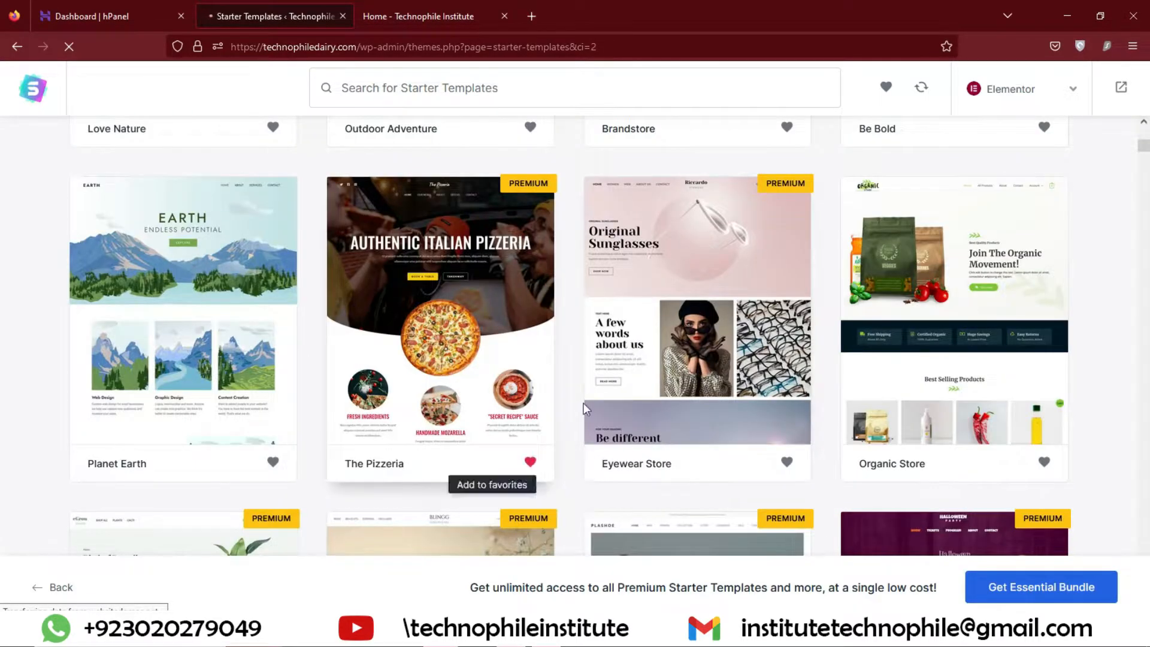
{"action": "scroll", "coordinate": [662, 374], "scroll_direction": "up", "scroll_amount": 9}
Filter the starter templates to the Clothing store type under E-Commerce and look through the matching designs
{"action": "mouse_move", "coordinate": [486, 330]}
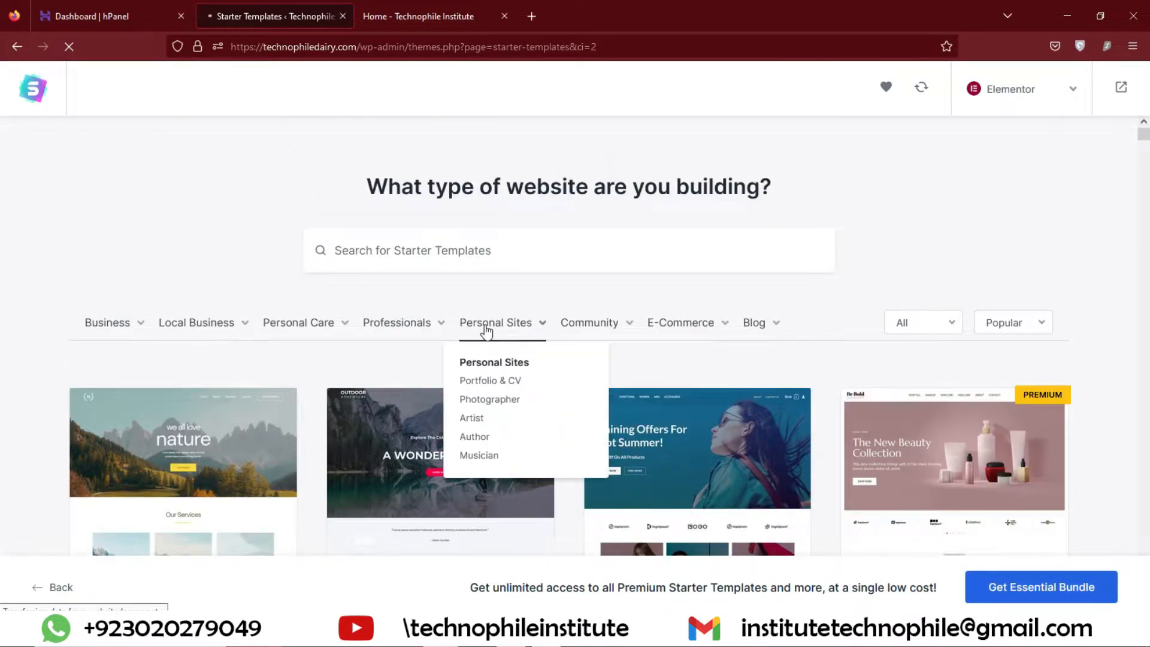
{"action": "mouse_move", "coordinate": [710, 325]}
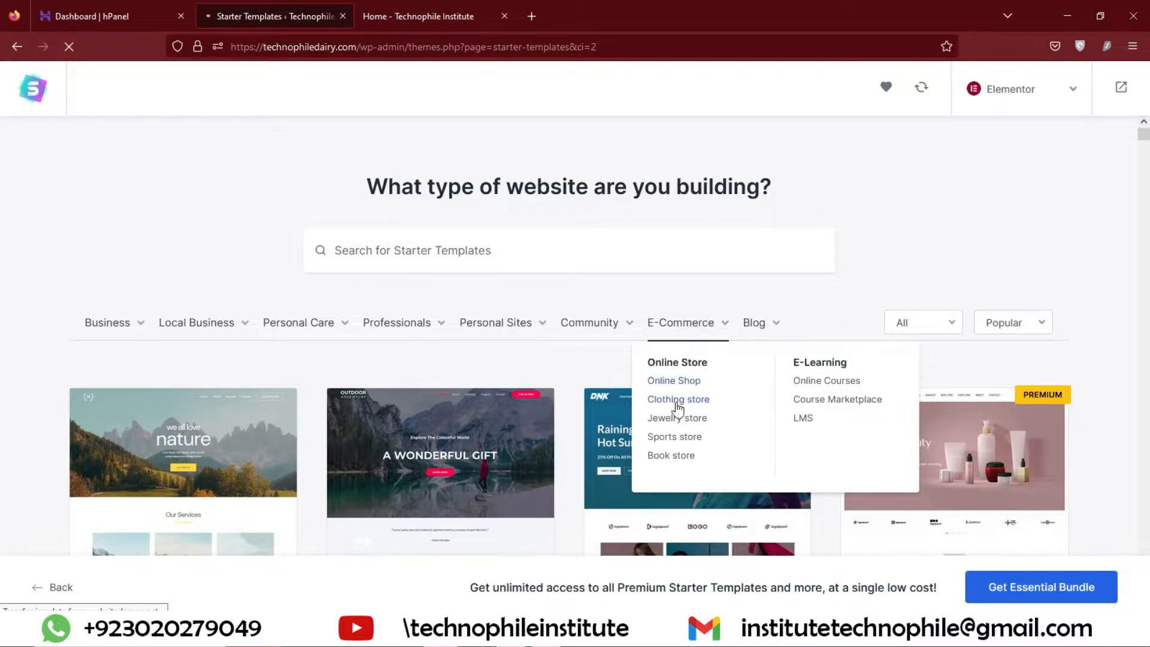
{"action": "left_click", "coordinate": [682, 401]}
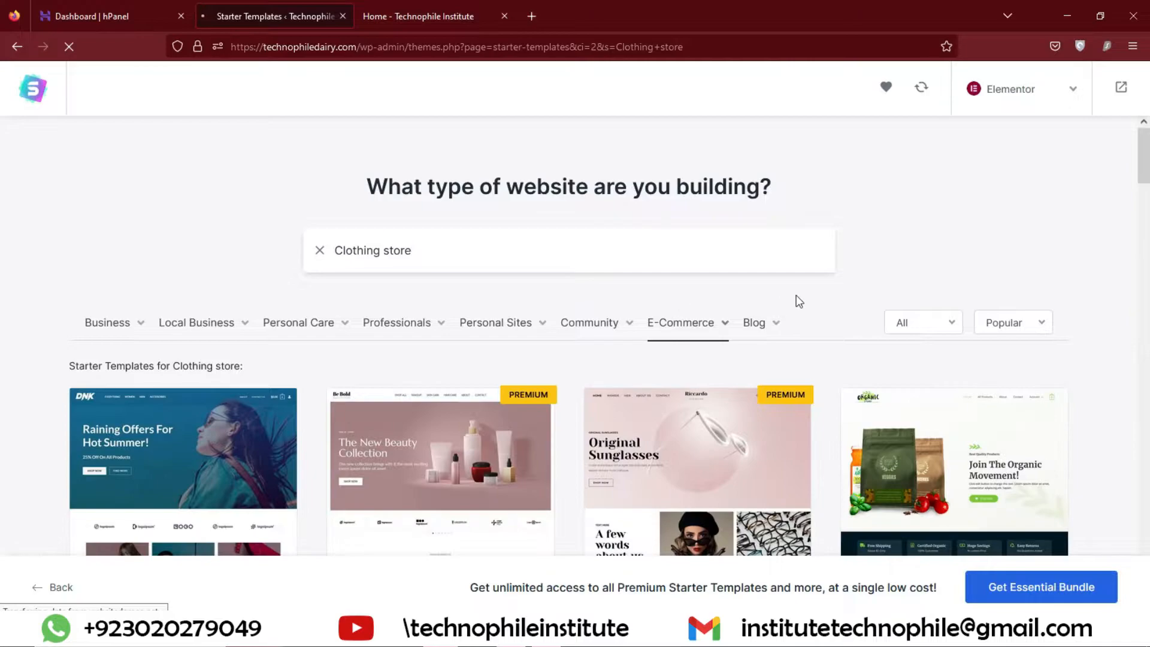
{"action": "scroll", "coordinate": [320, 374], "scroll_direction": "down", "scroll_amount": 5}
{"action": "scroll", "coordinate": [329, 372], "scroll_direction": "up", "scroll_amount": 2}
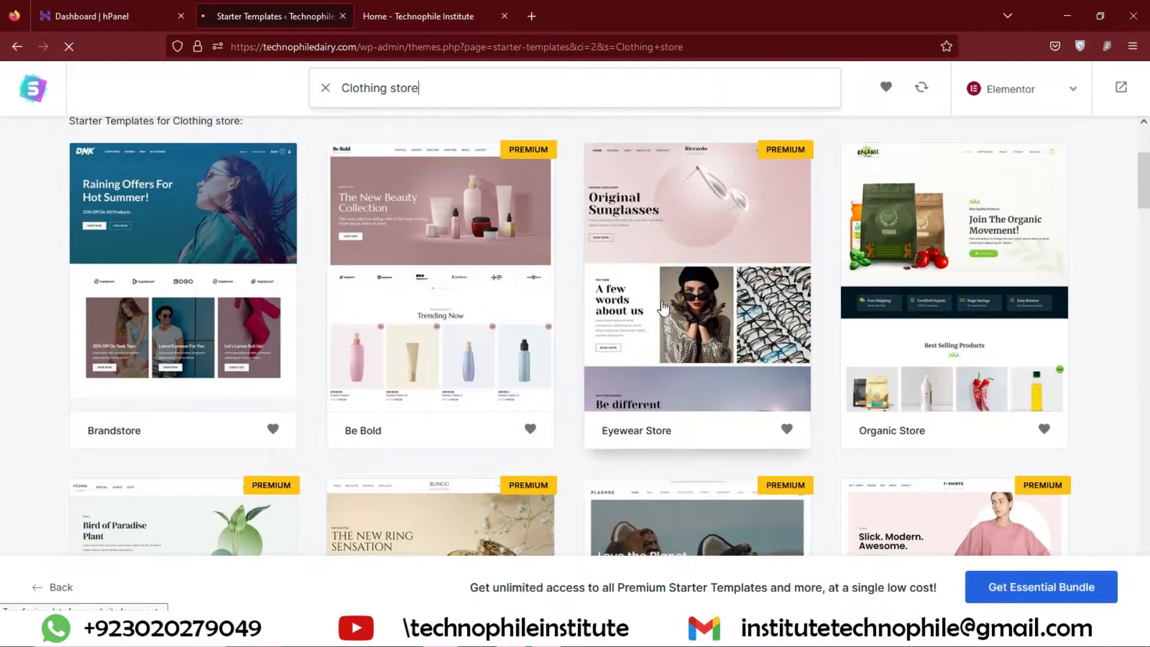
{"action": "scroll", "coordinate": [707, 390], "scroll_direction": "down", "scroll_amount": 3}
{"action": "scroll", "coordinate": [742, 465], "scroll_direction": "up", "scroll_amount": 5}
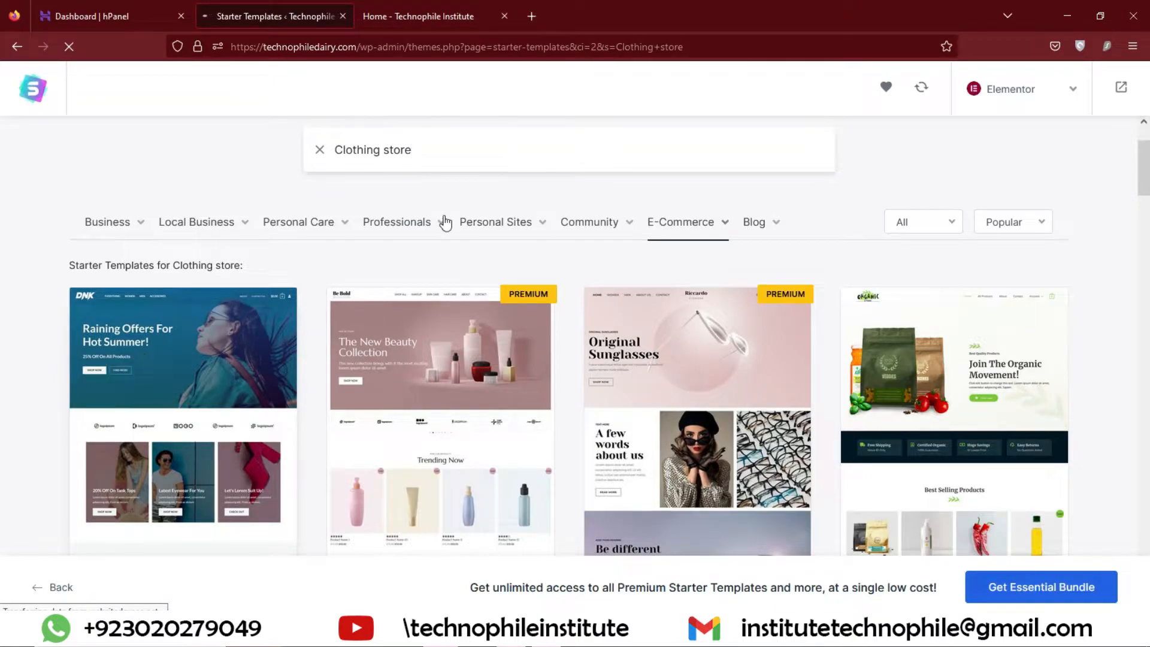
Filter the starter templates to Online Courses under E-Learning and examine the matching designs
{"action": "mouse_move", "coordinate": [687, 240]}
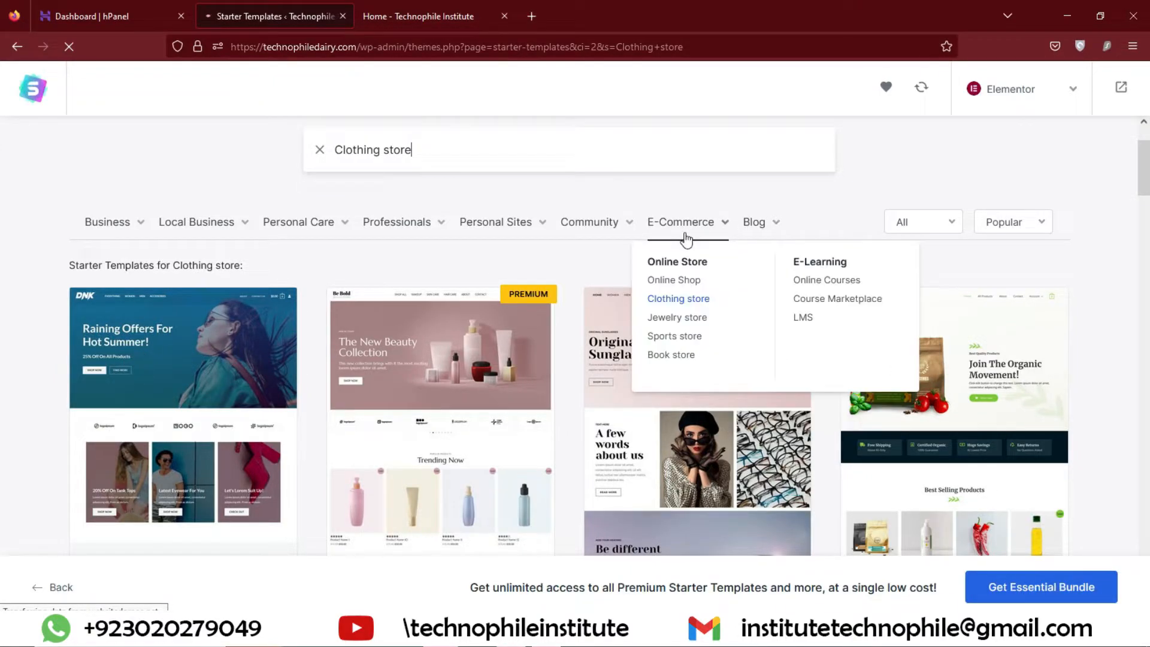
{"action": "left_click", "coordinate": [821, 281]}
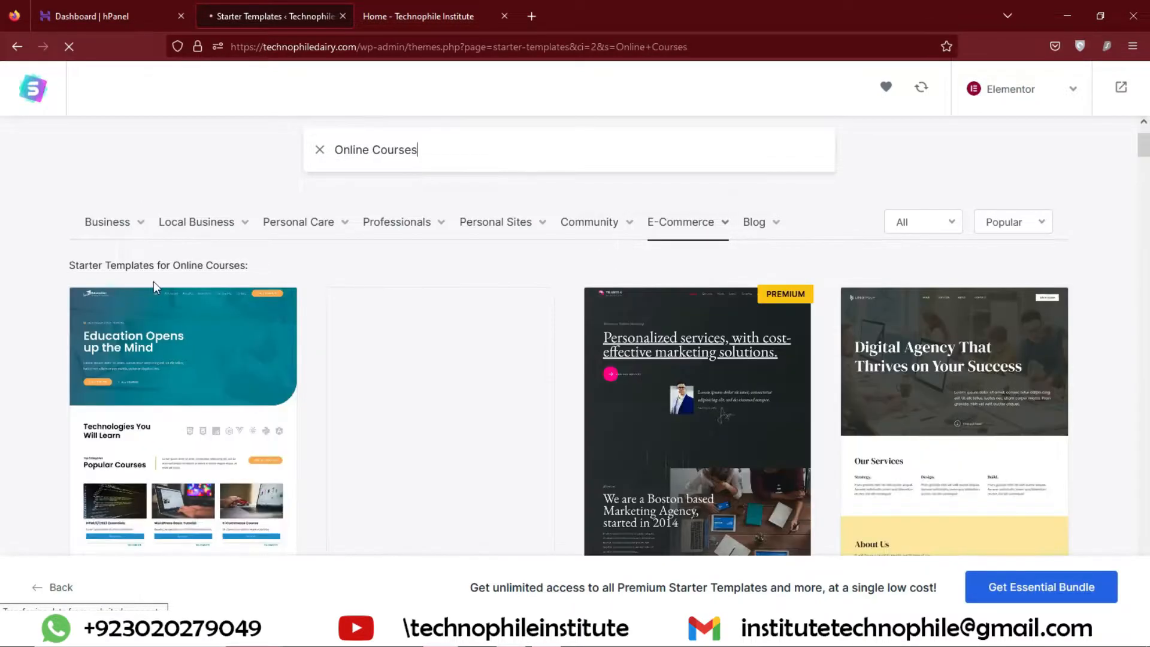
{"action": "scroll", "coordinate": [153, 282], "scroll_direction": "down", "scroll_amount": 3}
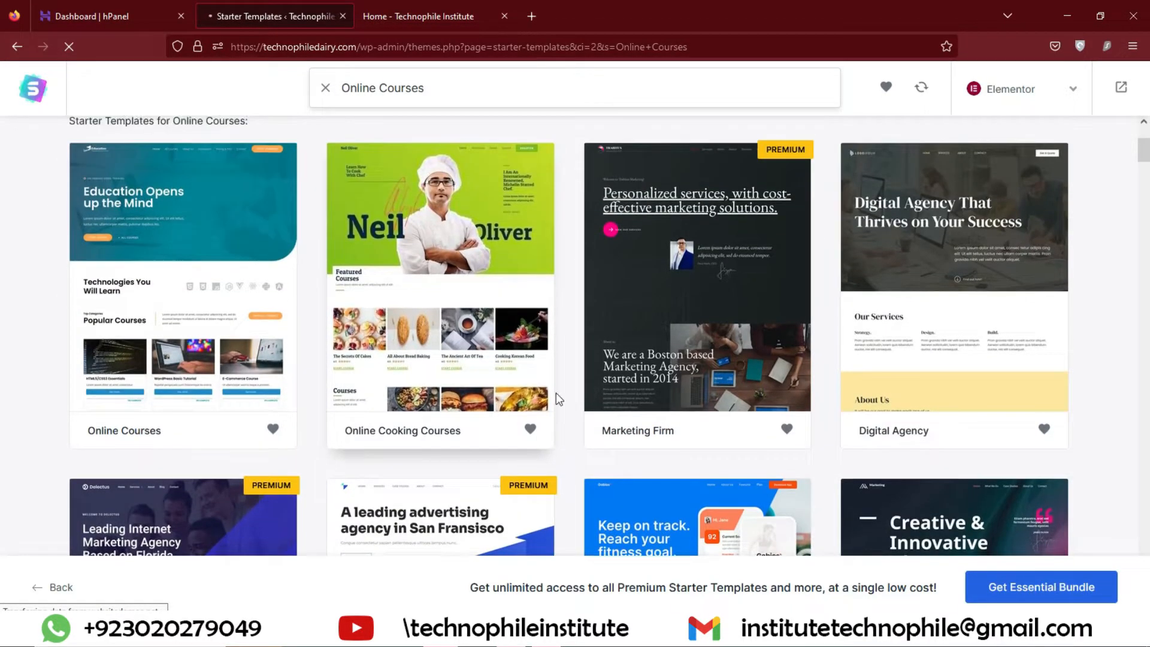
{"action": "scroll", "coordinate": [878, 296], "scroll_direction": "down", "scroll_amount": 5}
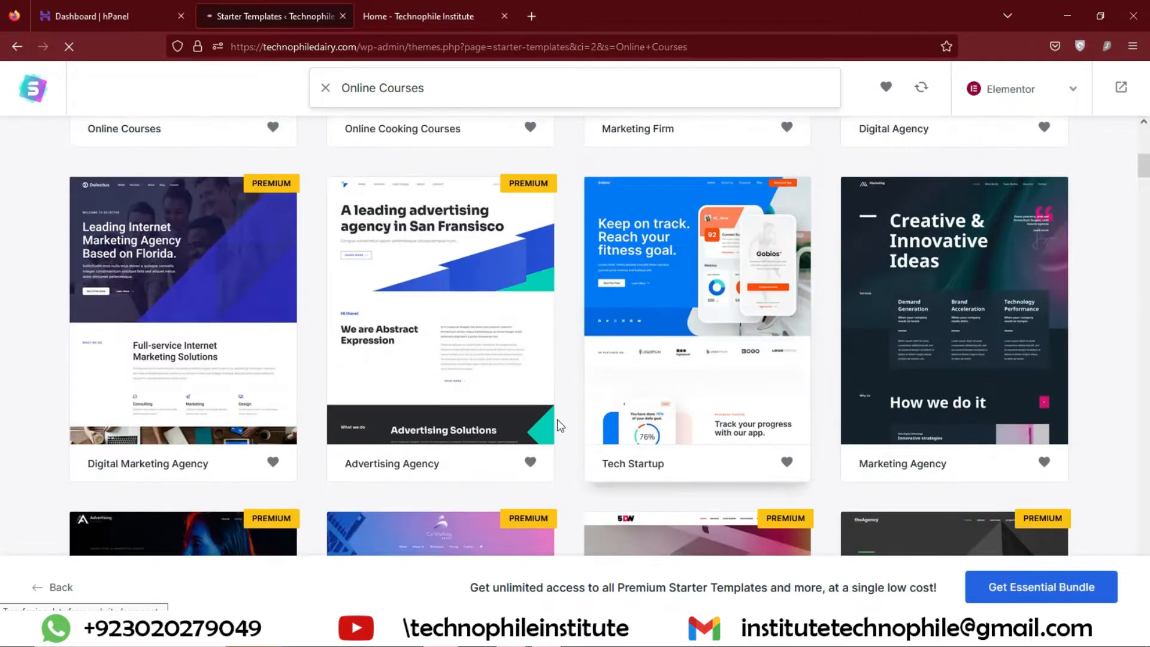
{"action": "scroll", "coordinate": [558, 424], "scroll_direction": "up", "scroll_amount": 7}
{"action": "scroll", "coordinate": [968, 350], "scroll_direction": "down", "scroll_amount": 4}
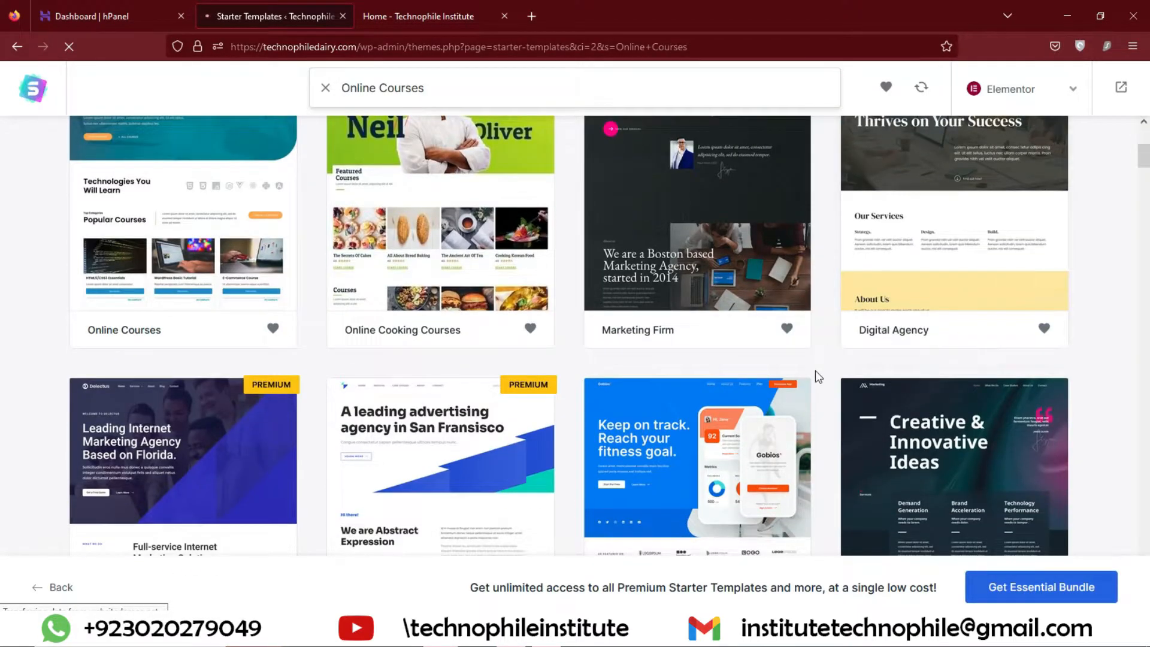
{"action": "scroll", "coordinate": [719, 406], "scroll_direction": "up", "scroll_amount": 4}
{"action": "scroll", "coordinate": [713, 379], "scroll_direction": "down", "scroll_amount": 6}
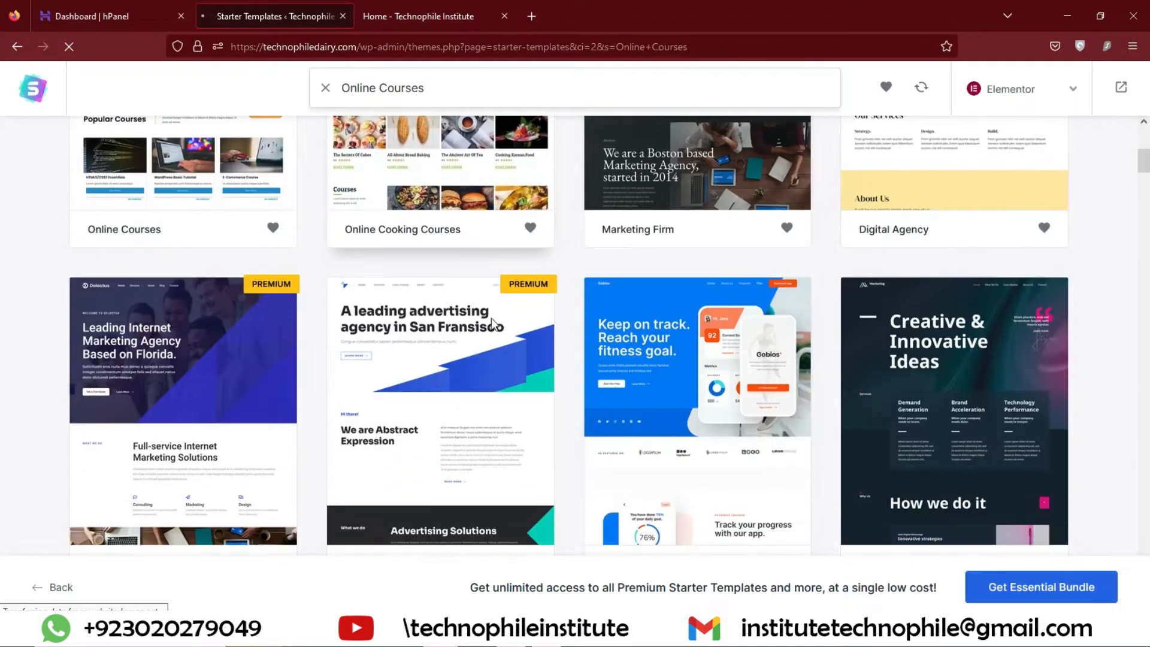
{"action": "scroll", "coordinate": [159, 346], "scroll_direction": "down", "scroll_amount": 3}
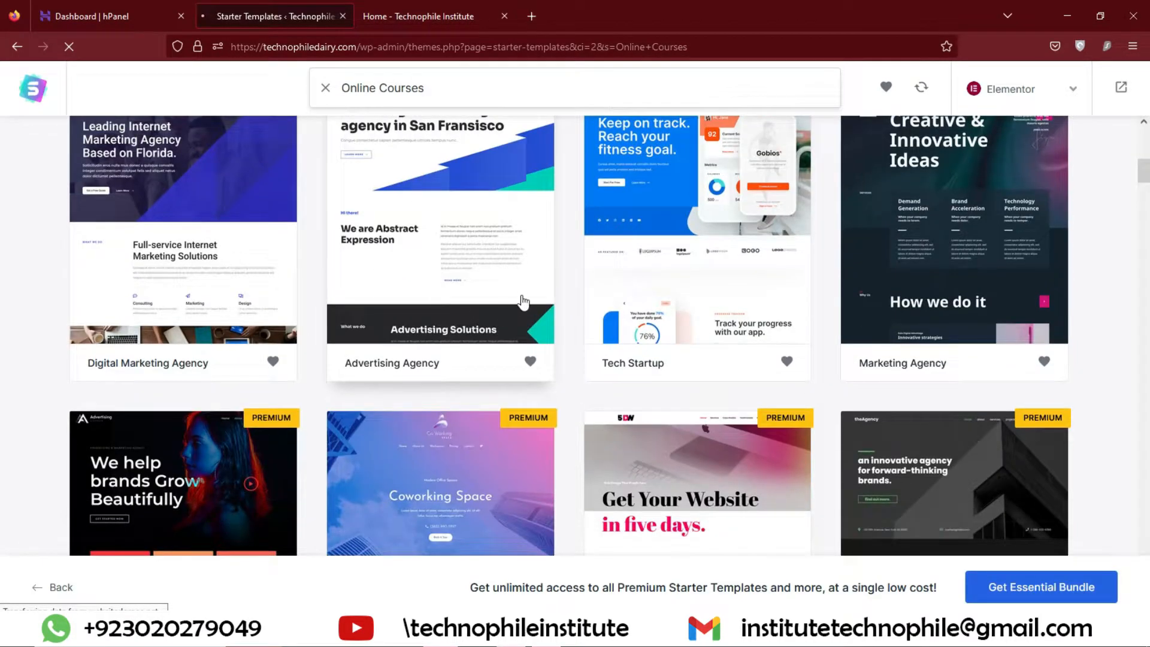
{"action": "scroll", "coordinate": [419, 240], "scroll_direction": "up", "scroll_amount": 2}
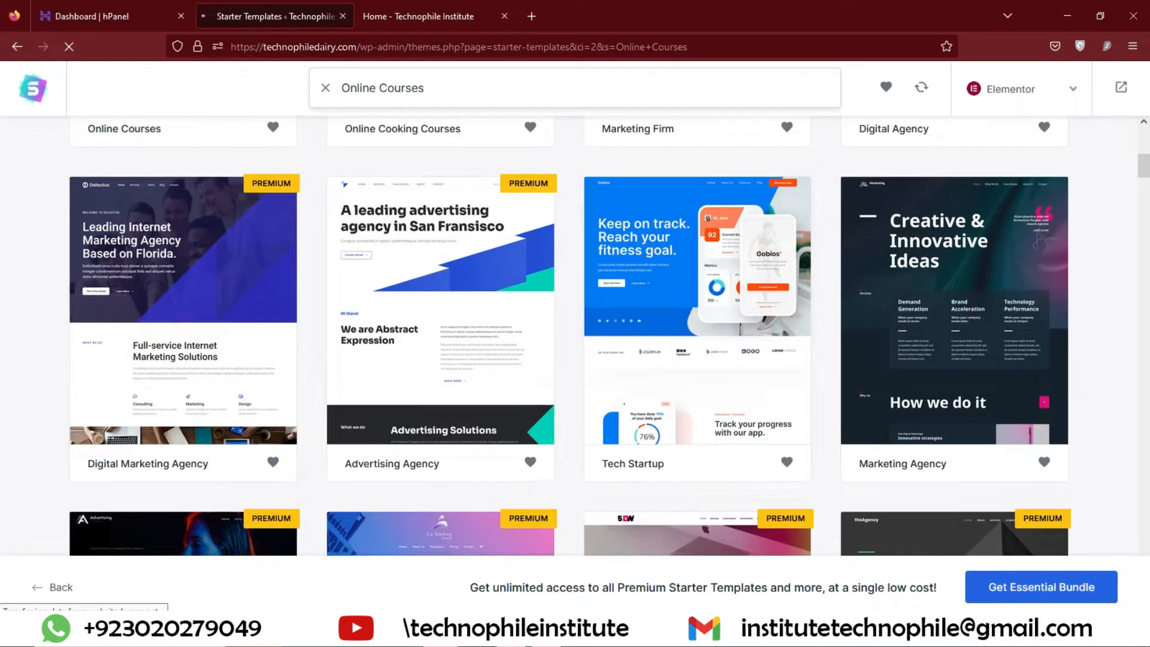
{"action": "scroll", "coordinate": [667, 305], "scroll_direction": "up", "scroll_amount": 4}
{"action": "scroll", "coordinate": [667, 304], "scroll_direction": "down", "scroll_amount": 5}
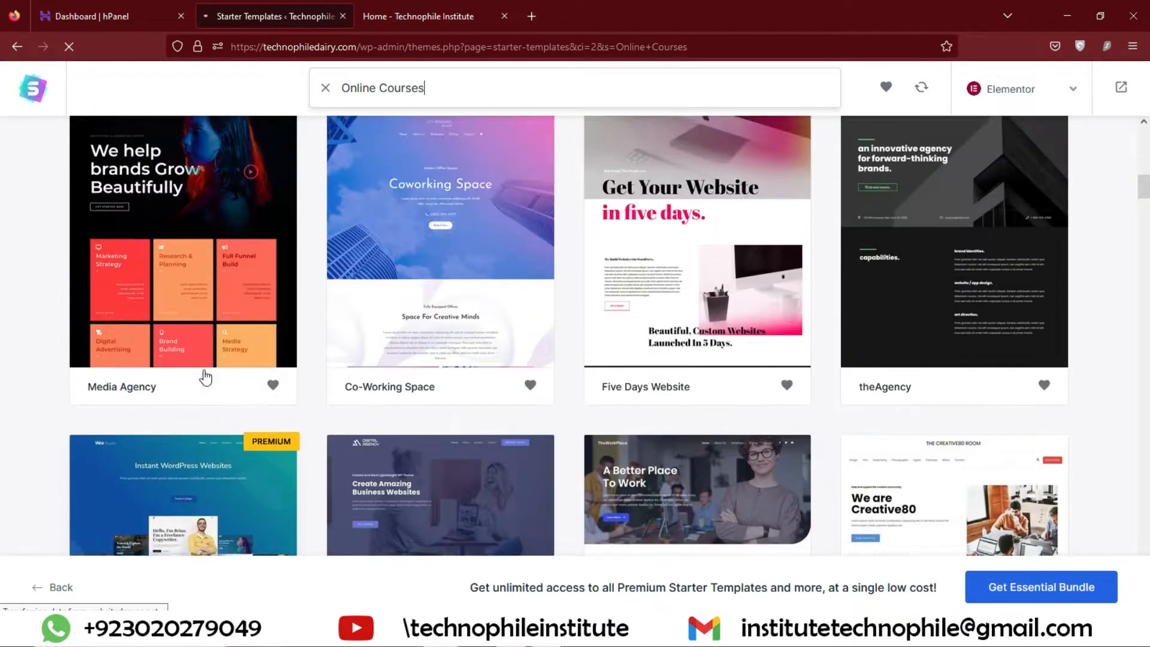
{"action": "scroll", "coordinate": [693, 340], "scroll_direction": "down", "scroll_amount": 5}
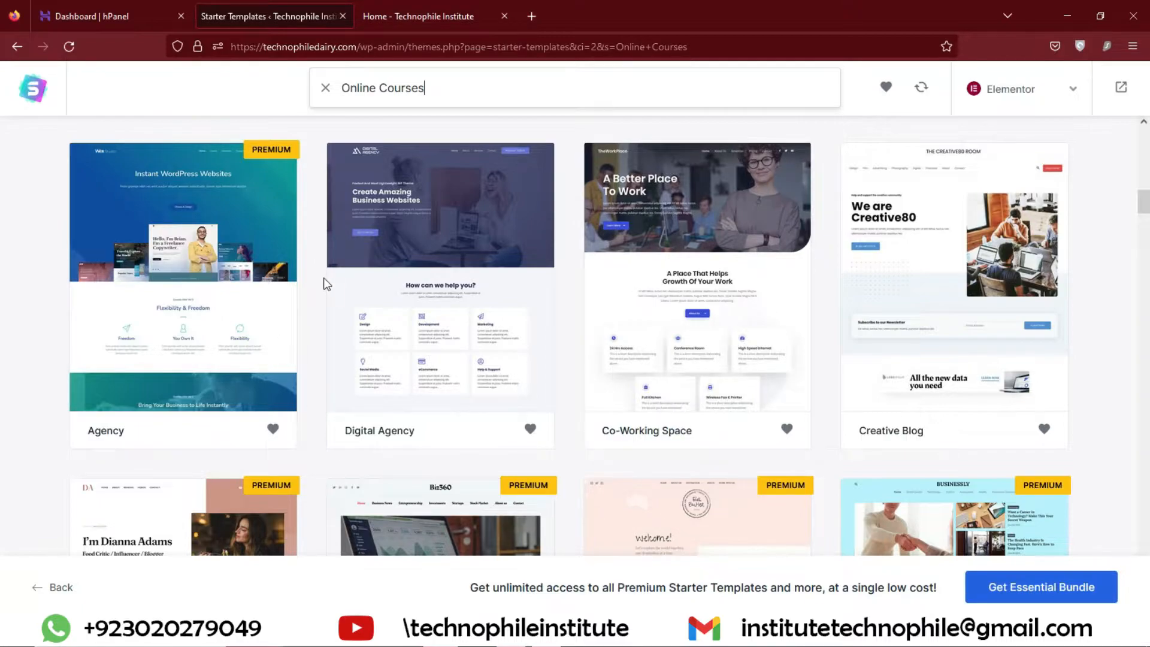
{"action": "scroll", "coordinate": [656, 347], "scroll_direction": "up", "scroll_amount": 10}
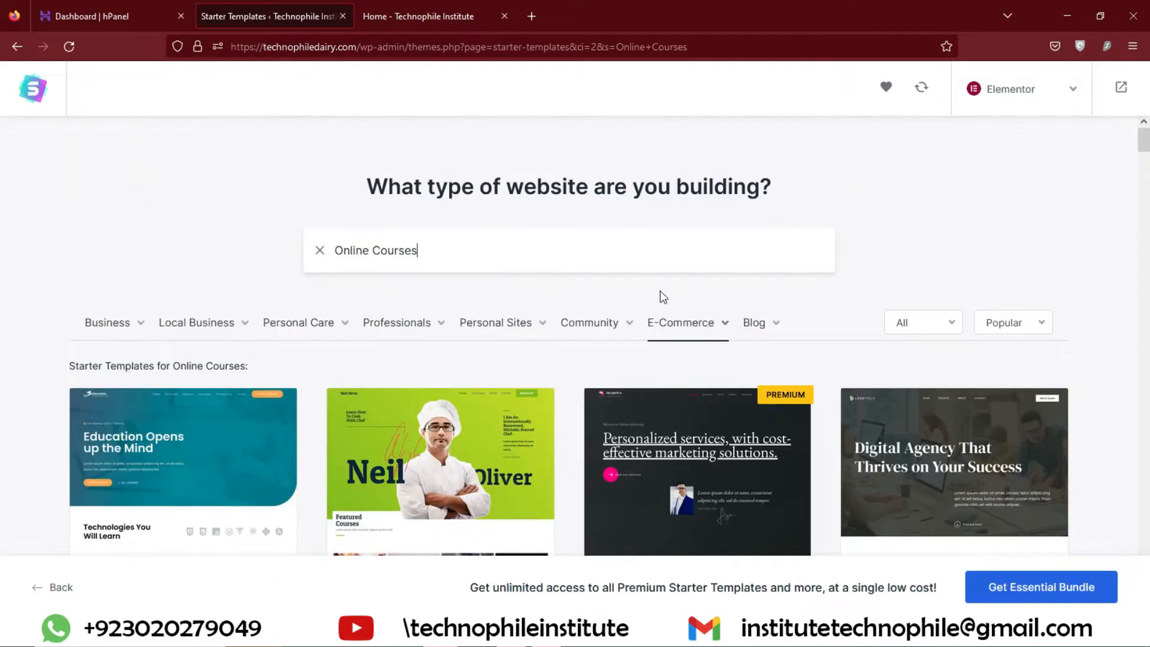
Replace the Online Courses search with "digital marketing" to find matching starter templates
{"action": "triple_click", "coordinate": [510, 259]}
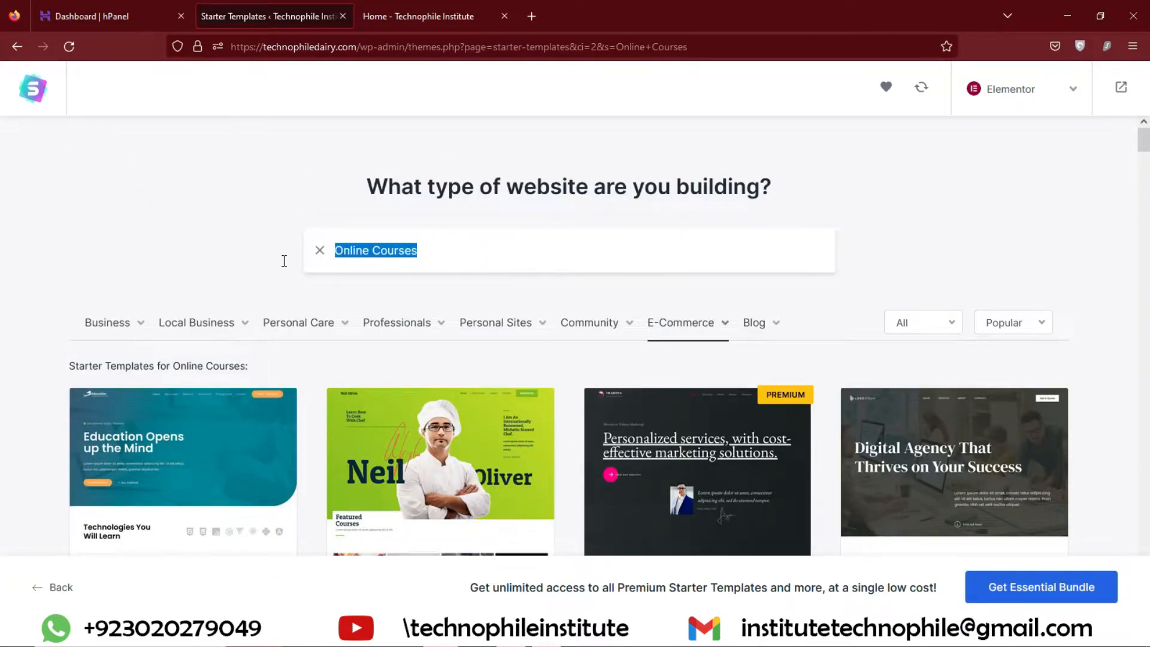
{"action": "type", "text": "digita"}
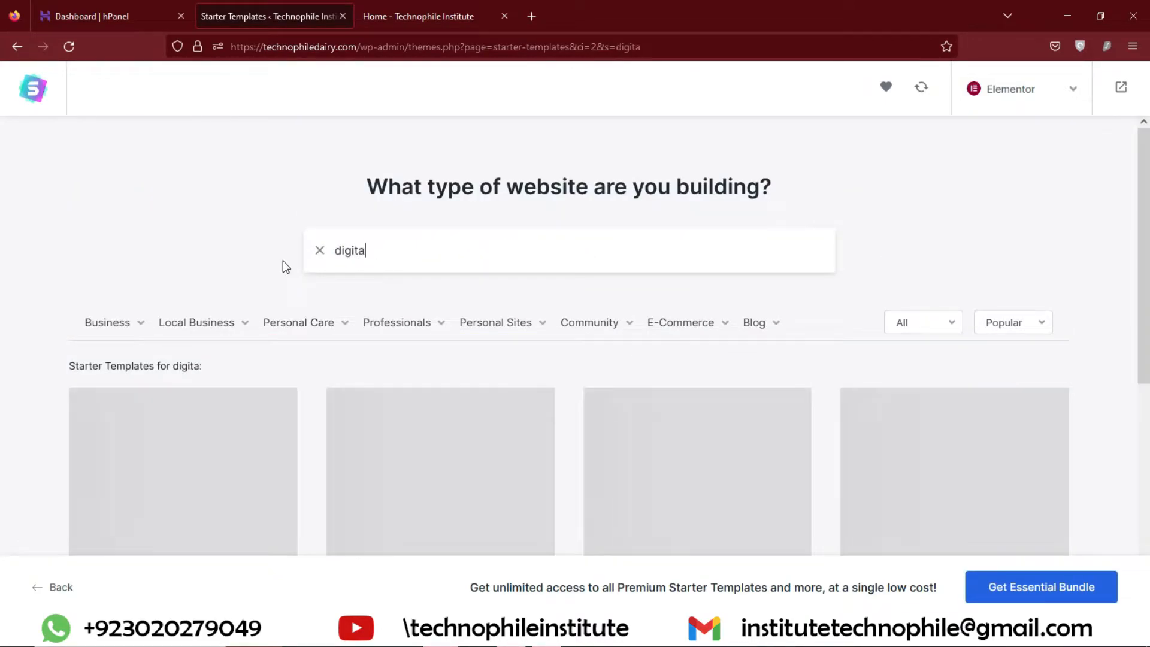
{"action": "type", "text": "l mark"}
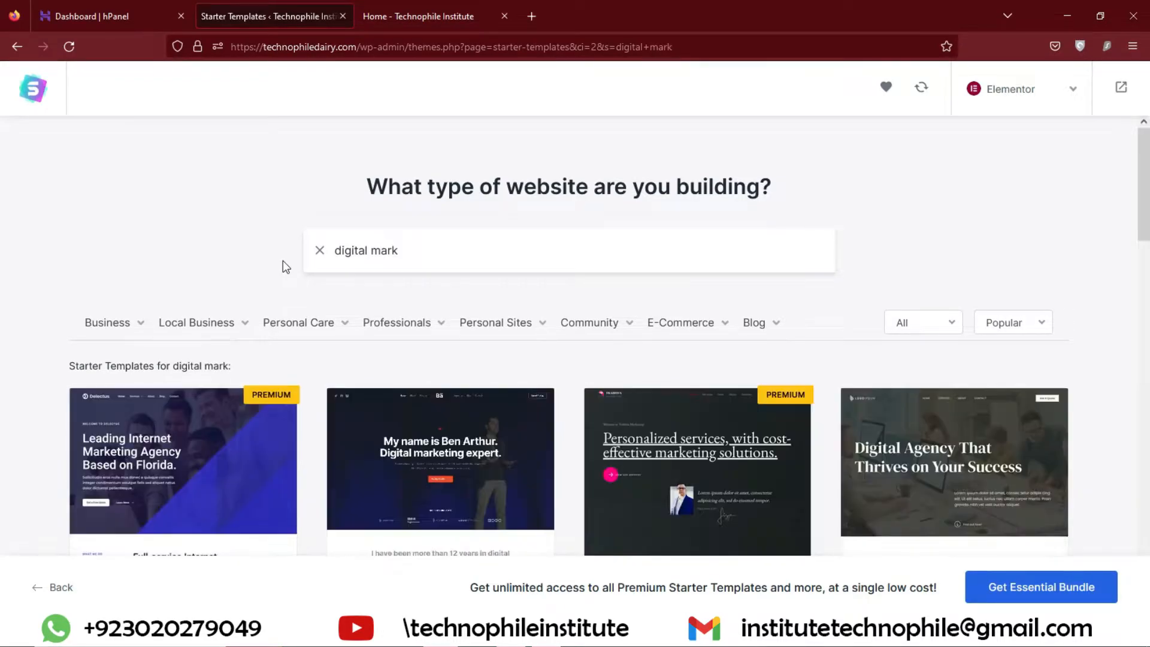
{"action": "type", "text": "etin"}
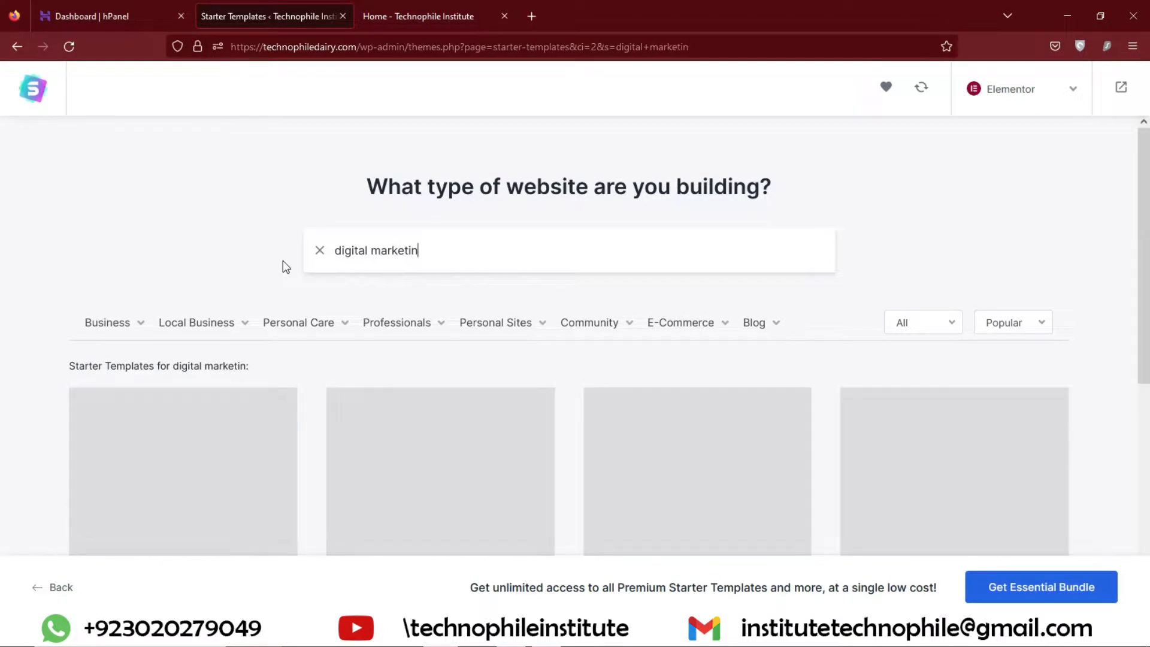
{"action": "type", "text": "g"}
{"action": "scroll", "coordinate": [574, 338], "scroll_direction": "down", "scroll_amount": 4}
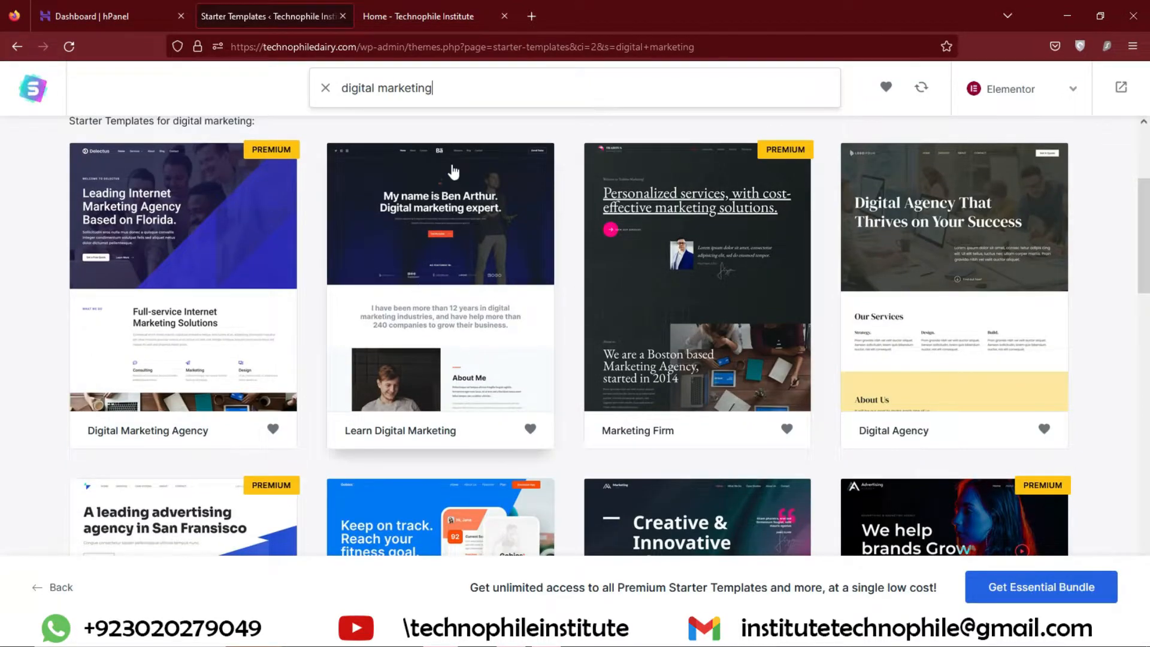
Choose the Learn Digital Marketing template and review its home page preview
{"action": "left_click", "coordinate": [495, 227]}
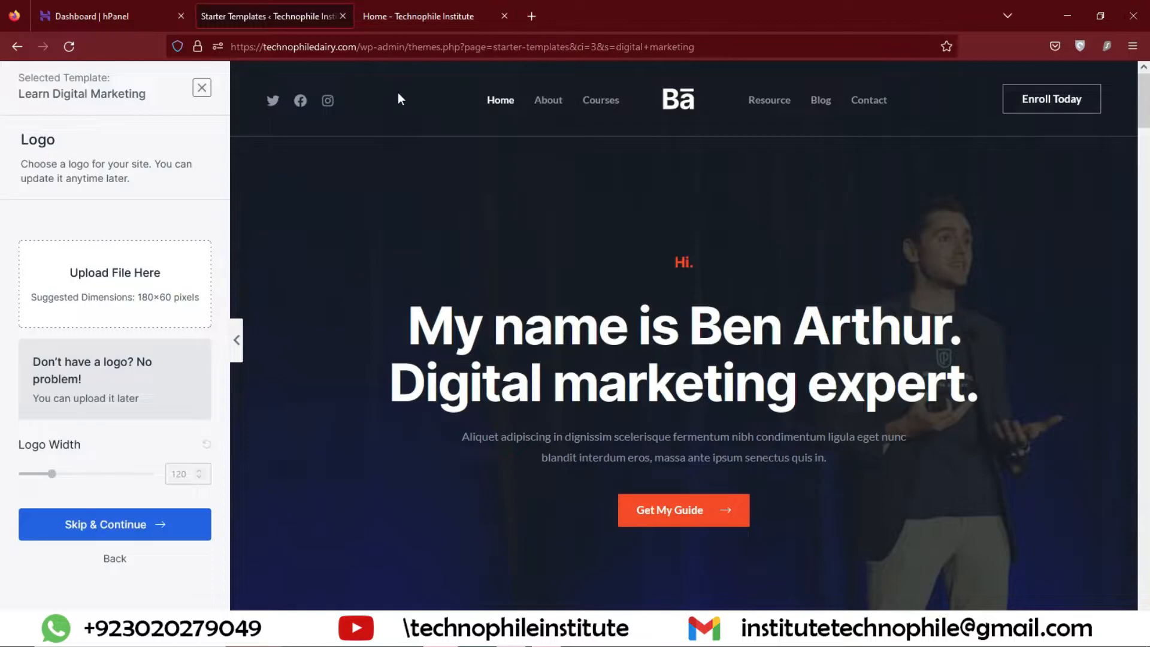
{"action": "scroll", "coordinate": [791, 429], "scroll_direction": "down", "scroll_amount": 15}
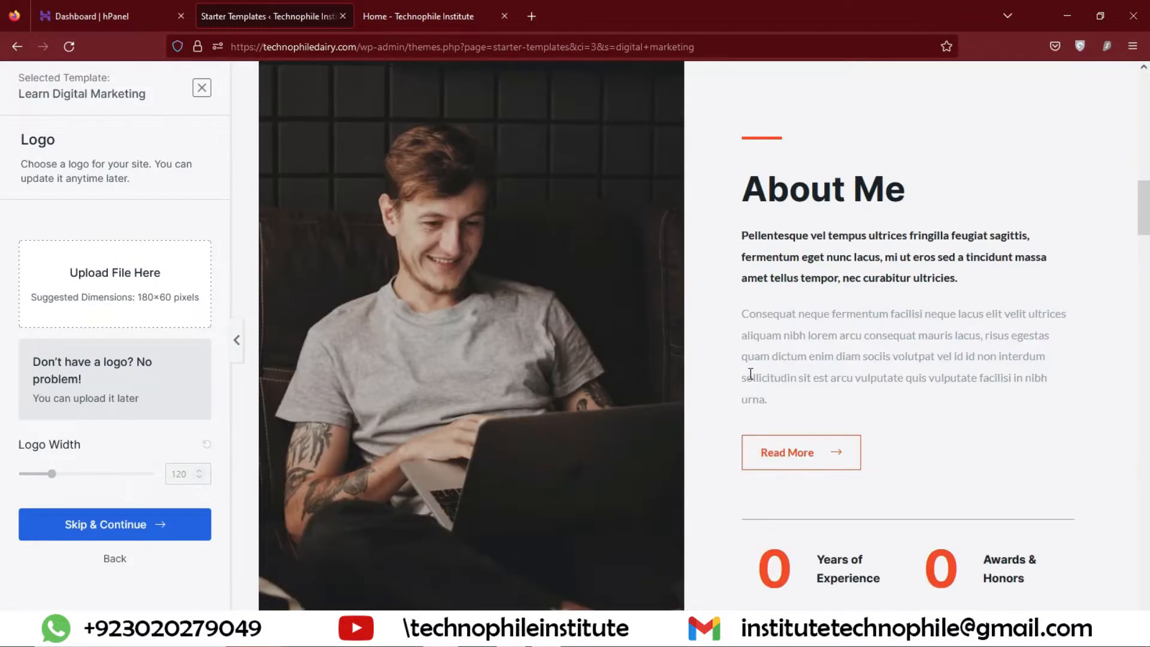
{"action": "scroll", "coordinate": [763, 437], "scroll_direction": "up", "scroll_amount": 8}
{"action": "scroll", "coordinate": [763, 436], "scroll_direction": "down", "scroll_amount": 15}
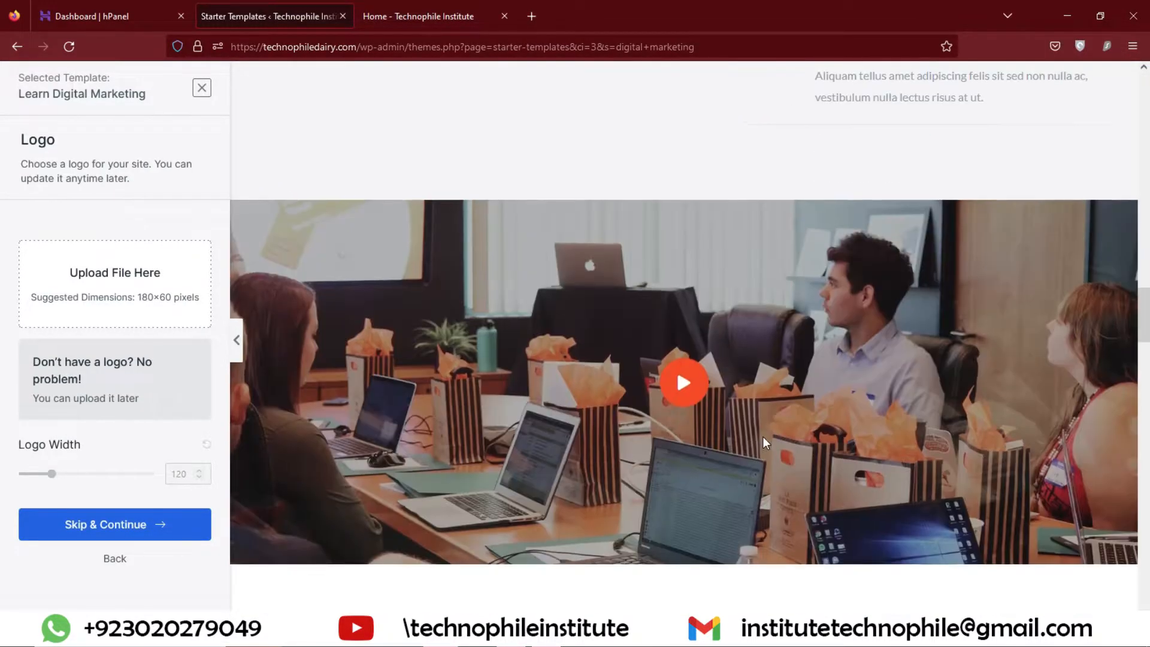
{"action": "scroll", "coordinate": [764, 437], "scroll_direction": "up", "scroll_amount": 6}
{"action": "scroll", "coordinate": [765, 442], "scroll_direction": "up", "scroll_amount": 10}
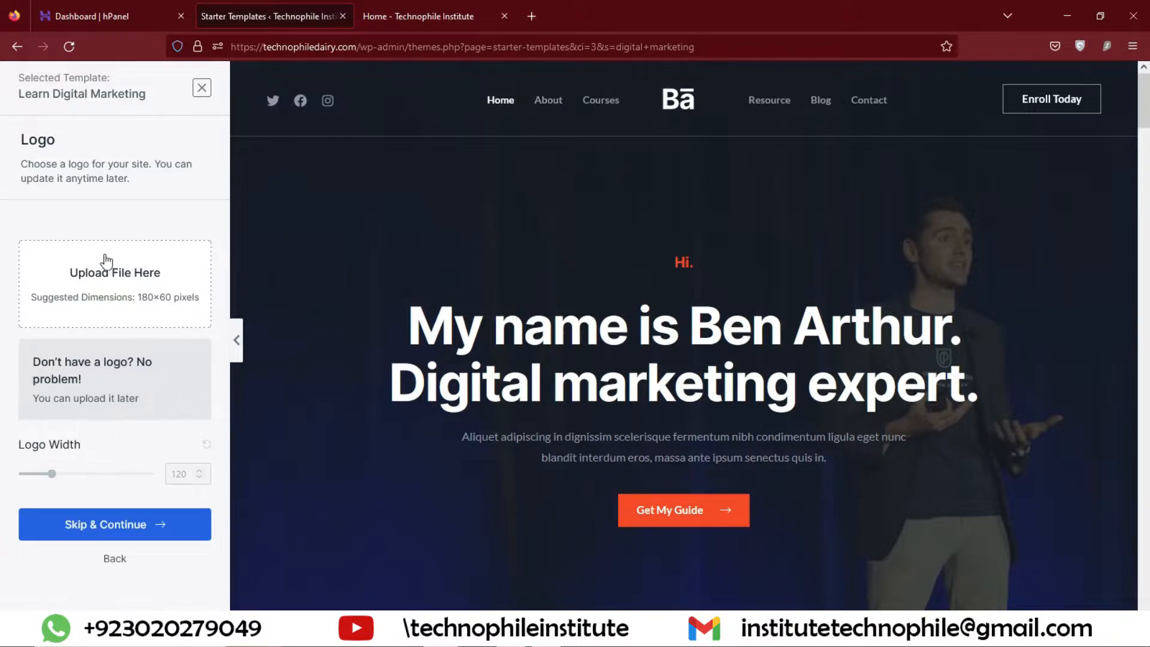
Upload logo-png-Recovered.png from the Technophile folder and set it as the template's site logo
{"action": "left_click", "coordinate": [122, 287]}
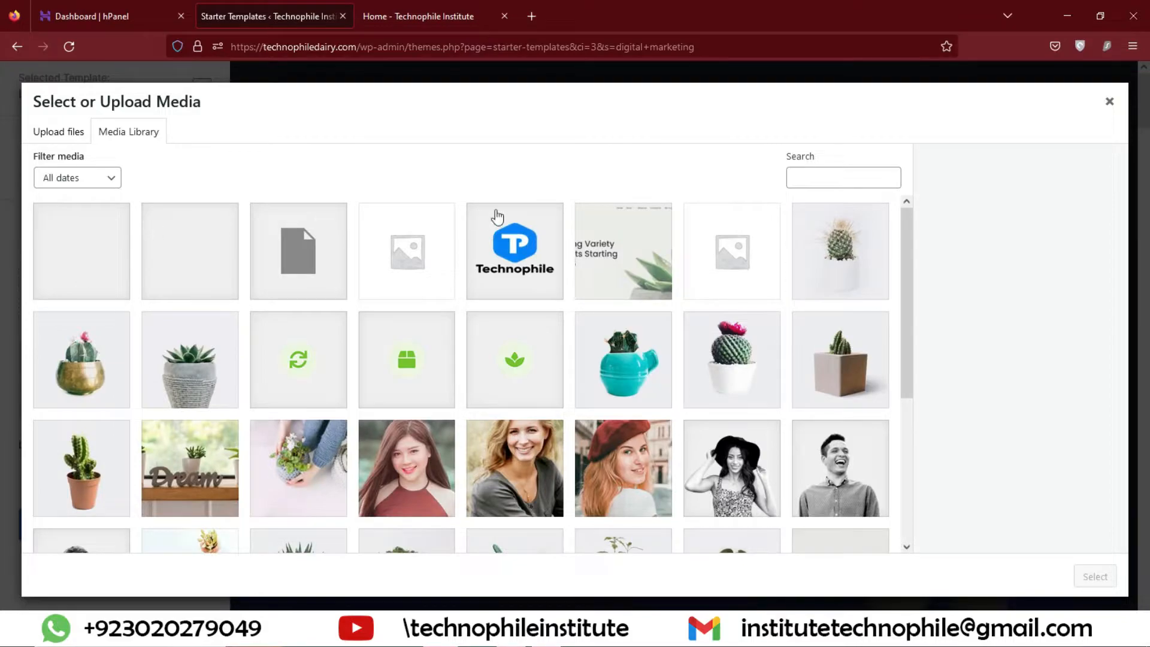
{"action": "left_click", "coordinate": [71, 133]}
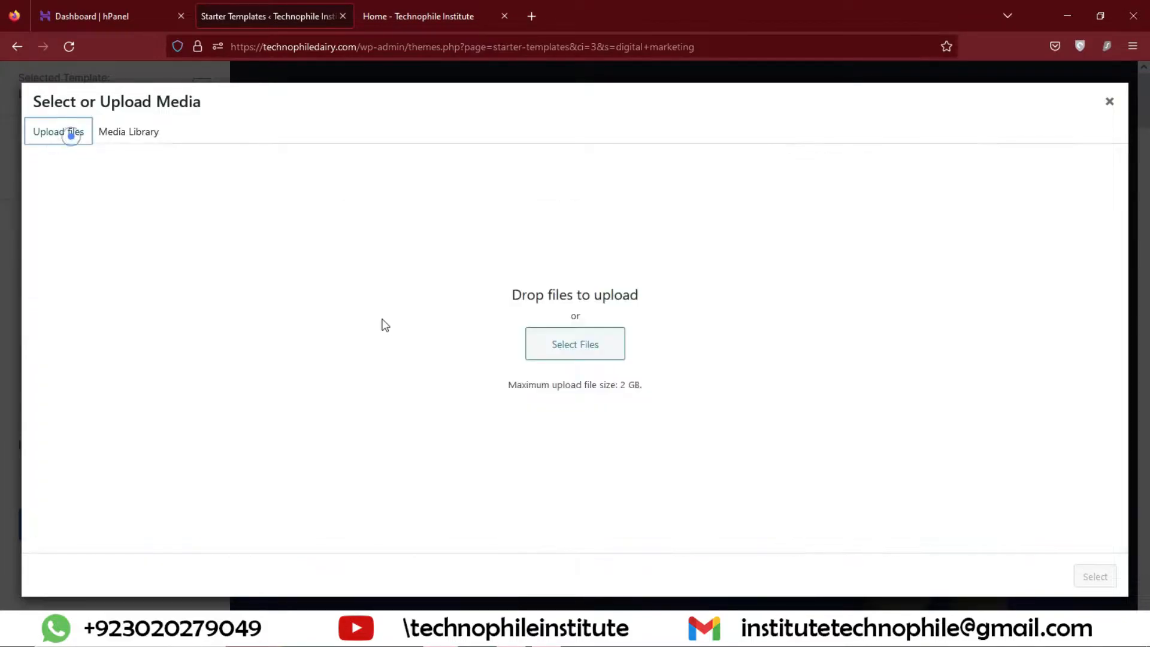
{"action": "left_click", "coordinate": [542, 350]}
{"action": "left_click", "coordinate": [731, 318]}
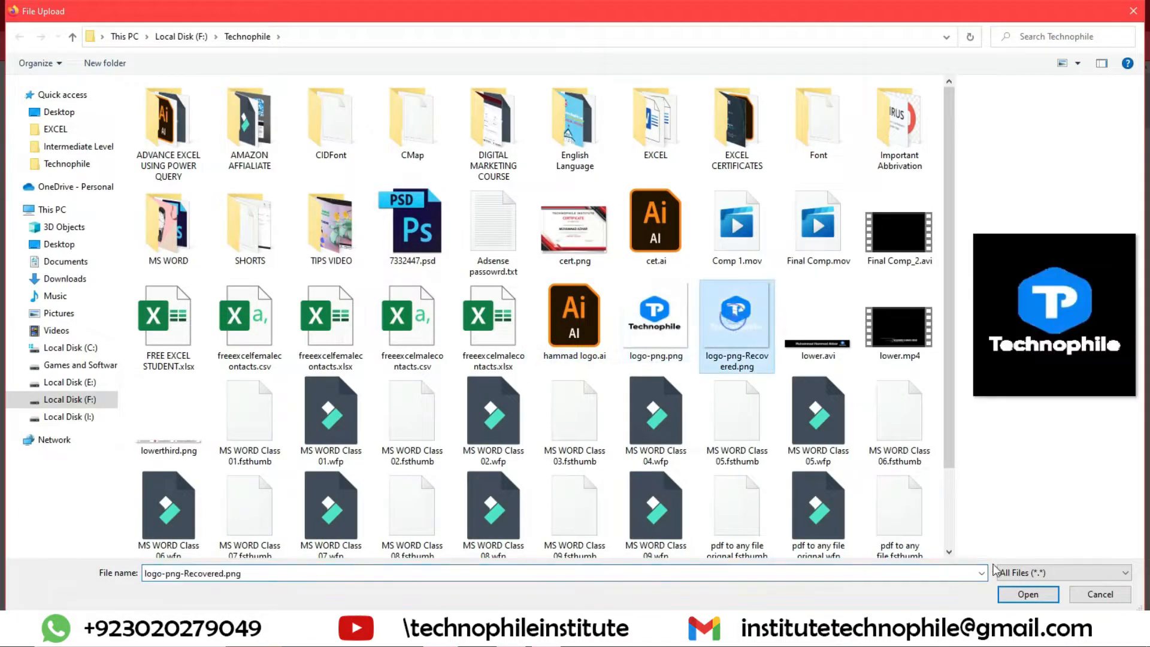
{"action": "left_click", "coordinate": [1028, 594]}
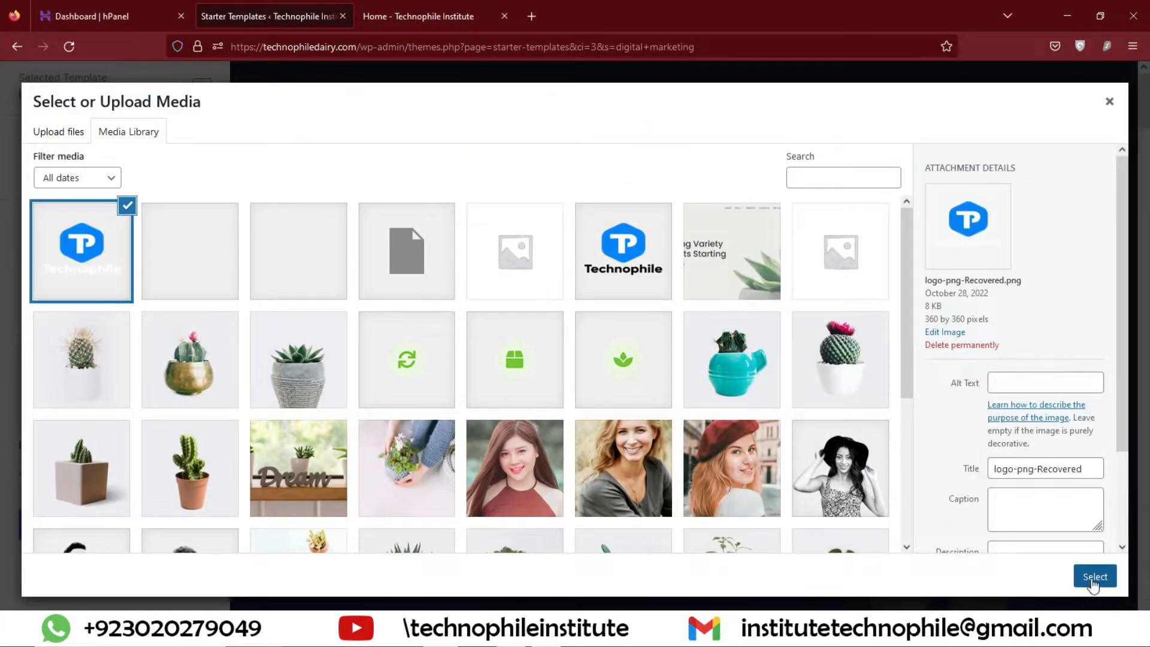
{"action": "left_click", "coordinate": [1094, 577]}
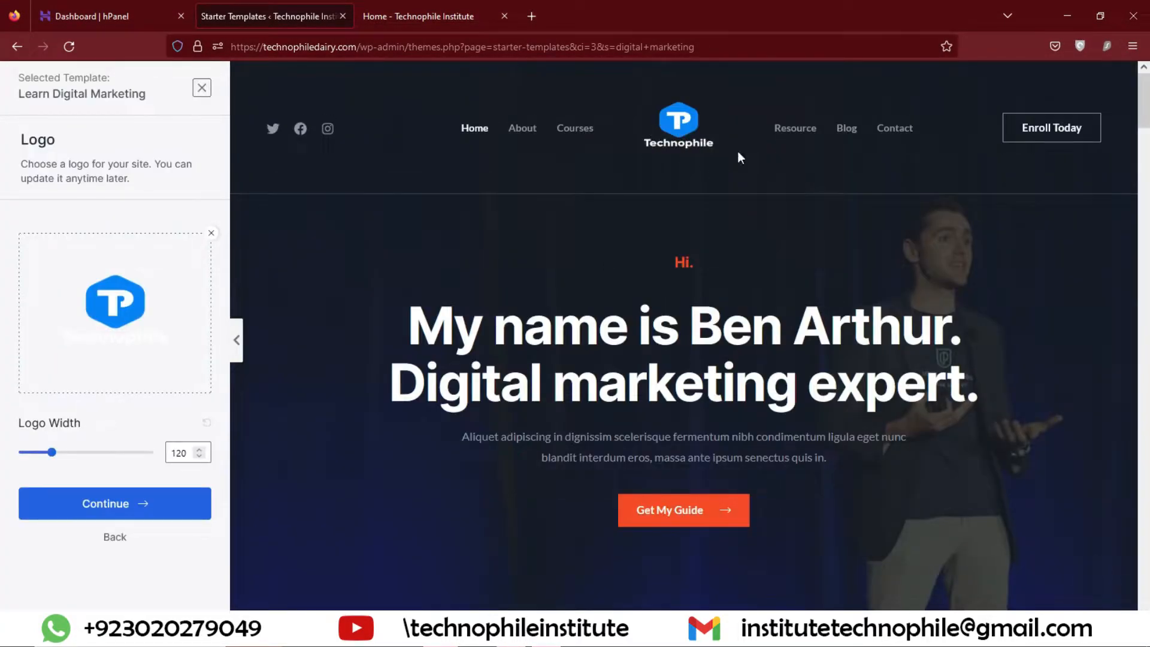
Reduce the logo width slightly and proceed to the Colors & Fonts settings
{"action": "scroll", "coordinate": [832, 412], "scroll_direction": "down", "scroll_amount": 7}
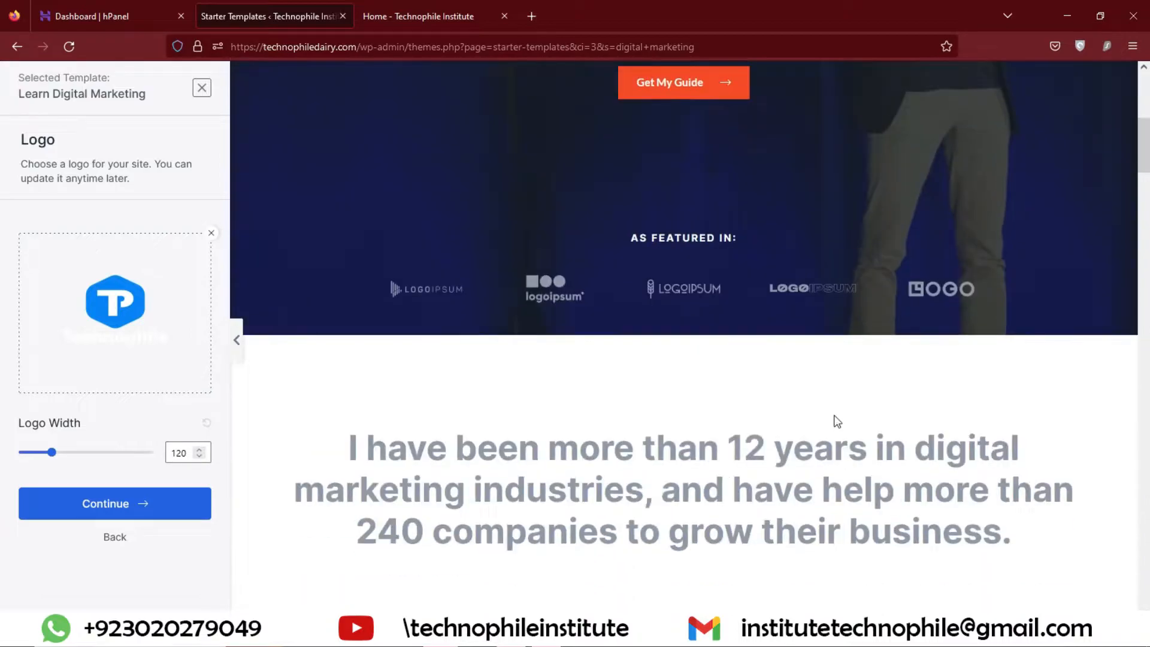
{"action": "scroll", "coordinate": [833, 413], "scroll_direction": "up", "scroll_amount": 7}
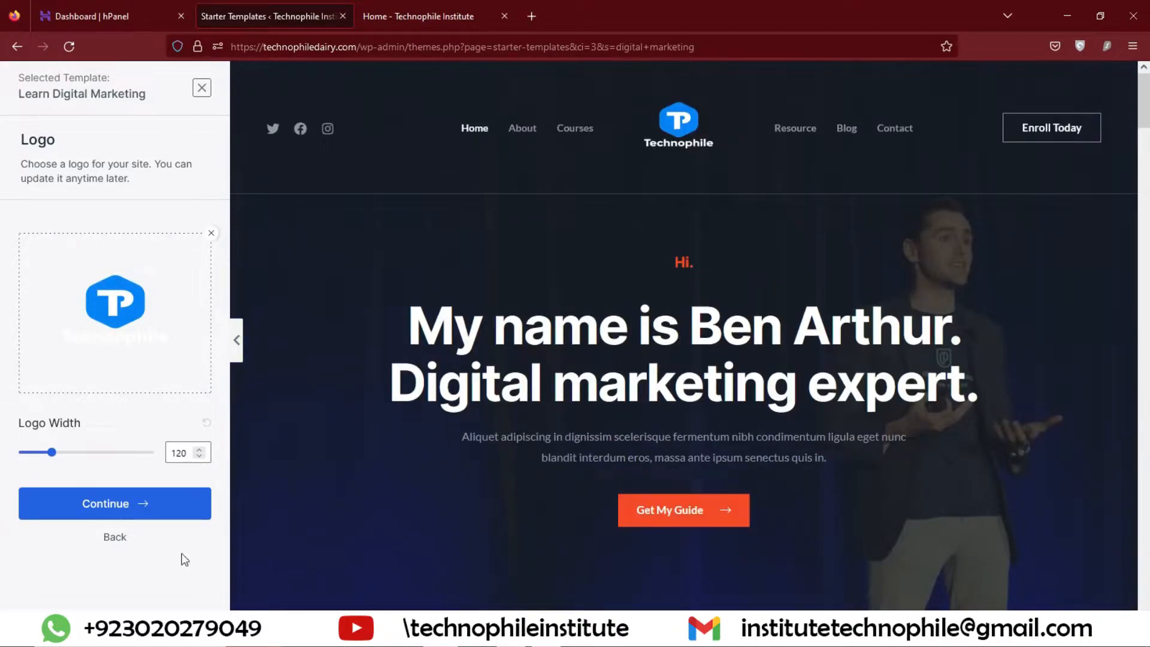
{"action": "mouse_move", "coordinate": [53, 454]}
{"action": "left_mouse_down"}
{"action": "mouse_move", "coordinate": [36, 451]}
{"action": "mouse_move", "coordinate": [88, 454]}
{"action": "mouse_move", "coordinate": [43, 455]}
{"action": "left_mouse_up"}
{"action": "left_click", "coordinate": [129, 511]}
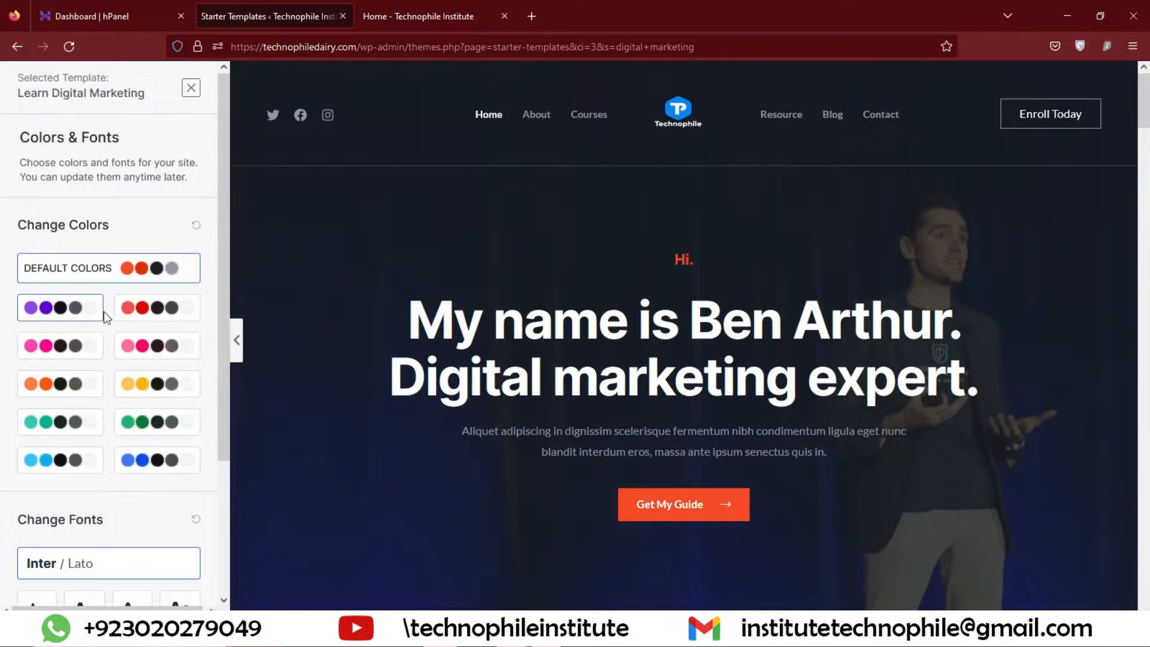
Try the light blue, blue, green, teal, orange and yellow color palettes on the template preview
{"action": "scroll", "coordinate": [214, 314], "scroll_direction": "down", "scroll_amount": 2}
{"action": "left_click", "coordinate": [36, 360]}
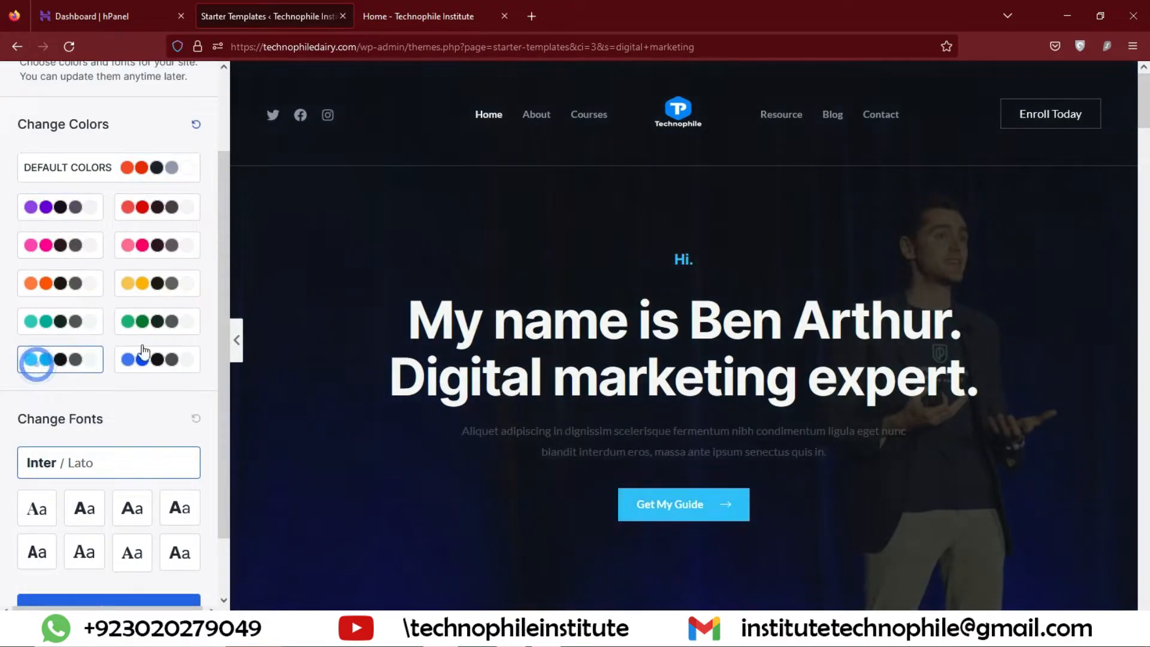
{"action": "left_click", "coordinate": [131, 362]}
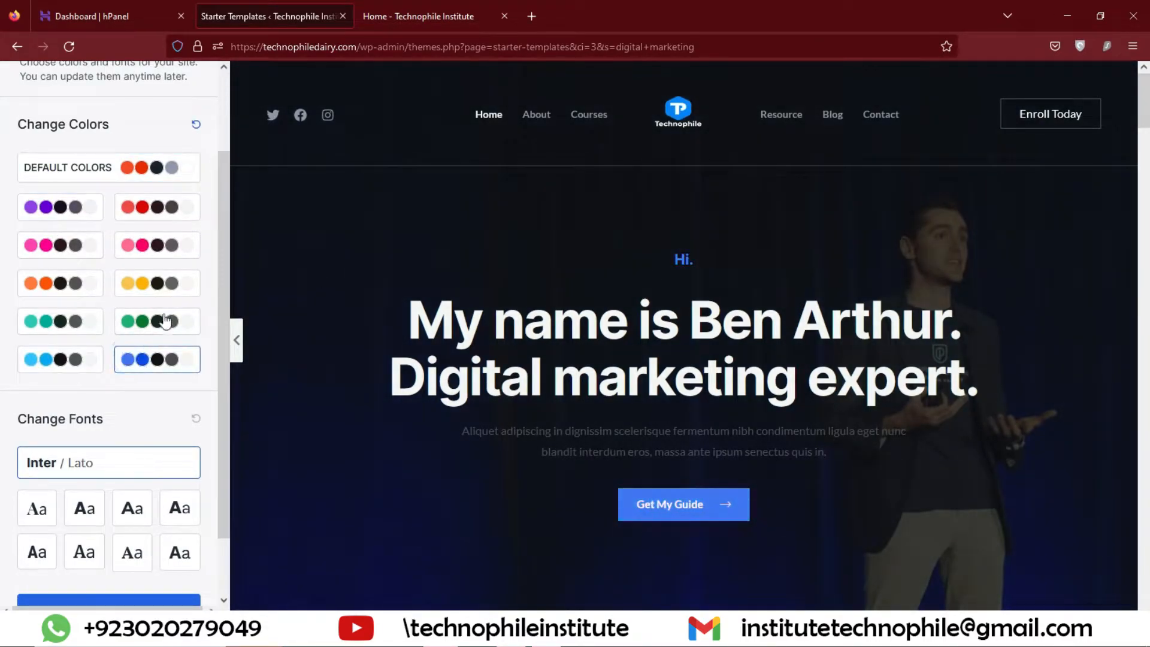
{"action": "left_click", "coordinate": [157, 326]}
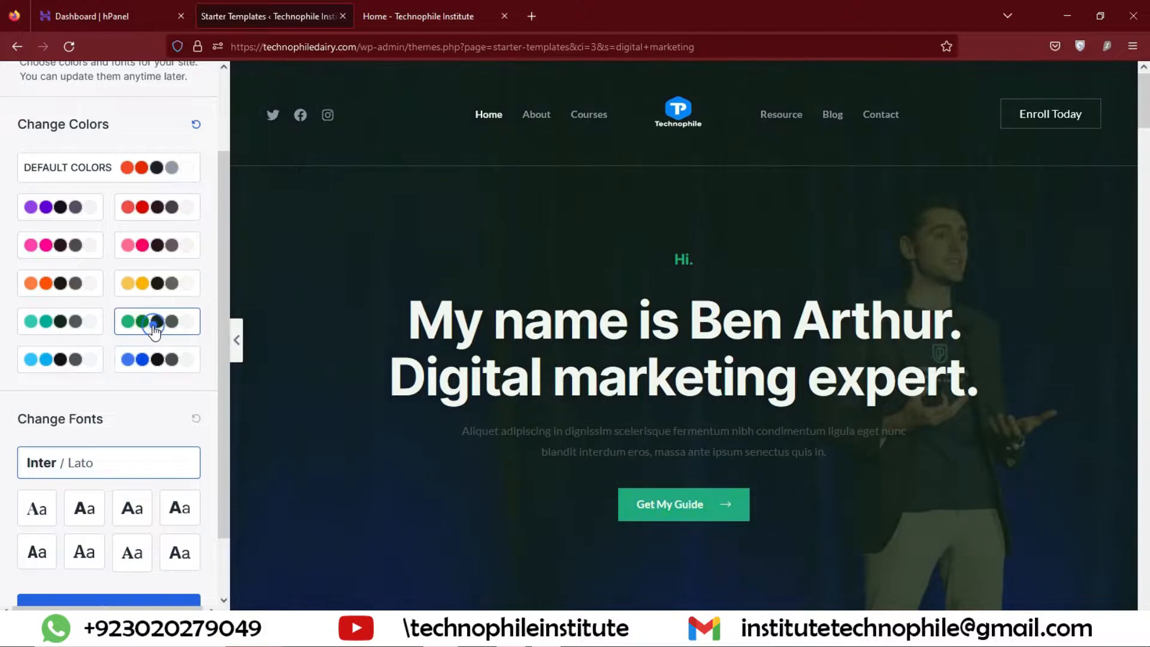
{"action": "left_click", "coordinate": [33, 321]}
{"action": "left_click", "coordinate": [58, 283]}
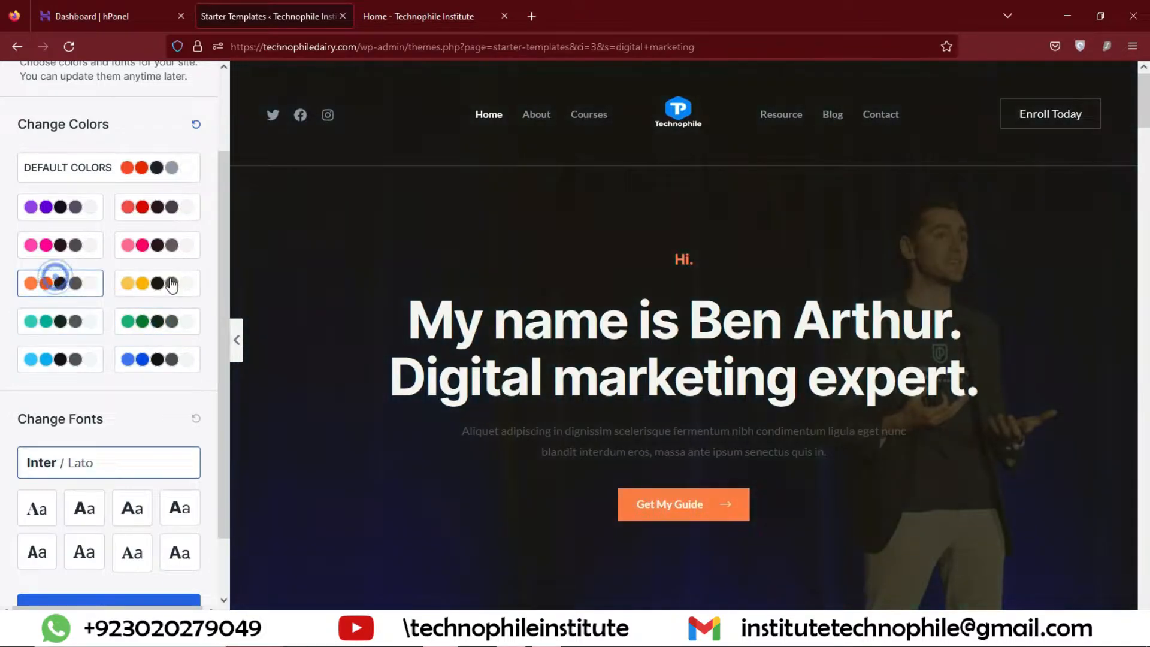
{"action": "left_click", "coordinate": [159, 283]}
Apply the blue color palette with the default Inter / Lato fonts and continue the template setup
{"action": "left_click", "coordinate": [141, 360]}
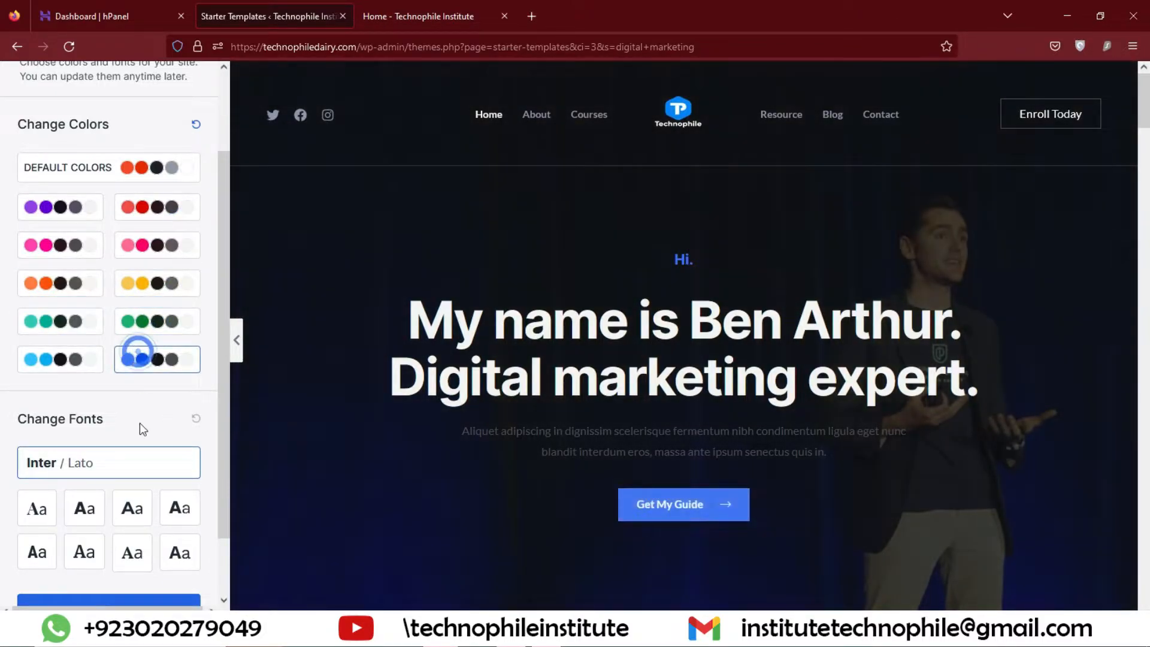
{"action": "scroll", "coordinate": [144, 414], "scroll_direction": "down", "scroll_amount": 2}
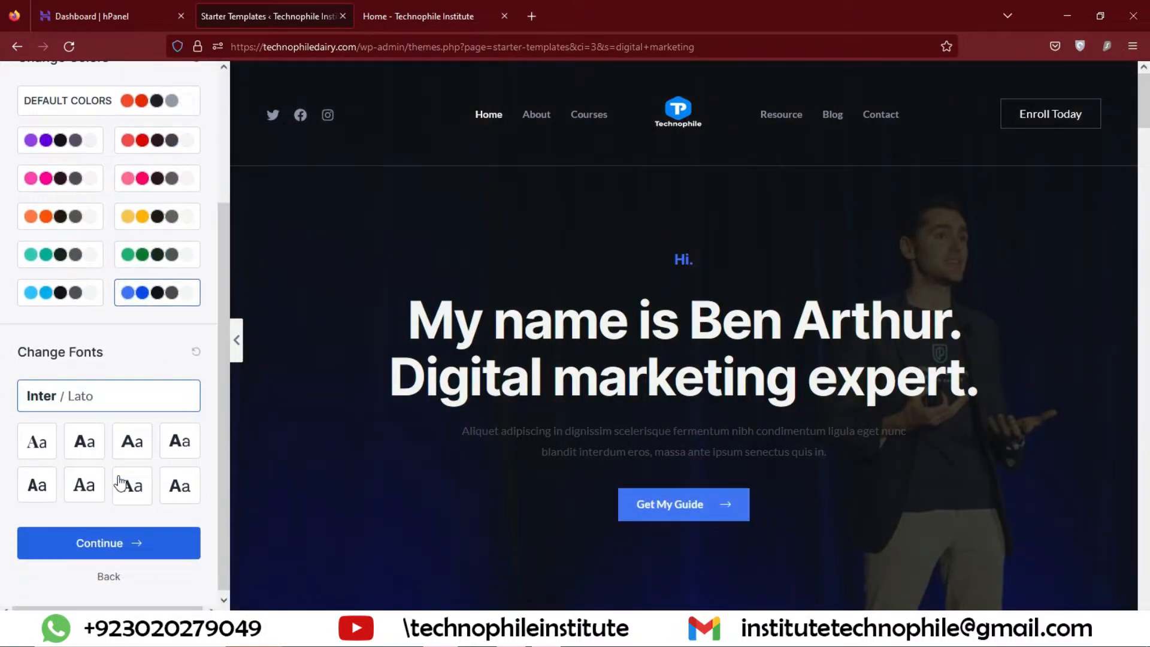
{"action": "left_click", "coordinate": [115, 539]}
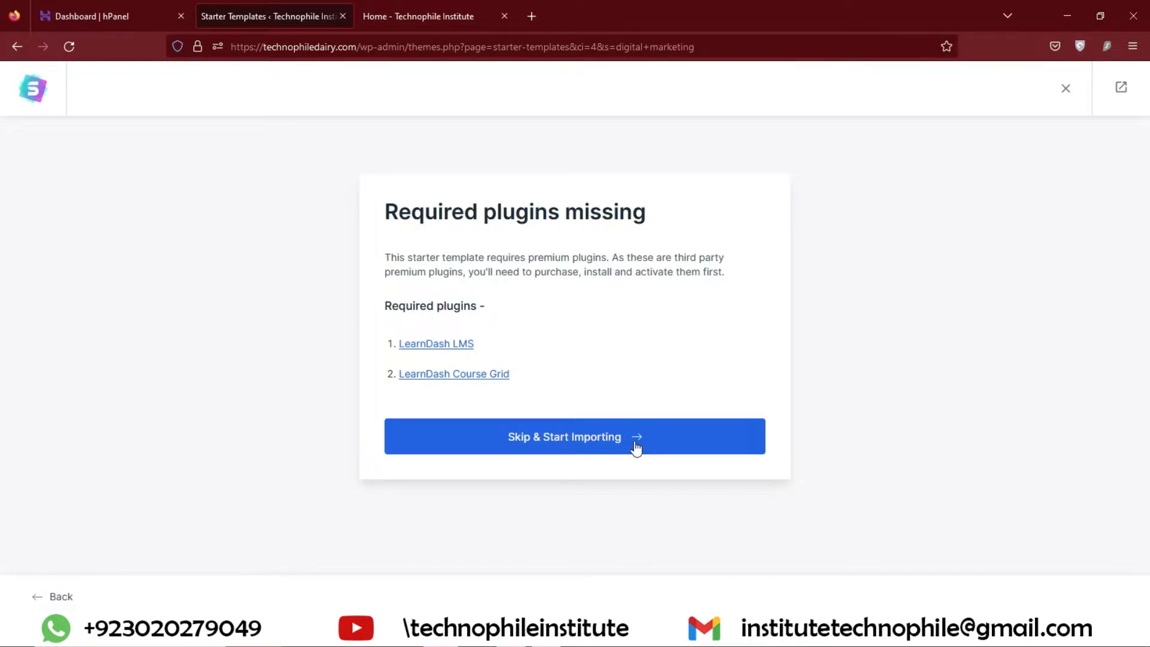
View the required LearnDash LMS plugin's website in a separate tab, then close it
{"action": "right_click", "coordinate": [455, 343]}
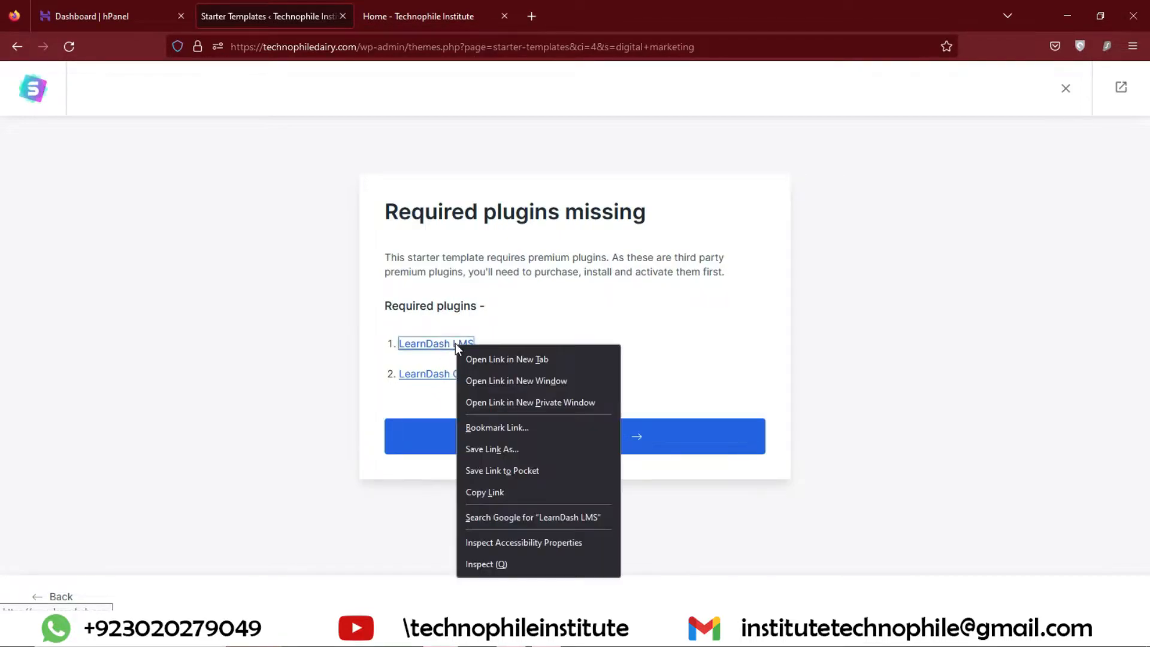
{"action": "left_click", "coordinate": [507, 364]}
{"action": "left_click", "coordinate": [435, 9]}
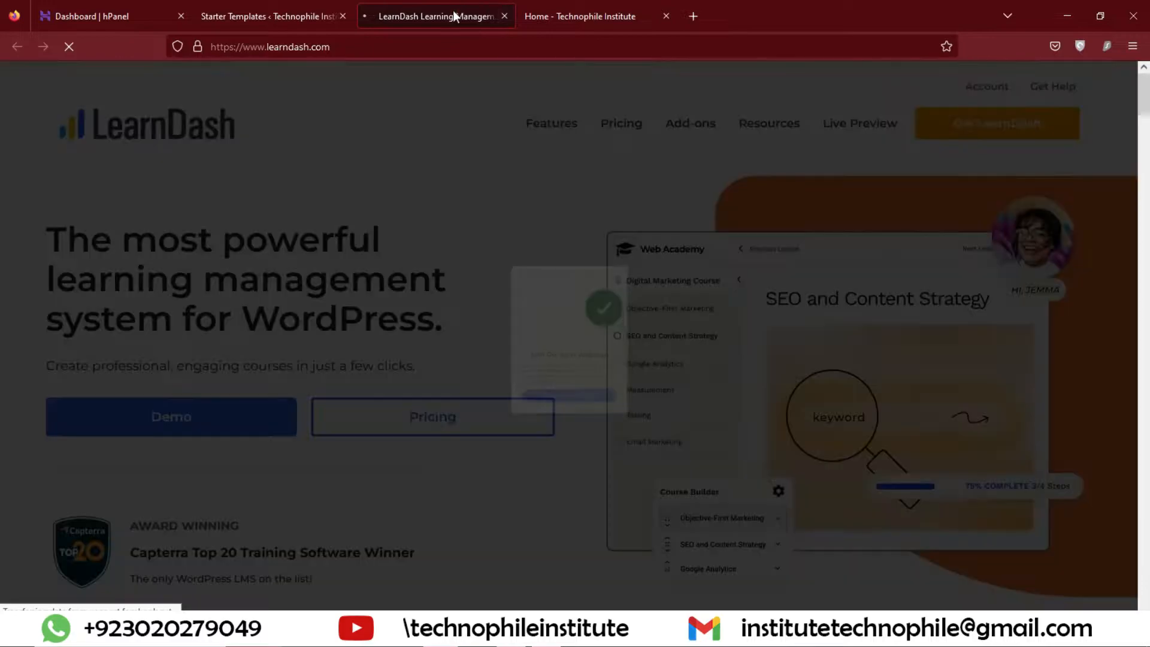
{"action": "left_click", "coordinate": [505, 16]}
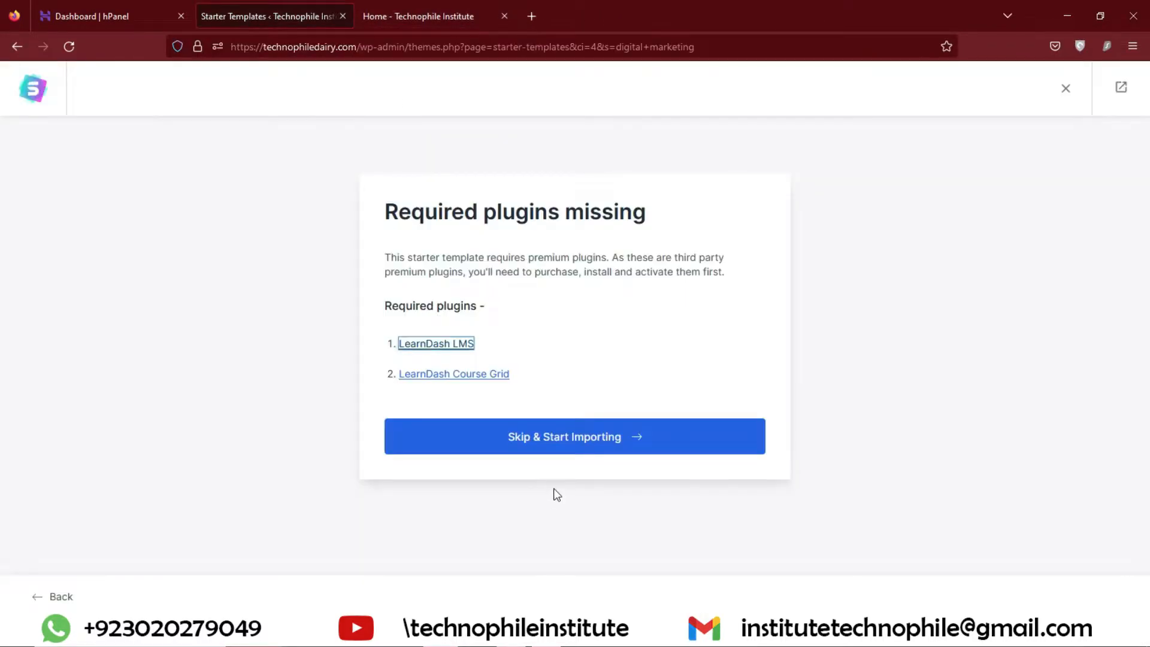
Skip the missing premium plugins and build the website with the default import options, leaving the personal details blank
{"action": "left_click", "coordinate": [613, 454]}
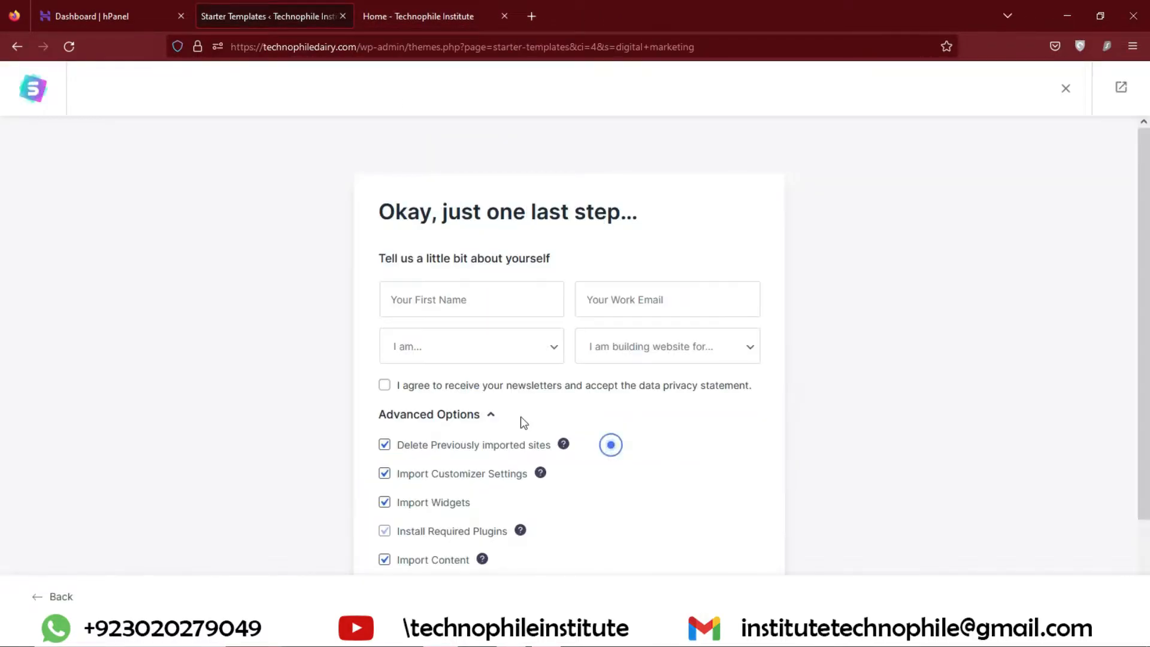
{"action": "left_click", "coordinate": [464, 299]}
{"action": "left_click", "coordinate": [685, 304]}
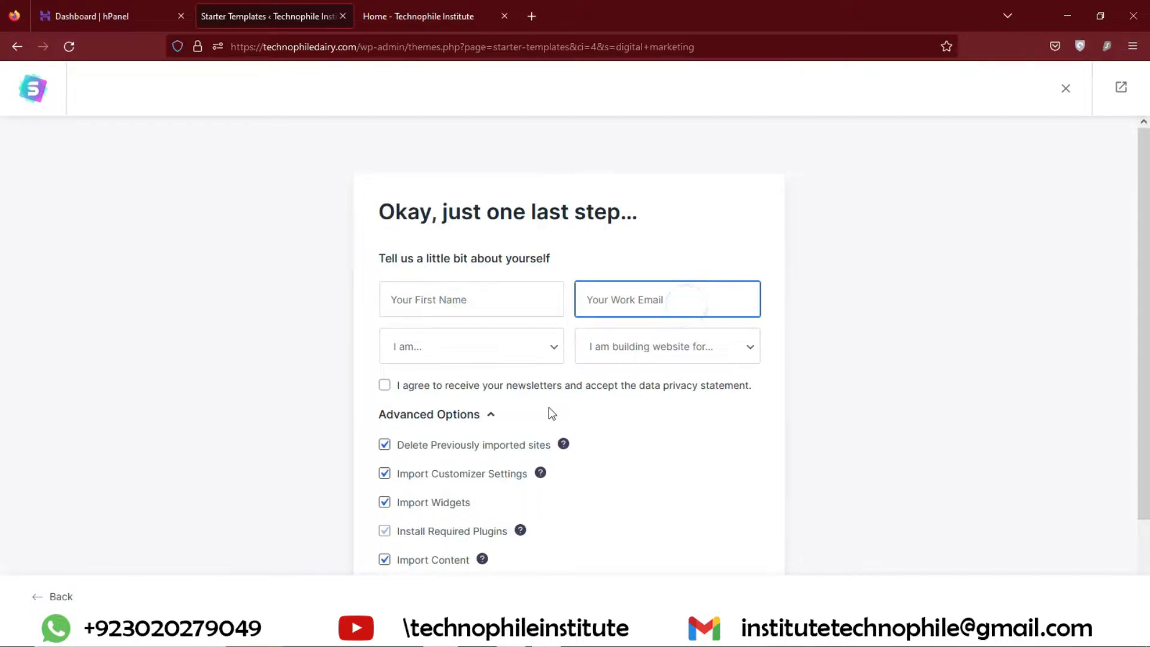
{"action": "scroll", "coordinate": [472, 397], "scroll_direction": "down", "scroll_amount": 2}
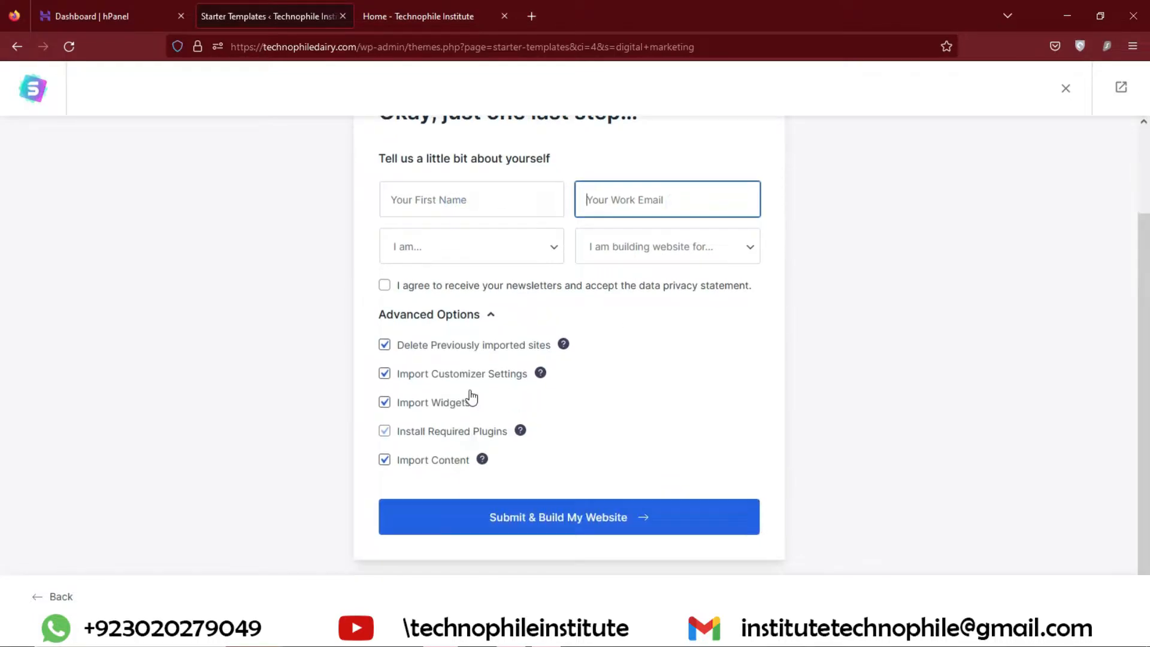
{"action": "left_click", "coordinate": [561, 521]}
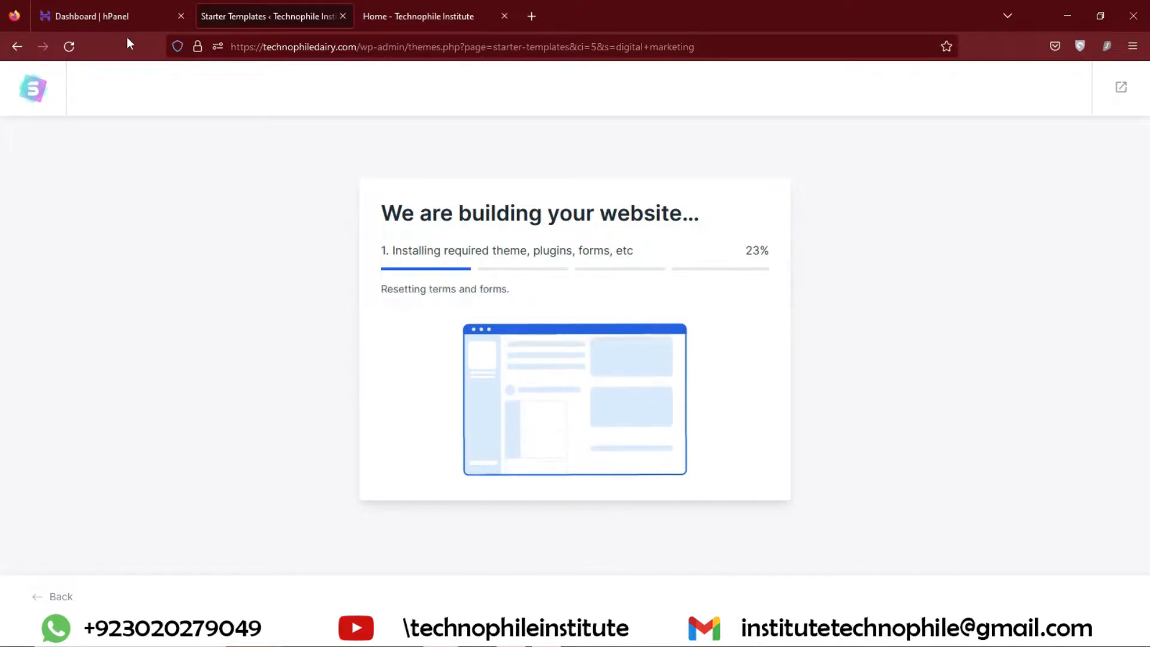
{"action": "left_click", "coordinate": [123, 8]}
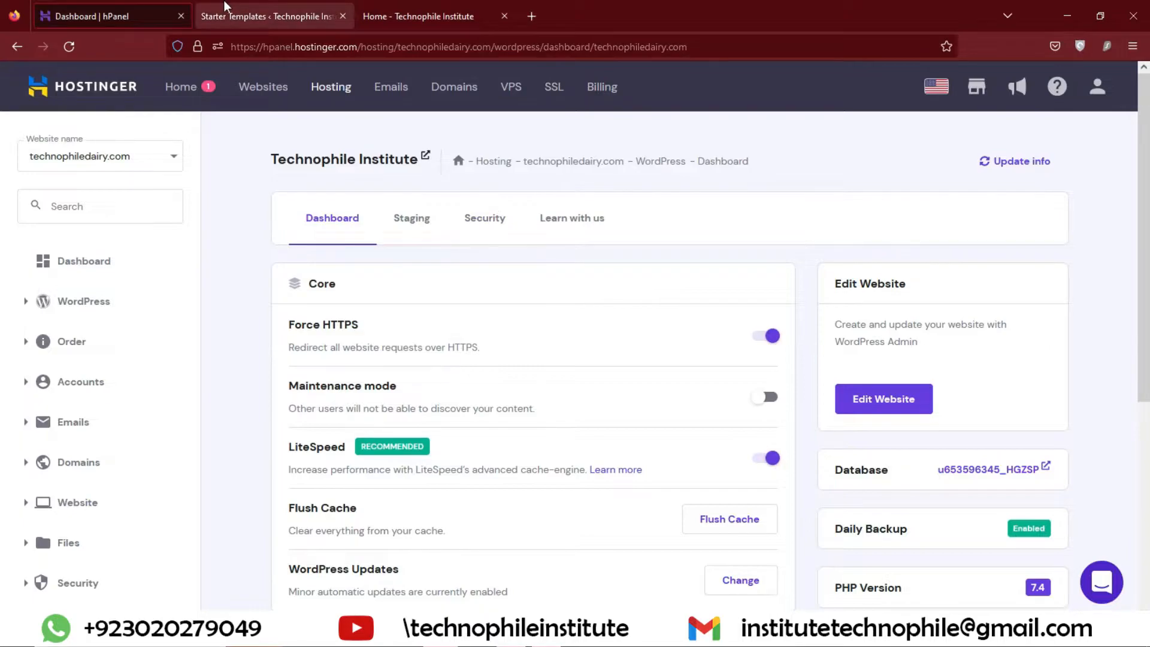
{"action": "left_click", "coordinate": [270, 13]}
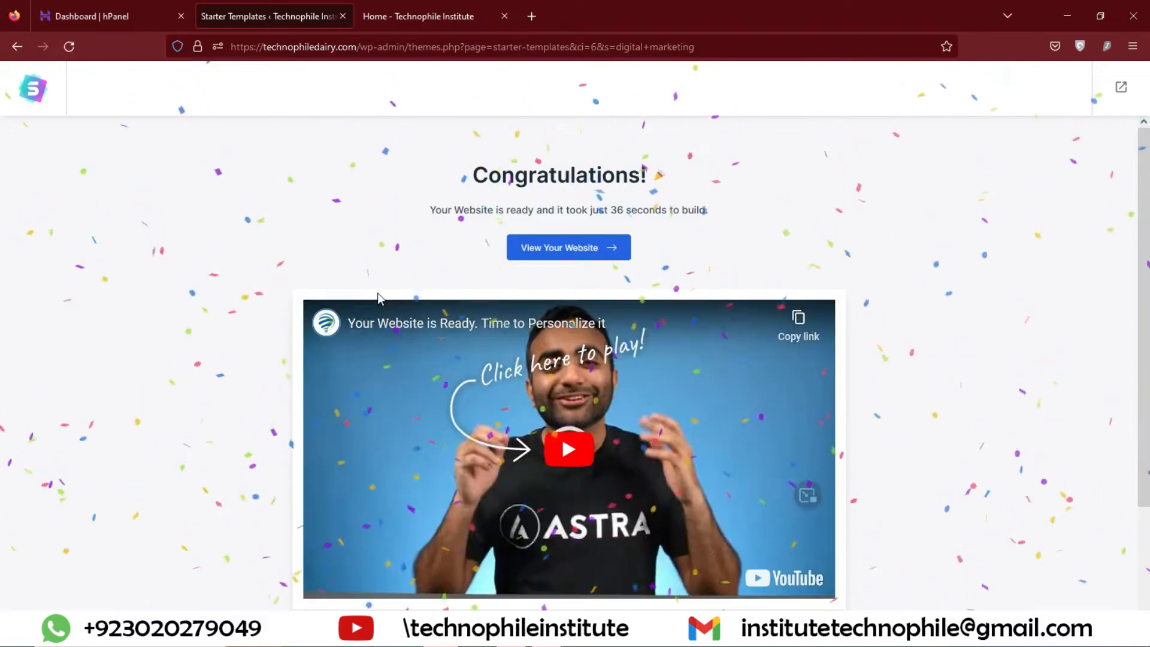
Open the newly built website, replacing the old home page tab, and review the sections of its home page
{"action": "left_click", "coordinate": [600, 248]}
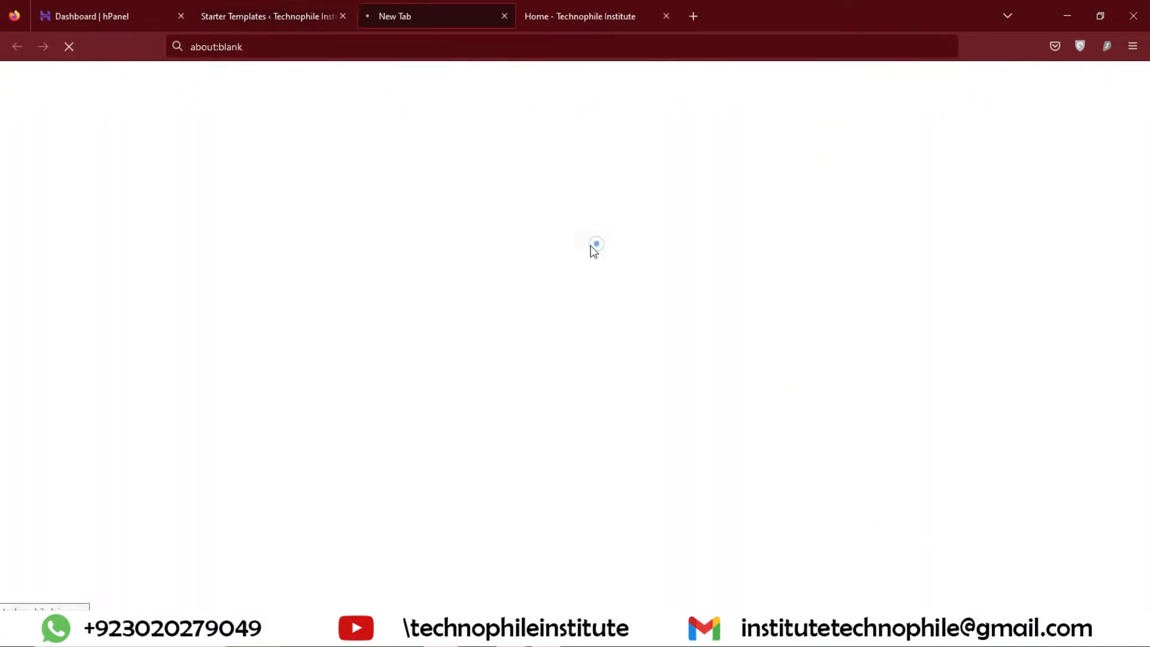
{"action": "left_click", "coordinate": [661, 19]}
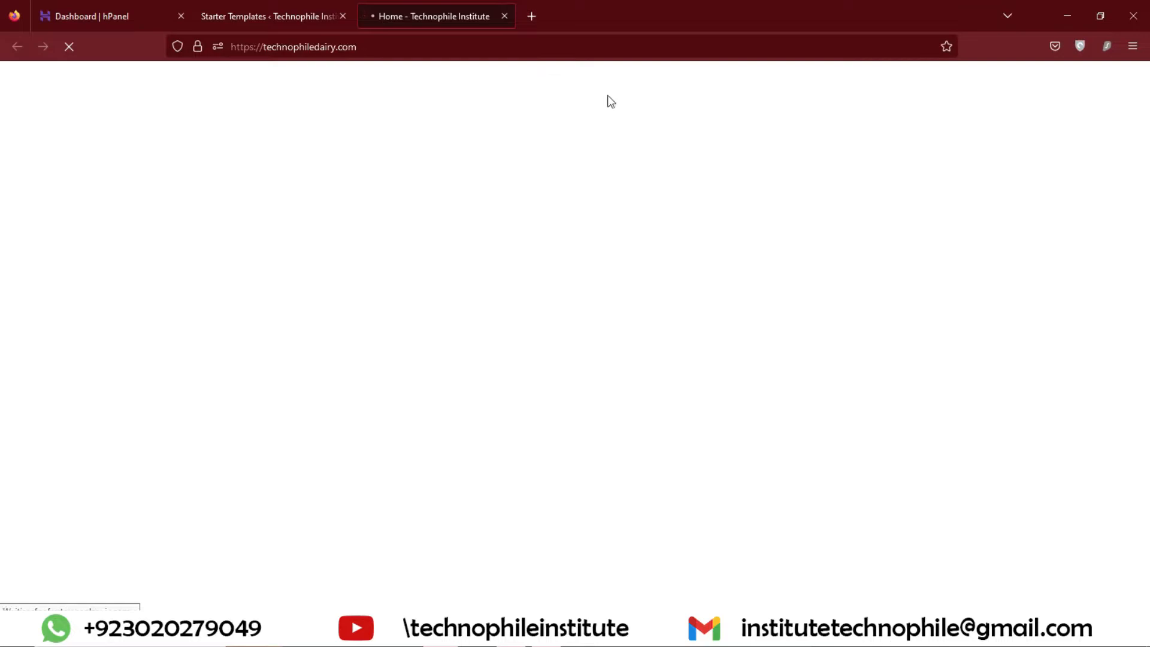
{"action": "scroll", "coordinate": [701, 200], "scroll_direction": "down", "scroll_amount": 5}
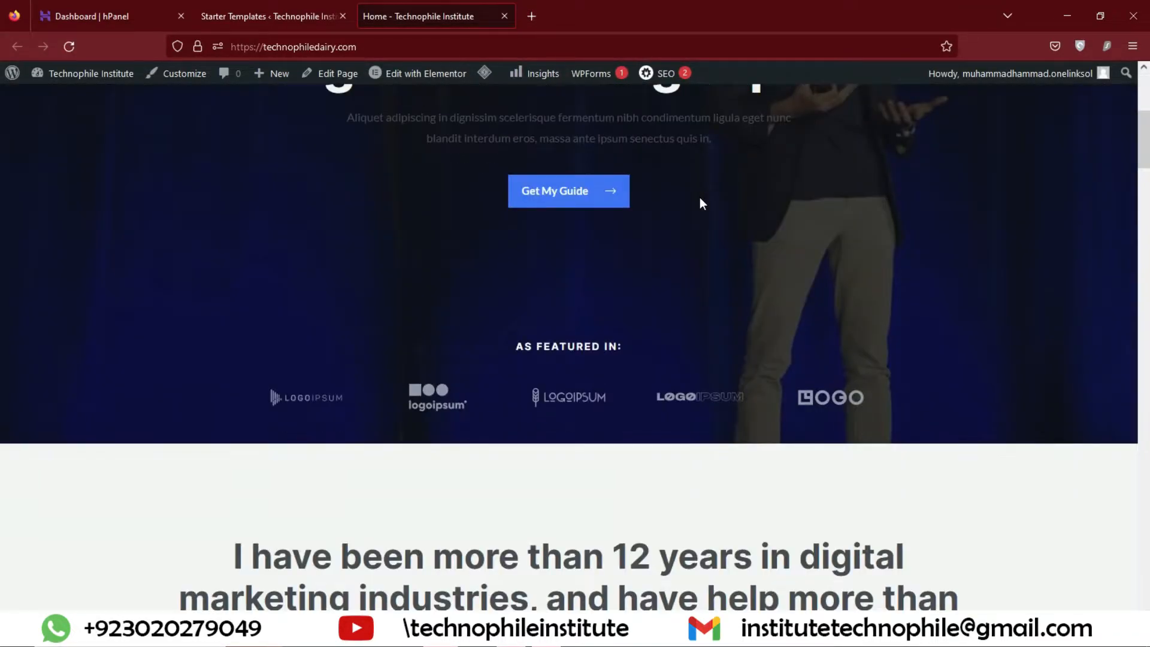
{"action": "scroll", "coordinate": [700, 196], "scroll_direction": "down", "scroll_amount": 20}
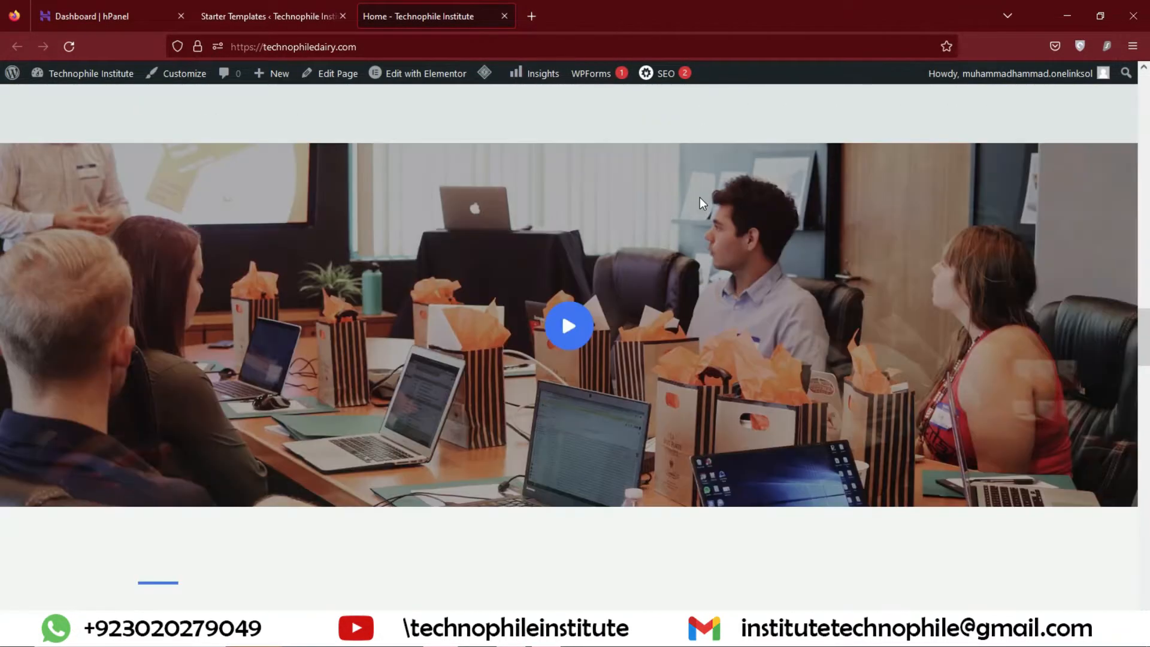
{"action": "scroll", "coordinate": [700, 196], "scroll_direction": "down", "scroll_amount": 8}
{"action": "scroll", "coordinate": [700, 196], "scroll_direction": "down", "scroll_amount": 8}
{"action": "scroll", "coordinate": [705, 214], "scroll_direction": "up", "scroll_amount": 12}
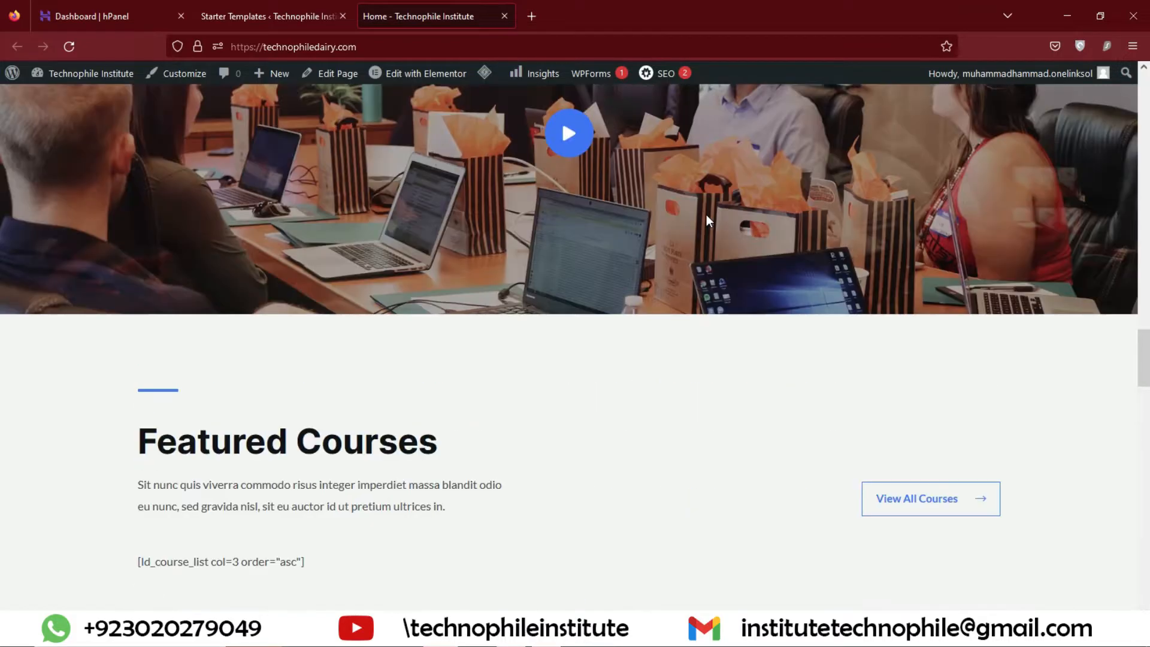
{"action": "scroll", "coordinate": [707, 217], "scroll_direction": "up", "scroll_amount": 20}
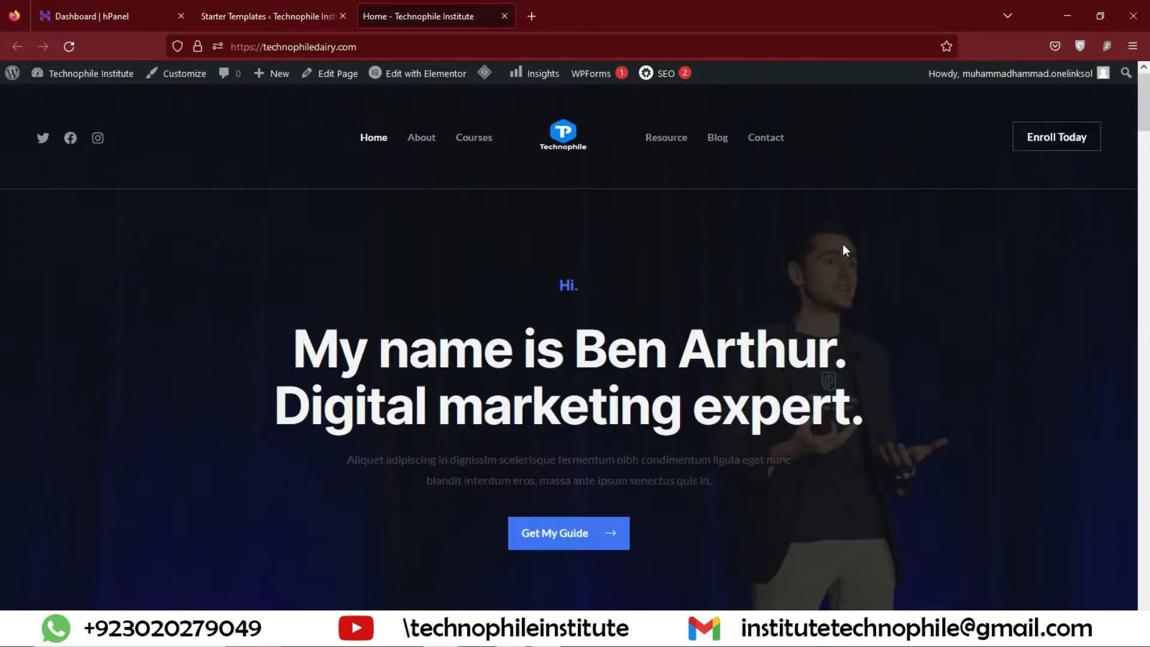
Test the Enroll Today link in the home page header
{"action": "left_click", "coordinate": [1053, 149]}
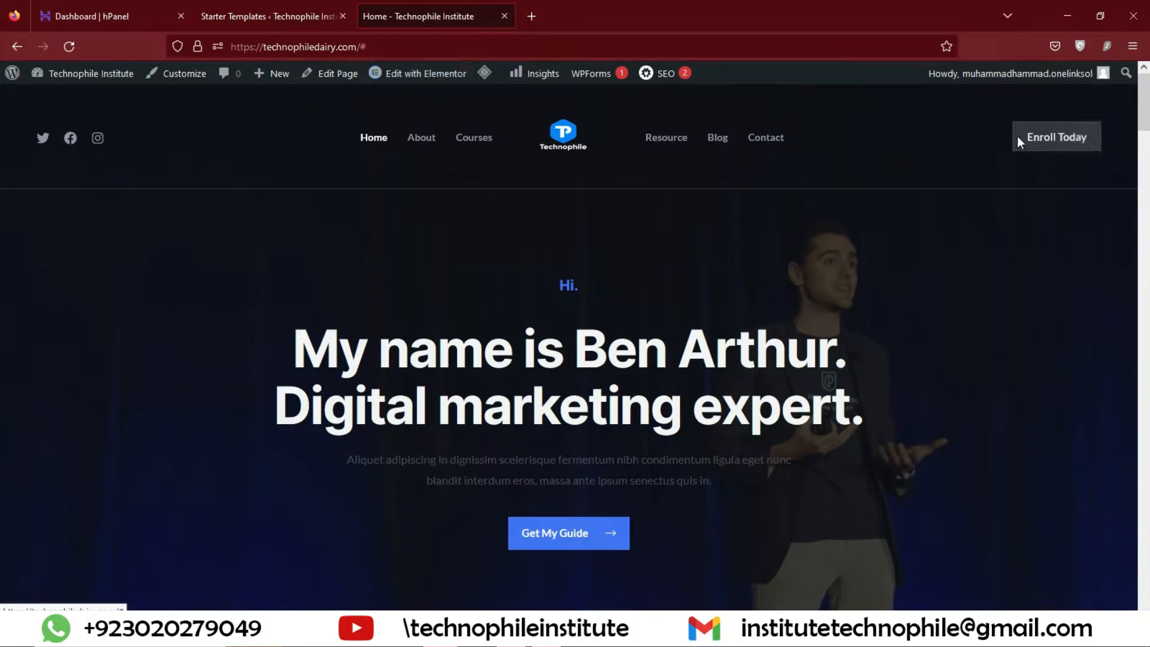
{"action": "scroll", "coordinate": [678, 304], "scroll_direction": "down", "scroll_amount": 2}
{"action": "scroll", "coordinate": [646, 204], "scroll_direction": "up", "scroll_amount": 2}
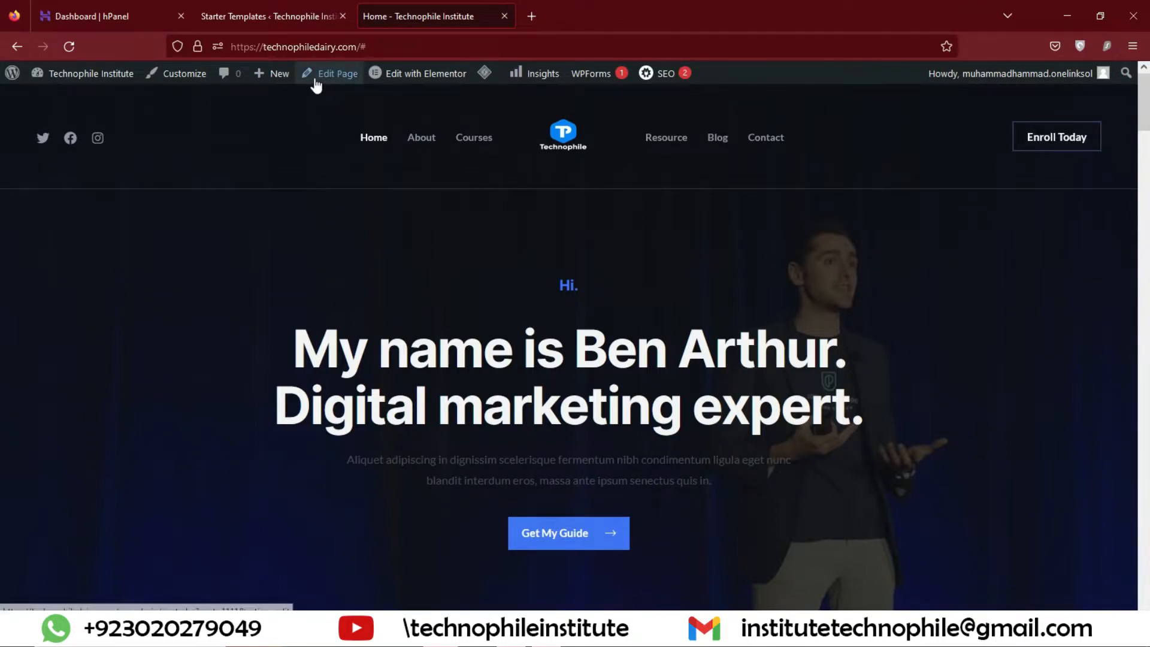
Open the home page for editing in Elementor and dismiss the AIOSEO integration notice
{"action": "left_click", "coordinate": [428, 78]}
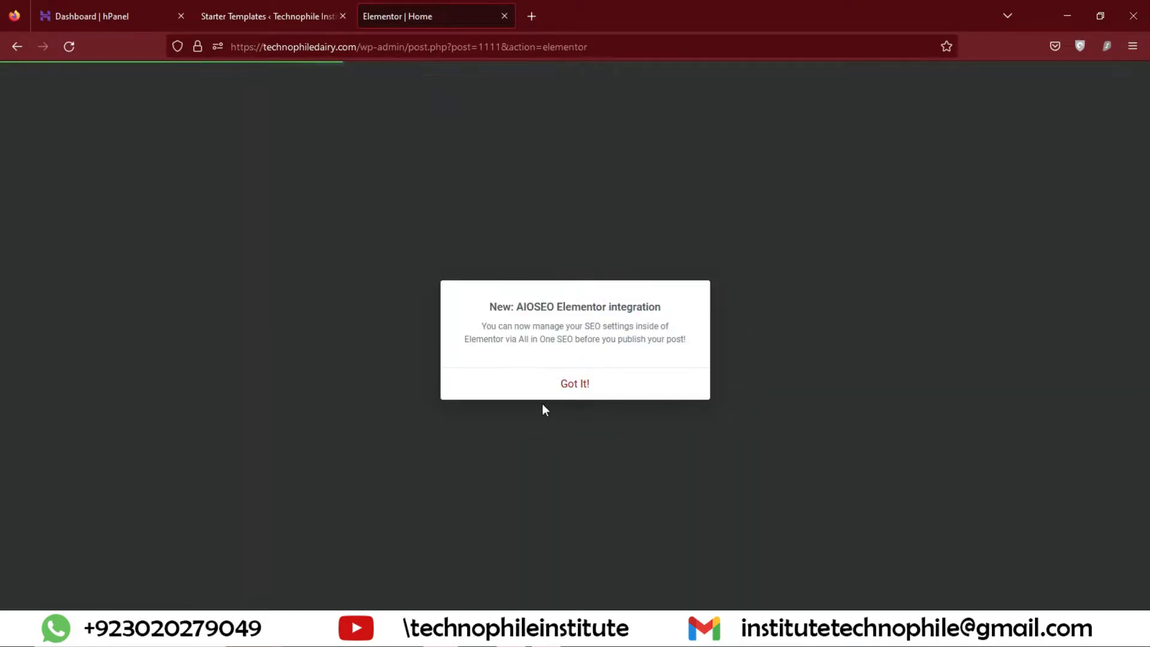
{"action": "left_click", "coordinate": [590, 382]}
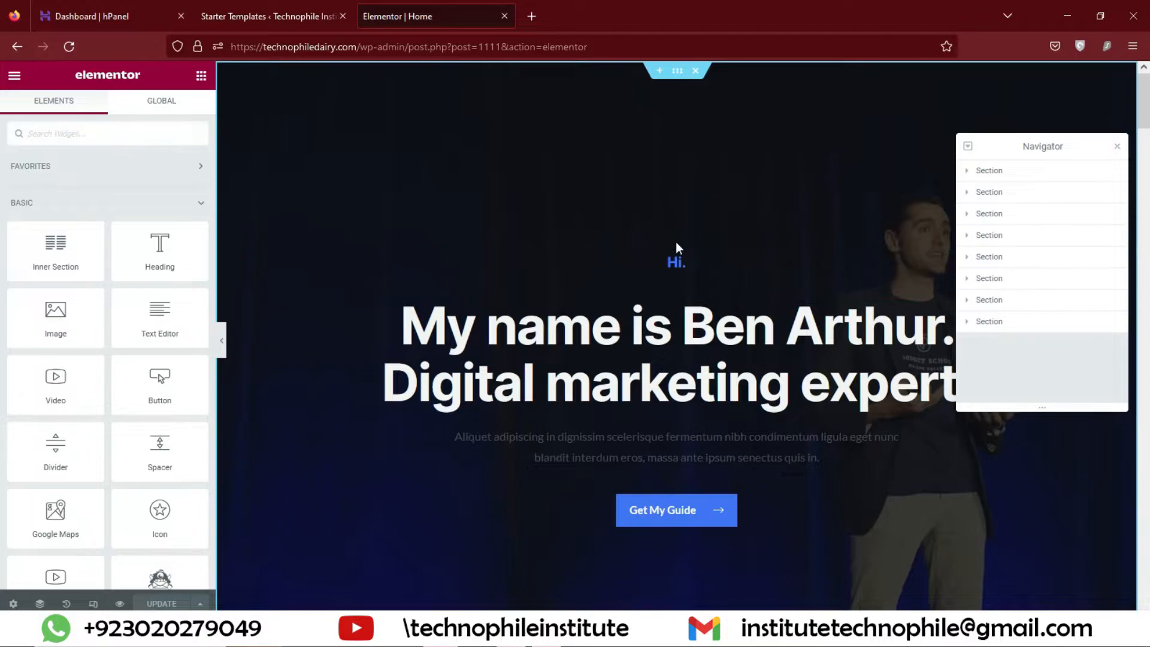
{"action": "left_click", "coordinate": [480, 174]}
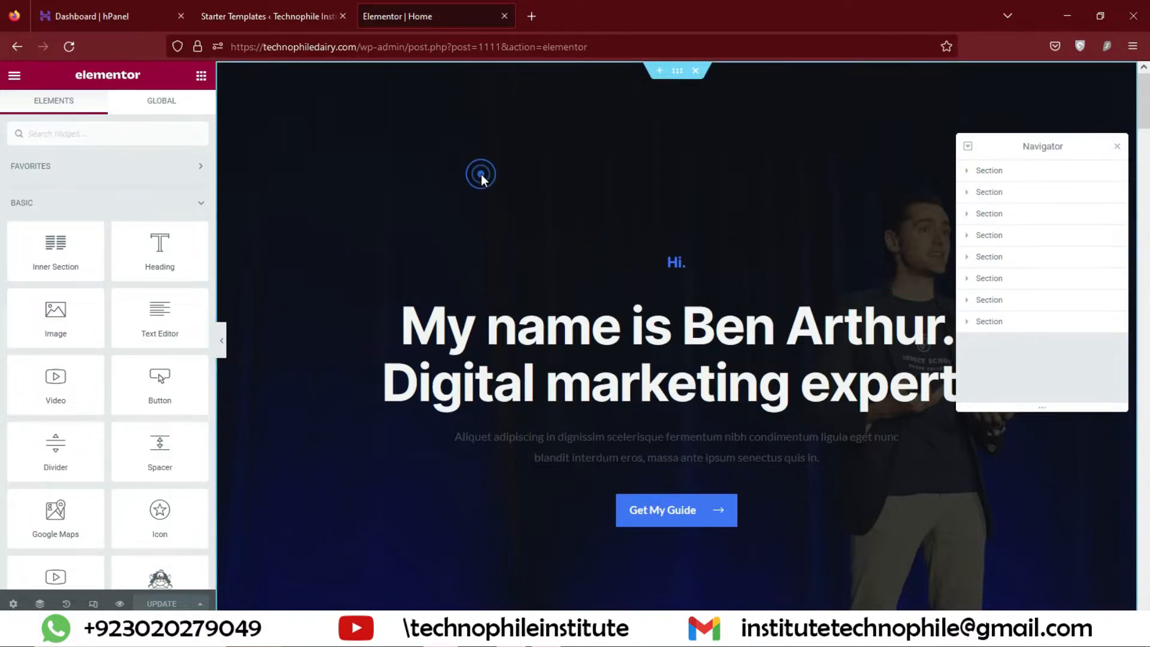
Expand the first section in the Navigator and inspect the layout settings of its column and of the section below
{"action": "left_click", "coordinate": [485, 193]}
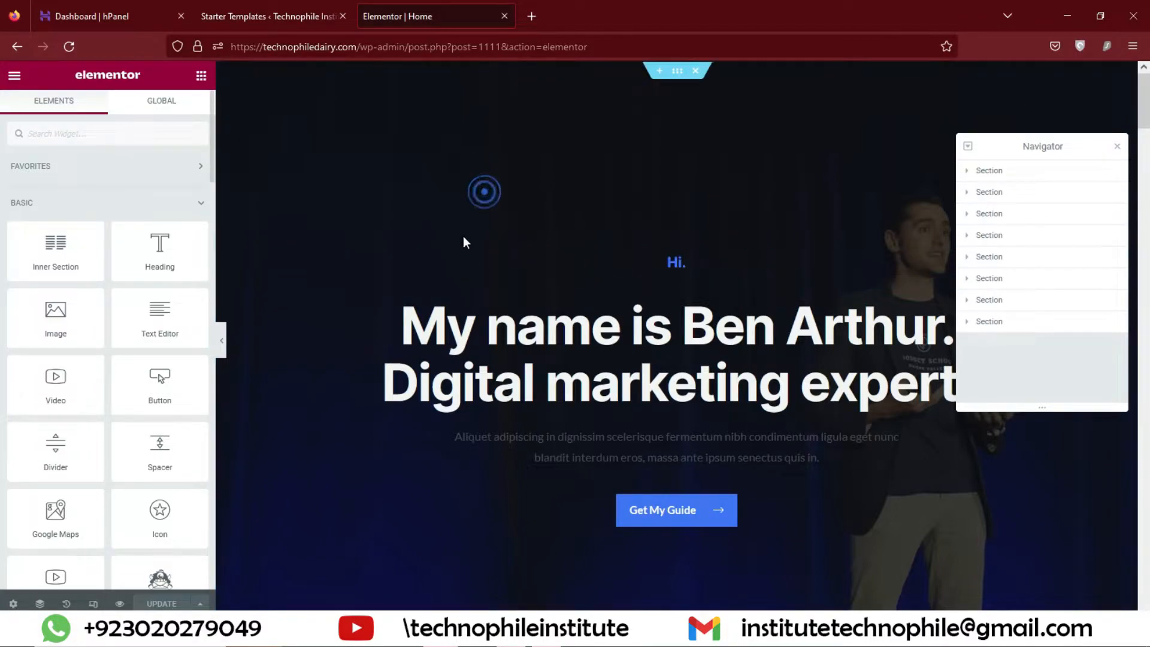
{"action": "left_click", "coordinate": [518, 189]}
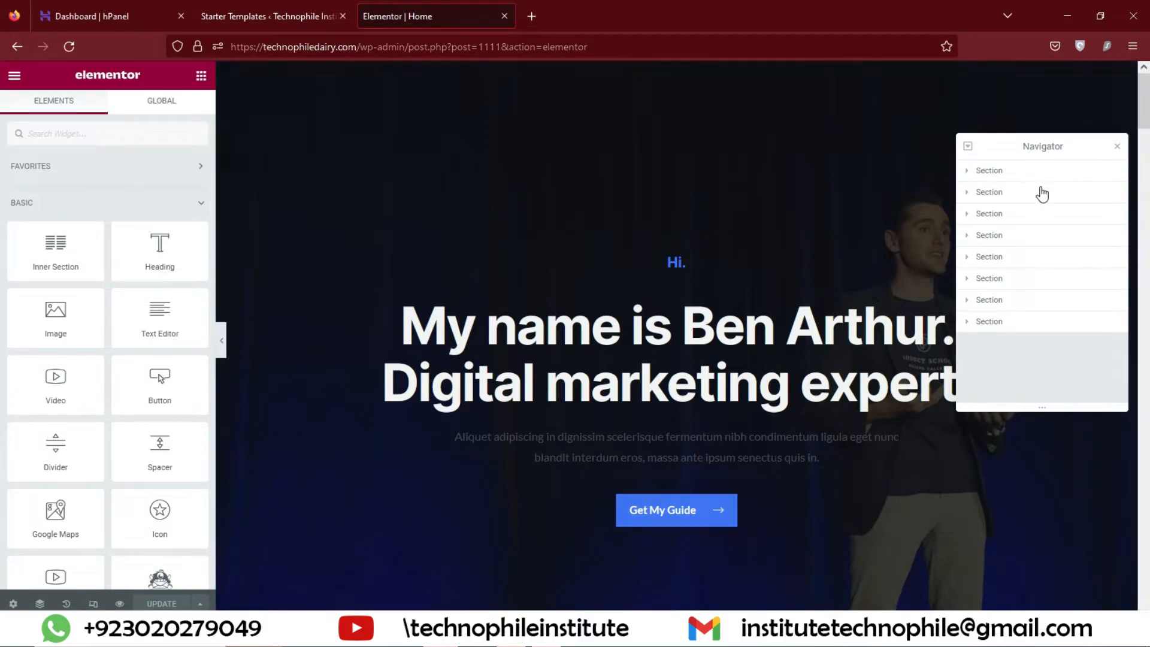
{"action": "left_click", "coordinate": [967, 171]}
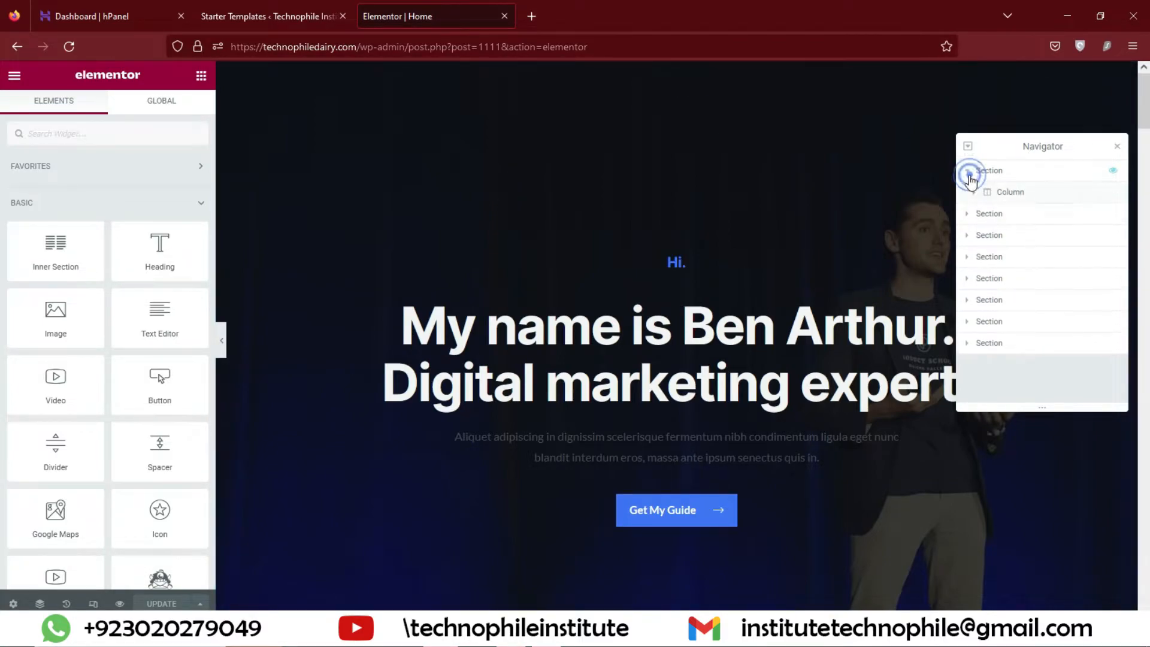
{"action": "left_click", "coordinate": [995, 192]}
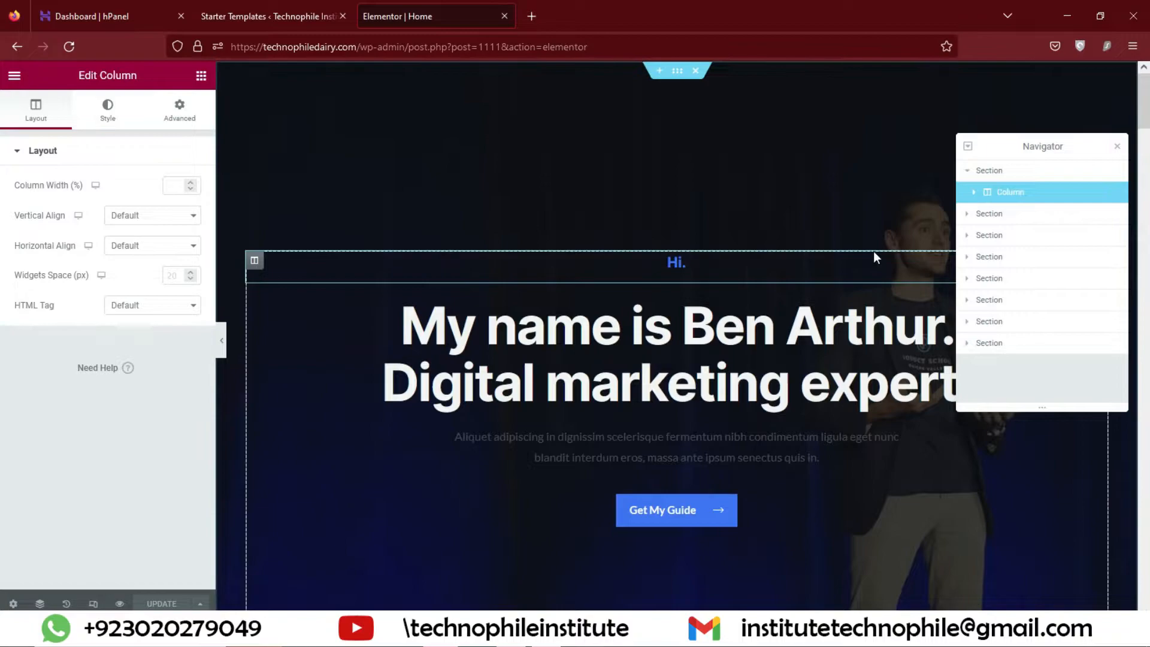
{"action": "left_click", "coordinate": [974, 214]}
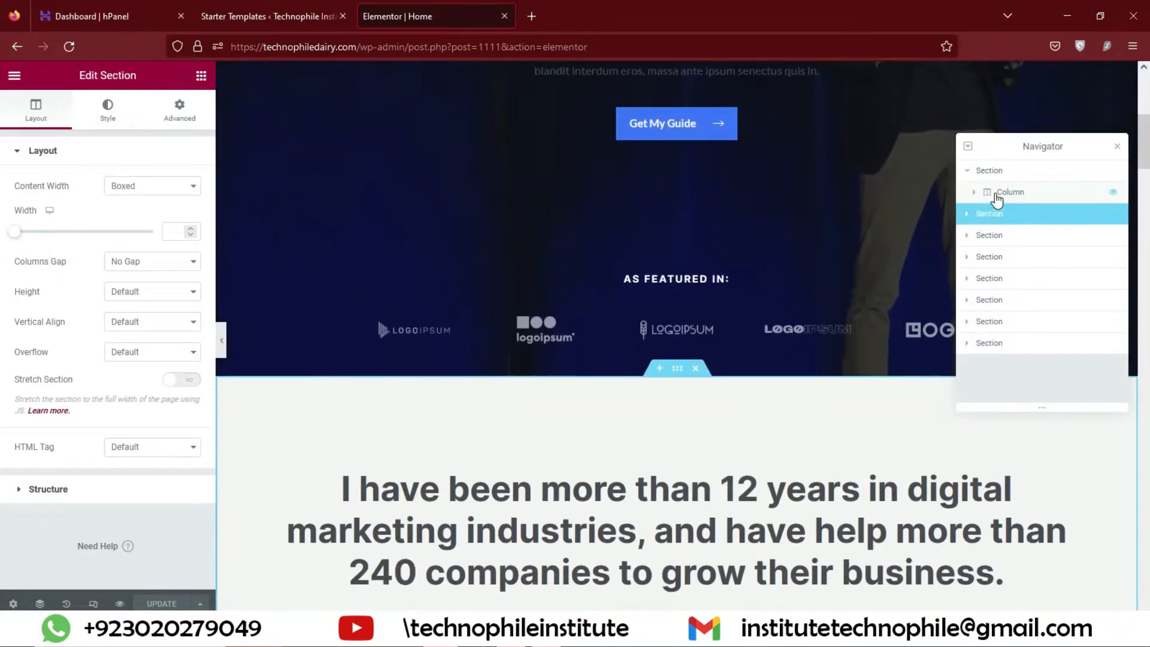
{"action": "left_click", "coordinate": [989, 193]}
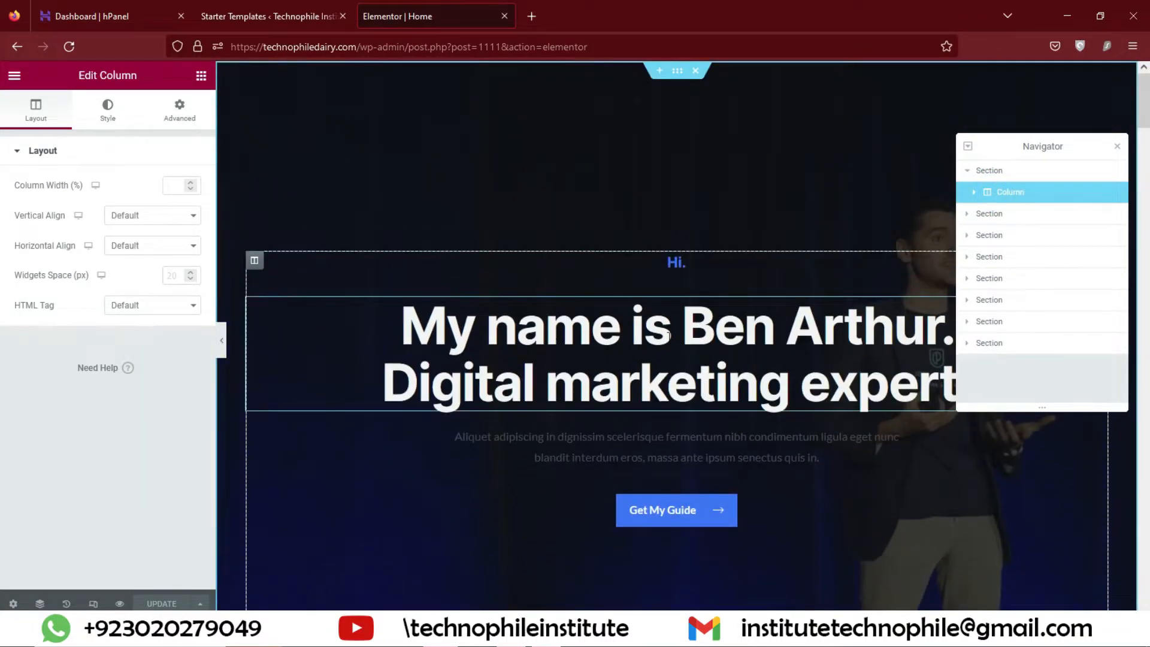
Replace the placeholder name in the hero section's main heading with the site owner's full name
{"action": "mouse_move", "coordinate": [685, 324]}
{"action": "left_mouse_down"}
{"action": "mouse_move", "coordinate": [955, 327]}
{"action": "mouse_move", "coordinate": [689, 329]}
{"action": "left_mouse_up"}
{"action": "type", "text": "H"}
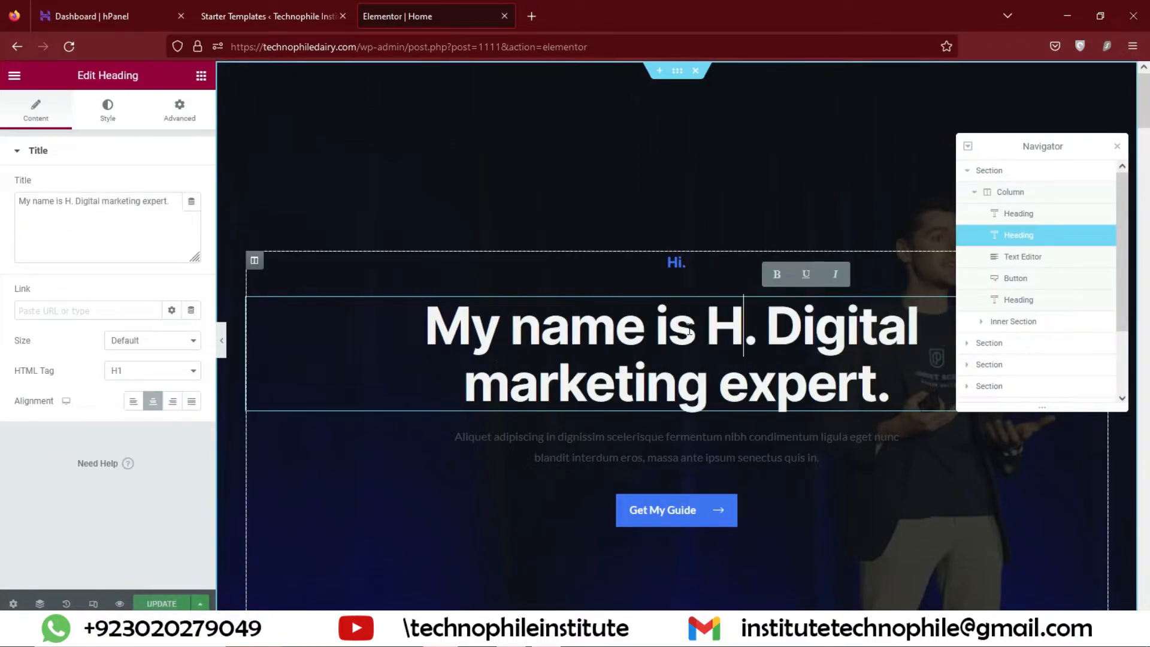
{"action": "key", "text": "BackSpace"}
{"action": "type", "text": "<"}
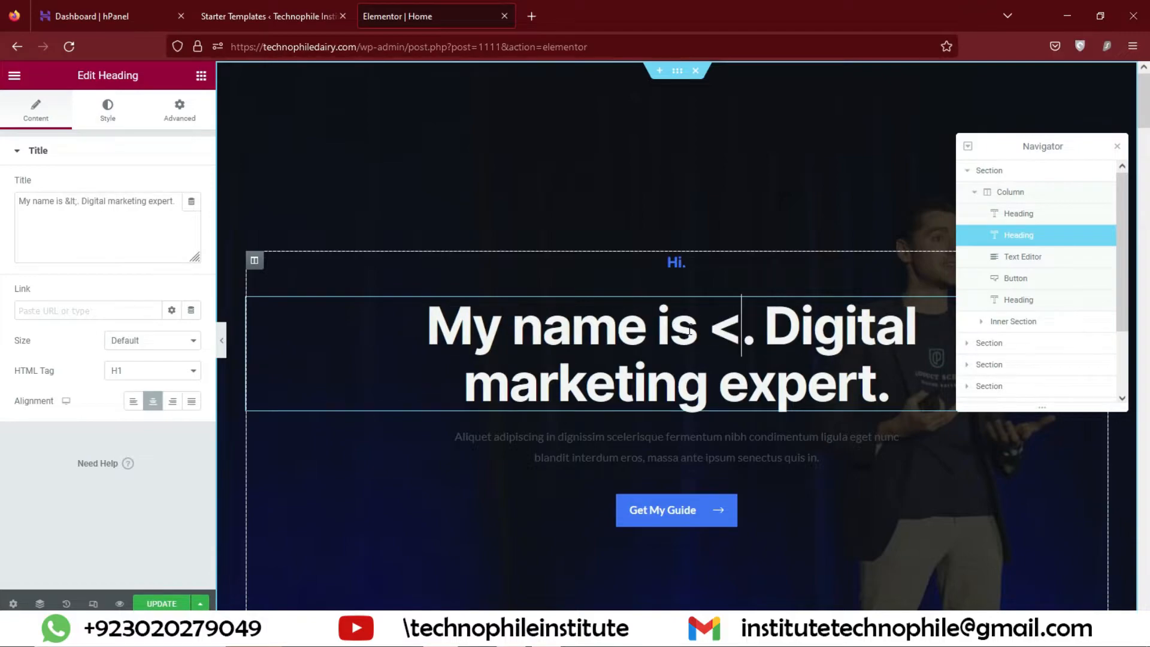
{"action": "key", "text": "BackSpace"}
{"action": "type", "text": "M"}
{"action": "type", "text": "uham"}
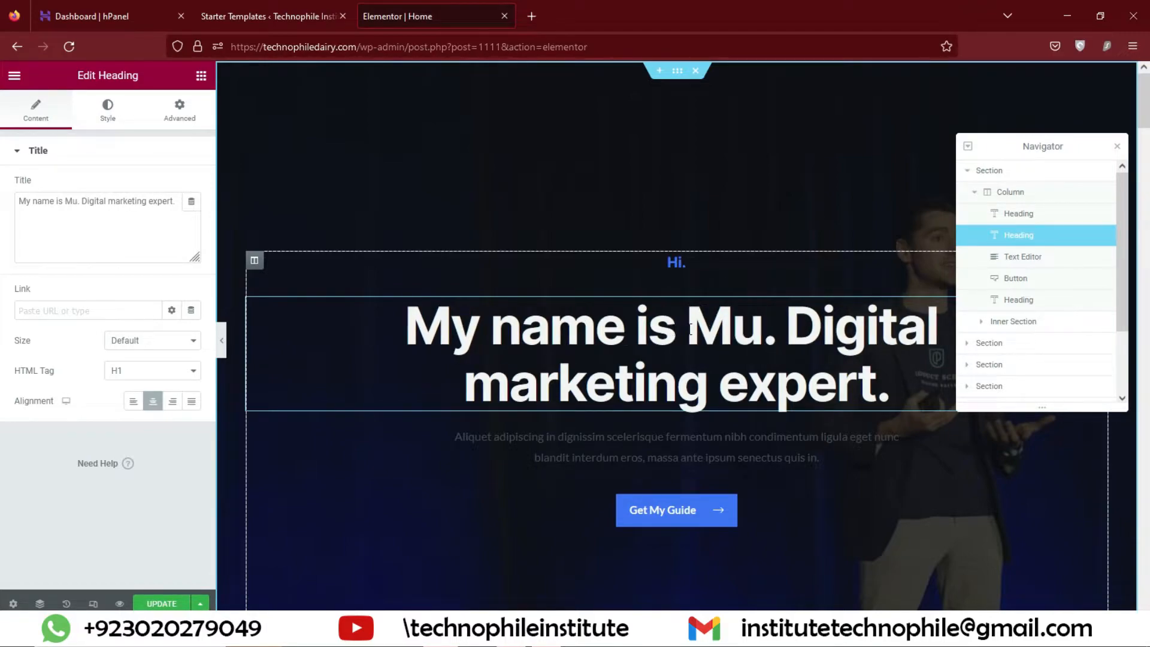
{"action": "type", "text": "ma"}
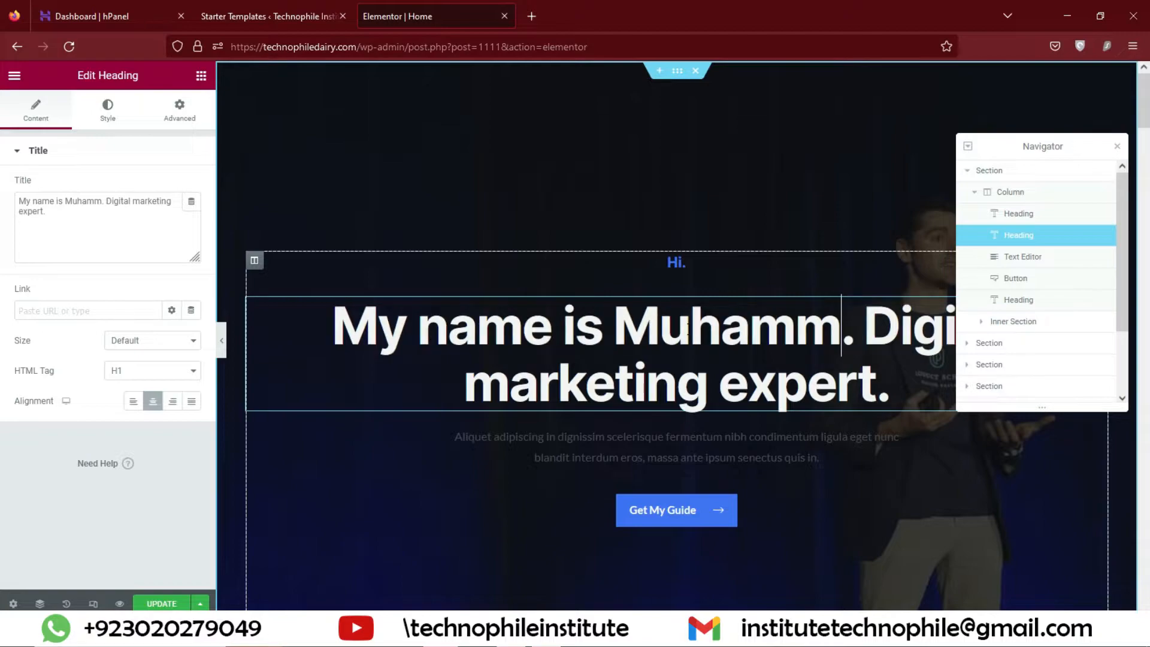
{"action": "type", "text": "d "}
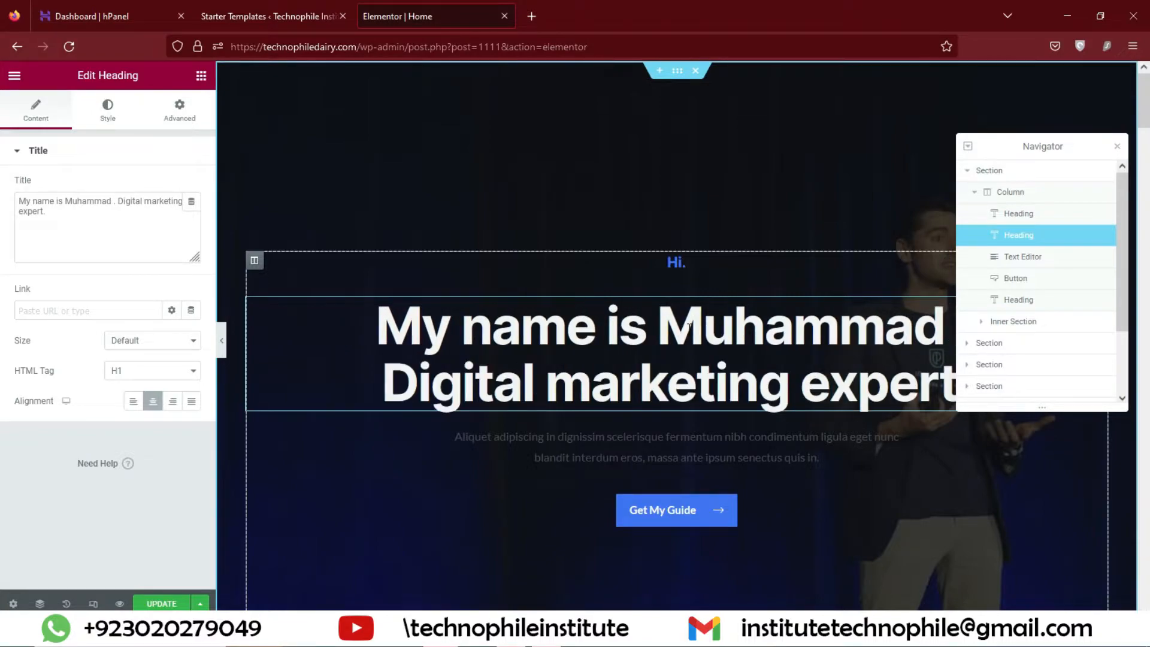
{"action": "type", "text": "Hamma"}
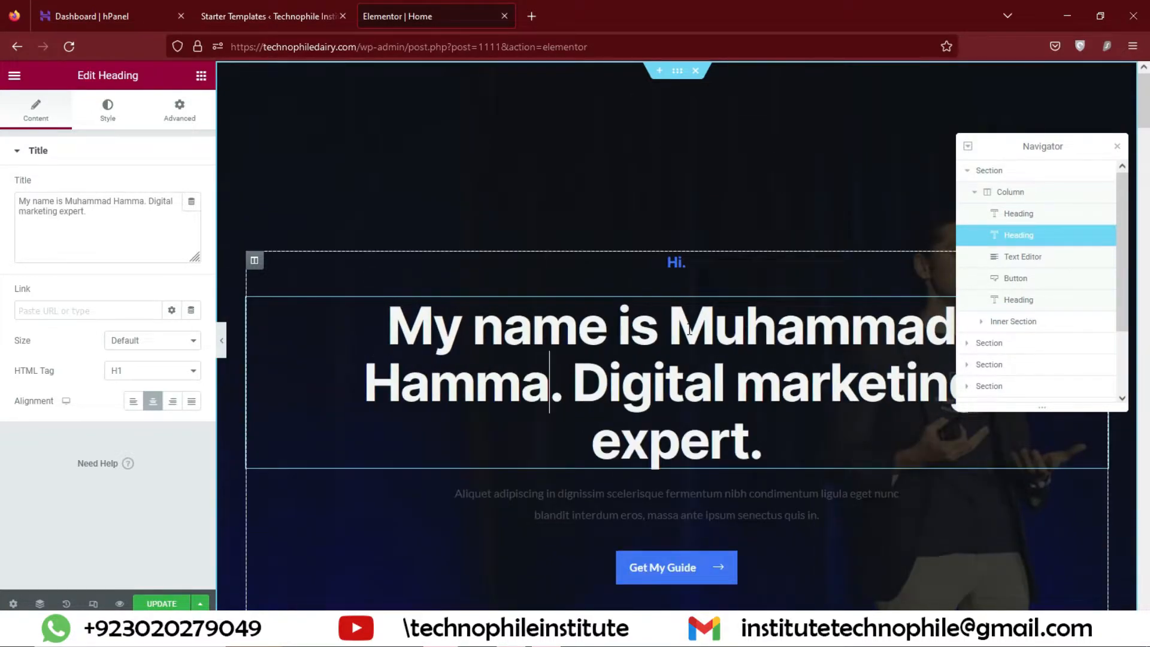
{"action": "type", "text": "d"}
Delete the placeholder paragraph text between the main heading and the Get My Guide button
{"action": "scroll", "coordinate": [699, 416], "scroll_direction": "down", "scroll_amount": 3}
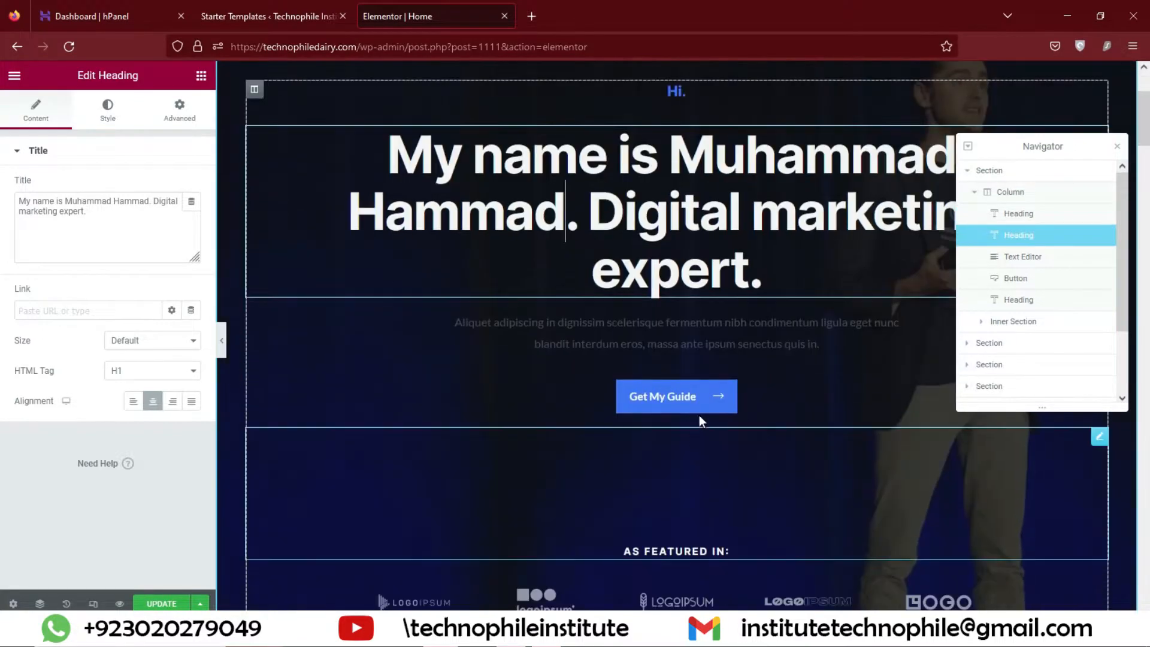
{"action": "left_click", "coordinate": [588, 339]}
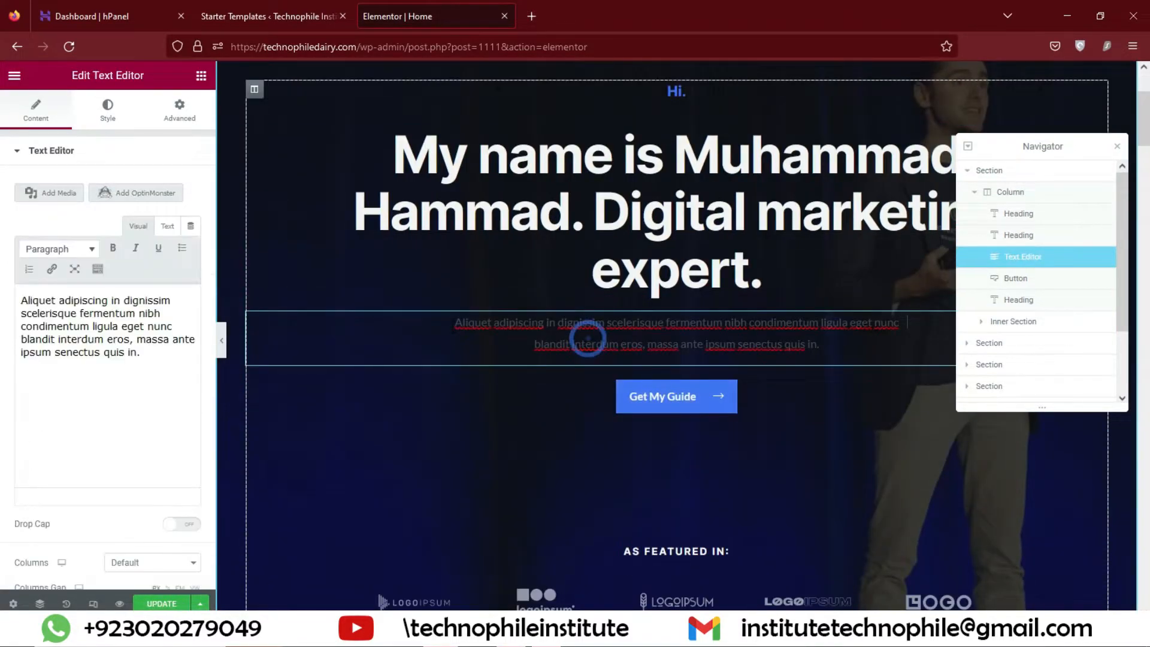
{"action": "left_click_drag", "start_coordinate": [454, 322], "coordinate": [844, 361]}
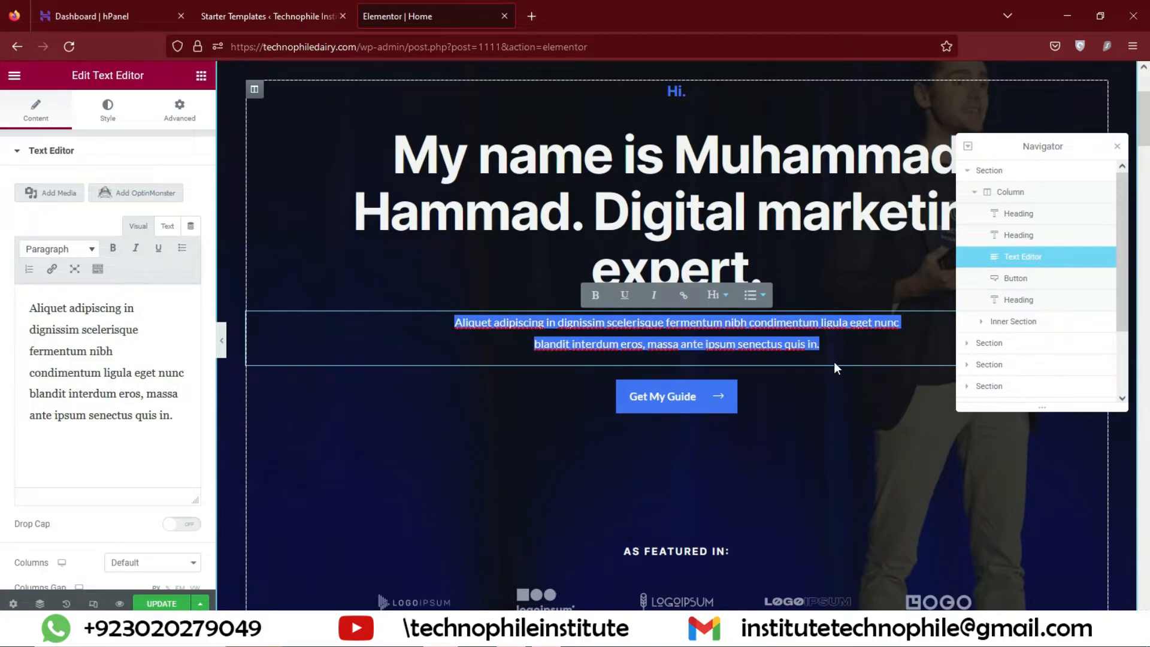
{"action": "key", "text": "BackSpace"}
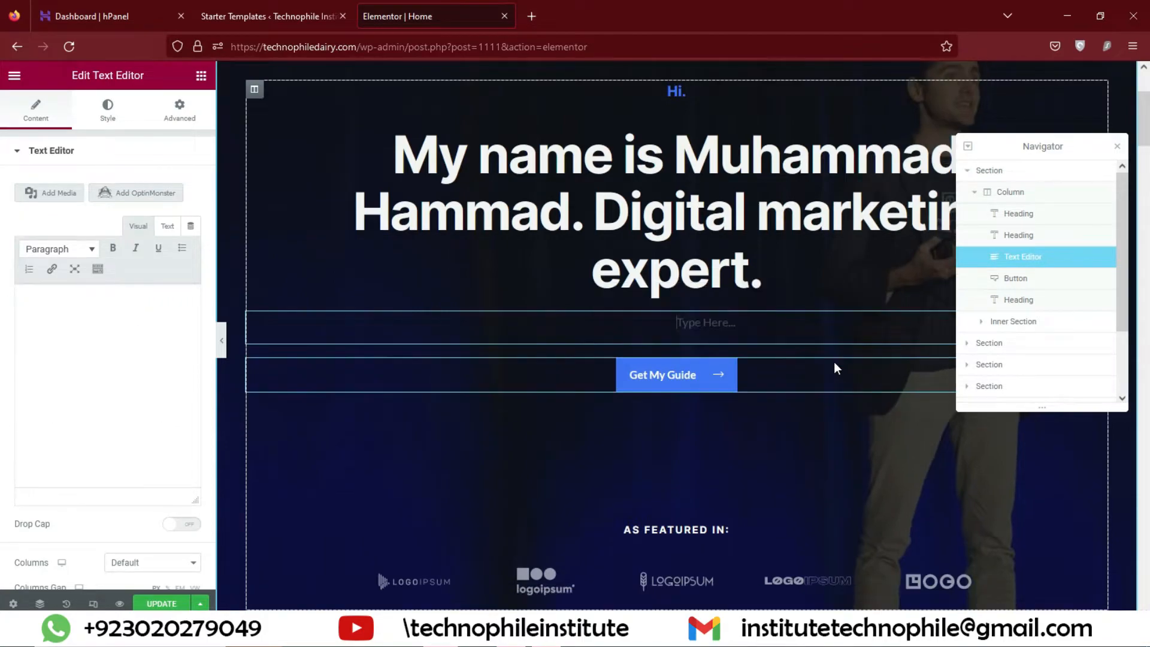
Dock the Navigator beside the page and hide the emptied text block under the main heading
{"action": "left_click", "coordinate": [779, 296]}
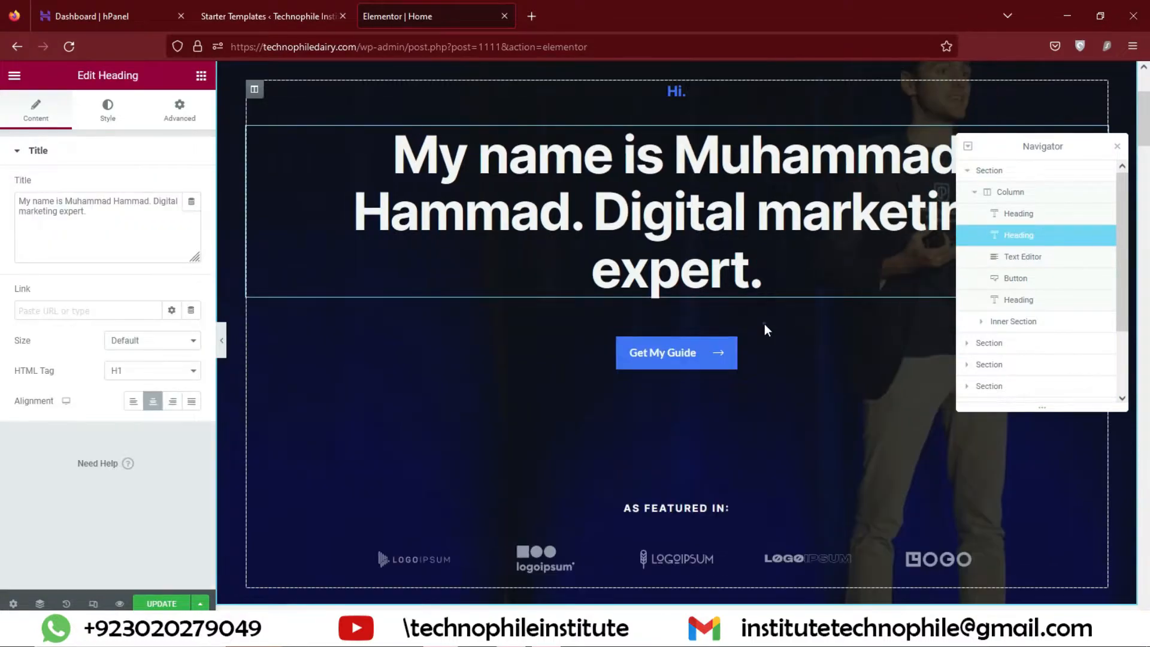
{"action": "left_click", "coordinate": [717, 314]}
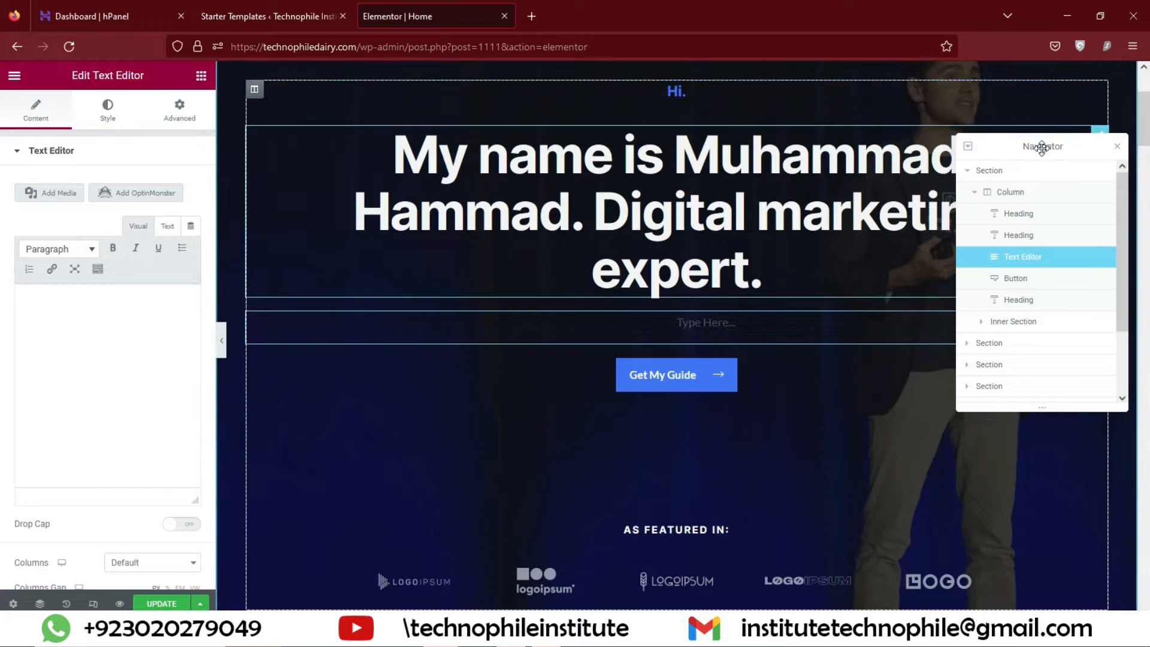
{"action": "left_click_drag", "start_coordinate": [1067, 146], "coordinate": [1135, 146]}
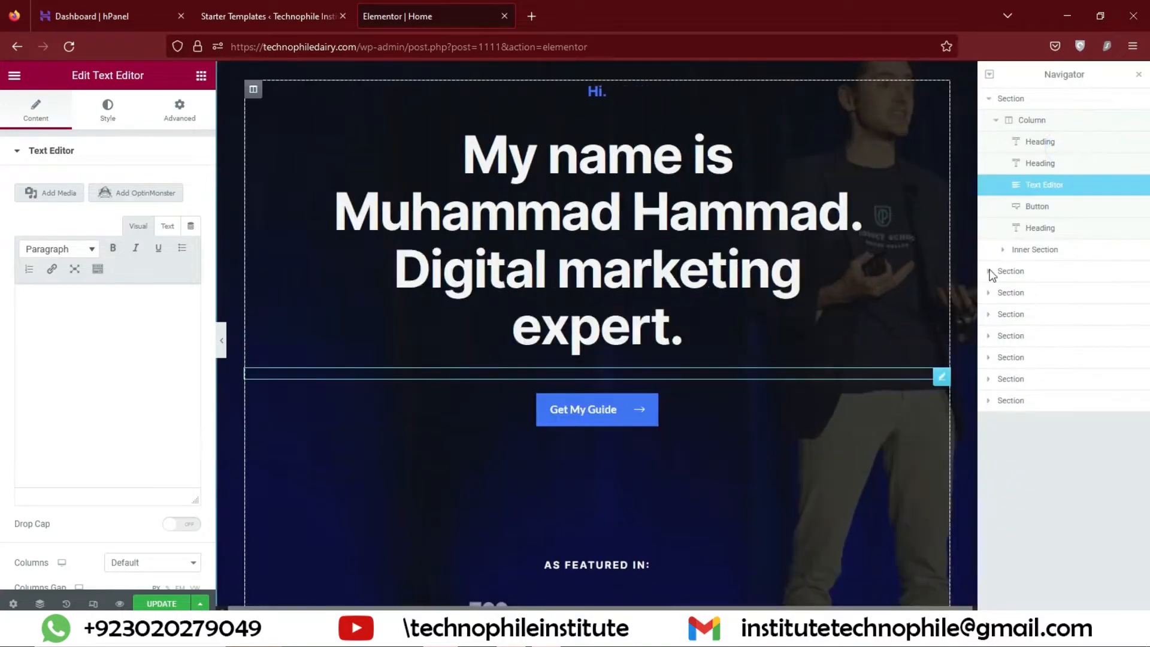
{"action": "left_click", "coordinate": [1136, 186]}
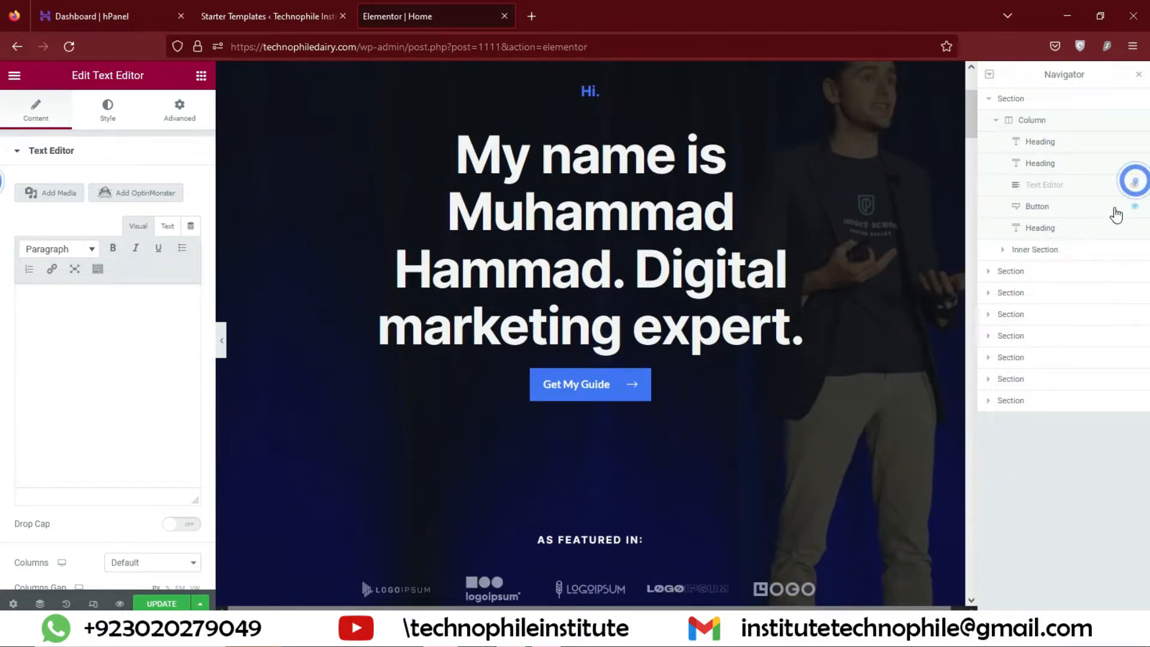
{"action": "left_click", "coordinate": [1136, 186]}
{"action": "left_click", "coordinate": [1135, 186]}
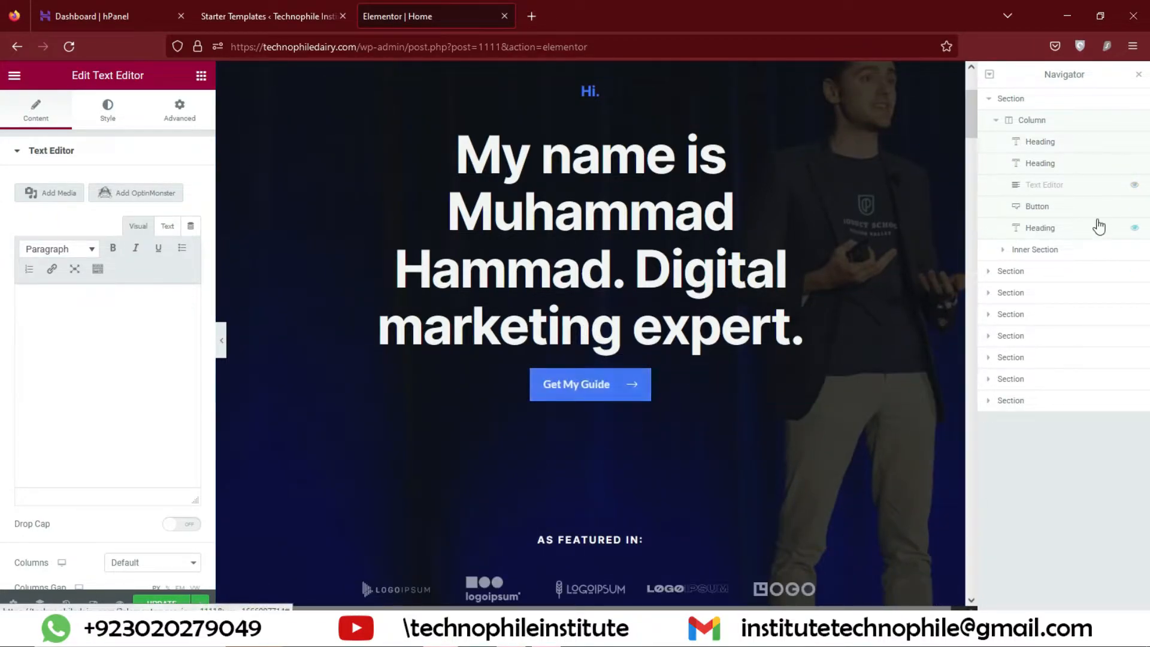
Hide the Get My Guide button, the As Featured In heading and the inner section holding the logos
{"action": "left_click", "coordinate": [1135, 206]}
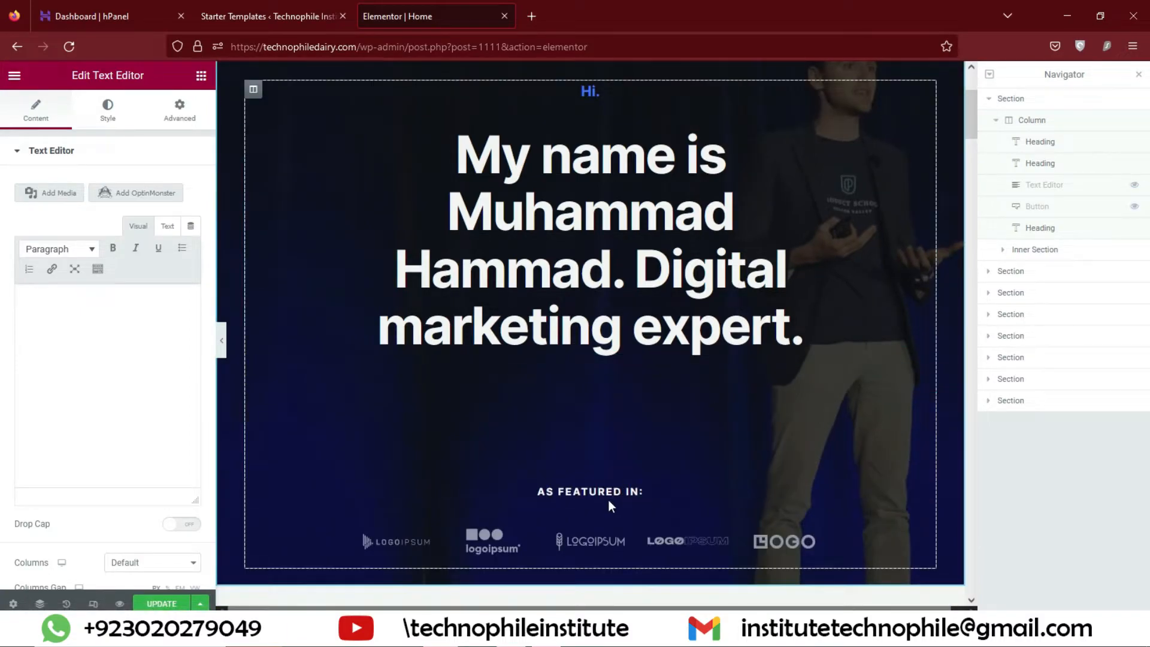
{"action": "left_click", "coordinate": [667, 495]}
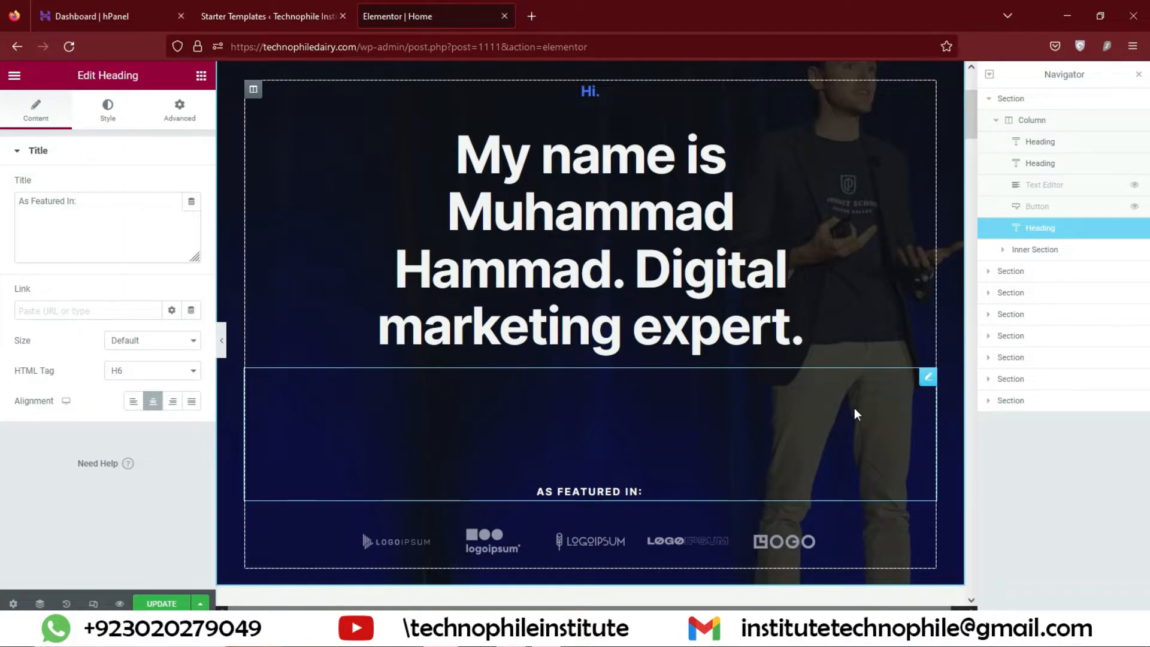
{"action": "left_click", "coordinate": [1132, 233]}
{"action": "left_click", "coordinate": [1135, 252]}
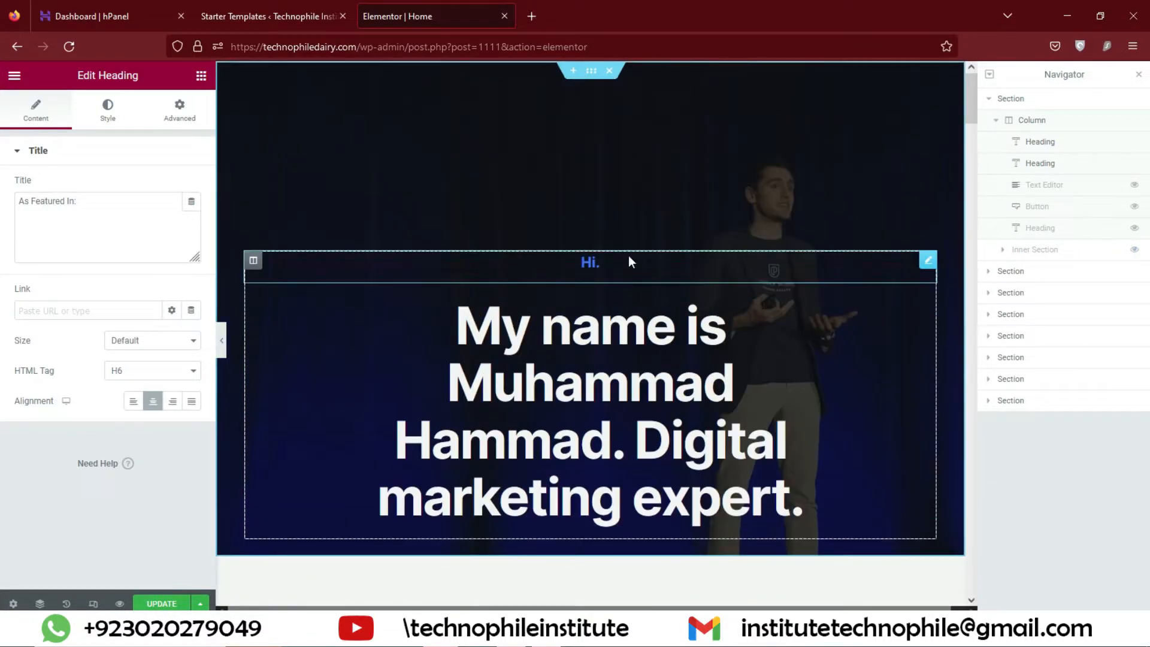
Try the H4 HTML tag on the hero section's main heading and change it back to H1
{"action": "left_click", "coordinate": [623, 267]}
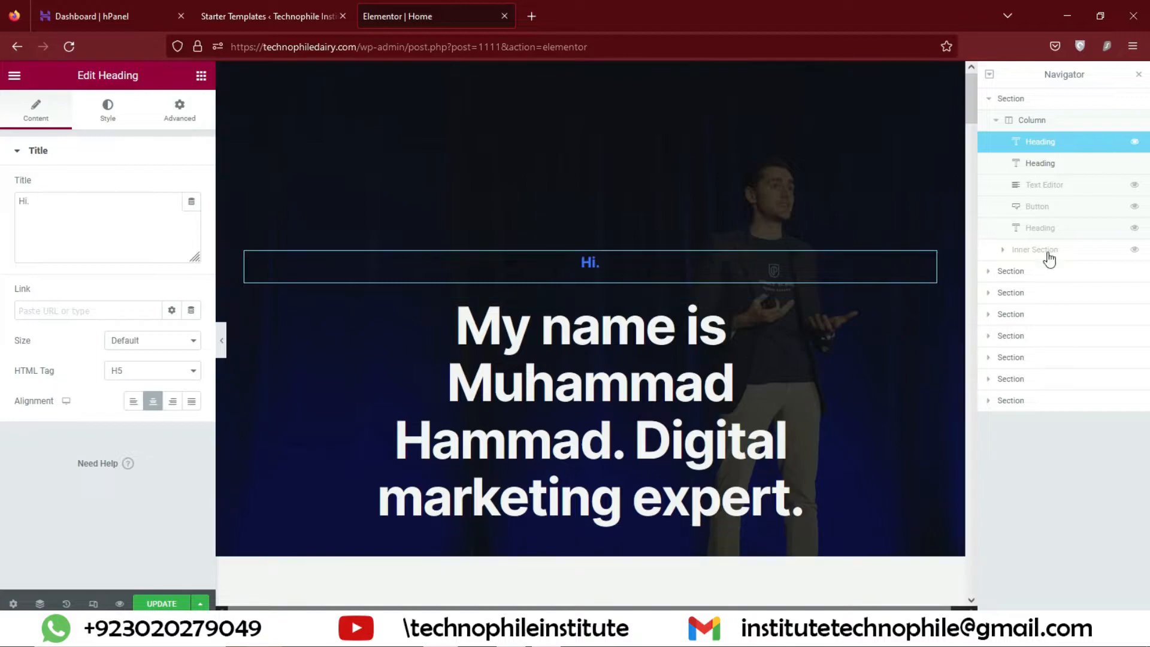
{"action": "left_click", "coordinate": [587, 381]}
{"action": "left_click_drag", "start_coordinate": [623, 381], "coordinate": [447, 300]}
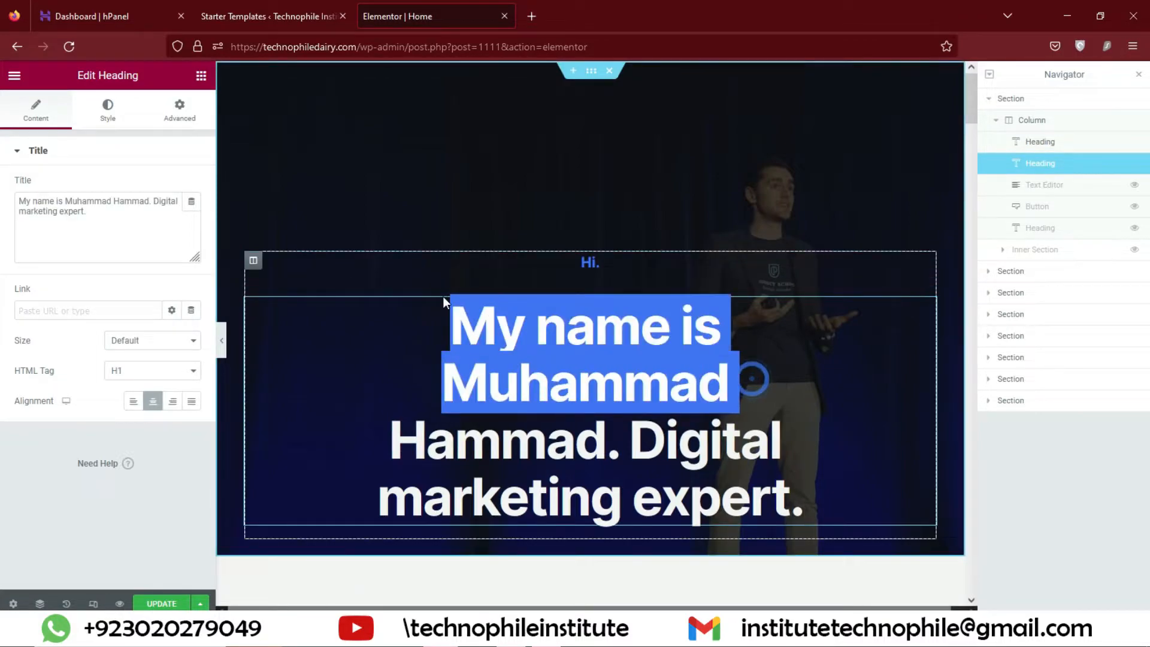
{"action": "left_click", "coordinate": [98, 218]}
{"action": "triple_click", "coordinate": [98, 219]}
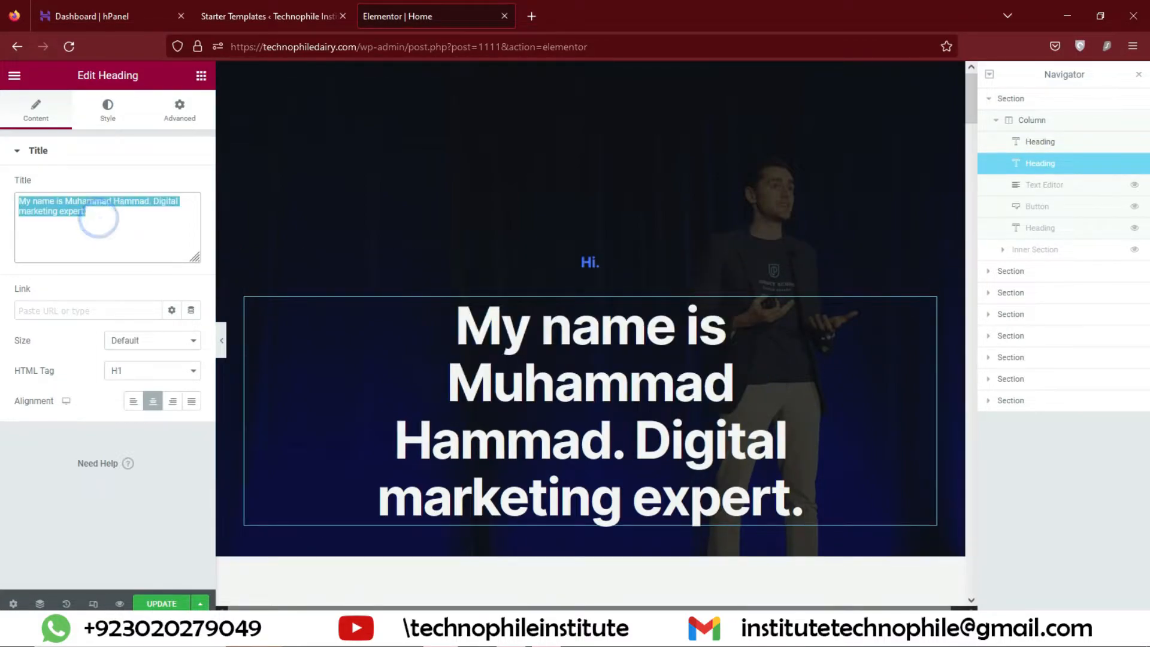
{"action": "left_click", "coordinate": [193, 371]}
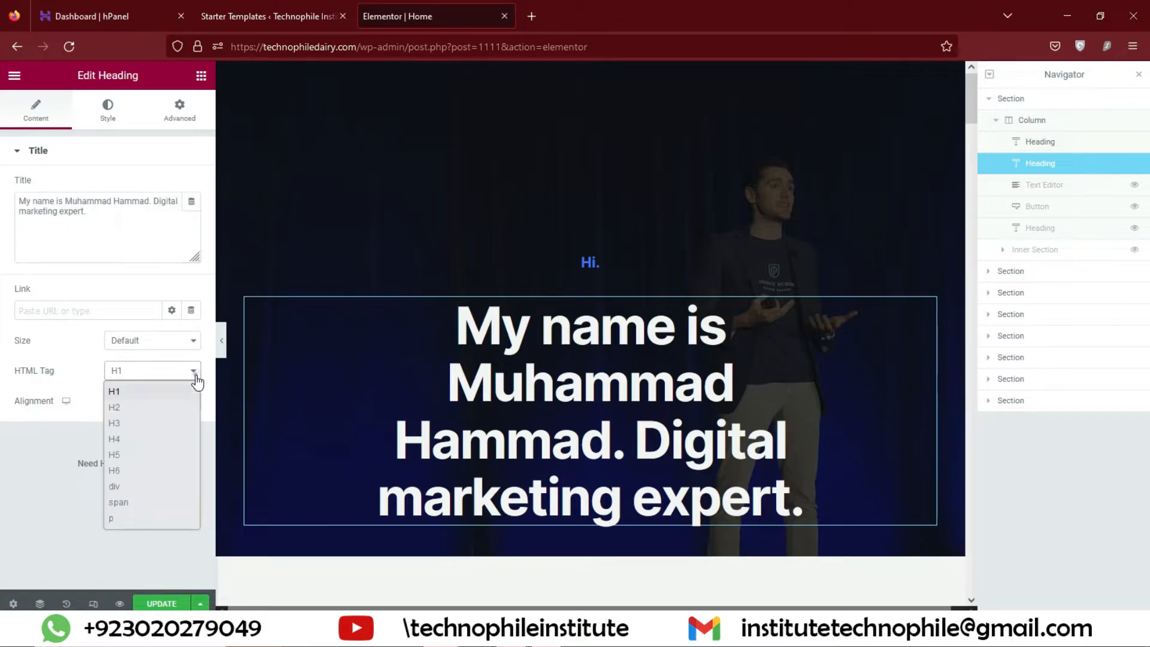
{"action": "left_click", "coordinate": [142, 439]}
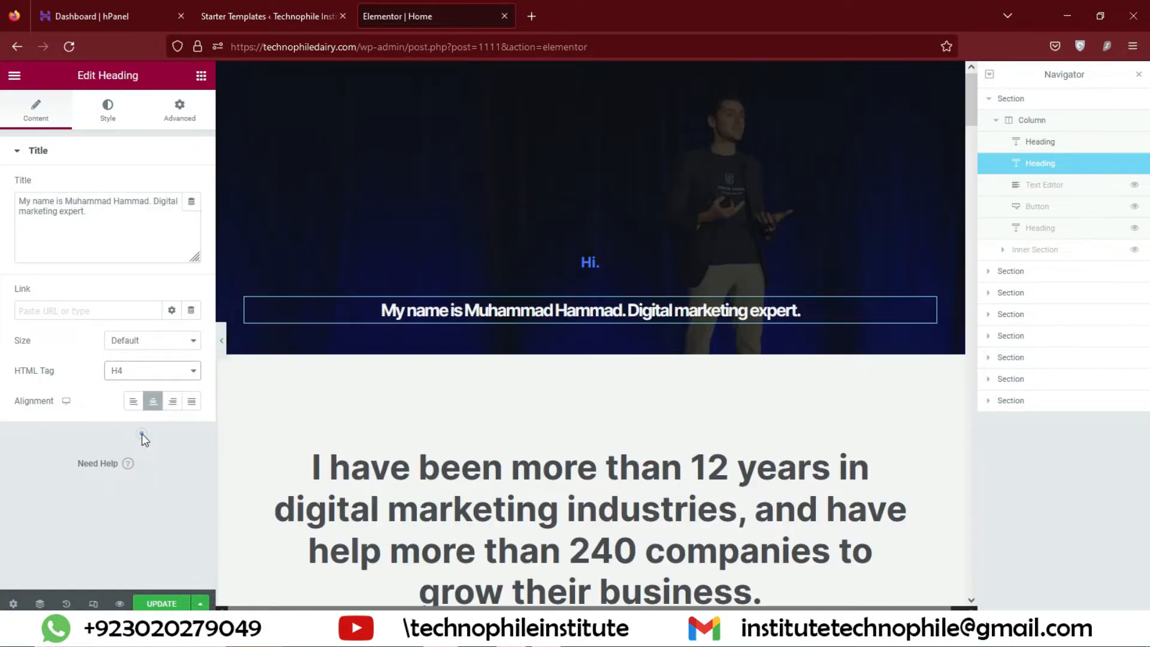
{"action": "left_click", "coordinate": [184, 372]}
{"action": "left_click", "coordinate": [134, 386]}
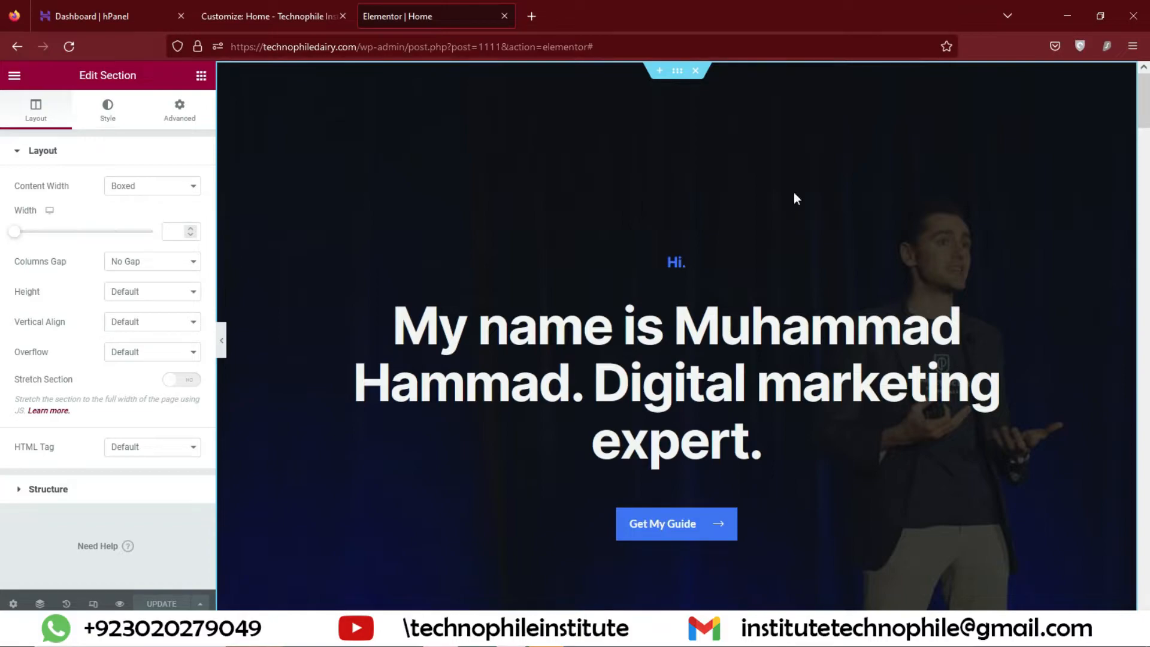
Edit the hero section's background style and remove its background image
{"action": "right_click", "coordinate": [864, 125]}
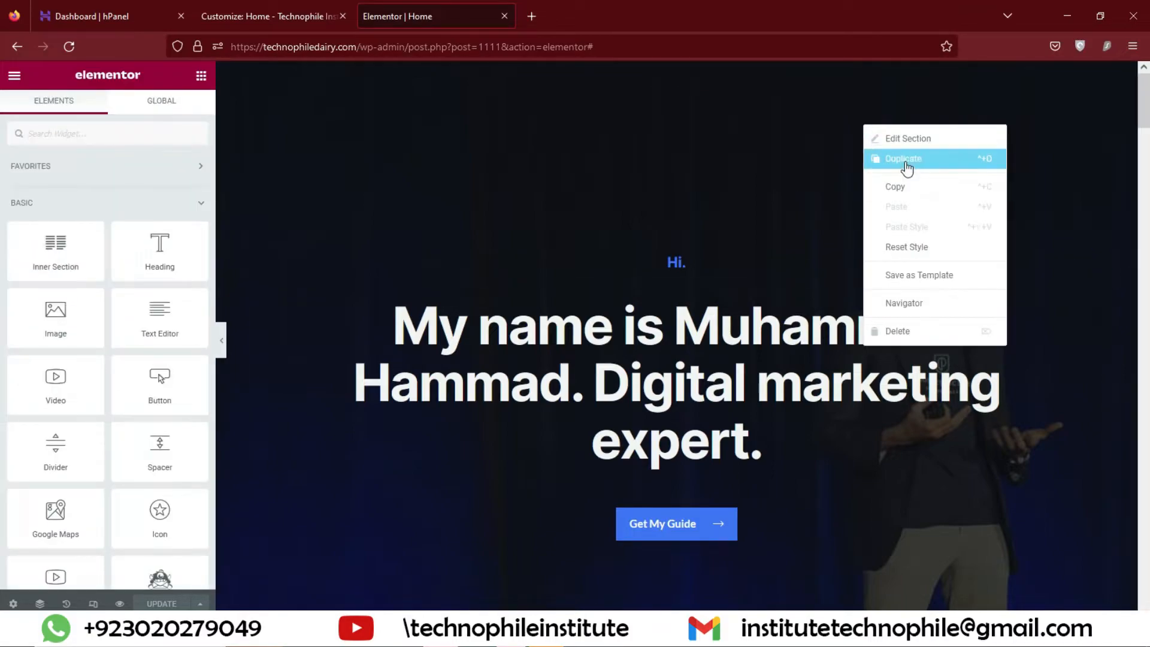
{"action": "left_click", "coordinate": [909, 139]}
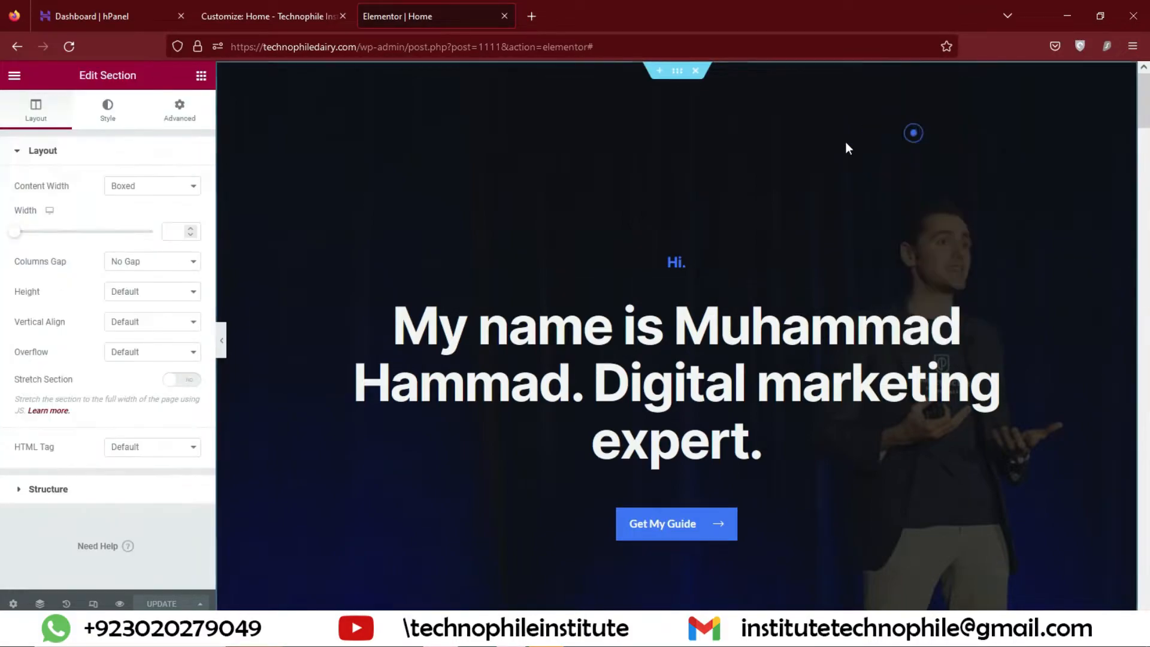
{"action": "left_click", "coordinate": [109, 108]}
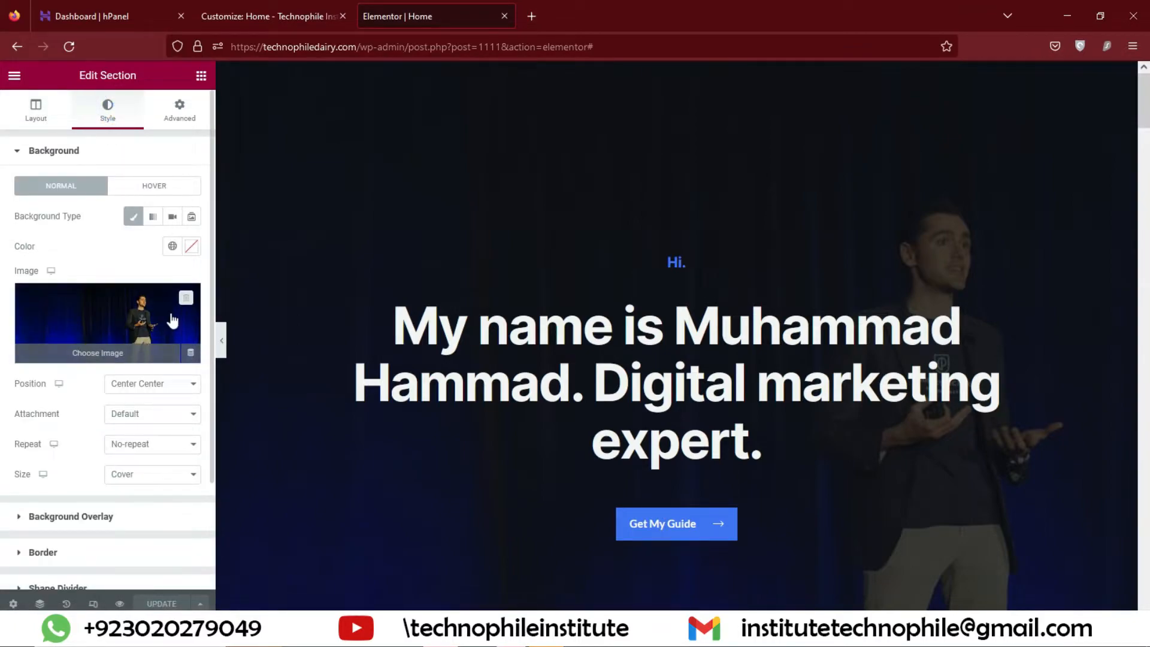
{"action": "left_click", "coordinate": [190, 355]}
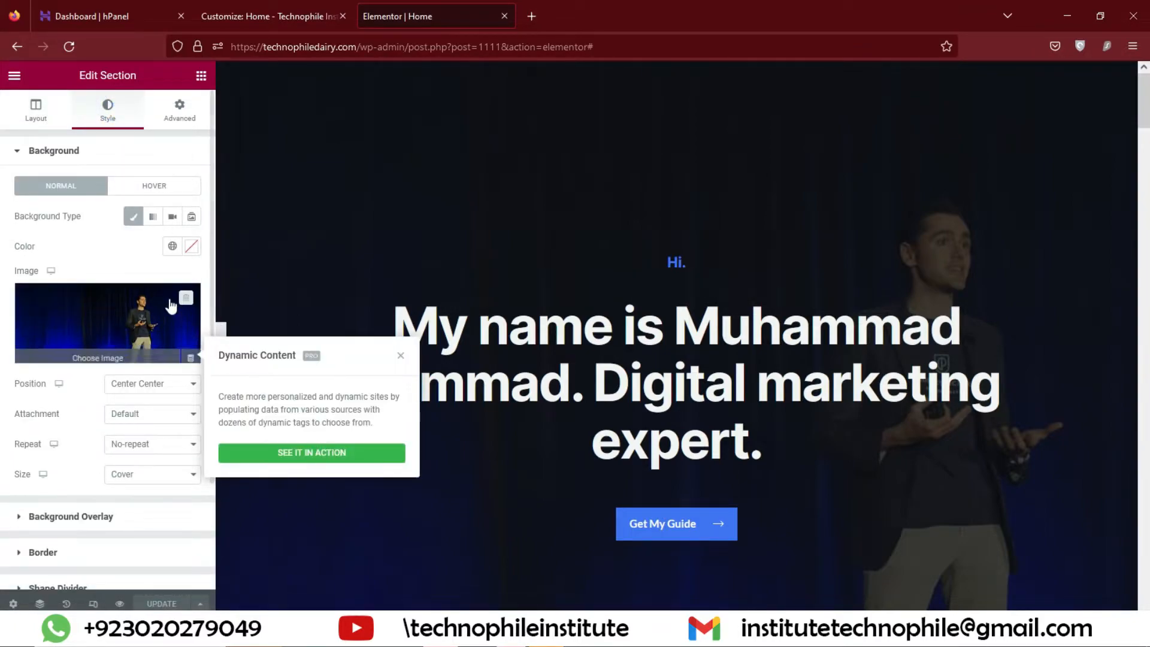
{"action": "left_click", "coordinate": [185, 299]}
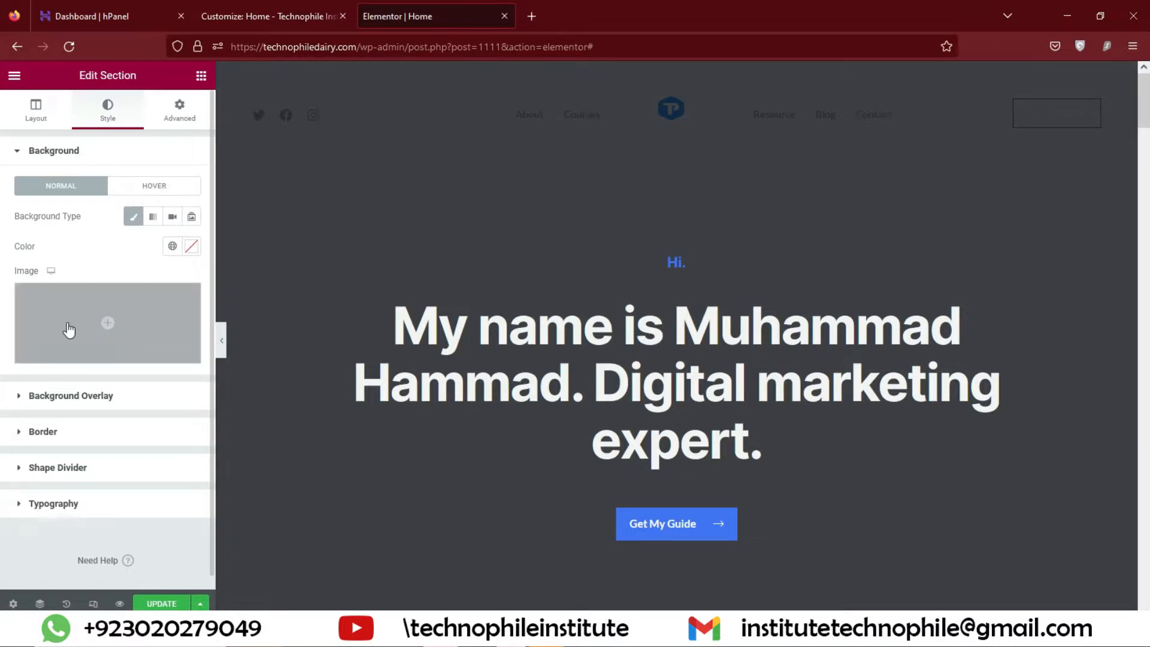
Set the hero section's background image to digital-marketing-coach-template-blog-post-img-1.jpg from the media library
{"action": "left_click", "coordinate": [96, 367]}
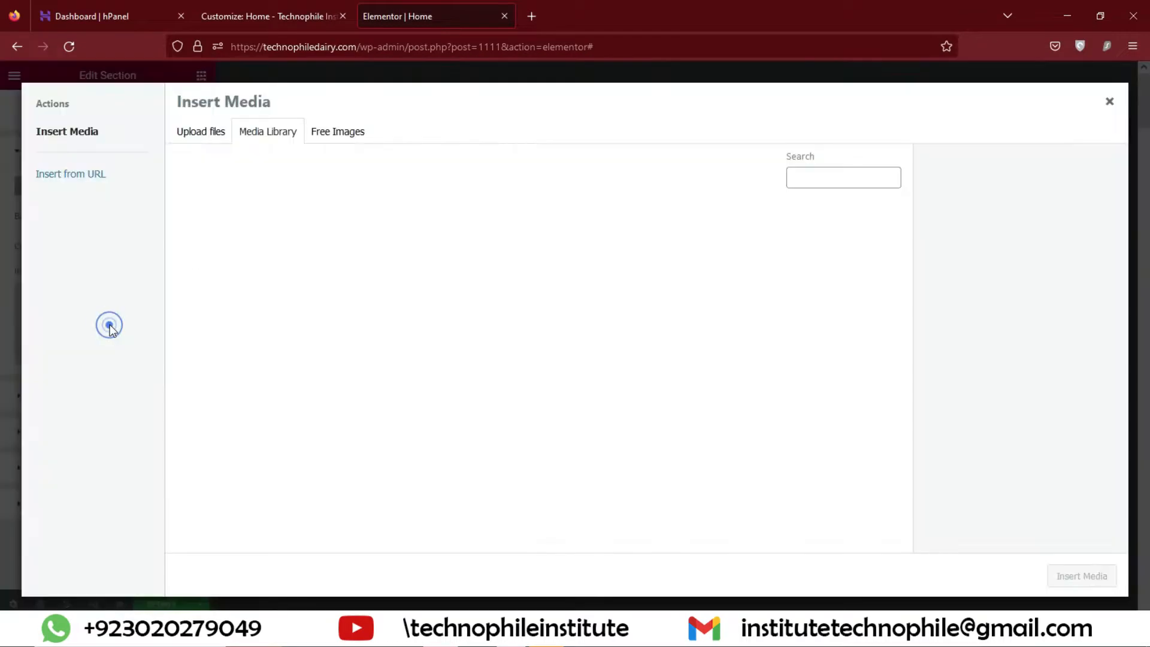
{"action": "left_click", "coordinate": [339, 133]}
{"action": "left_click", "coordinate": [292, 133]}
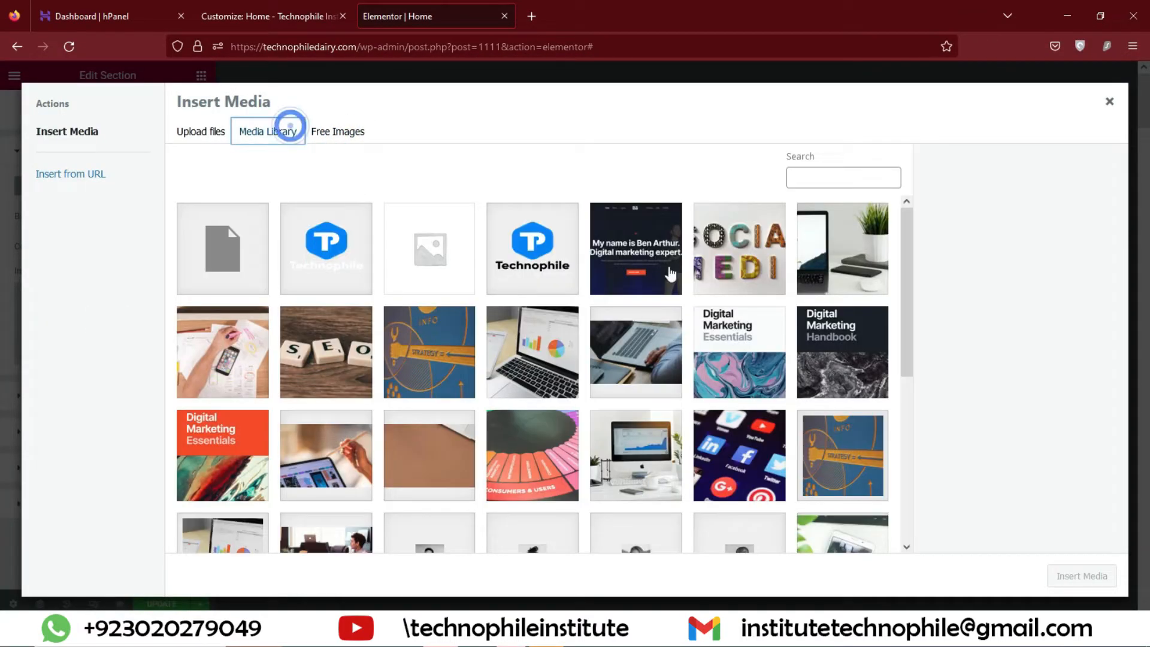
{"action": "left_click", "coordinate": [536, 356]}
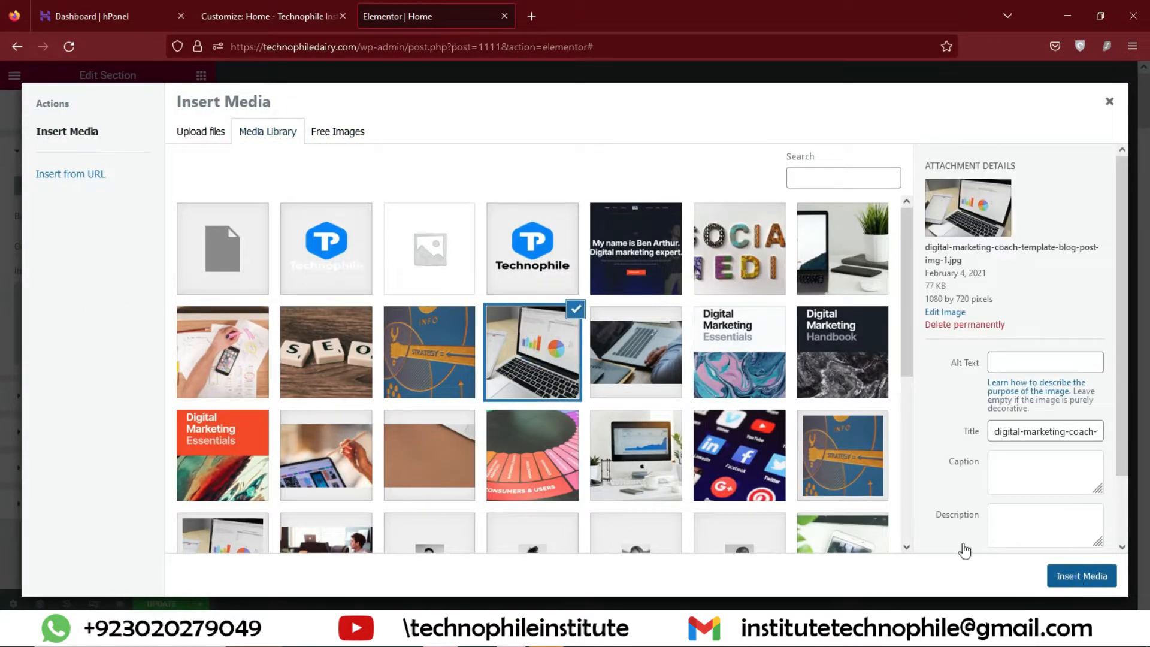
{"action": "left_click", "coordinate": [1064, 581]}
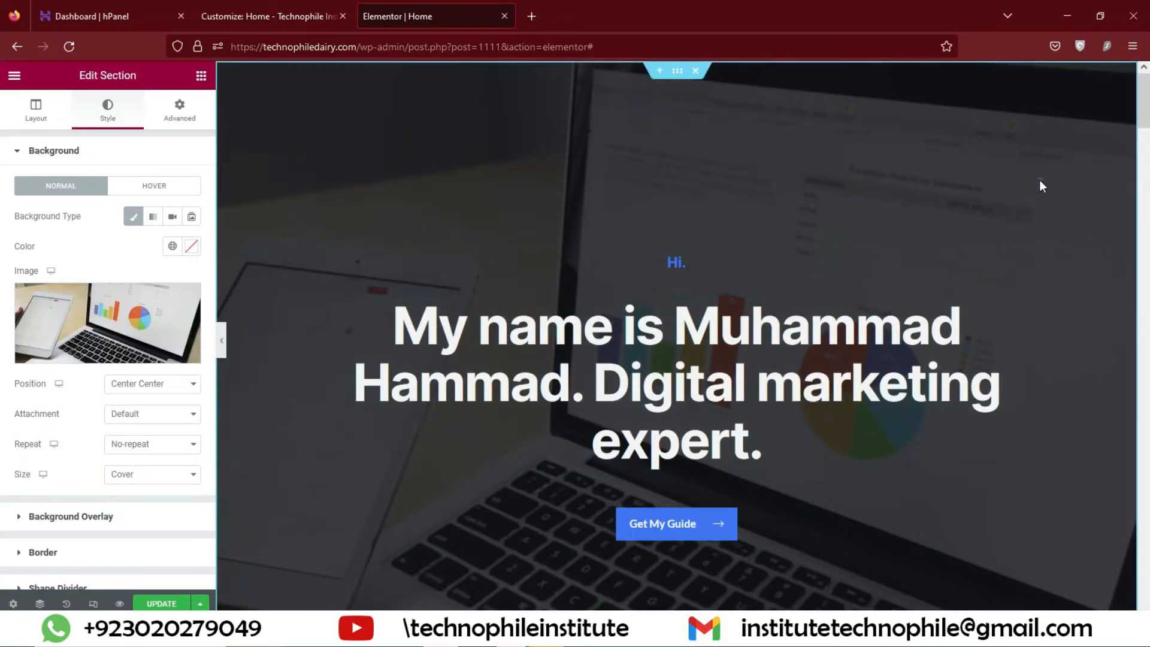
Delete the As Featured In heading from the hero section
{"action": "scroll", "coordinate": [1041, 186], "scroll_direction": "down", "scroll_amount": 8}
{"action": "scroll", "coordinate": [701, 342], "scroll_direction": "up", "scroll_amount": 2}
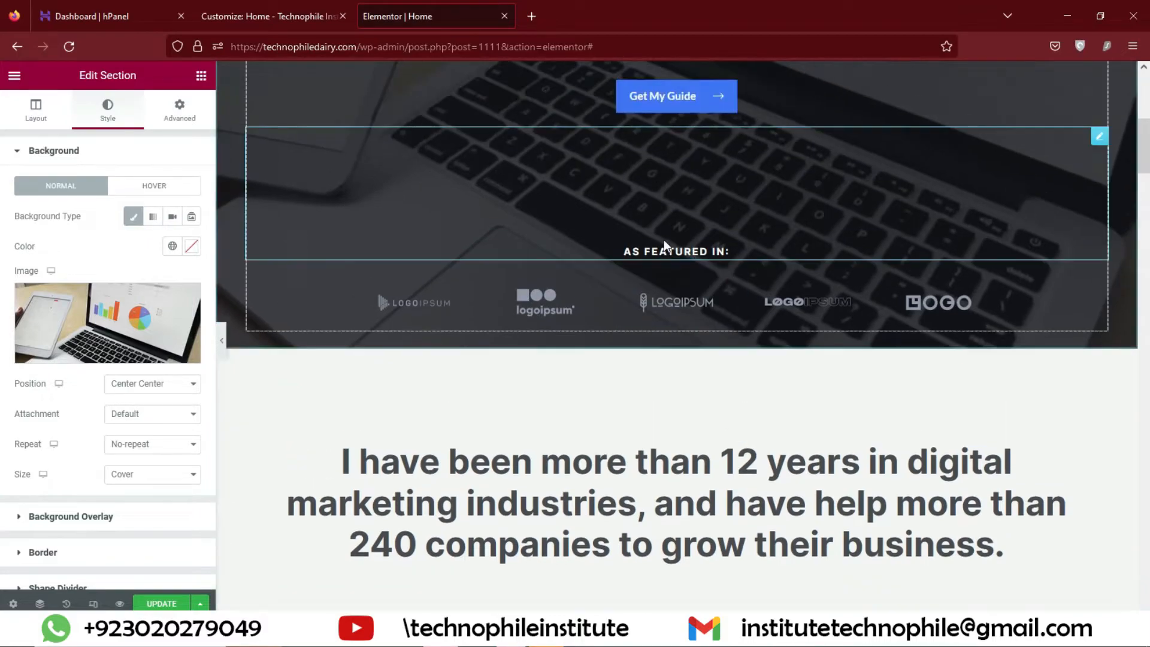
{"action": "left_click", "coordinate": [1102, 139]}
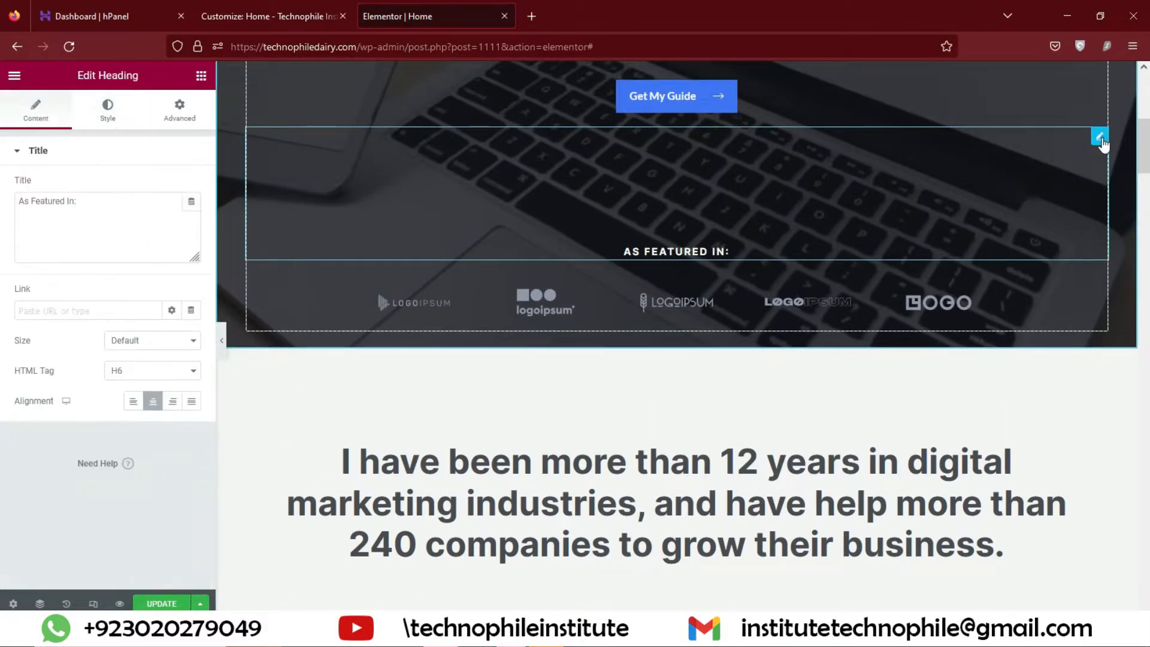
{"action": "scroll", "coordinate": [851, 274], "scroll_direction": "up", "scroll_amount": 4}
{"action": "right_click", "coordinate": [817, 398]}
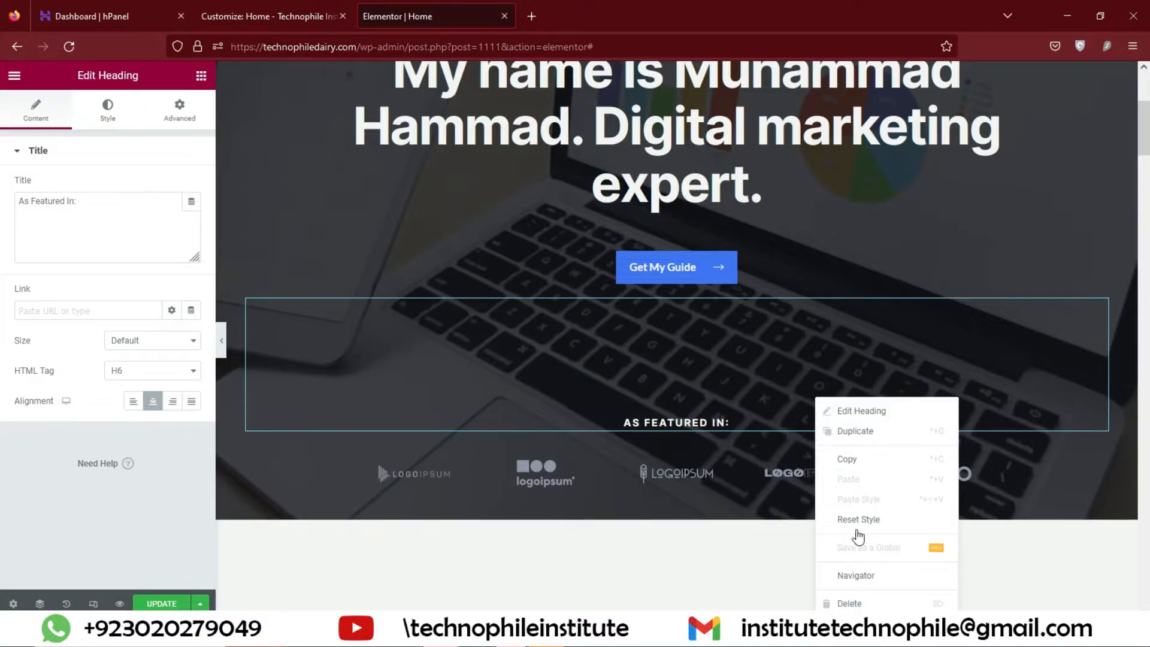
{"action": "left_click", "coordinate": [862, 604]}
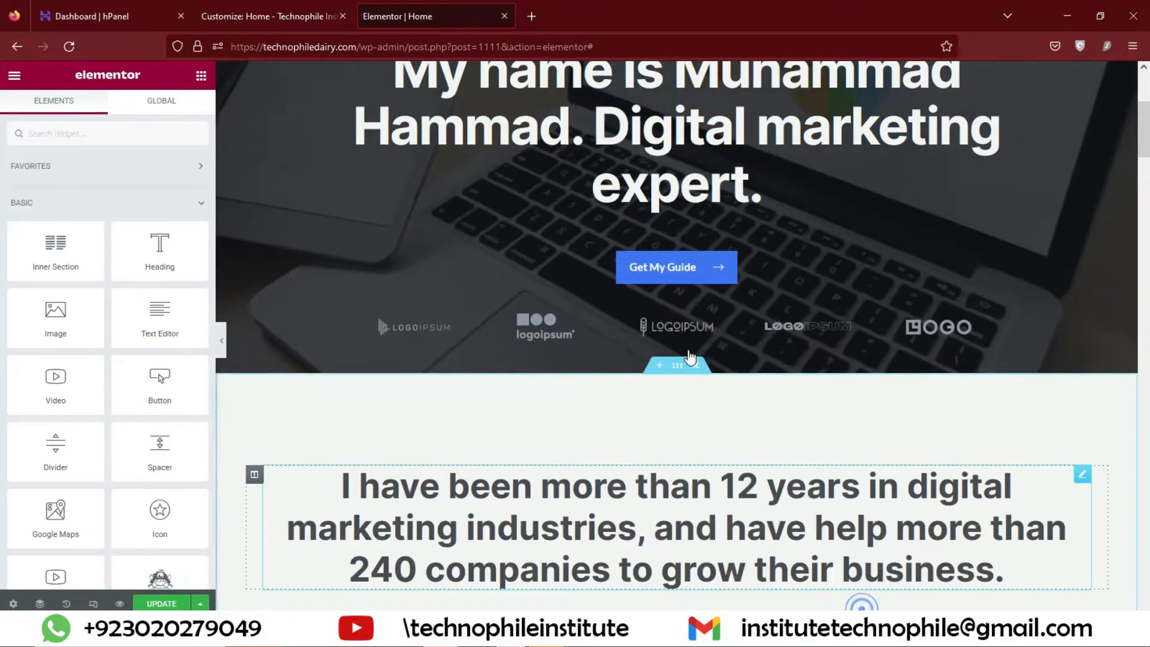
Delete the Get My Guide button and the inner section holding the logos from the hero section
{"action": "right_click", "coordinate": [695, 269]}
{"action": "left_click", "coordinate": [741, 469]}
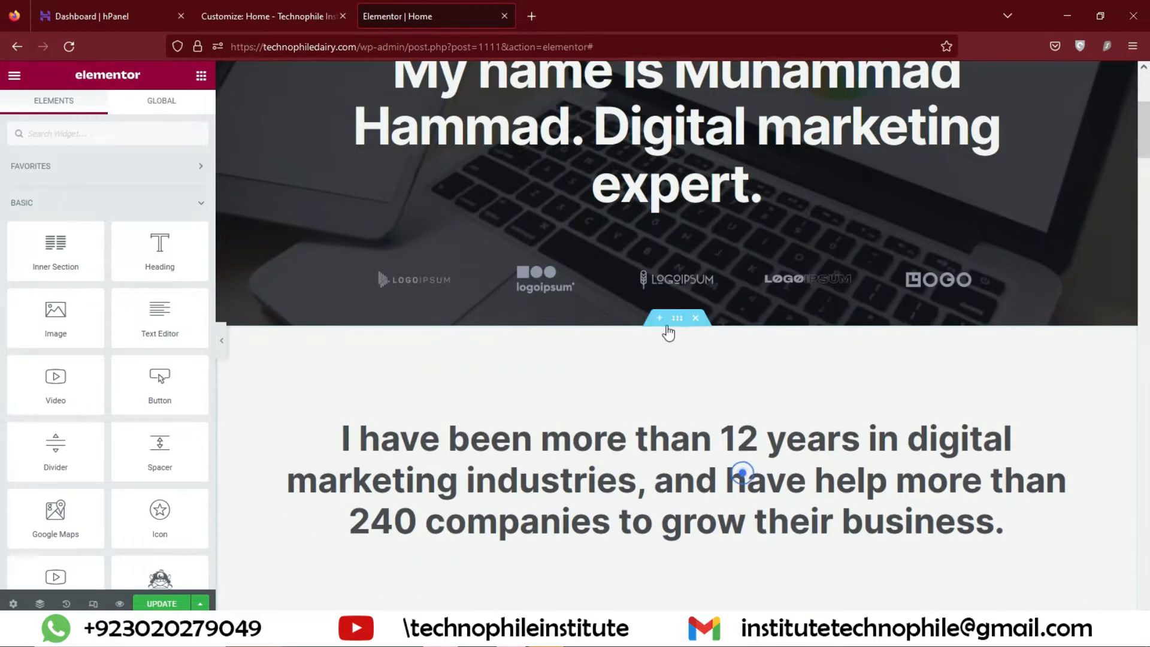
{"action": "right_click", "coordinate": [668, 282]}
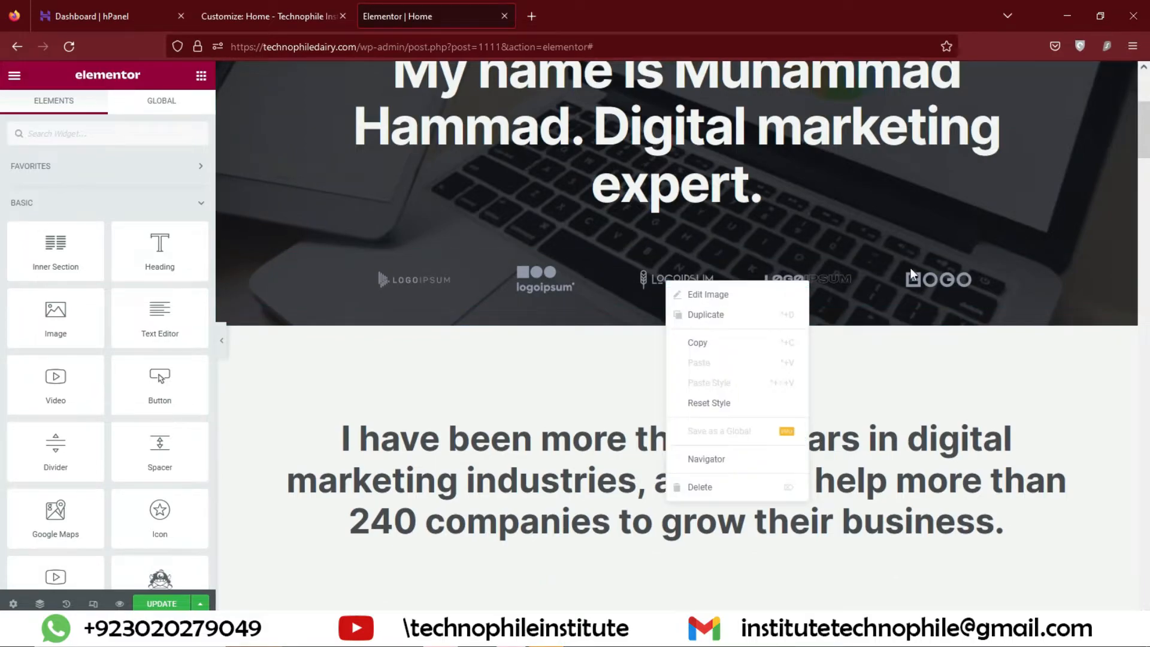
{"action": "left_click", "coordinate": [686, 244]}
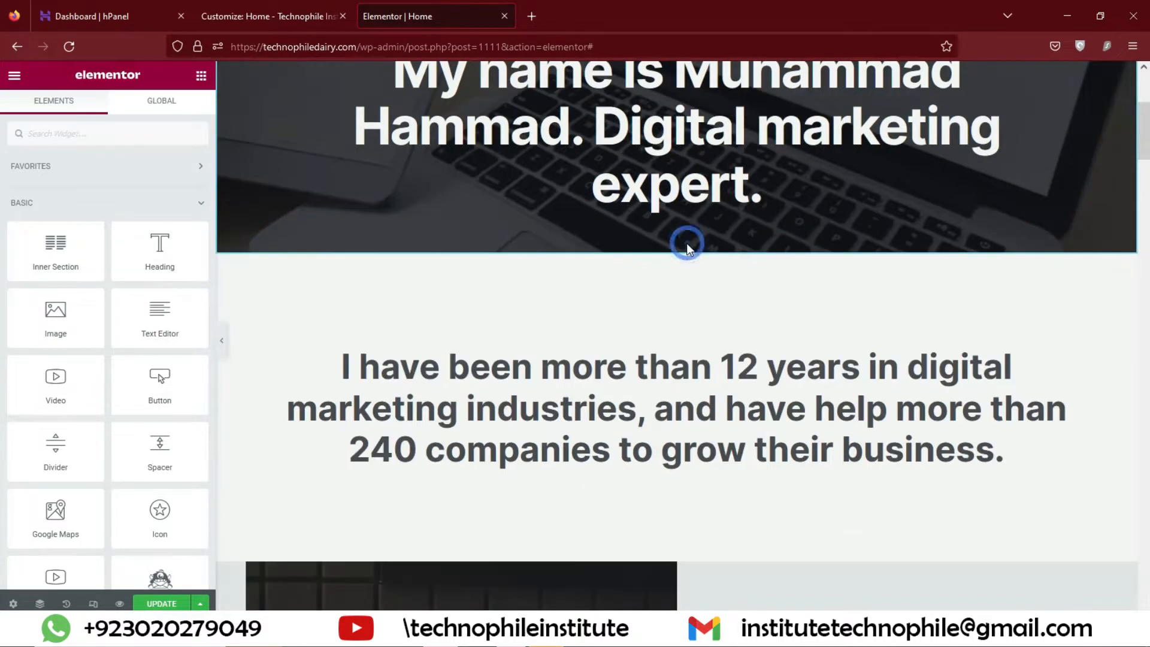
{"action": "scroll", "coordinate": [684, 244], "scroll_direction": "up", "scroll_amount": 4}
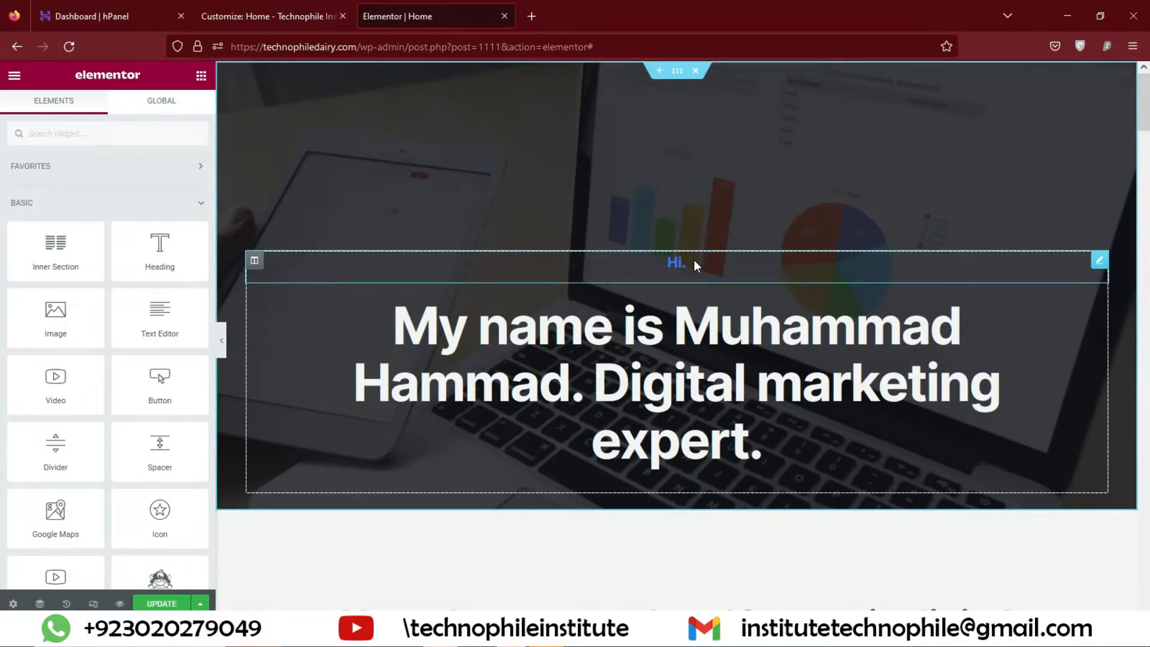
{"action": "left_click_drag", "start_coordinate": [254, 261], "coordinate": [252, 200]}
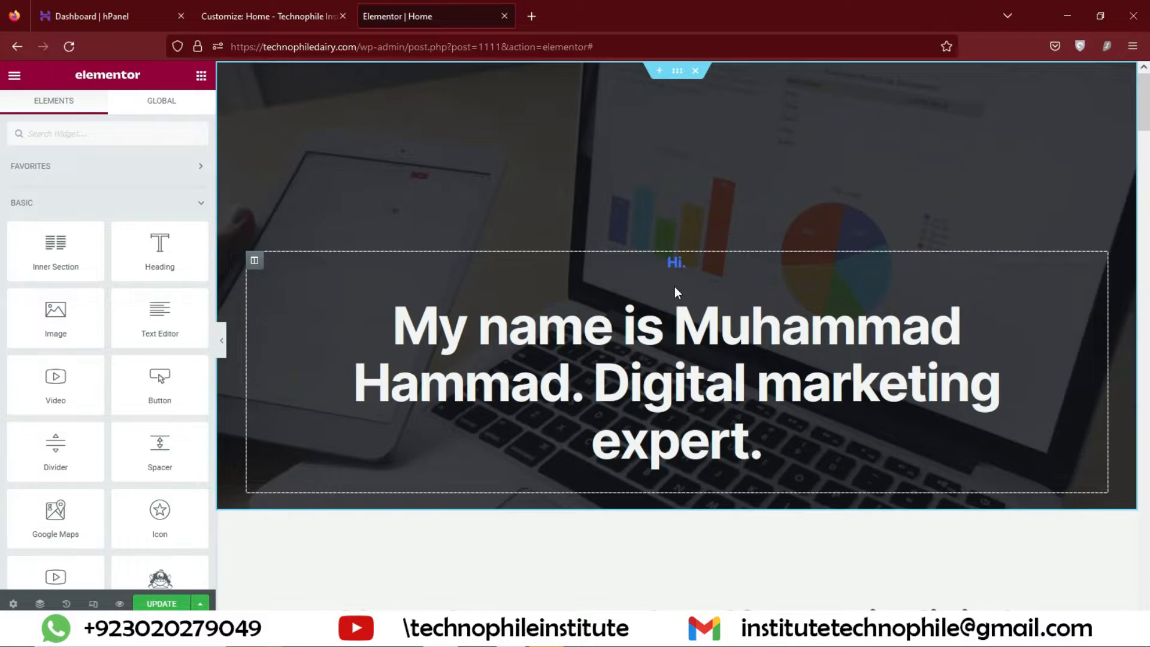
Open the heading about years in digital marketing, below the hero section, for editing
{"action": "scroll", "coordinate": [898, 227], "scroll_direction": "down", "scroll_amount": 5}
{"action": "scroll", "coordinate": [1036, 284], "scroll_direction": "down", "scroll_amount": 1}
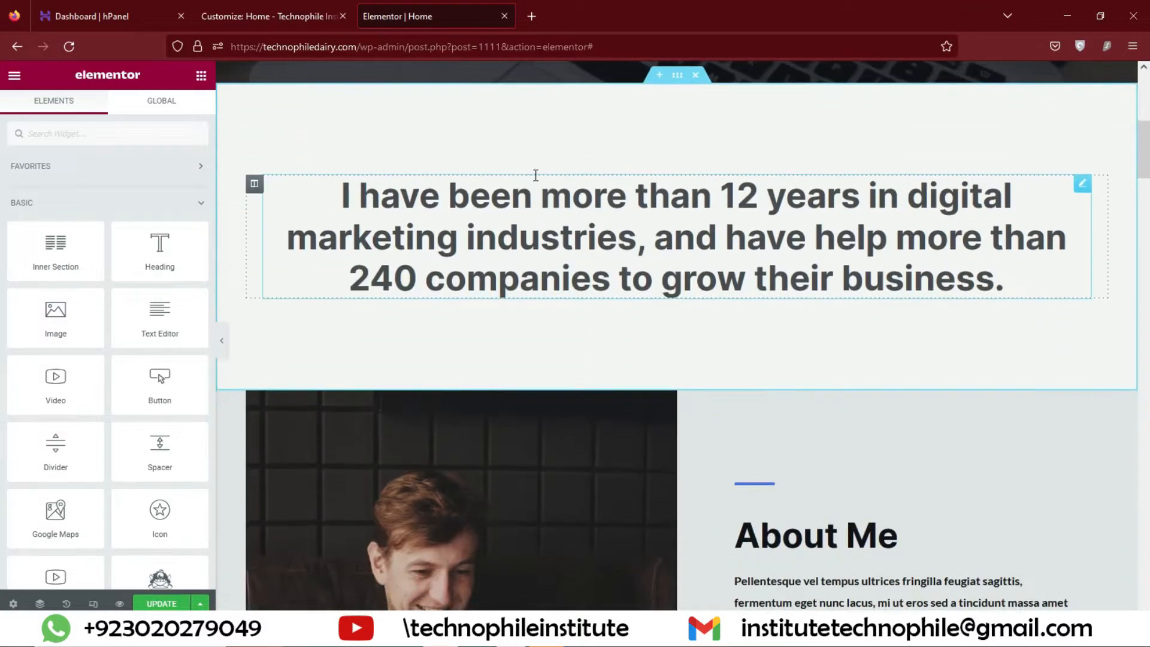
{"action": "left_click", "coordinate": [1010, 275]}
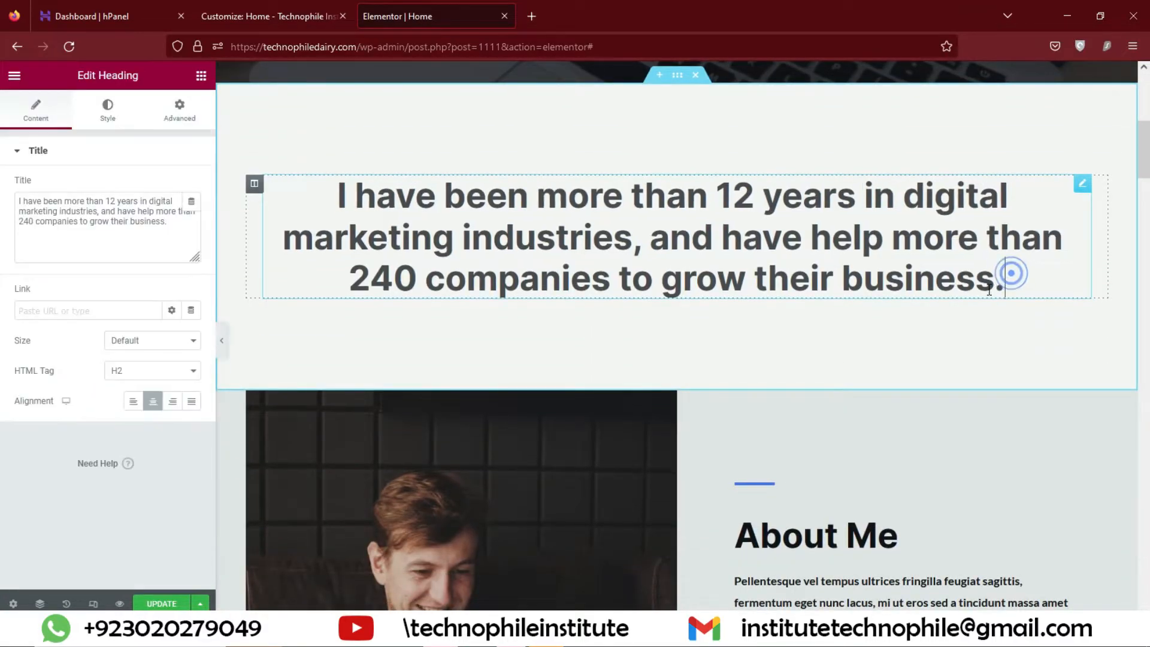
Replace the About Me section's portrait with the media library photo of a speaker in front of a blue curtain
{"action": "scroll", "coordinate": [675, 324], "scroll_direction": "down", "scroll_amount": 3}
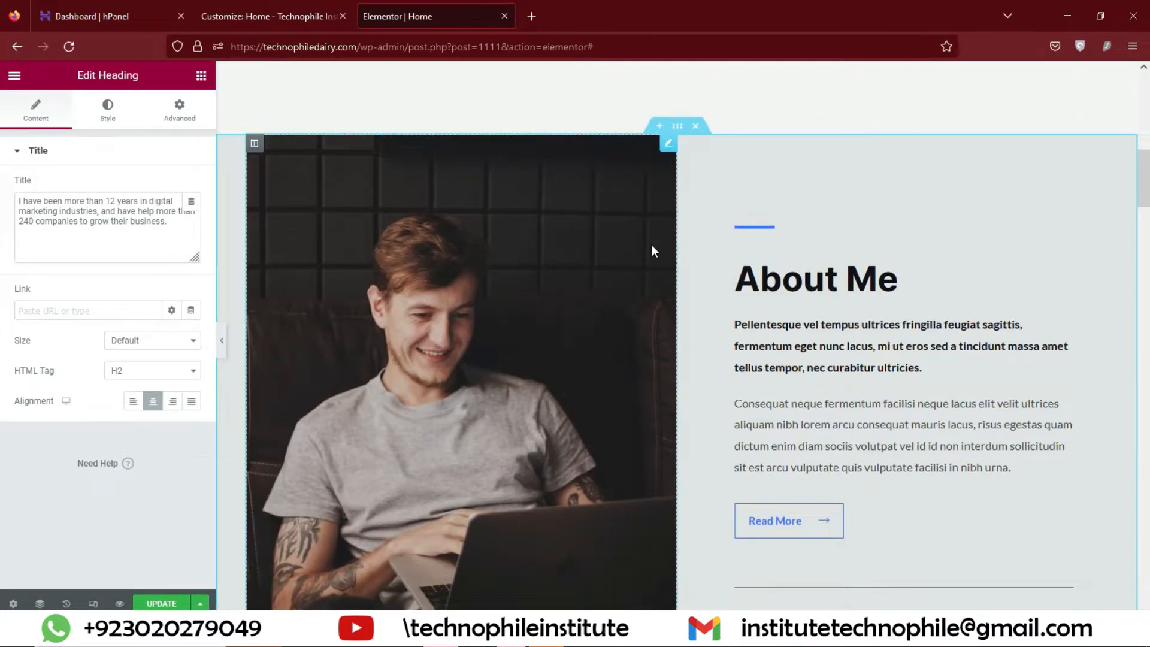
{"action": "scroll", "coordinate": [652, 251], "scroll_direction": "down", "scroll_amount": 1}
{"action": "scroll", "coordinate": [689, 207], "scroll_direction": "up", "scroll_amount": 2}
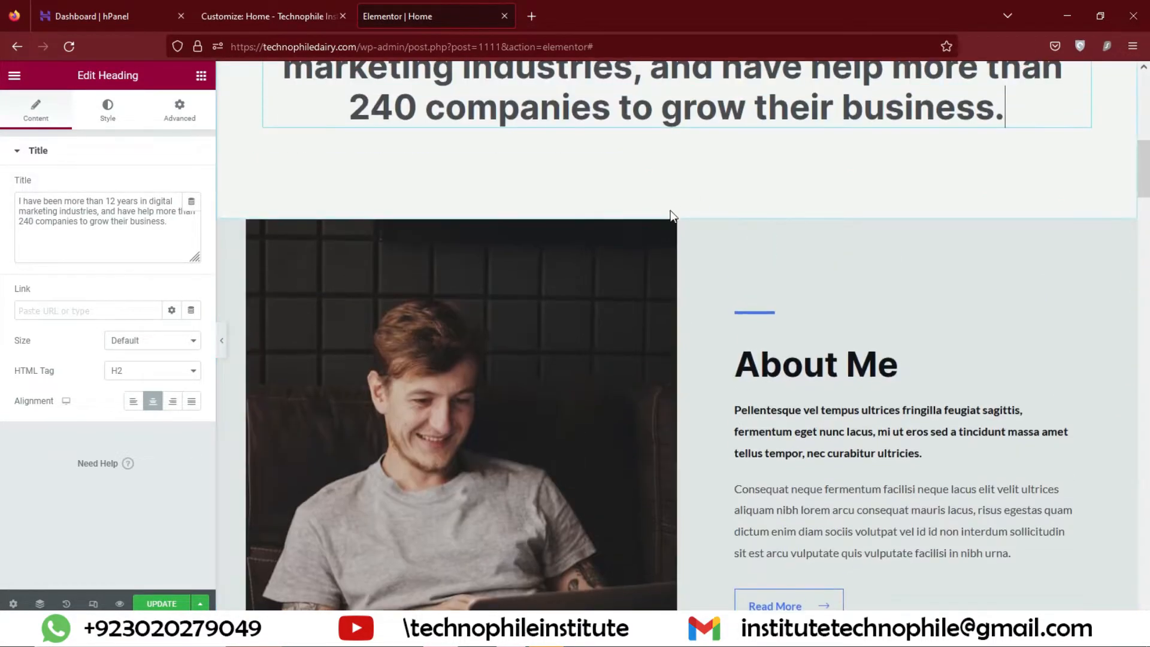
{"action": "left_click", "coordinate": [665, 234]}
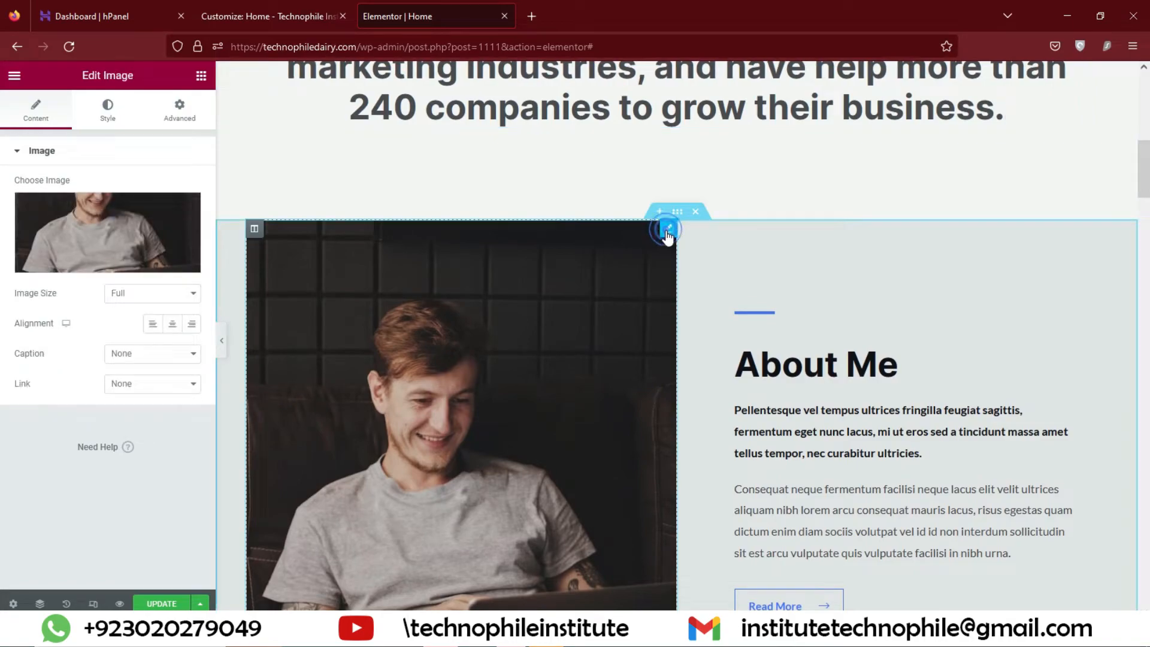
{"action": "left_click", "coordinate": [103, 268]}
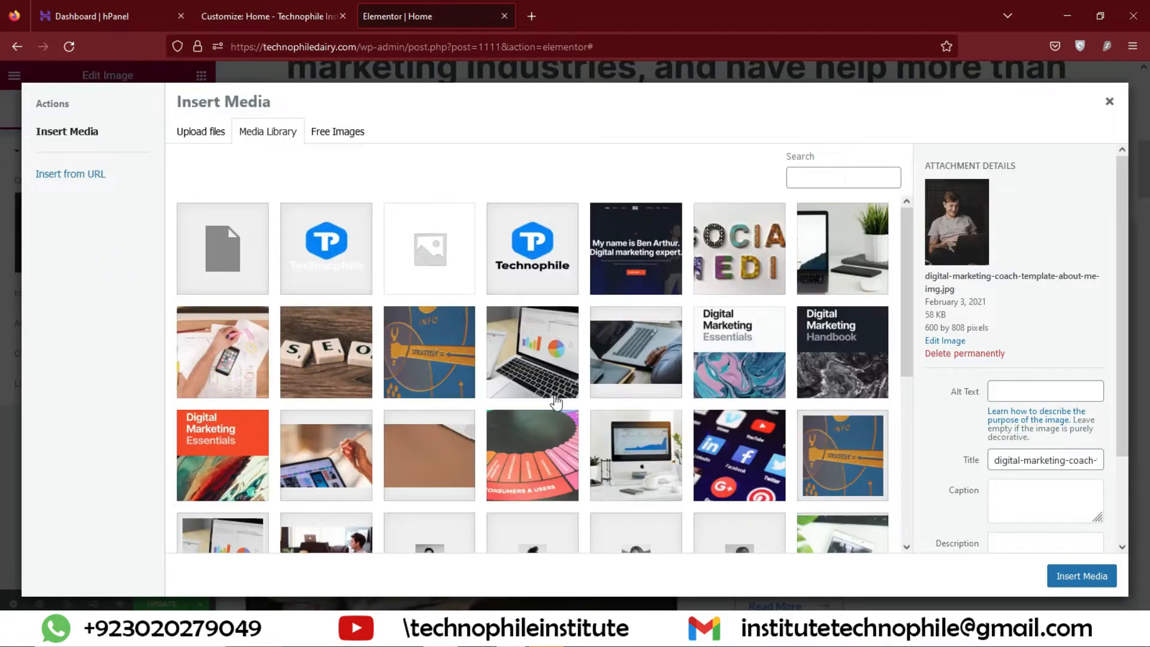
{"action": "scroll", "coordinate": [410, 413], "scroll_direction": "down", "scroll_amount": 5}
{"action": "scroll", "coordinate": [429, 352], "scroll_direction": "up", "scroll_amount": 4}
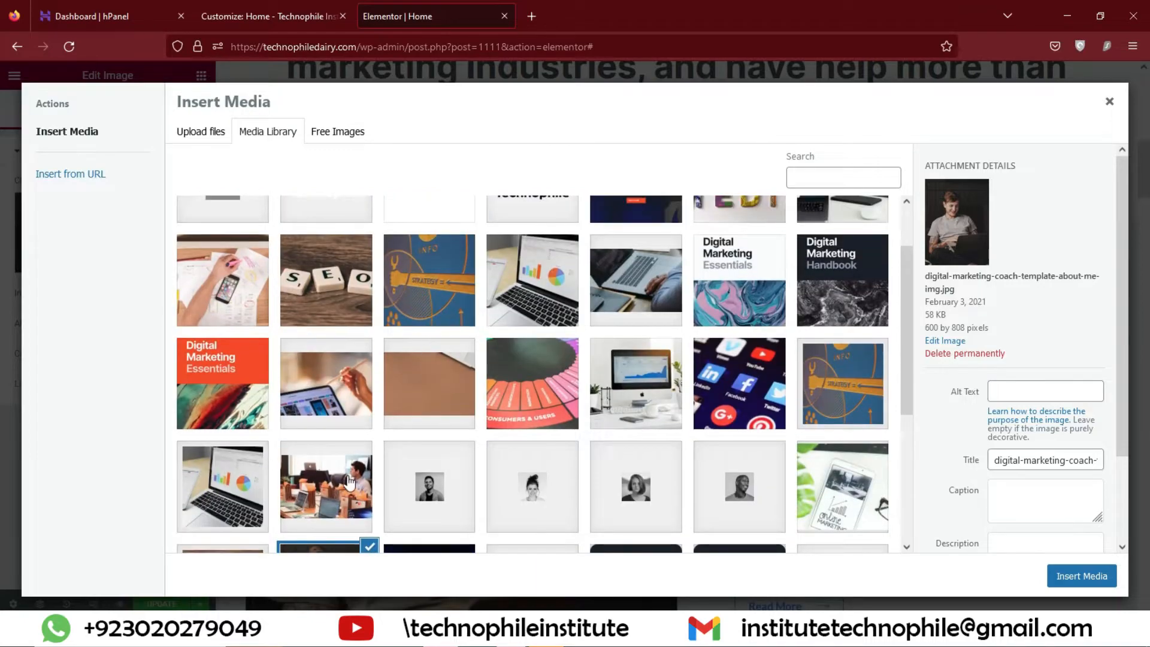
{"action": "scroll", "coordinate": [365, 371], "scroll_direction": "up", "scroll_amount": 3}
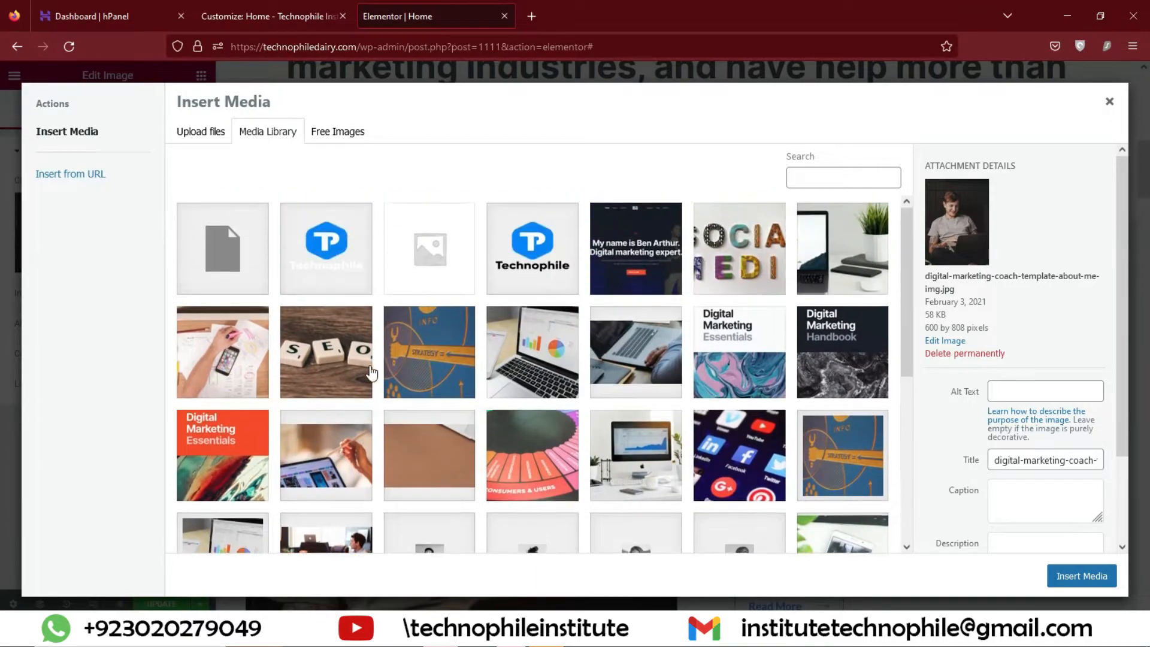
{"action": "scroll", "coordinate": [372, 372], "scroll_direction": "down", "scroll_amount": 5}
{"action": "left_click", "coordinate": [449, 403]}
{"action": "left_click", "coordinate": [1056, 572]}
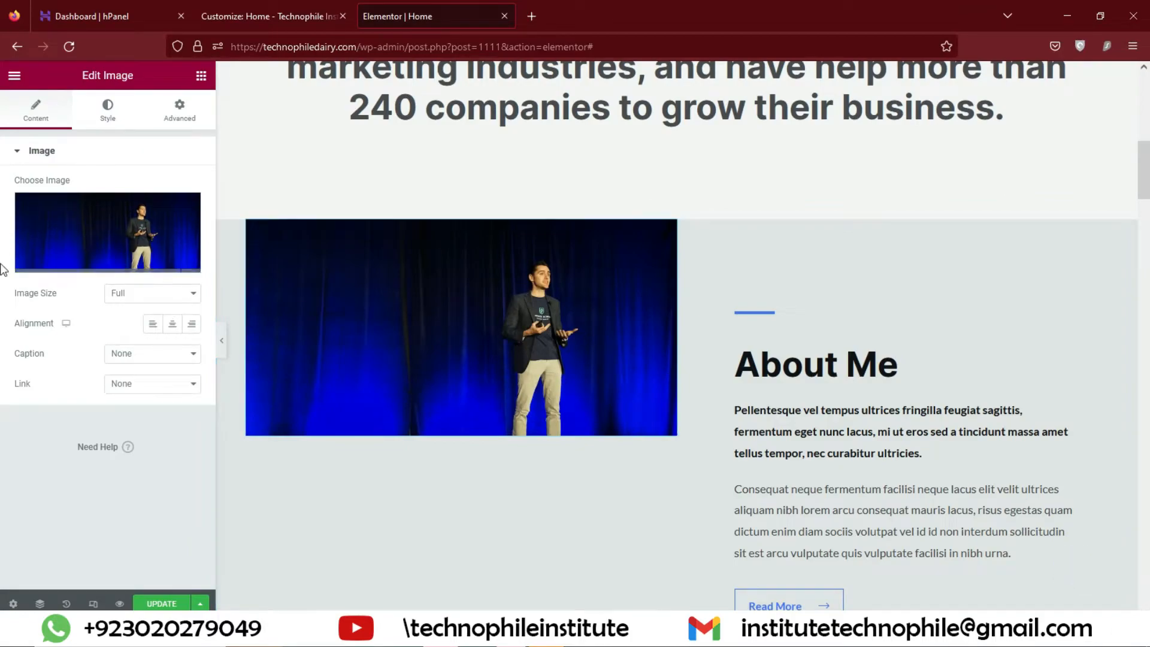
Select the bold intro paragraph under About Me and open the paragraph beneath it for editing
{"action": "scroll", "coordinate": [450, 347], "scroll_direction": "down", "scroll_amount": 3}
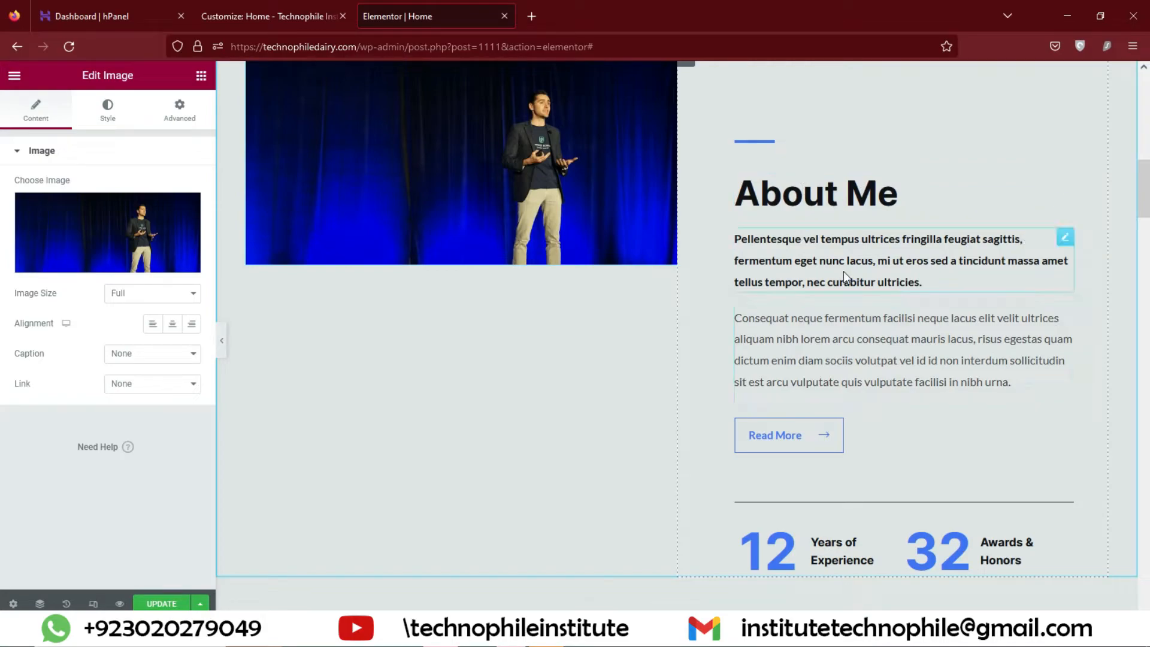
{"action": "left_click", "coordinate": [791, 240]}
{"action": "left_click_drag", "start_coordinate": [894, 290], "coordinate": [730, 240]}
{"action": "left_click", "coordinate": [841, 351]}
Delete the video section below My Experience and the inner section holding the Featured Courses heading and View All Courses button
{"action": "scroll", "coordinate": [841, 351], "scroll_direction": "down", "scroll_amount": 5}
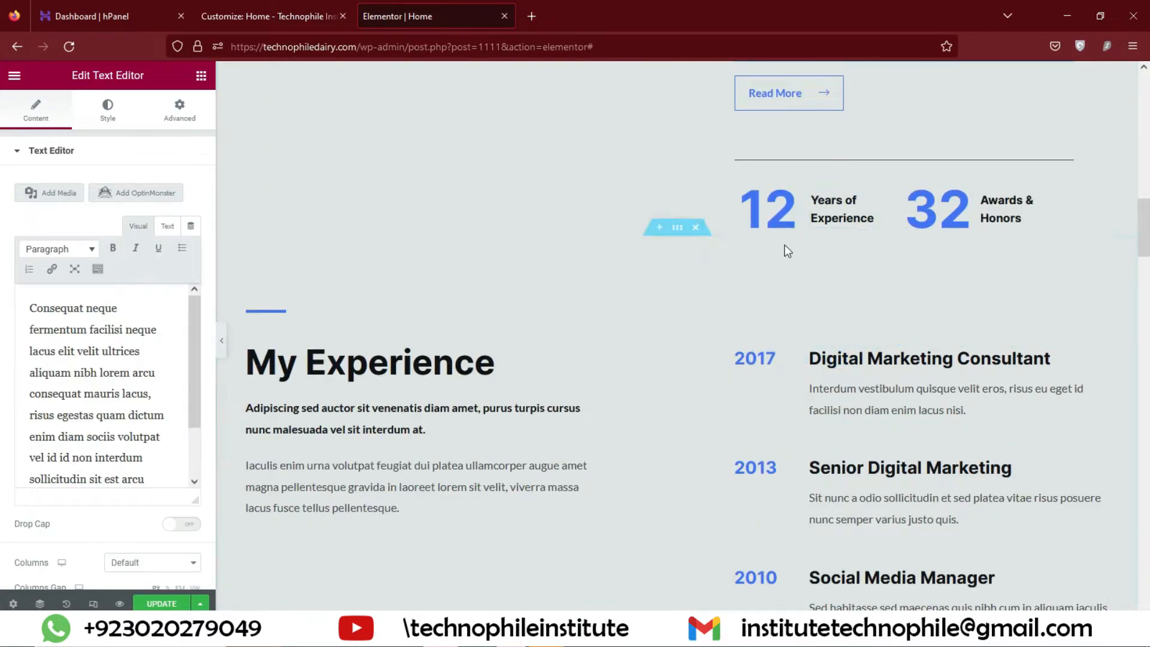
{"action": "scroll", "coordinate": [573, 420], "scroll_direction": "down", "scroll_amount": 8}
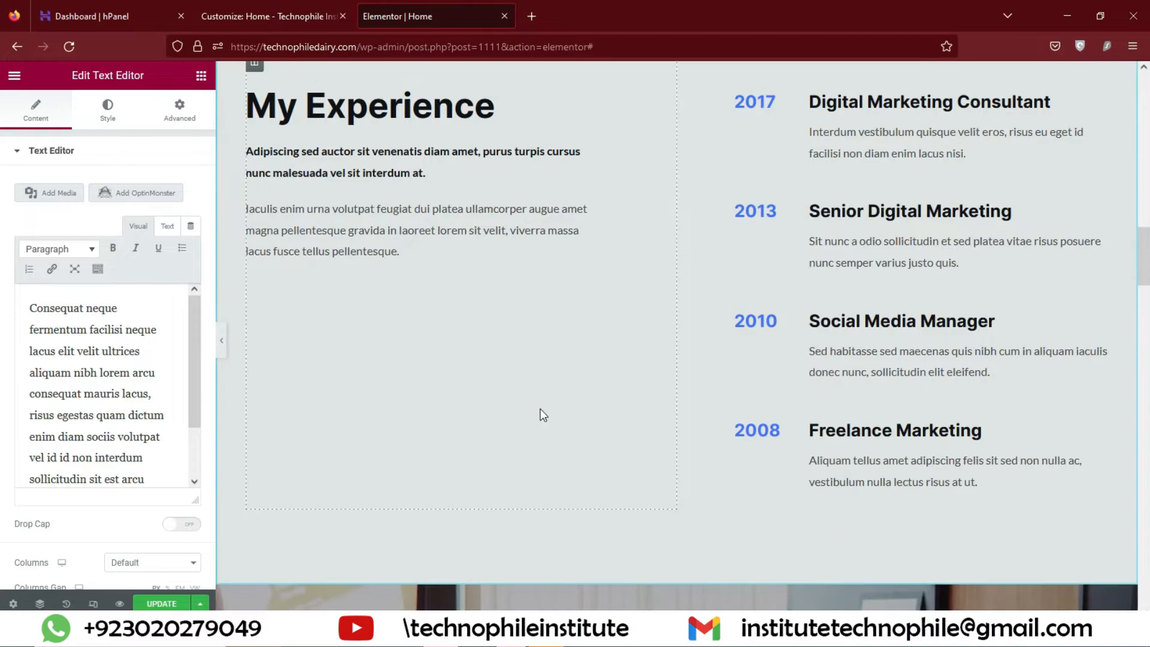
{"action": "scroll", "coordinate": [685, 442], "scroll_direction": "down", "scroll_amount": 5}
{"action": "scroll", "coordinate": [617, 396], "scroll_direction": "up", "scroll_amount": 3}
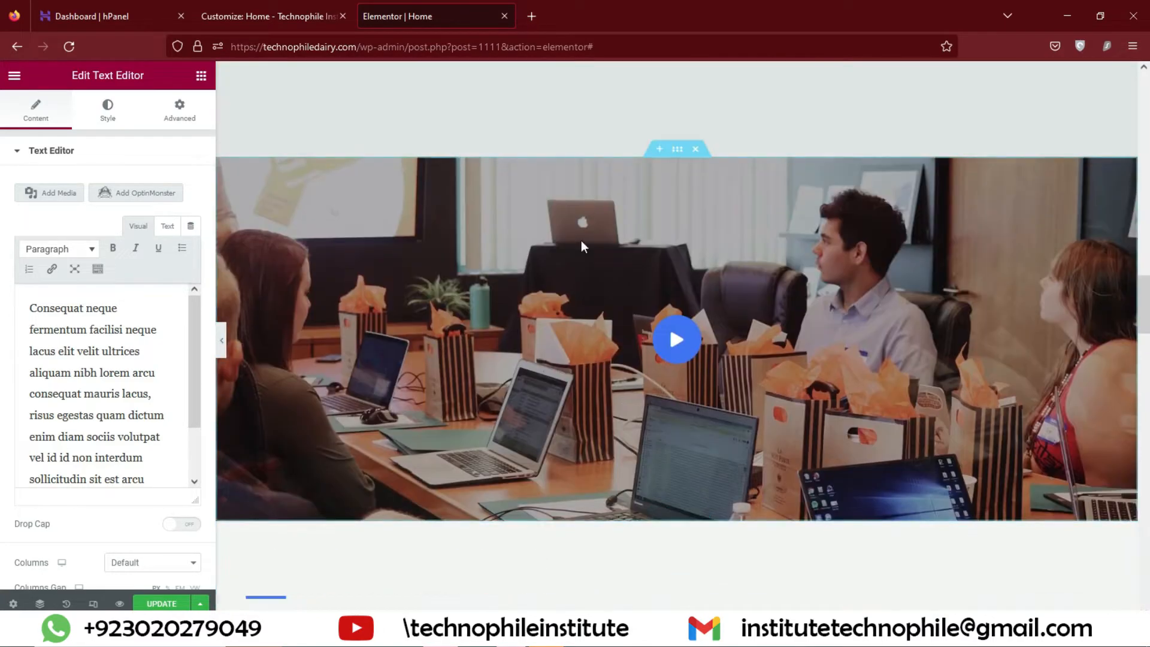
{"action": "left_click", "coordinate": [695, 150]}
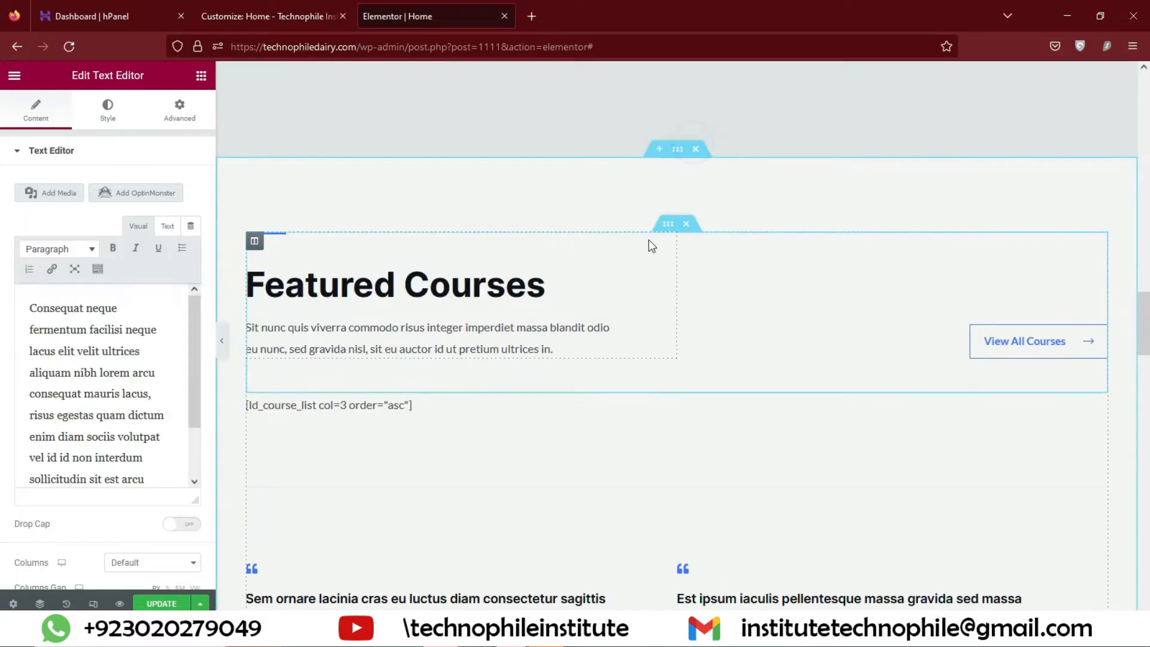
{"action": "left_click", "coordinate": [686, 224]}
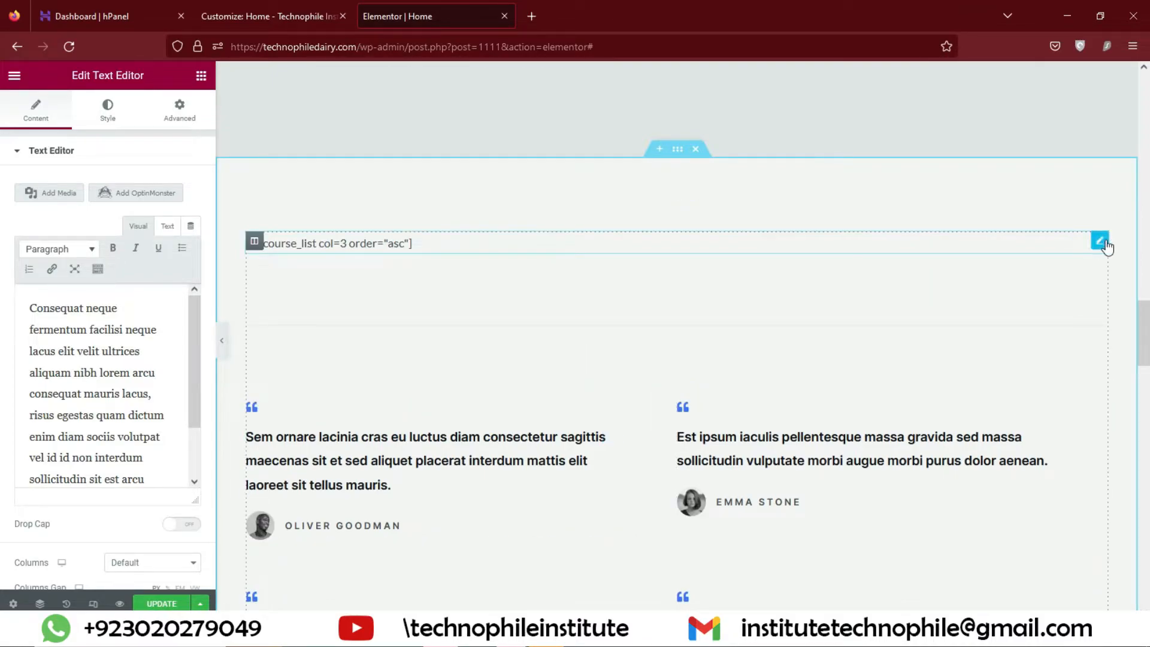
Delete the course list shortcode, the divider beneath it and the column holding the testimonials
{"action": "left_click", "coordinate": [1100, 241]}
{"action": "right_click", "coordinate": [812, 239]}
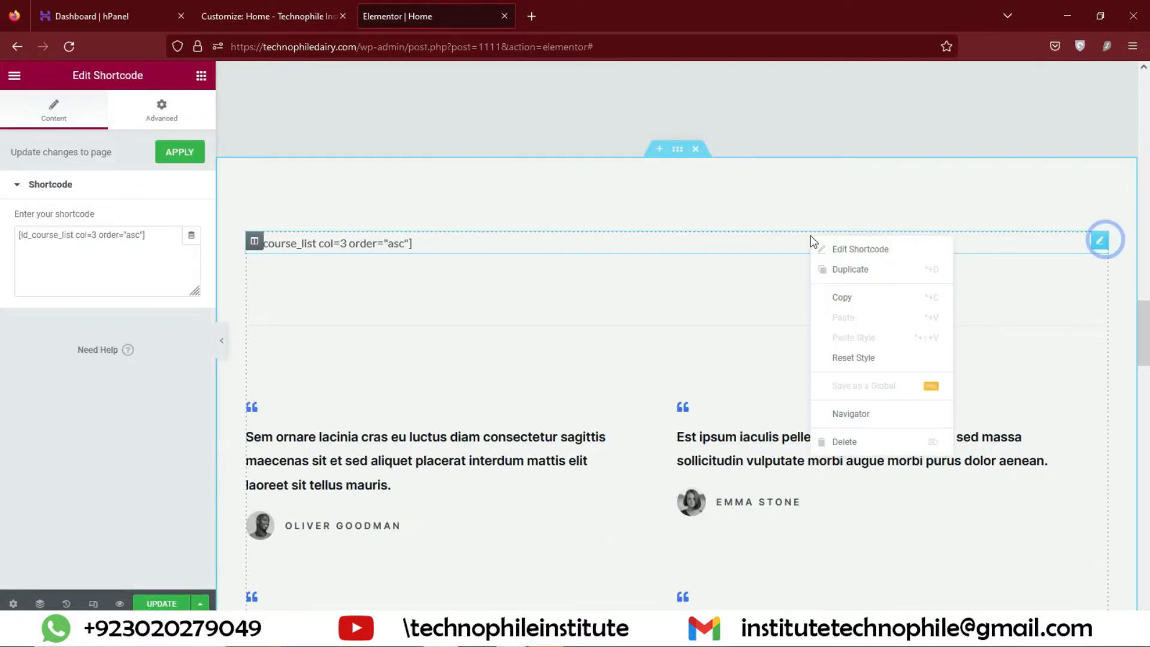
{"action": "left_click", "coordinate": [860, 446]}
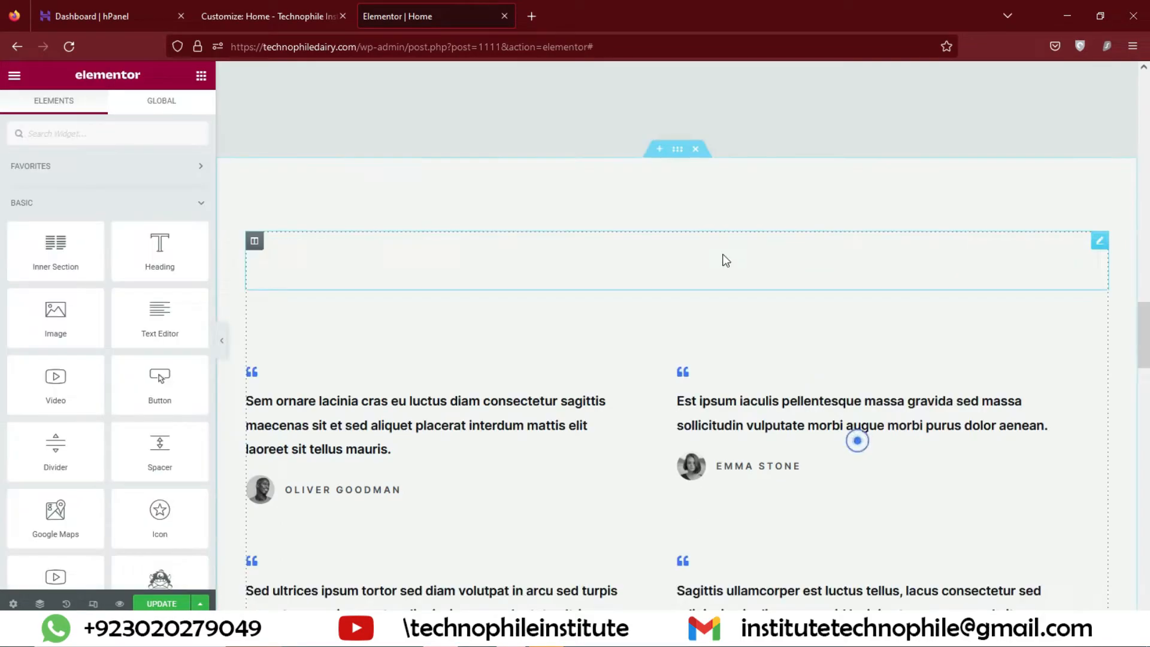
{"action": "right_click", "coordinate": [698, 285]}
{"action": "left_click", "coordinate": [743, 486]}
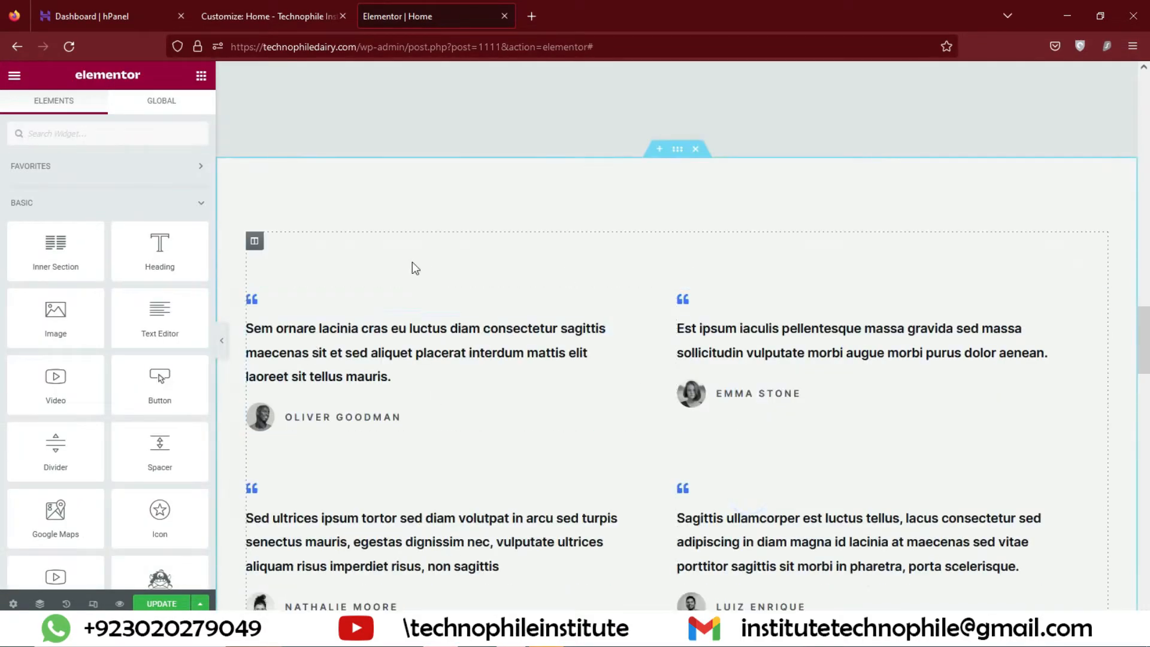
{"action": "right_click", "coordinate": [730, 246]}
{"action": "left_click", "coordinate": [761, 447]}
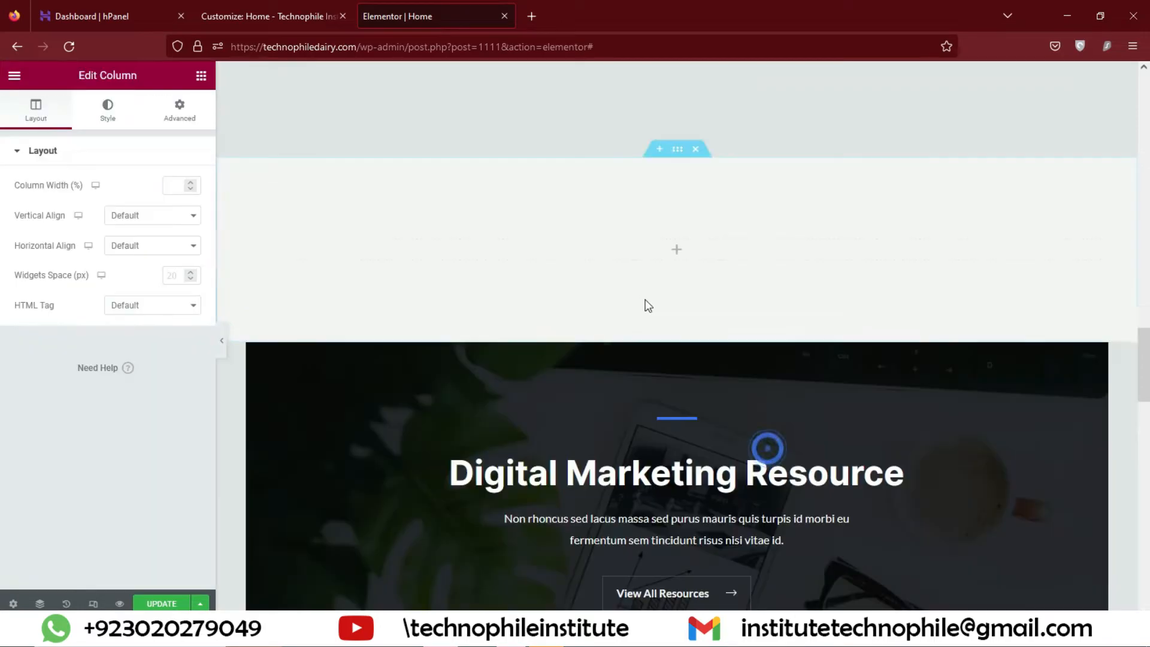
{"action": "scroll", "coordinate": [713, 335], "scroll_direction": "down", "scroll_amount": 5}
{"action": "scroll", "coordinate": [541, 376], "scroll_direction": "down", "scroll_amount": 4}
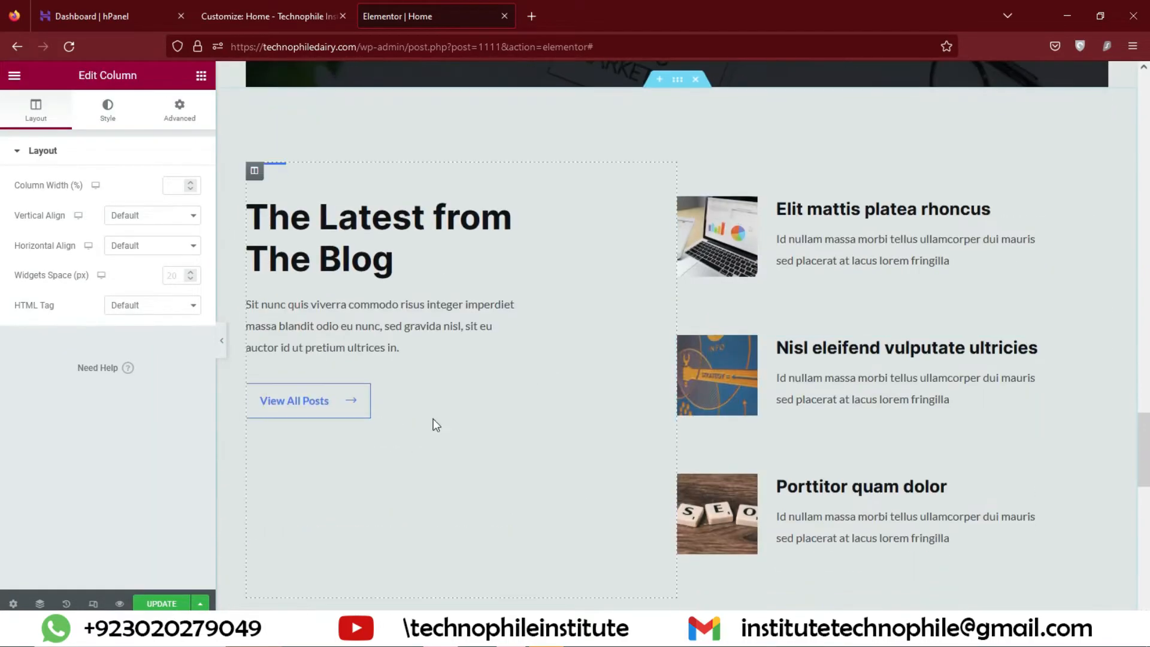
{"action": "scroll", "coordinate": [538, 366], "scroll_direction": "down", "scroll_amount": 10}
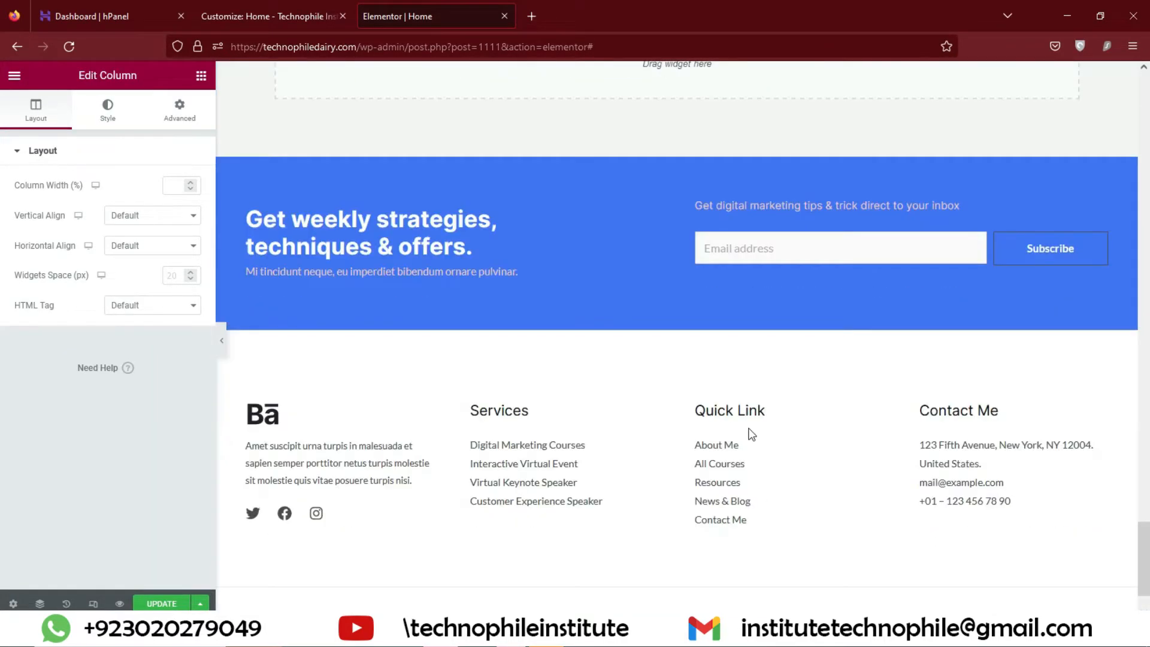
{"action": "scroll", "coordinate": [547, 252], "scroll_direction": "up", "scroll_amount": 3}
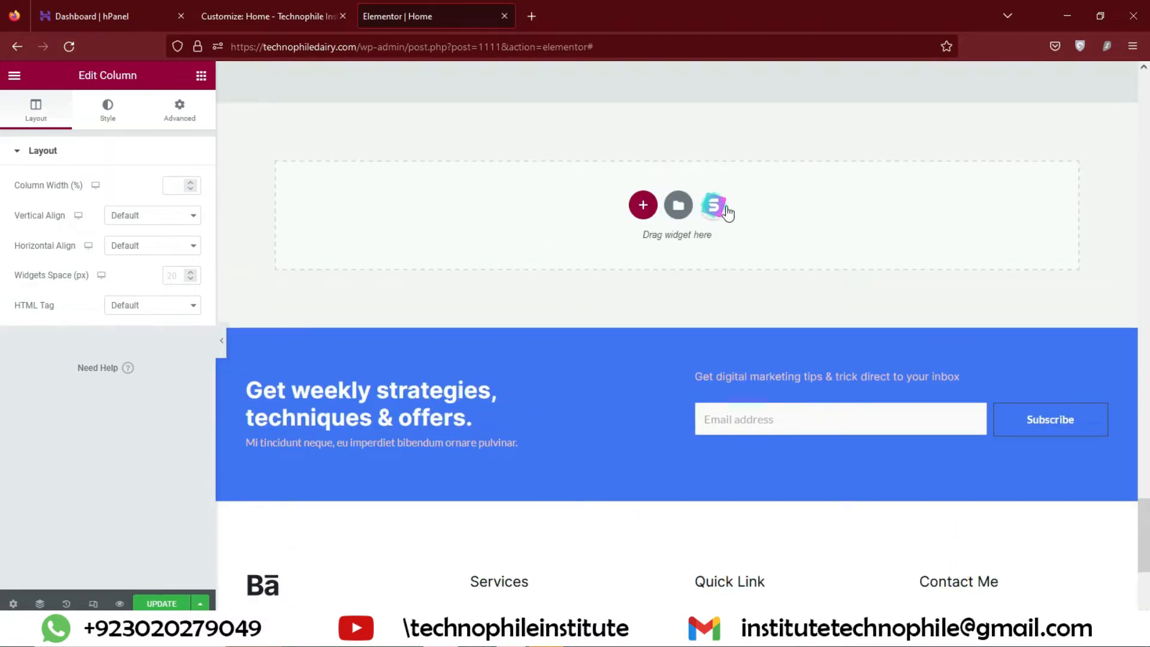
Update the home page in Elementor and check the newsletter and footer areas at its end
{"action": "scroll", "coordinate": [629, 234], "scroll_direction": "down", "scroll_amount": 4}
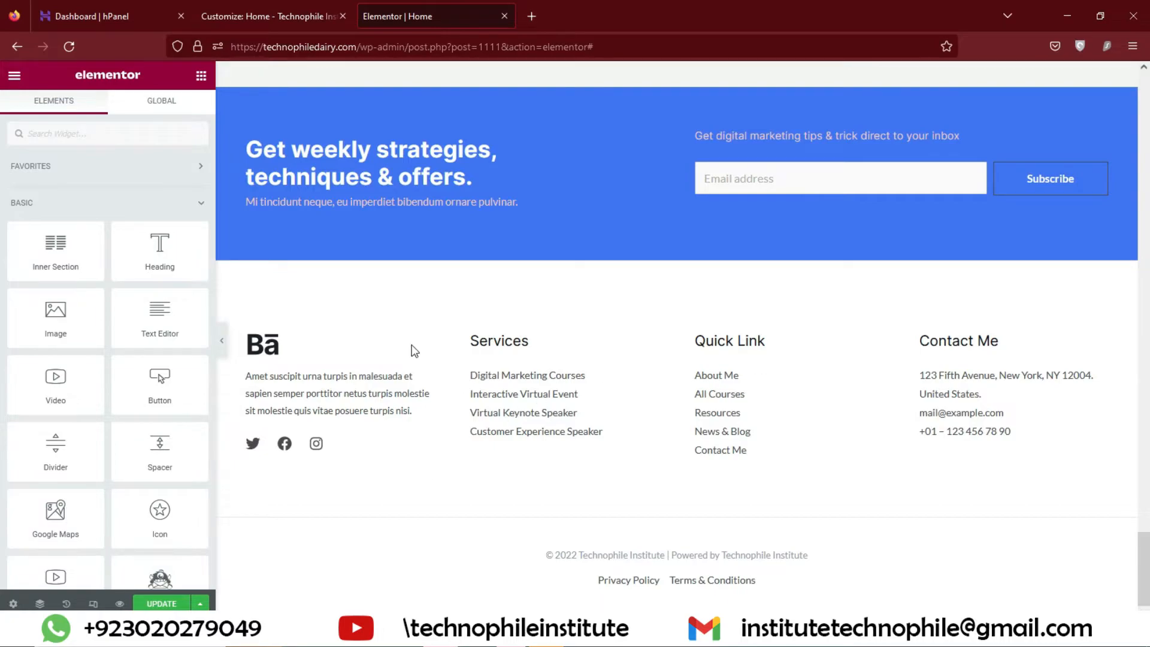
{"action": "scroll", "coordinate": [599, 395], "scroll_direction": "up", "scroll_amount": 3}
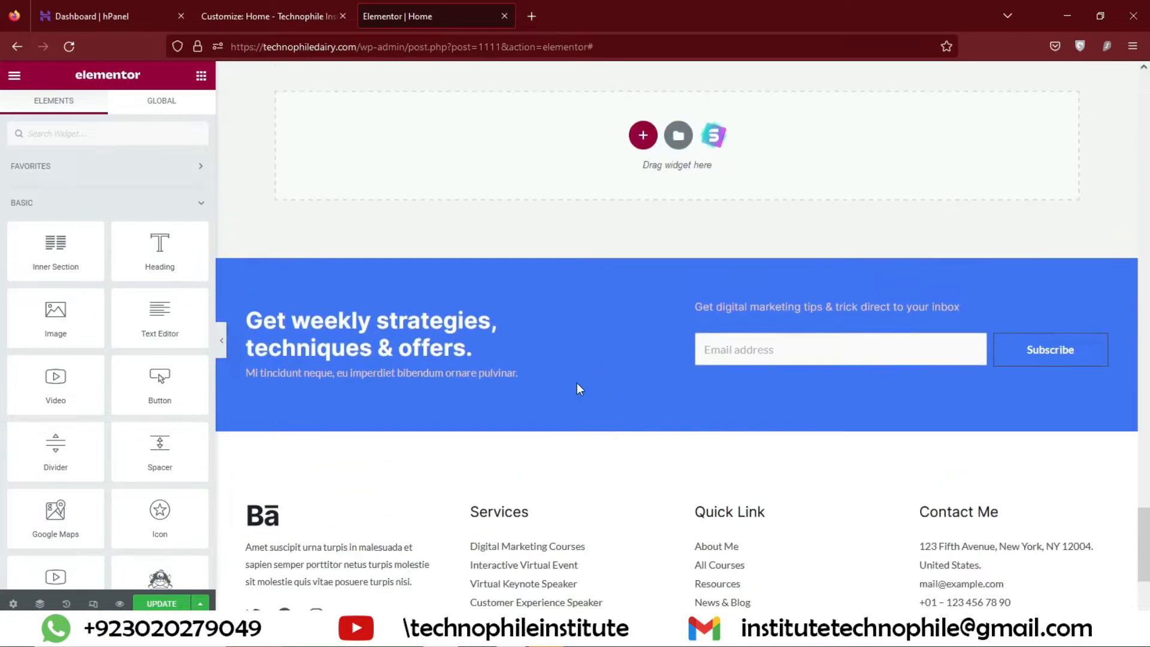
{"action": "scroll", "coordinate": [487, 358], "scroll_direction": "down", "scroll_amount": 3}
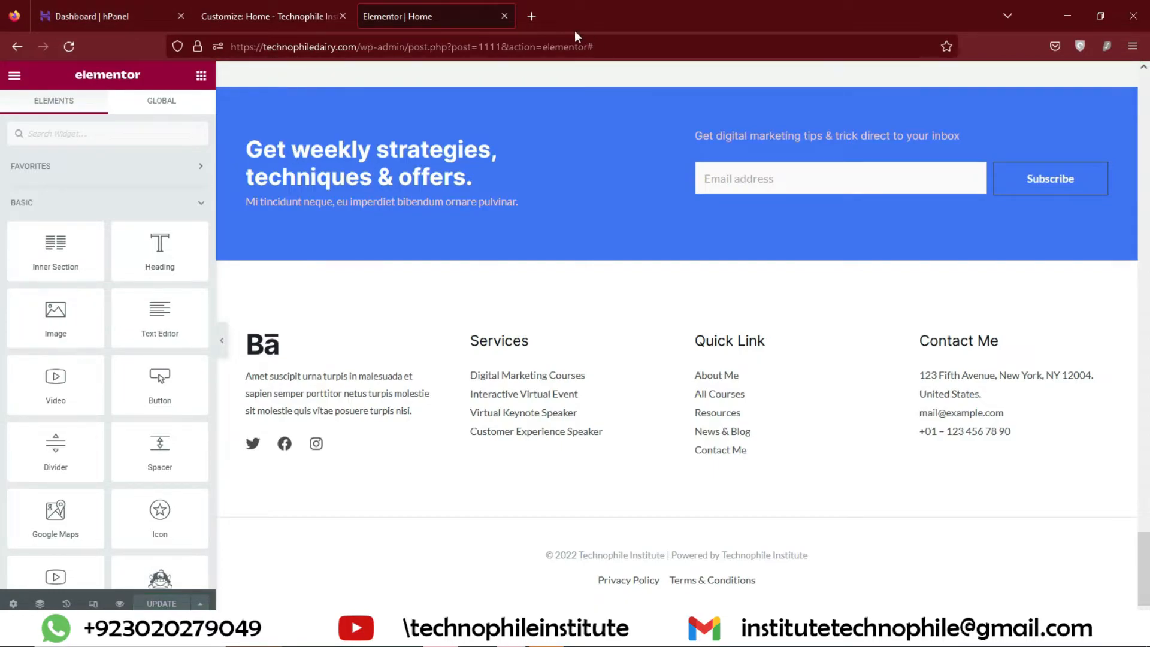
Open technophiledairy.com in a new tab and look through the live home page down to the blog section
{"action": "left_click", "coordinate": [531, 23]}
{"action": "type", "text": "t"}
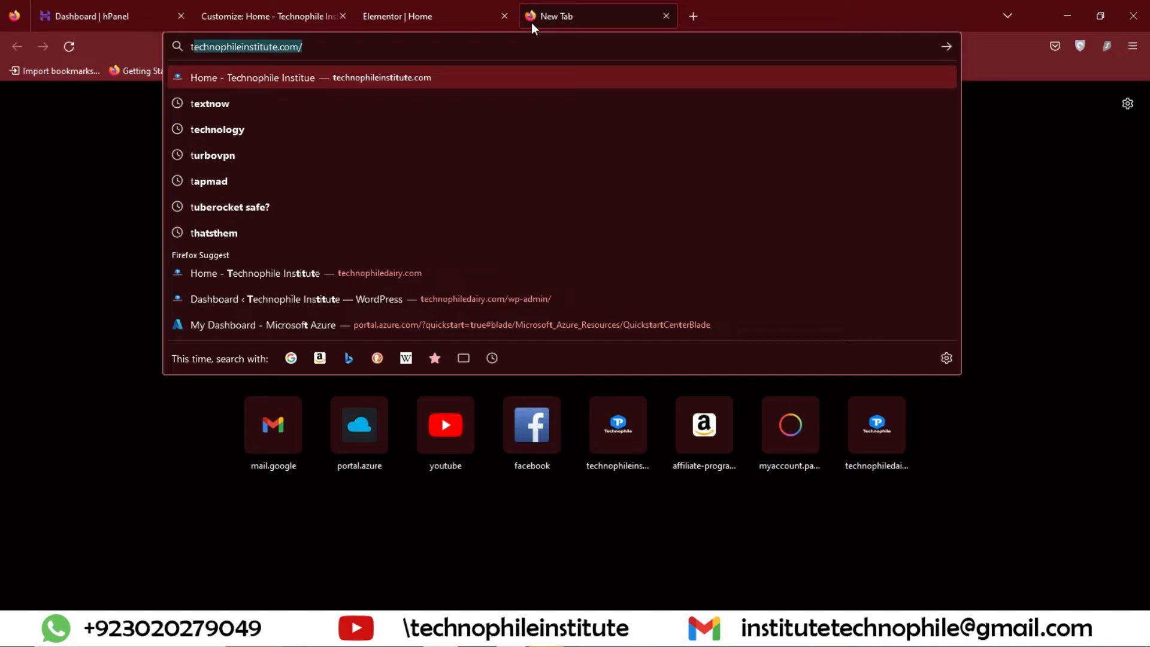
{"action": "type", "text": "echn"}
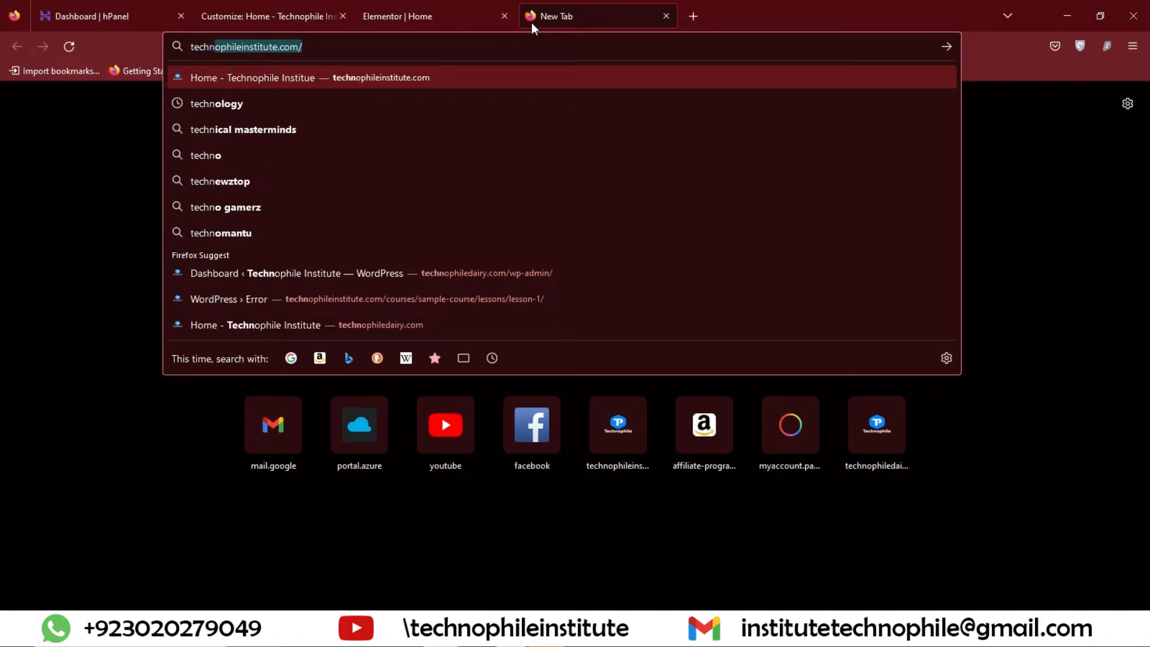
{"action": "key", "text": "Down"}
{"action": "key", "text": "Down"}
{"action": "key", "text": "Down"}
{"action": "key", "text": "Down"}
{"action": "key", "text": "Down"}
{"action": "key", "text": "Down"}
{"action": "key", "text": "Down"}
{"action": "key", "text": "Down"}
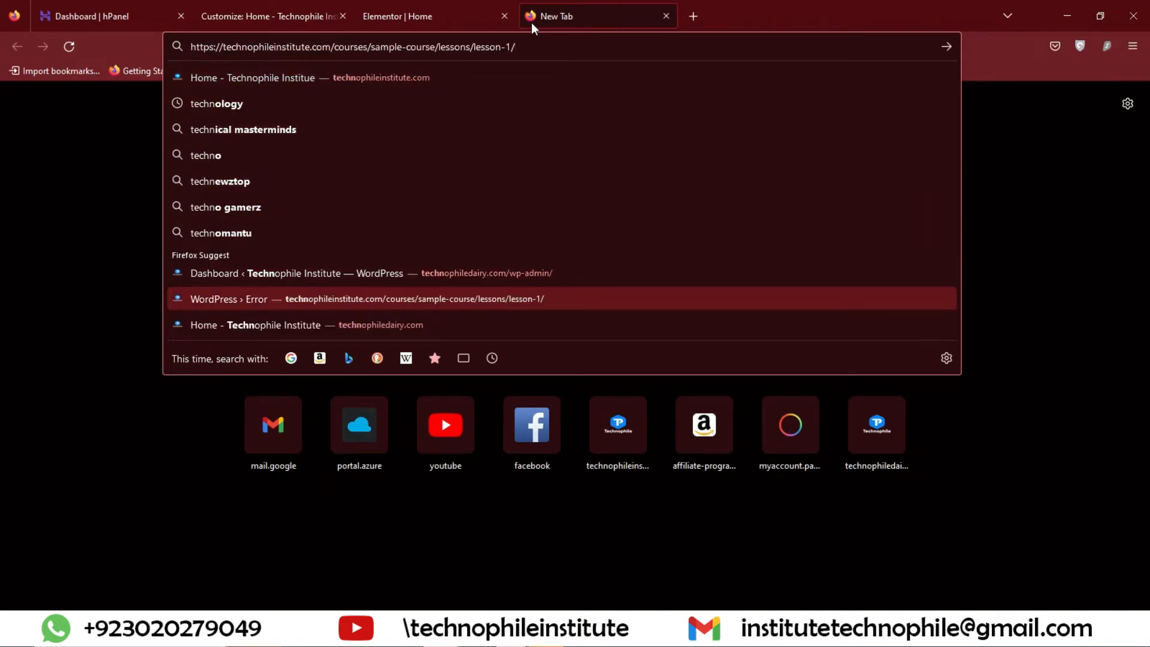
{"action": "key", "text": "Down"}
{"action": "key", "text": "Return"}
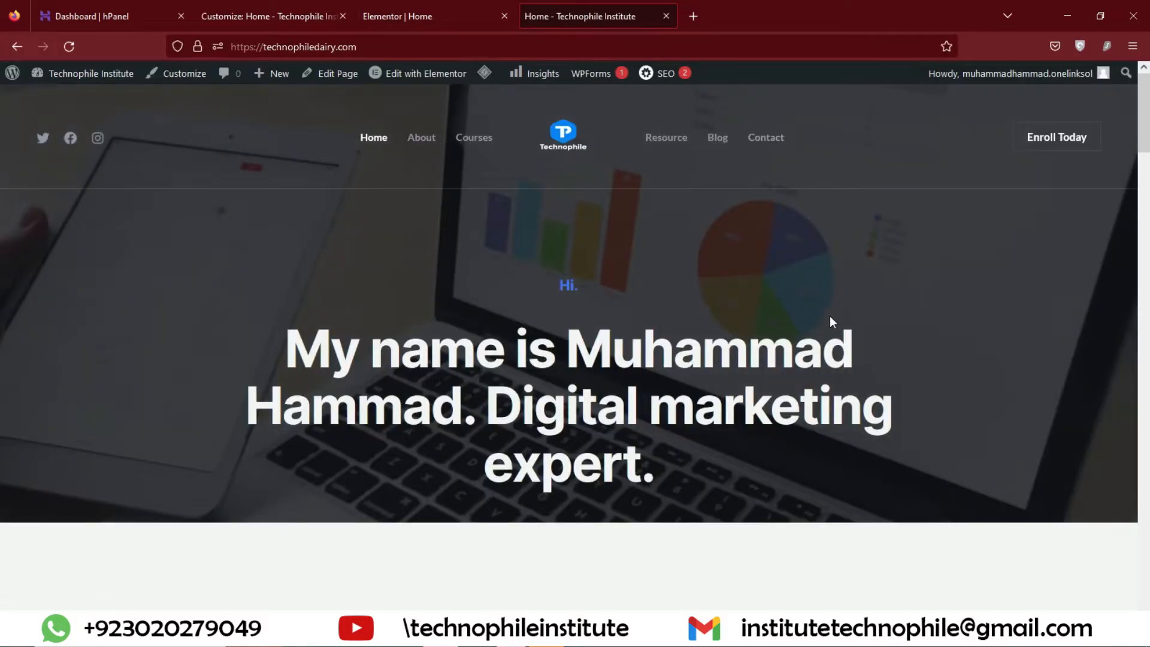
{"action": "scroll", "coordinate": [690, 228], "scroll_direction": "down", "scroll_amount": 20}
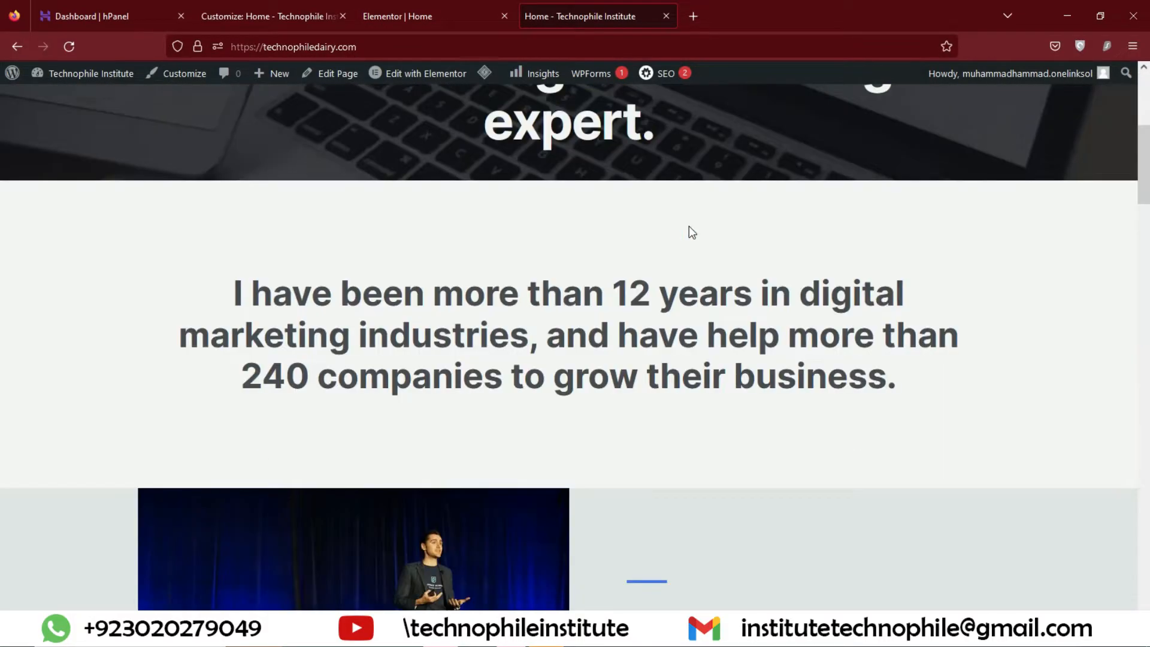
{"action": "scroll", "coordinate": [689, 232], "scroll_direction": "down", "scroll_amount": 15}
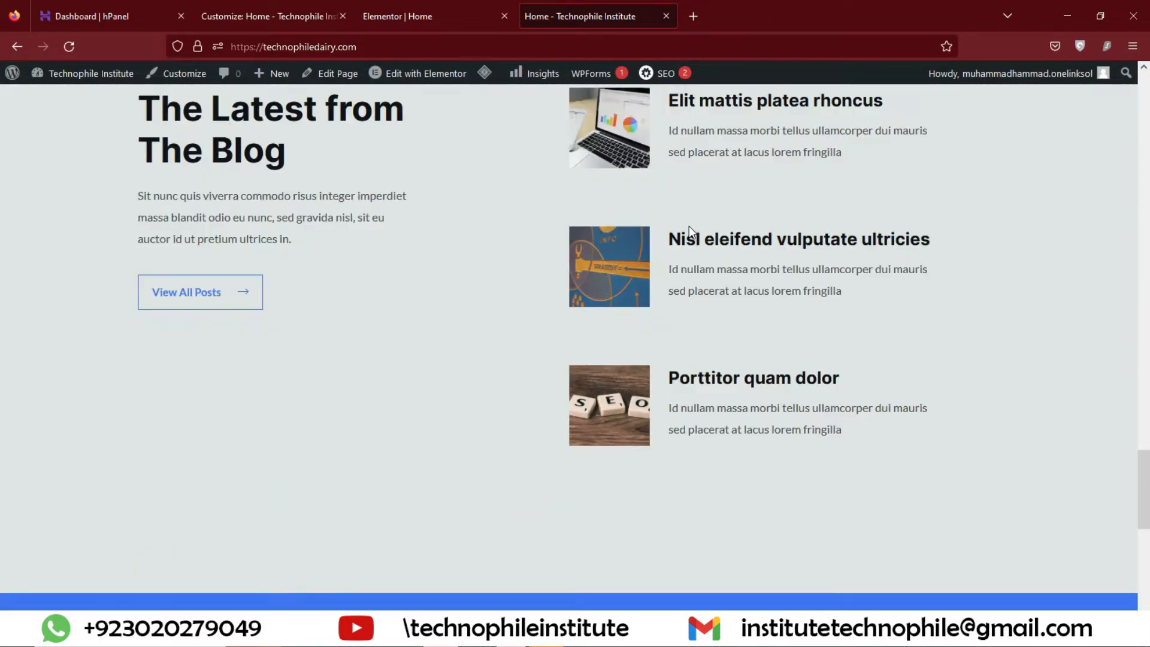
{"action": "scroll", "coordinate": [692, 407], "scroll_direction": "up", "scroll_amount": 4}
{"action": "scroll", "coordinate": [690, 397], "scroll_direction": "up", "scroll_amount": 20}
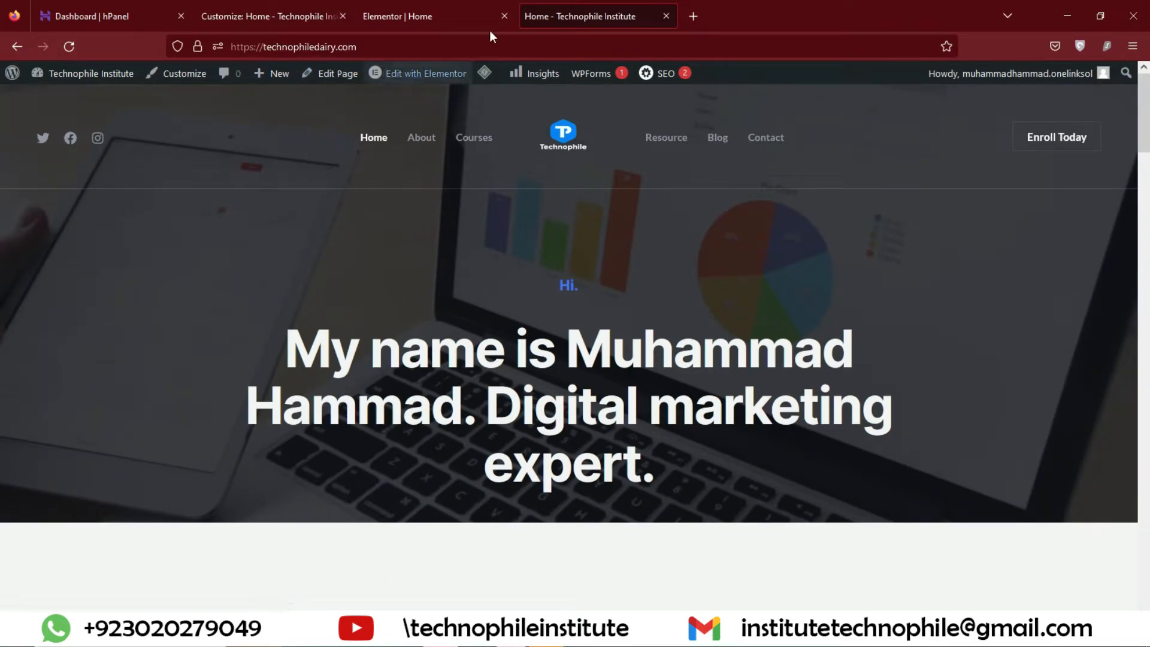
Look through the Customizer's sections in the other tab, opening and leaving the Blog settings
{"action": "left_click", "coordinate": [270, 16]}
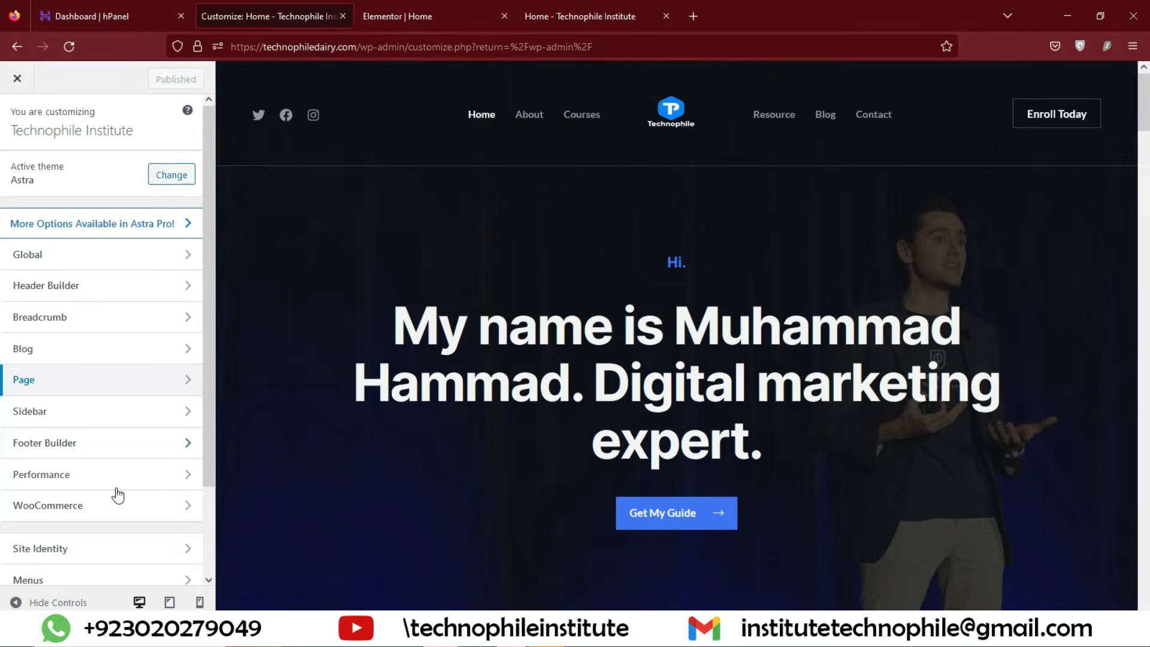
{"action": "scroll", "coordinate": [118, 495], "scroll_direction": "down", "scroll_amount": 2}
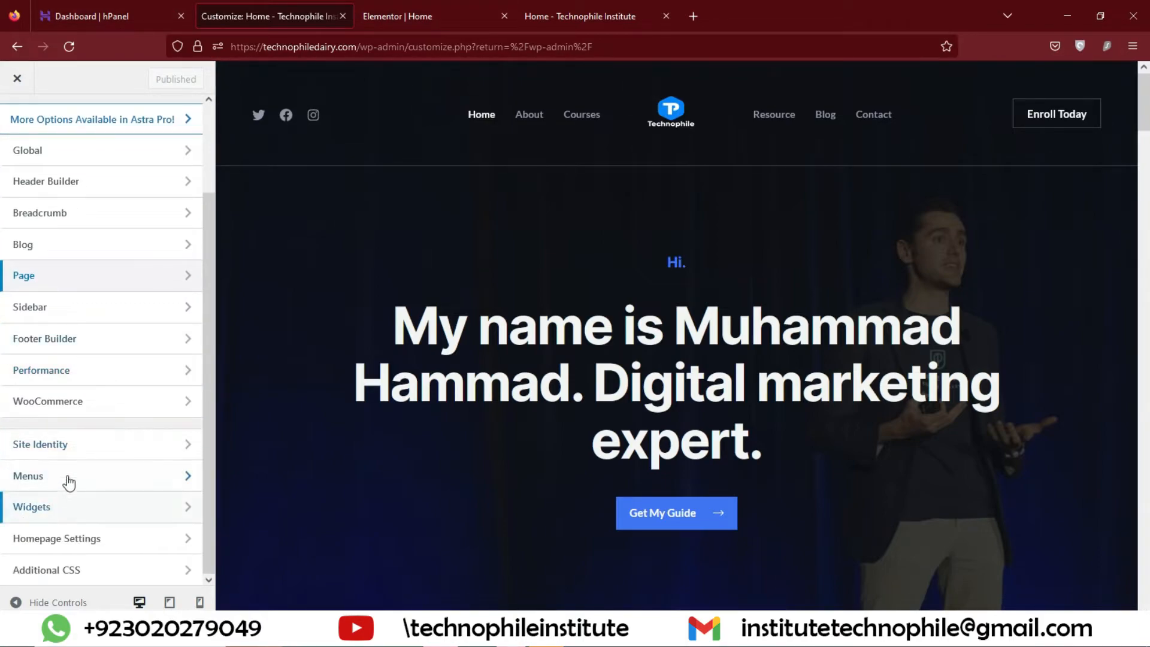
{"action": "scroll", "coordinate": [69, 481], "scroll_direction": "up", "scroll_amount": 2}
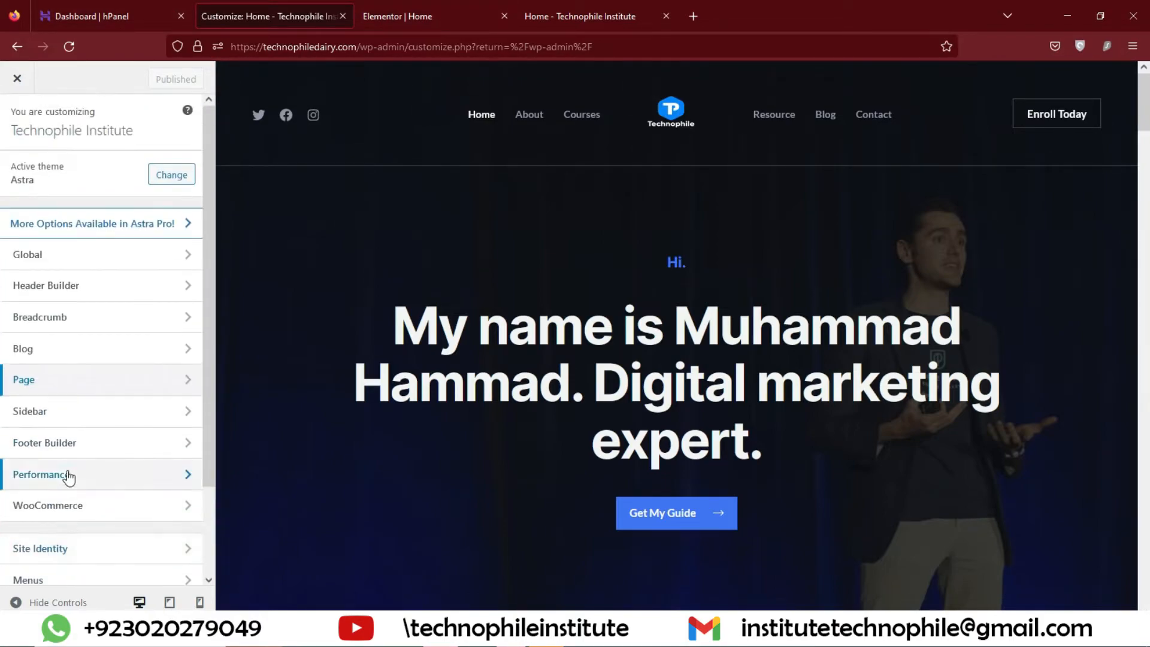
{"action": "left_click", "coordinate": [52, 350]}
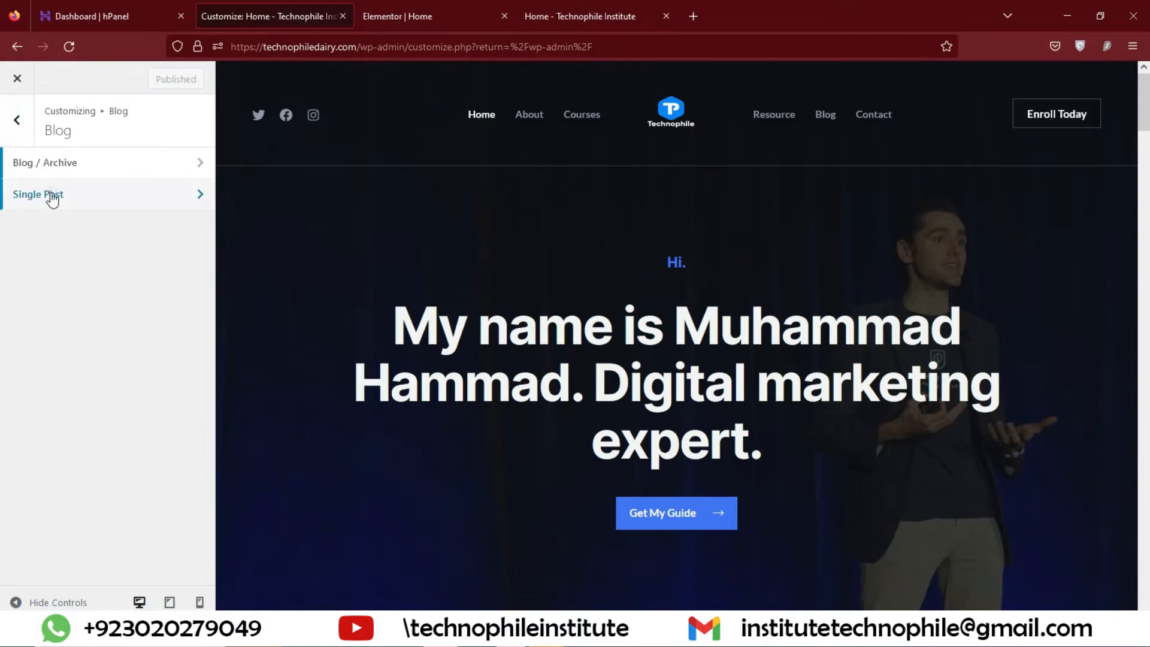
{"action": "left_click", "coordinate": [48, 194]}
{"action": "left_click", "coordinate": [23, 121]}
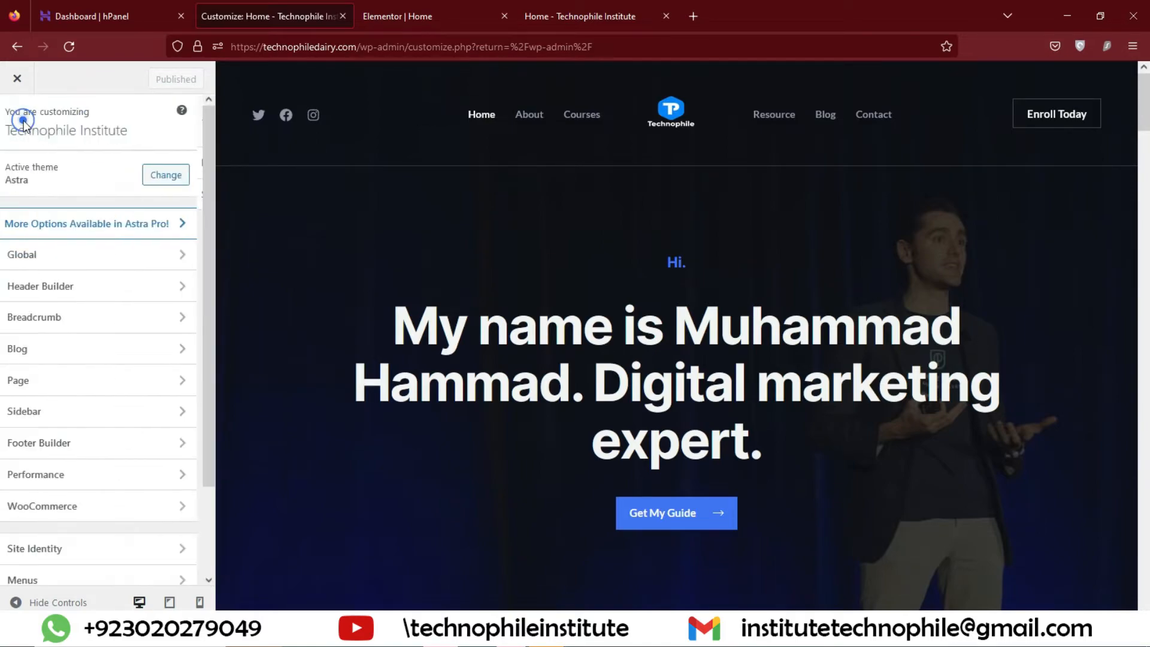
{"action": "scroll", "coordinate": [59, 145], "scroll_direction": "down", "scroll_amount": 2}
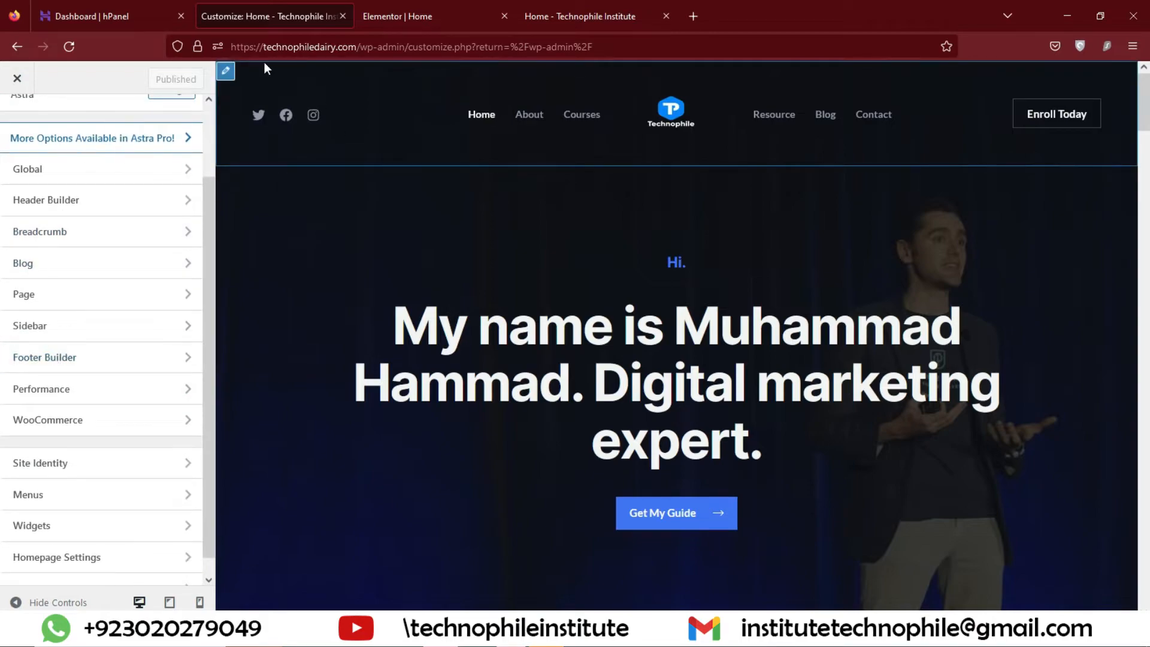
Leave the Customizer for the WordPress dashboard by shortening the page address to technophiledairy.com/wp-admin
{"action": "left_click_drag", "start_coordinate": [405, 47], "coordinate": [653, 68]}
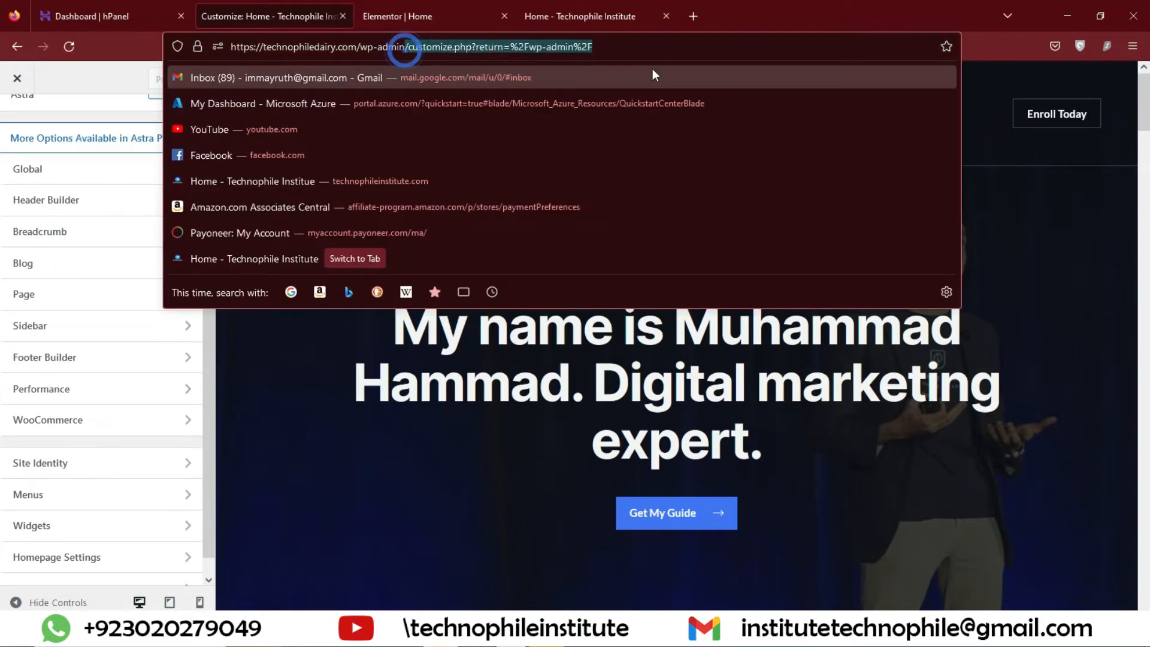
{"action": "key", "text": "BackSpace"}
{"action": "key", "text": "Return"}
{"action": "left_click", "coordinate": [428, 6]}
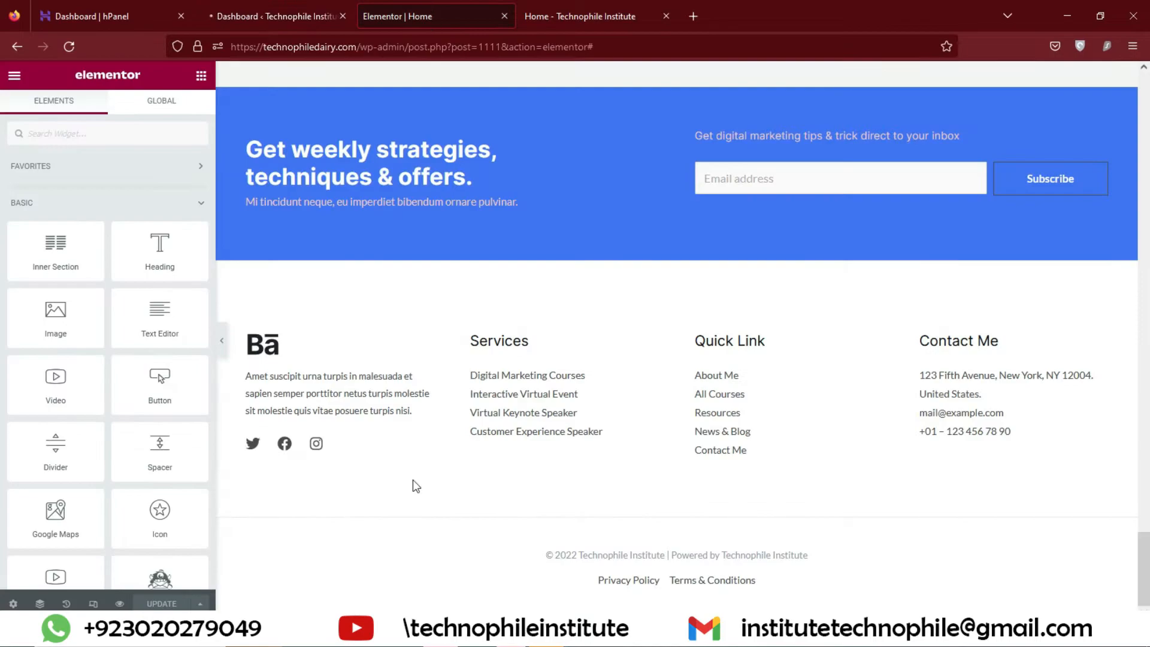
{"action": "left_click", "coordinate": [278, 18]}
Open the Footer Builder from the Astra Options page under Appearance and show the footer in the preview
{"action": "scroll", "coordinate": [39, 371], "scroll_direction": "down", "scroll_amount": 5}
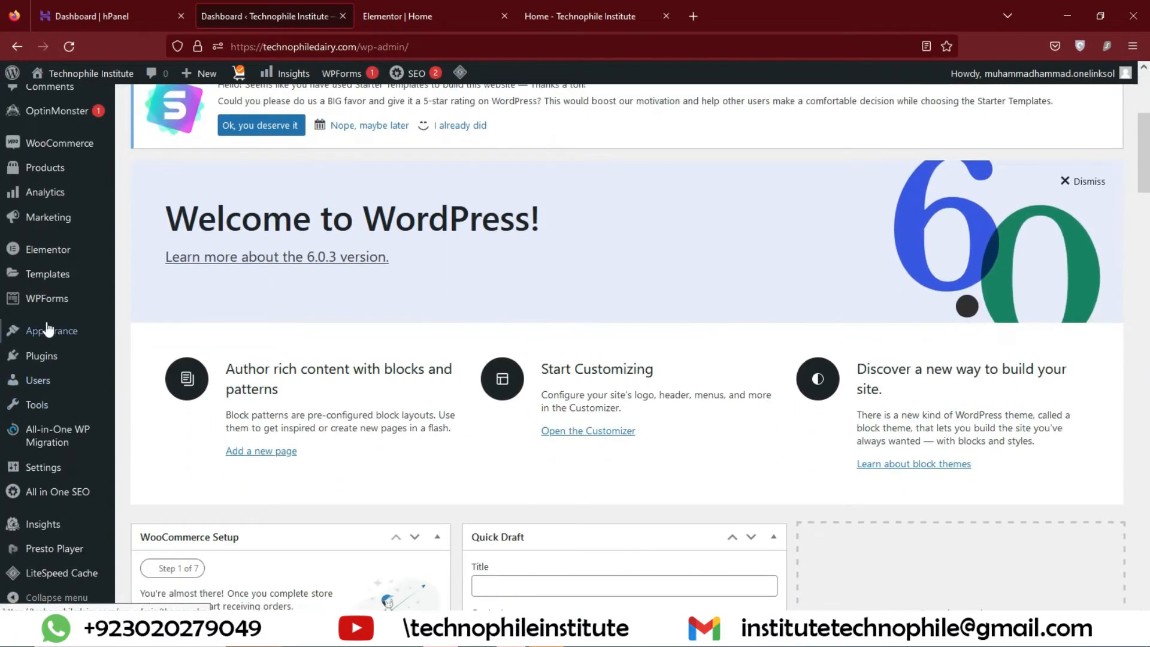
{"action": "mouse_move", "coordinate": [48, 329]}
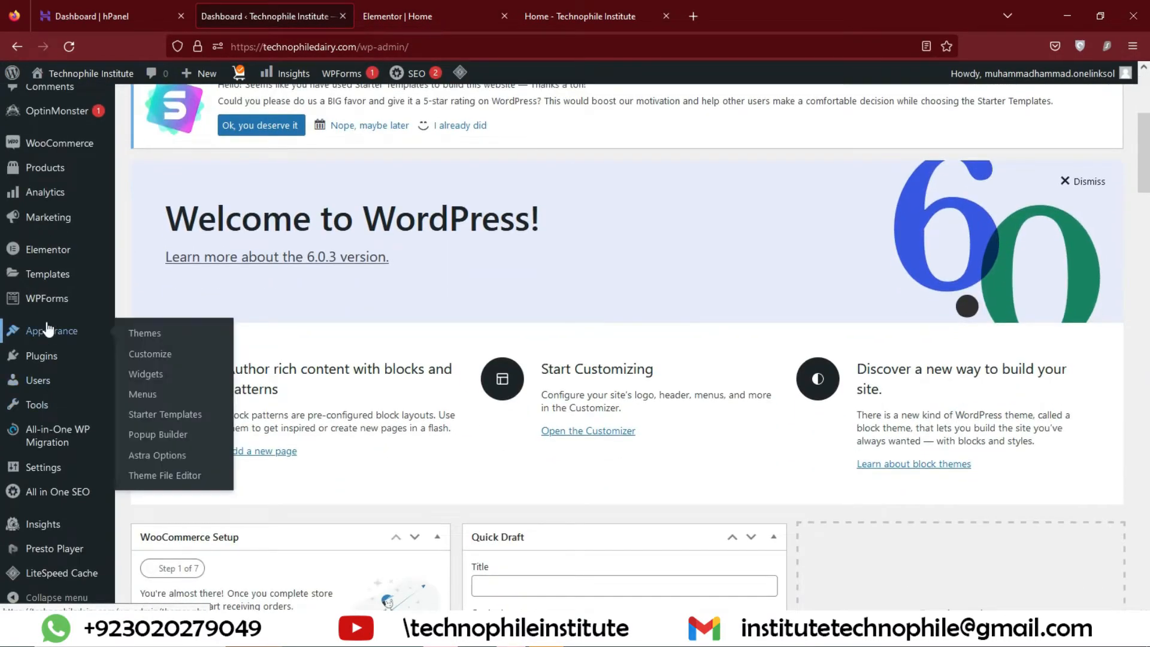
{"action": "left_click", "coordinate": [168, 457]}
{"action": "scroll", "coordinate": [466, 479], "scroll_direction": "down", "scroll_amount": 5}
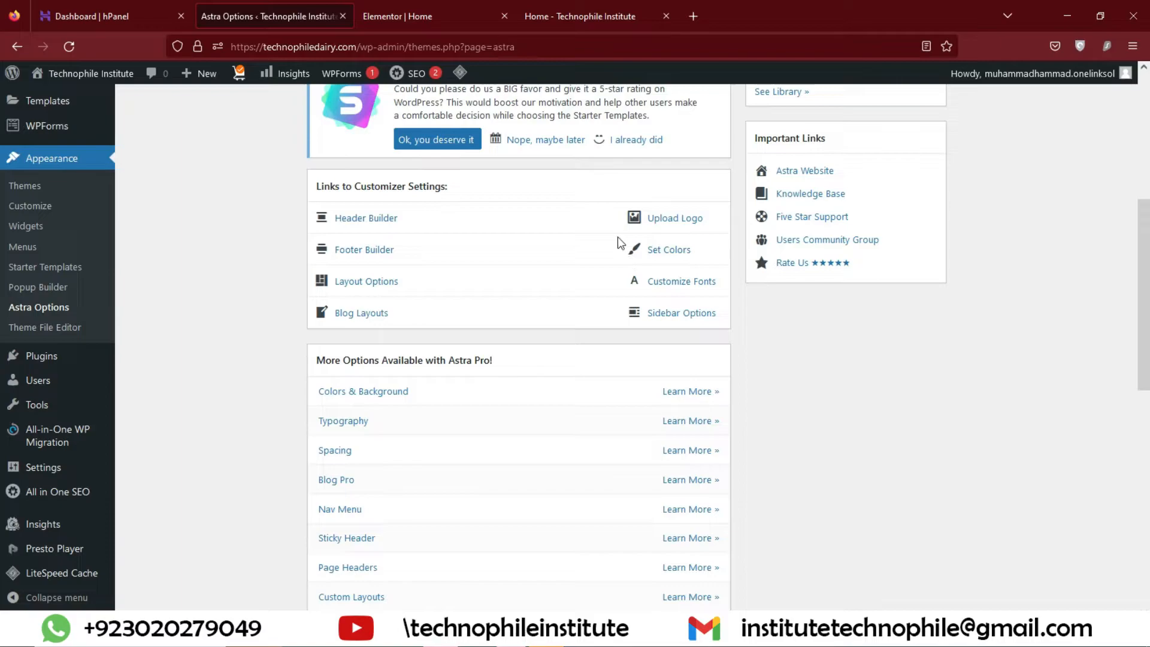
{"action": "left_click", "coordinate": [348, 253]}
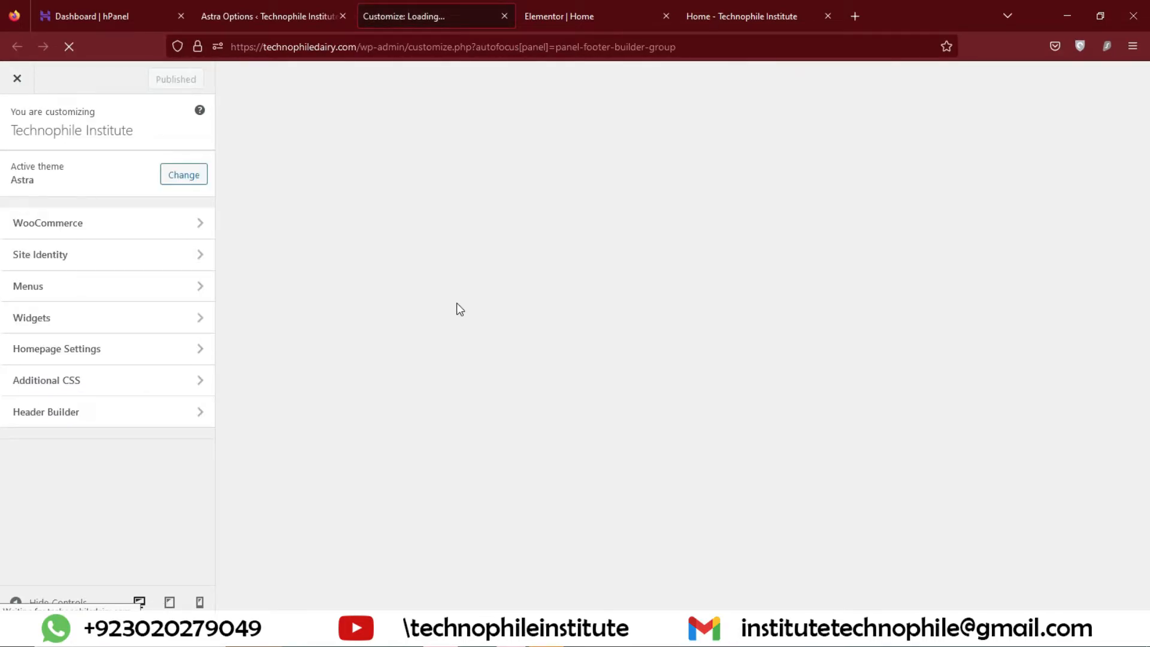
{"action": "scroll", "coordinate": [555, 351], "scroll_direction": "down", "scroll_amount": 20}
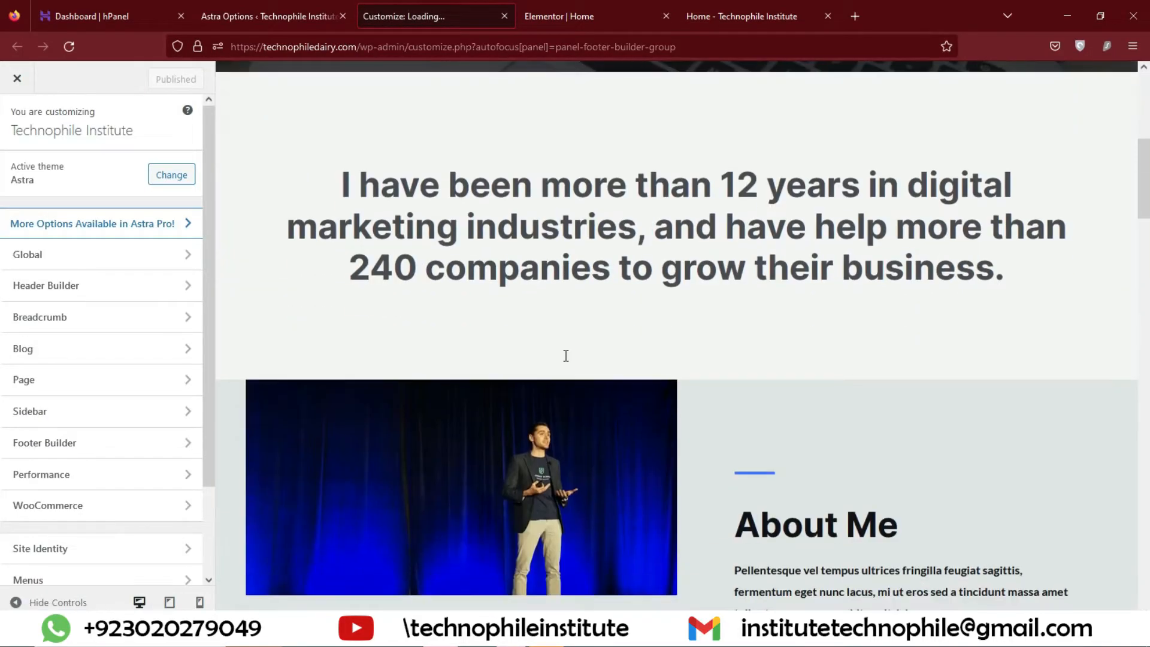
{"action": "scroll", "coordinate": [631, 398], "scroll_direction": "down", "scroll_amount": 10}
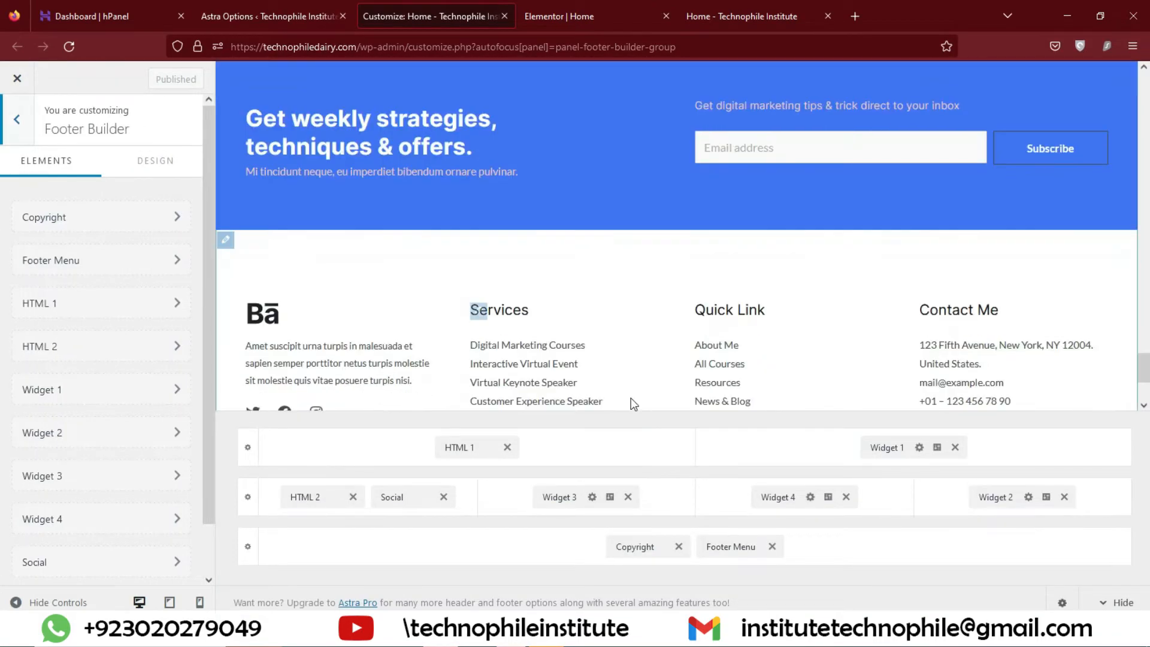
{"action": "scroll", "coordinate": [543, 299], "scroll_direction": "up", "scroll_amount": 3}
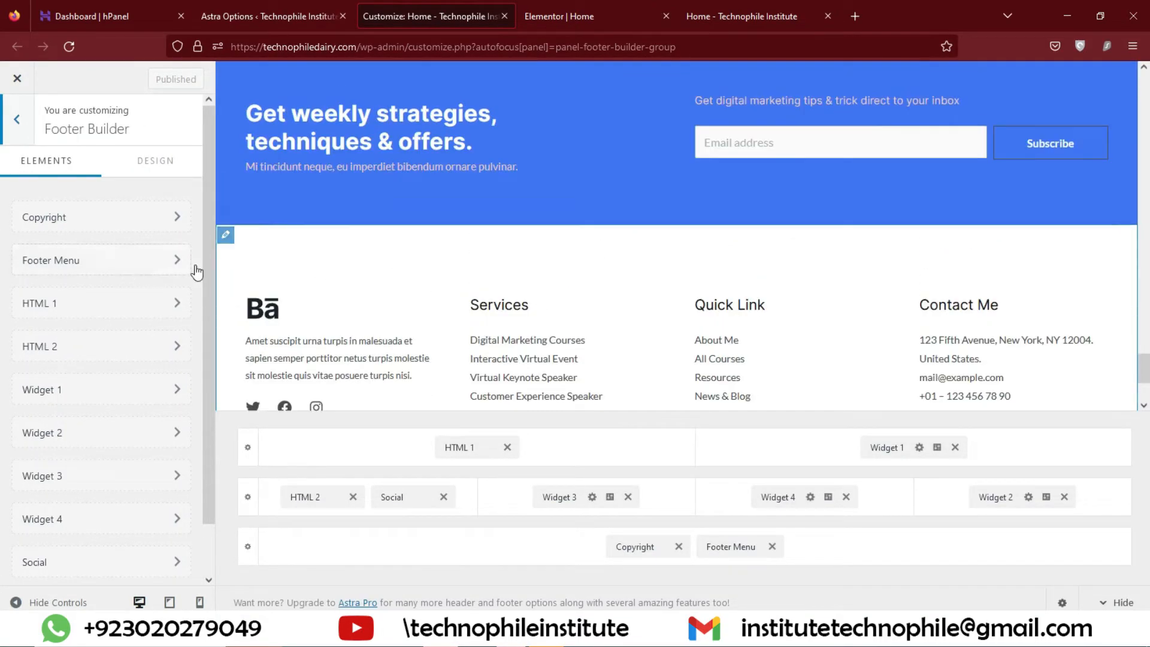
Open the Primary Footer settings and the HTML 2 element containing the Bā logo and its paragraph
{"action": "left_click", "coordinate": [227, 236]}
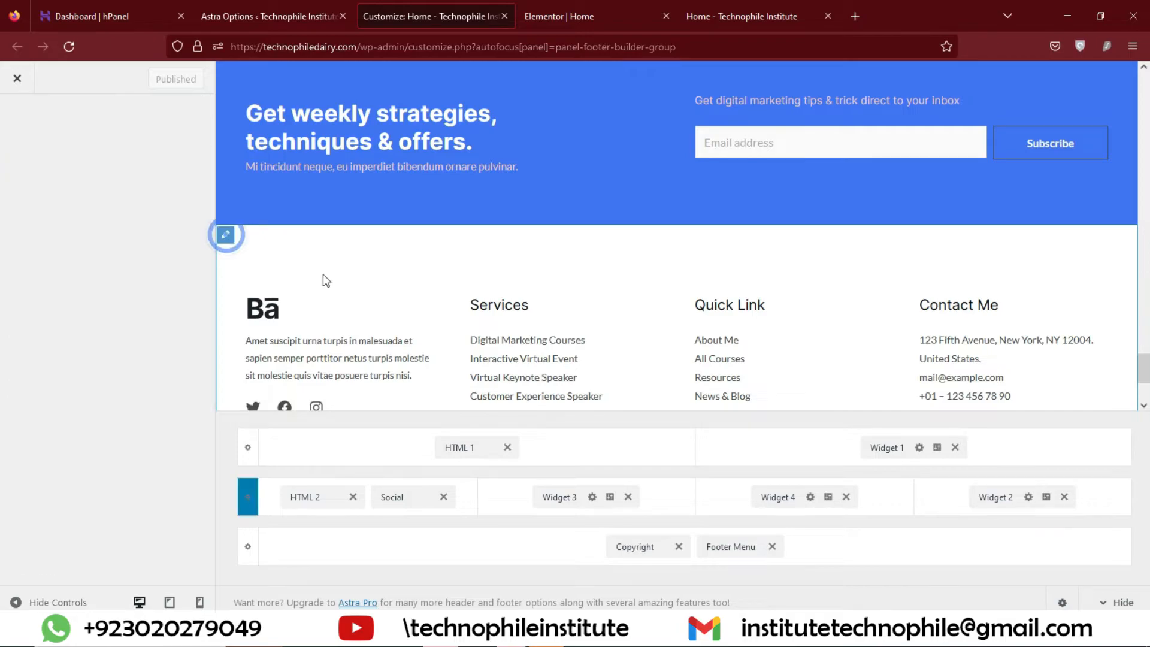
{"action": "scroll", "coordinate": [334, 342], "scroll_direction": "down", "scroll_amount": 2}
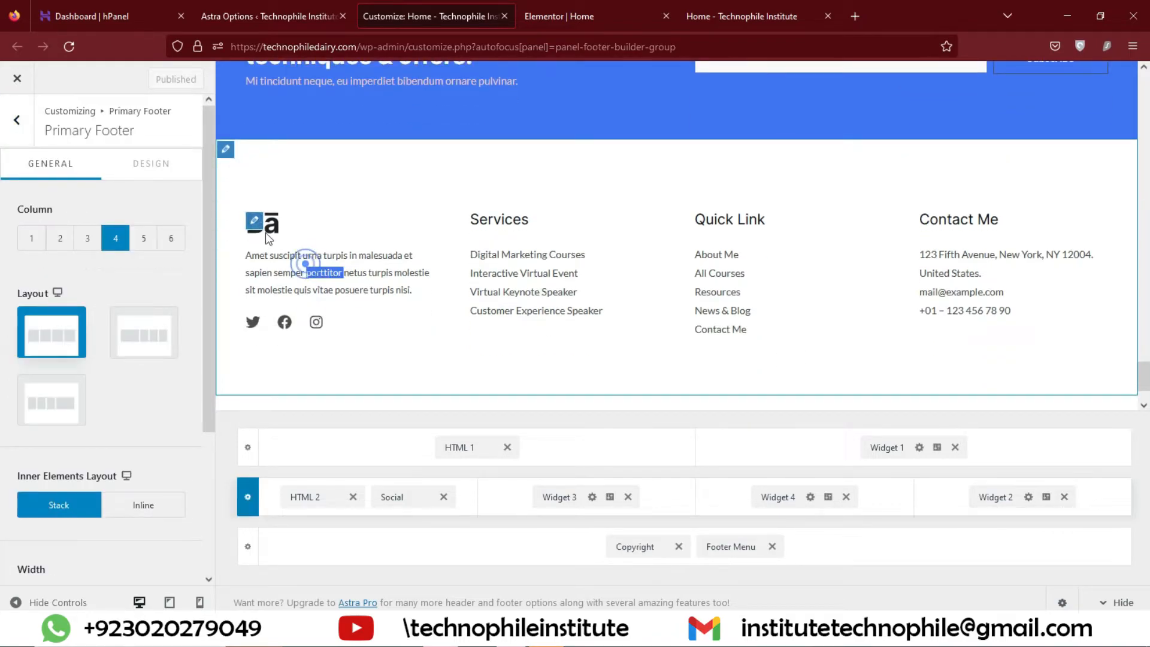
{"action": "left_click", "coordinate": [255, 225]}
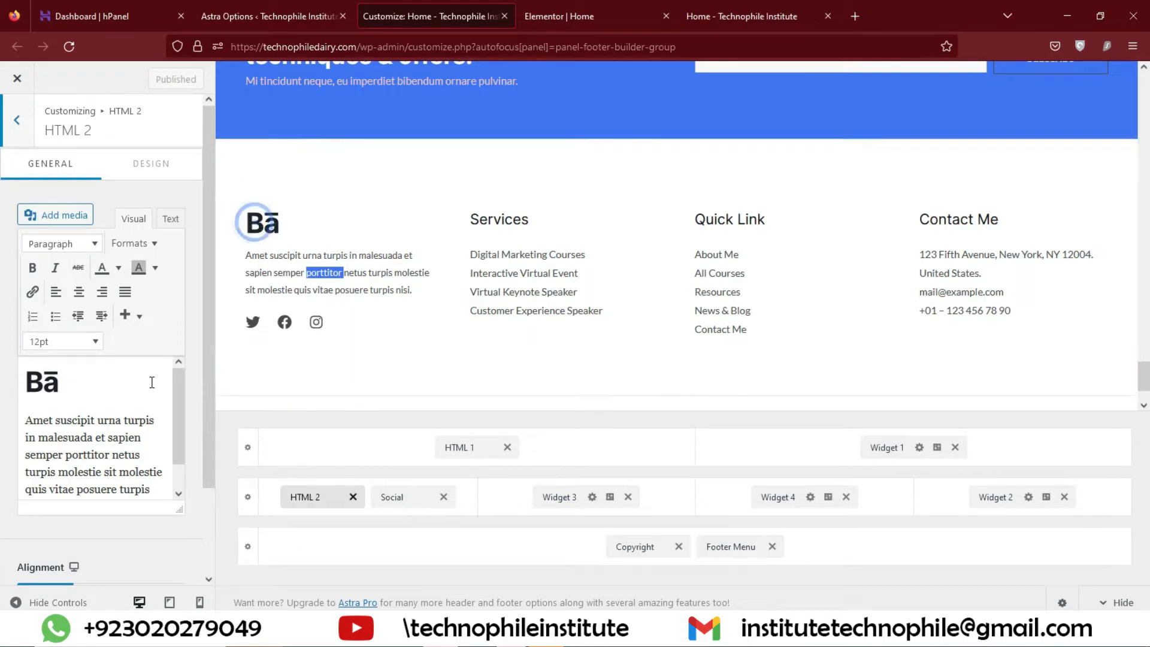
{"action": "scroll", "coordinate": [86, 422], "scroll_direction": "down", "scroll_amount": 1}
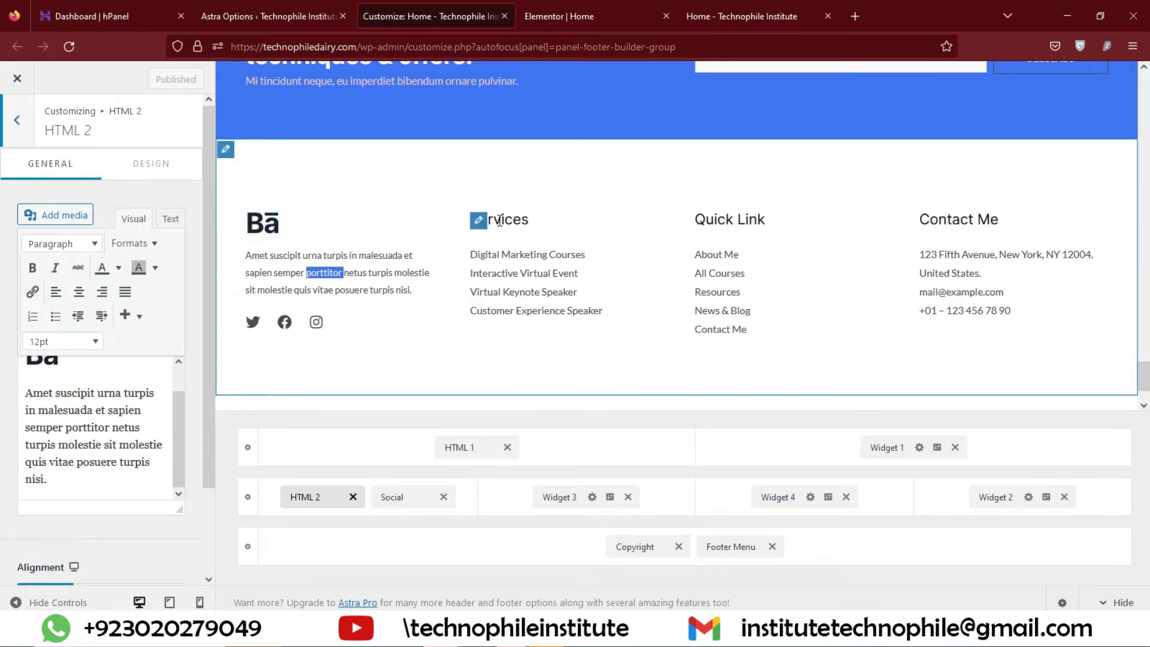
Open the footer's Services menu for editing and expand its Digital Marketing Courses item
{"action": "left_click", "coordinate": [478, 221]}
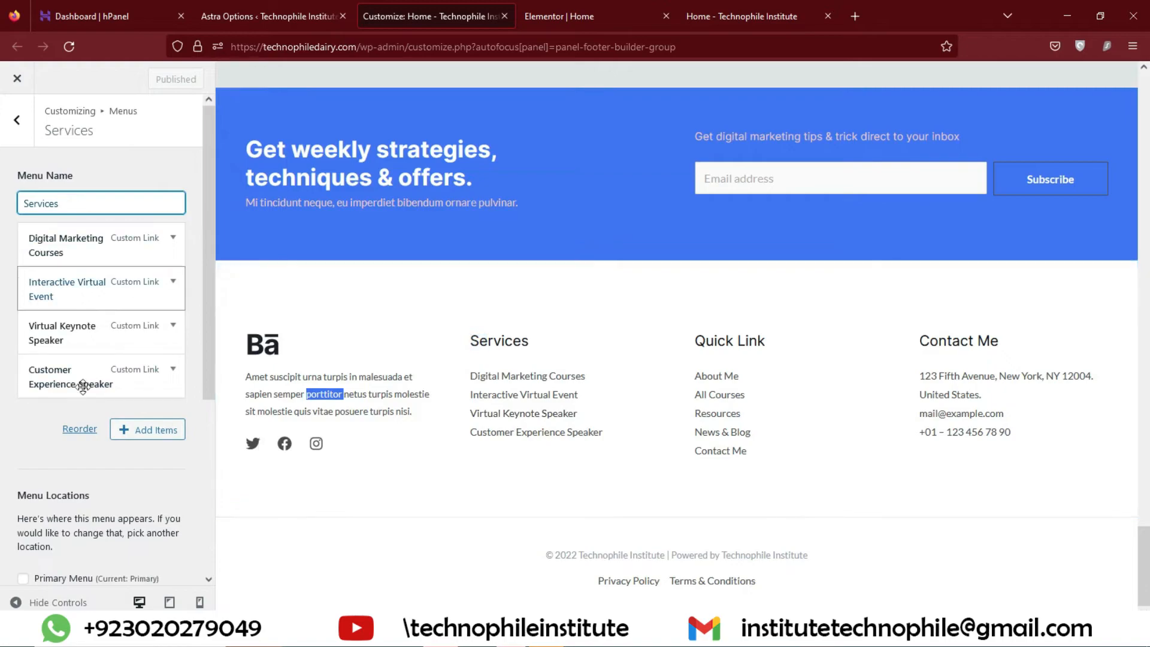
{"action": "left_click", "coordinate": [172, 238]}
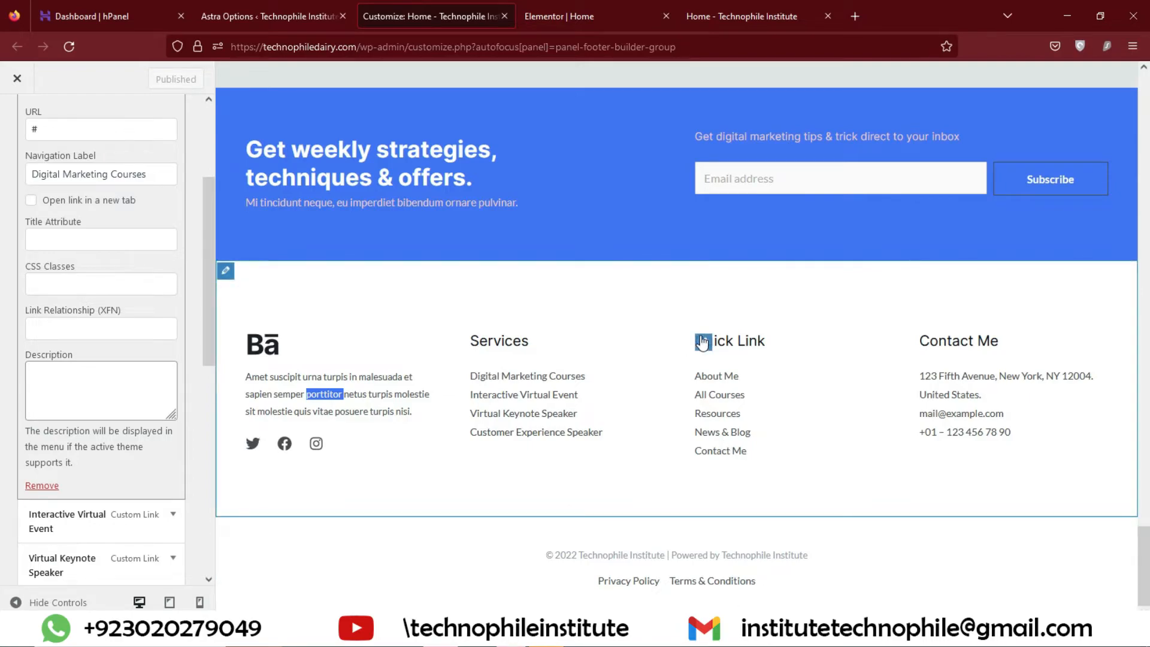
{"action": "right_click", "coordinate": [489, 273]}
{"action": "left_click", "coordinate": [437, 283]}
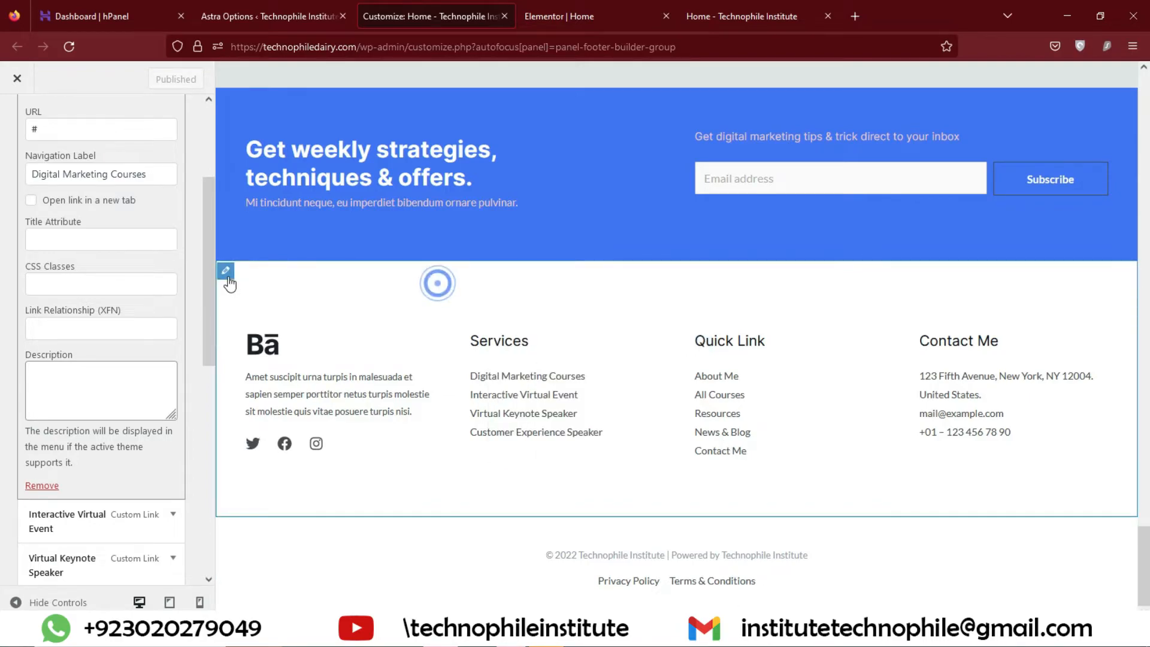
Reopen the Primary Footer settings, review the General layout options and show the Design options
{"action": "left_click", "coordinate": [226, 273]}
{"action": "left_click", "coordinate": [226, 272]}
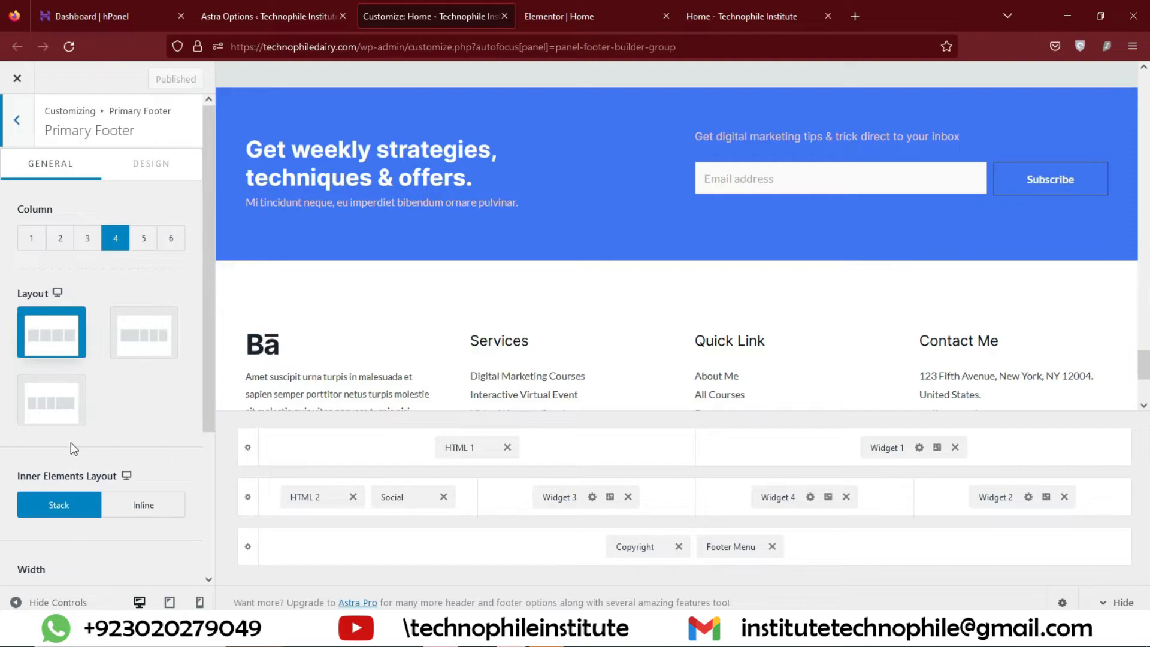
{"action": "scroll", "coordinate": [119, 426], "scroll_direction": "down", "scroll_amount": 3}
{"action": "scroll", "coordinate": [118, 427], "scroll_direction": "up", "scroll_amount": 3}
{"action": "scroll", "coordinate": [51, 243], "scroll_direction": "down", "scroll_amount": 3}
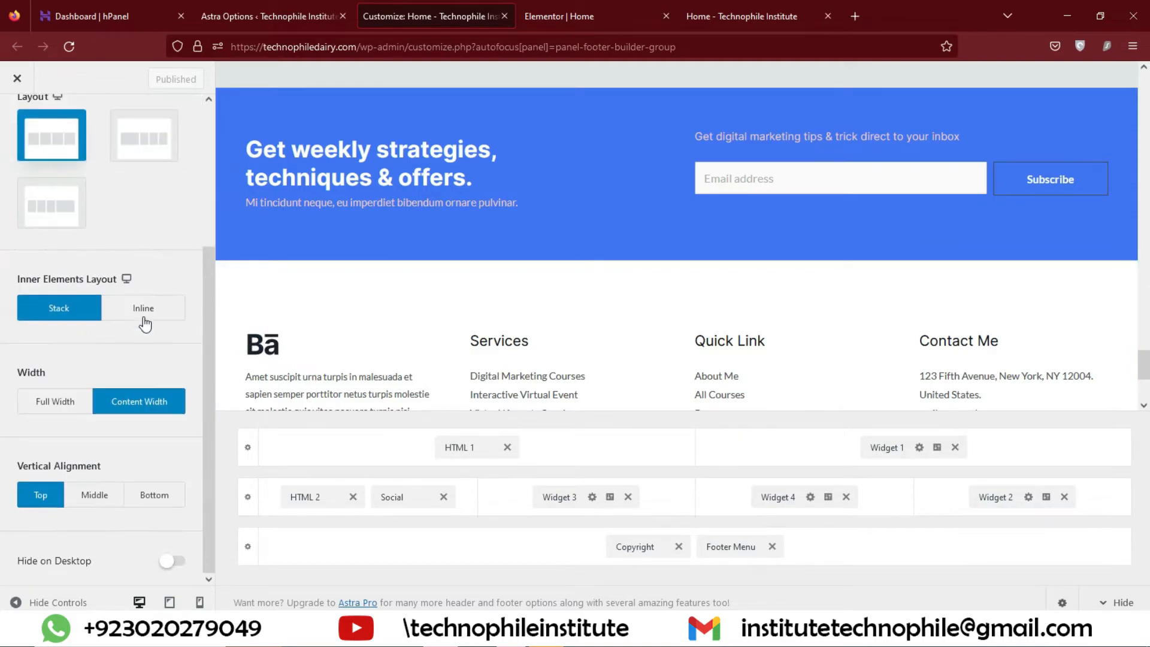
{"action": "scroll", "coordinate": [156, 419], "scroll_direction": "up", "scroll_amount": 4}
{"action": "left_click", "coordinate": [137, 166]}
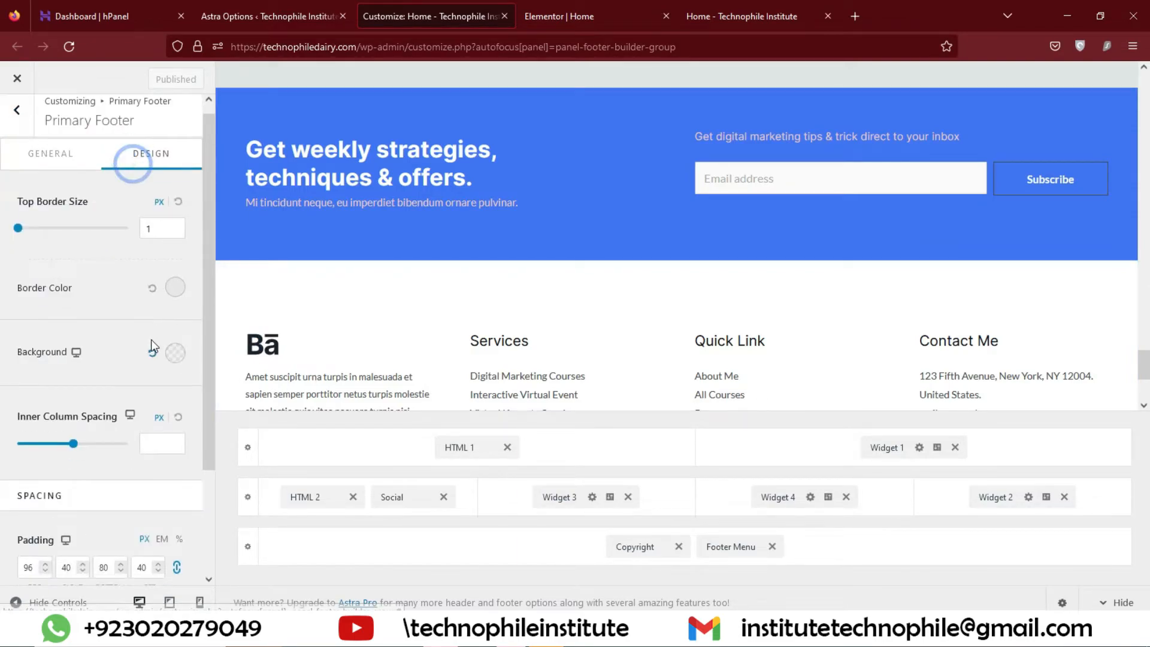
Remove Widget 1, Widget 4, Widget 3 and Widget 2 from the footer layout
{"action": "scroll", "coordinate": [157, 312], "scroll_direction": "down", "scroll_amount": 2}
{"action": "scroll", "coordinate": [109, 394], "scroll_direction": "up", "scroll_amount": 3}
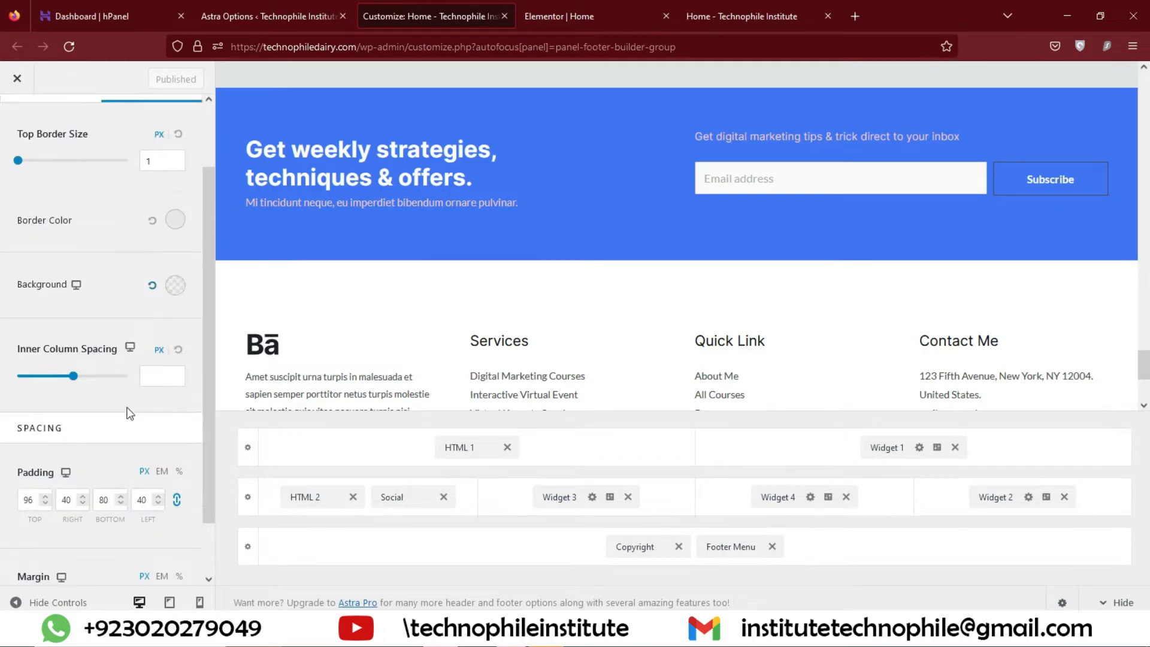
{"action": "left_click", "coordinate": [955, 448]}
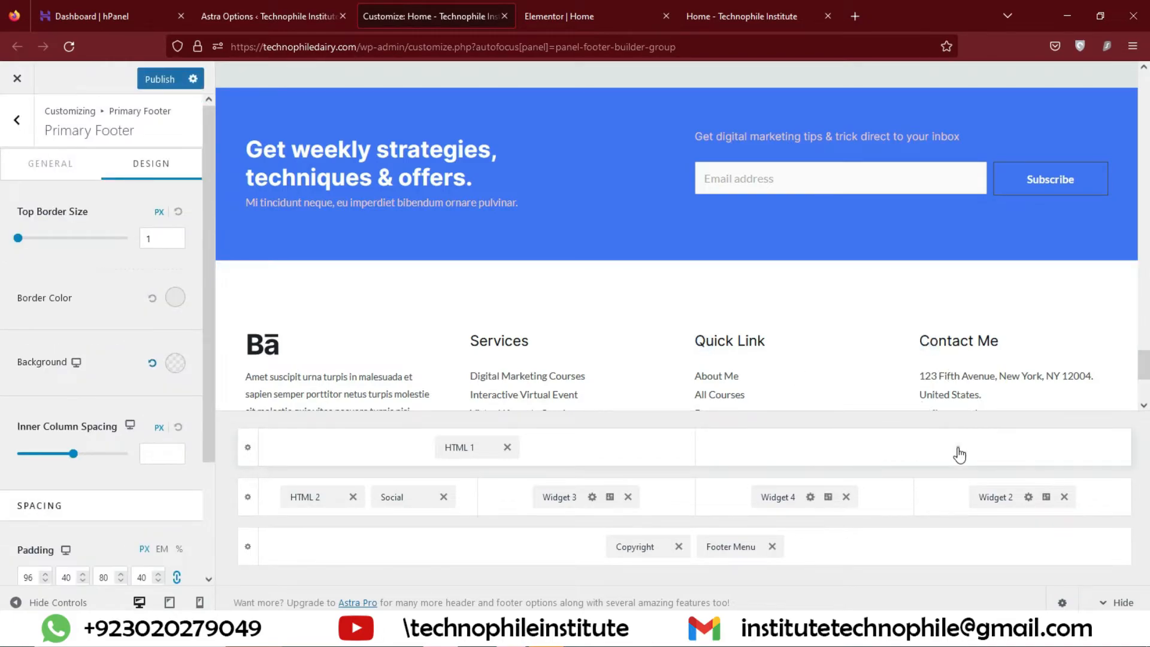
{"action": "left_click", "coordinate": [846, 497]}
{"action": "left_click", "coordinate": [628, 497]}
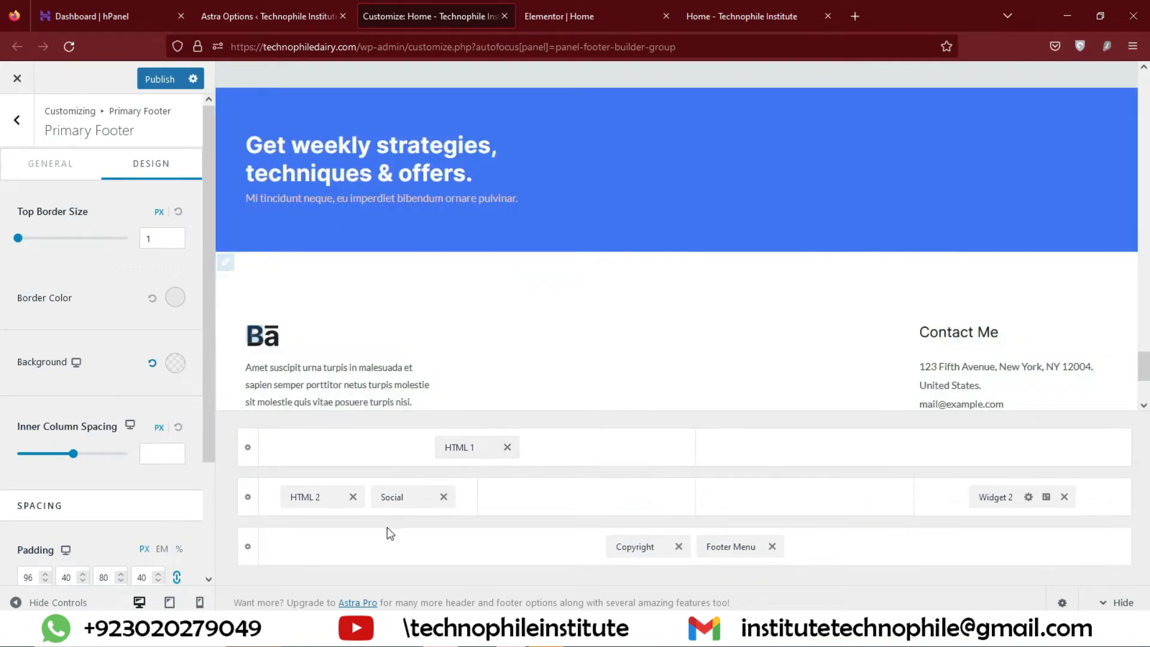
{"action": "left_click", "coordinate": [1064, 496]}
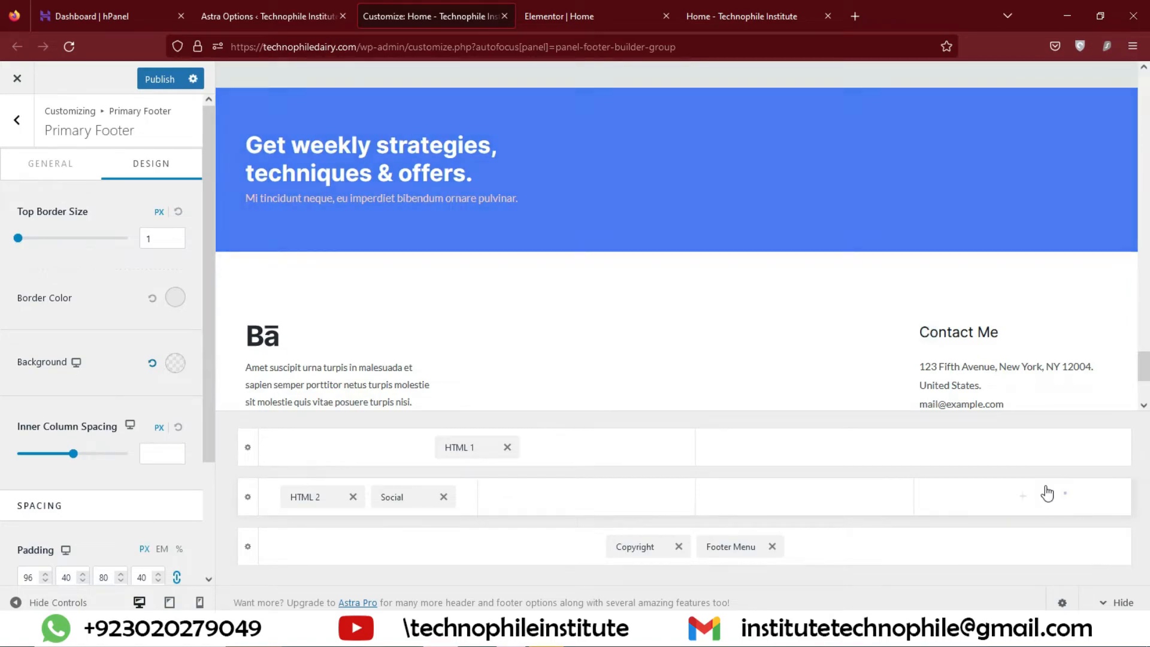
Review the home page preview from the footer up through the blog and About Me sections to the header
{"action": "scroll", "coordinate": [628, 295], "scroll_direction": "up", "scroll_amount": 10}
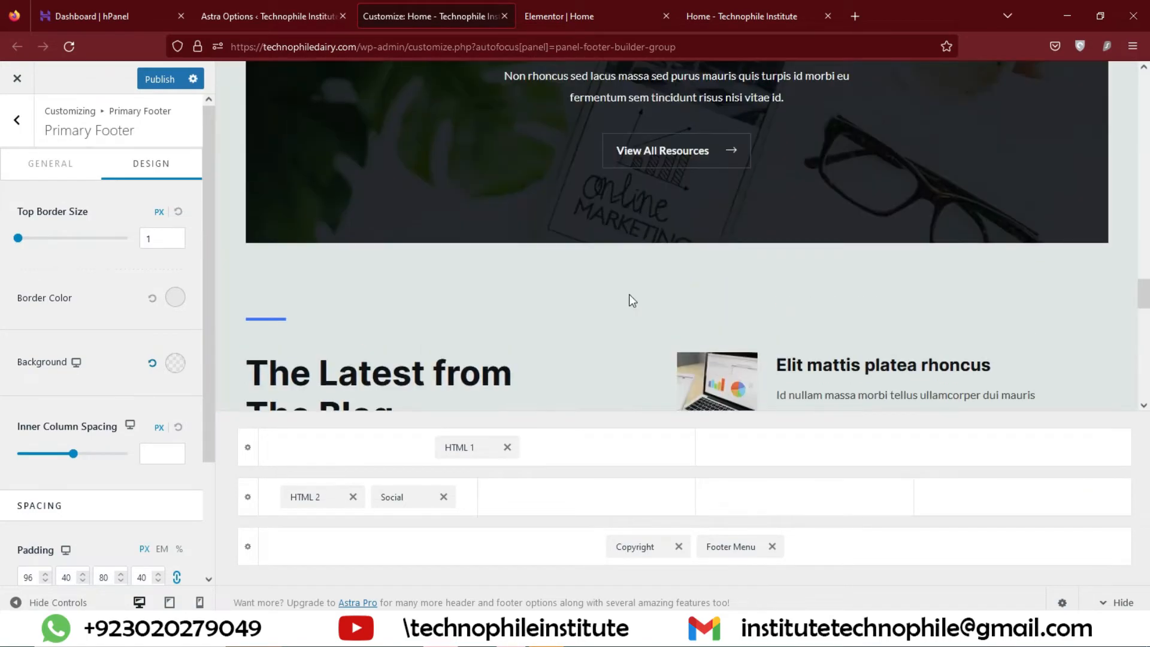
{"action": "scroll", "coordinate": [632, 300], "scroll_direction": "up", "scroll_amount": 15}
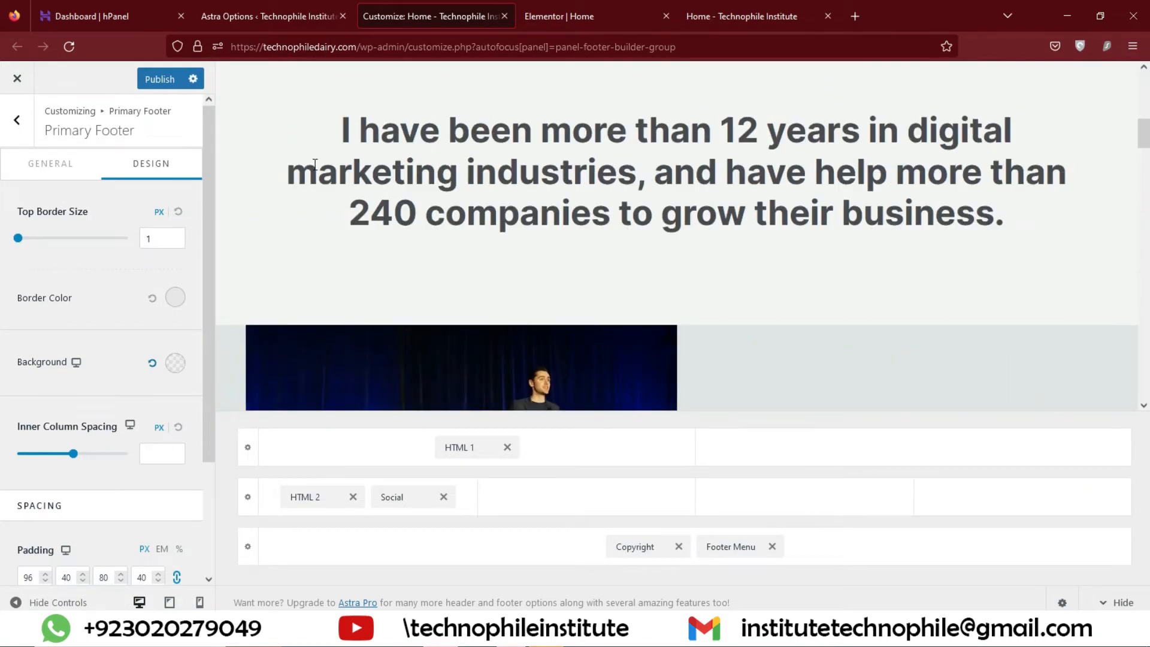
{"action": "scroll", "coordinate": [881, 262], "scroll_direction": "down", "scroll_amount": 3}
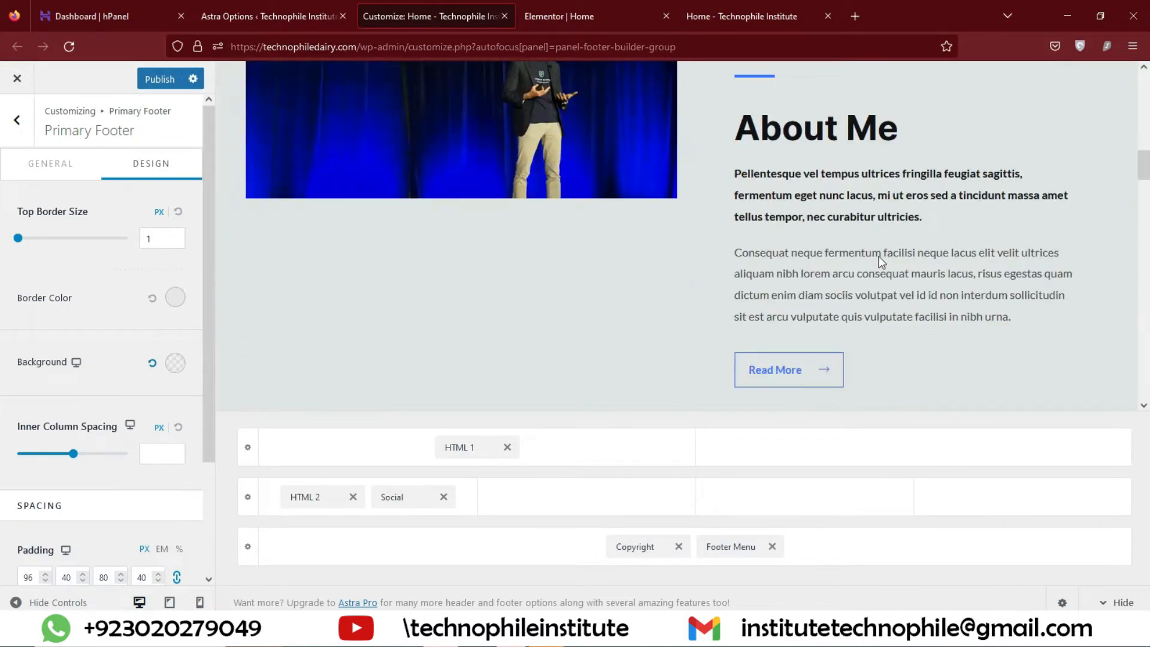
{"action": "scroll", "coordinate": [420, 305], "scroll_direction": "down", "scroll_amount": 3}
{"action": "scroll", "coordinate": [719, 251], "scroll_direction": "up", "scroll_amount": 7}
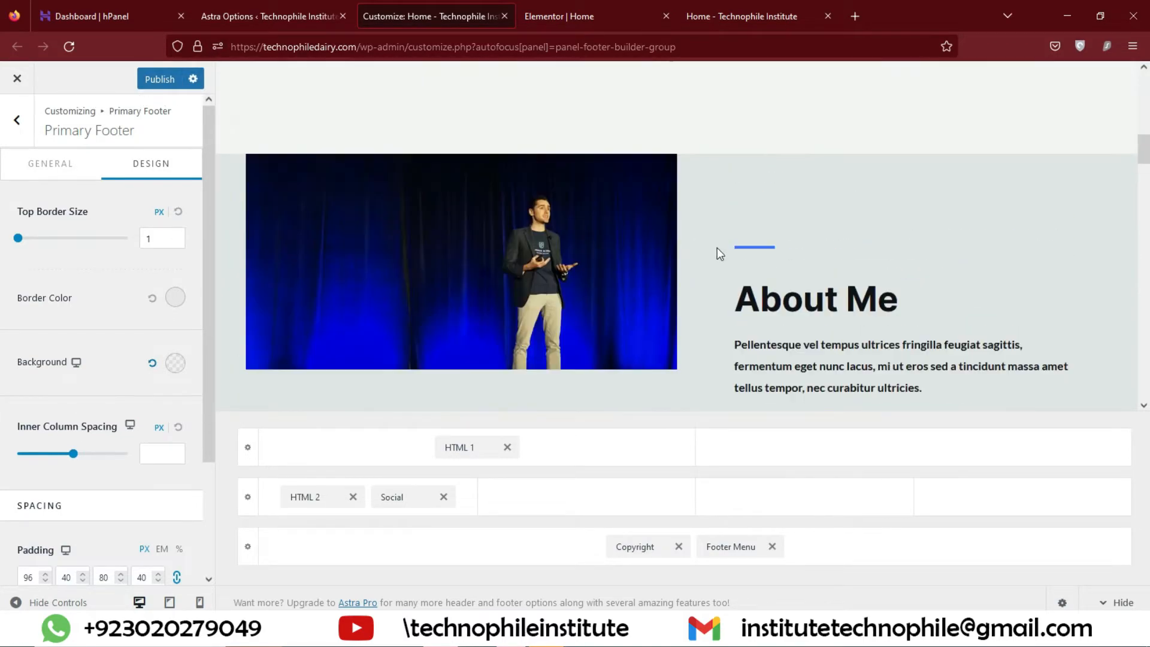
{"action": "scroll", "coordinate": [717, 246], "scroll_direction": "up", "scroll_amount": 5}
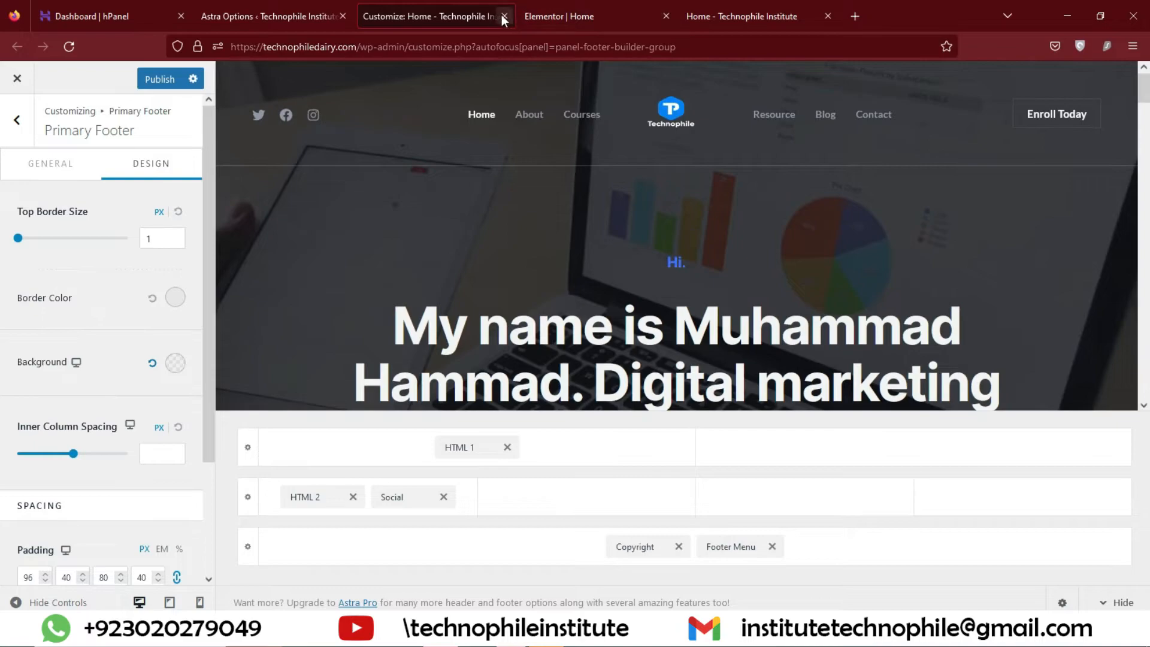
View the live site's home page, open its Blog page and look through the posts
{"action": "left_click", "coordinate": [796, 8]}
{"action": "scroll", "coordinate": [659, 294], "scroll_direction": "down", "scroll_amount": 3}
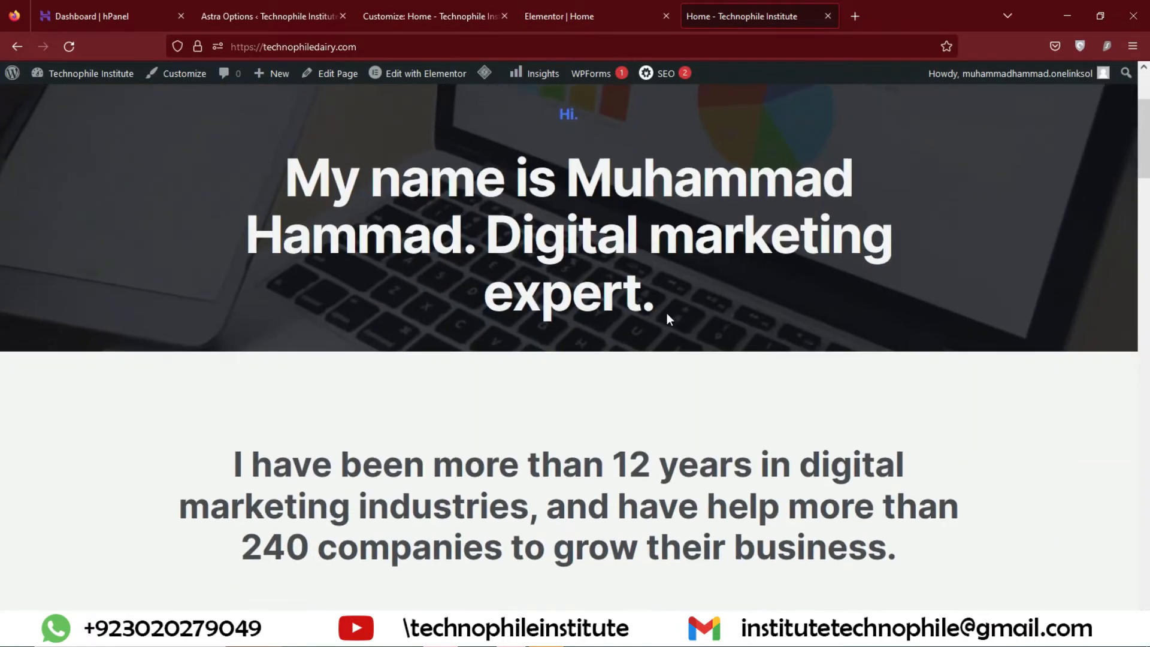
{"action": "scroll", "coordinate": [687, 323], "scroll_direction": "down", "scroll_amount": 3}
{"action": "scroll", "coordinate": [513, 156], "scroll_direction": "up", "scroll_amount": 6}
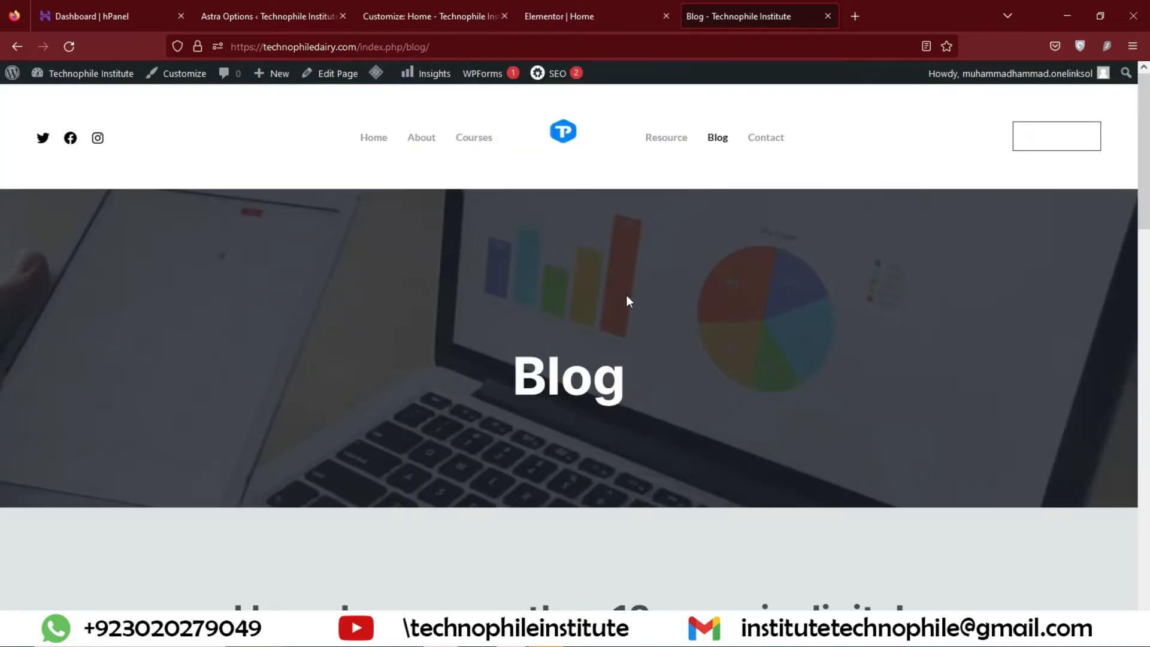
{"action": "scroll", "coordinate": [630, 318], "scroll_direction": "down", "scroll_amount": 6}
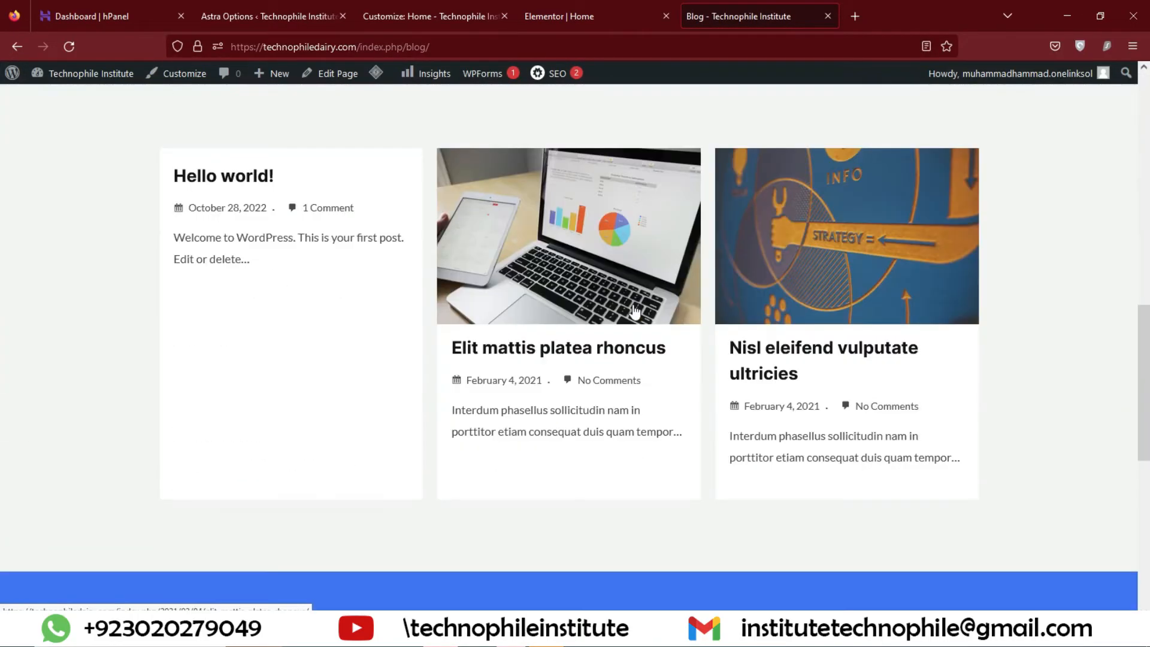
{"action": "scroll", "coordinate": [635, 312], "scroll_direction": "down", "scroll_amount": 2}
{"action": "scroll", "coordinate": [677, 352], "scroll_direction": "up", "scroll_amount": 10}
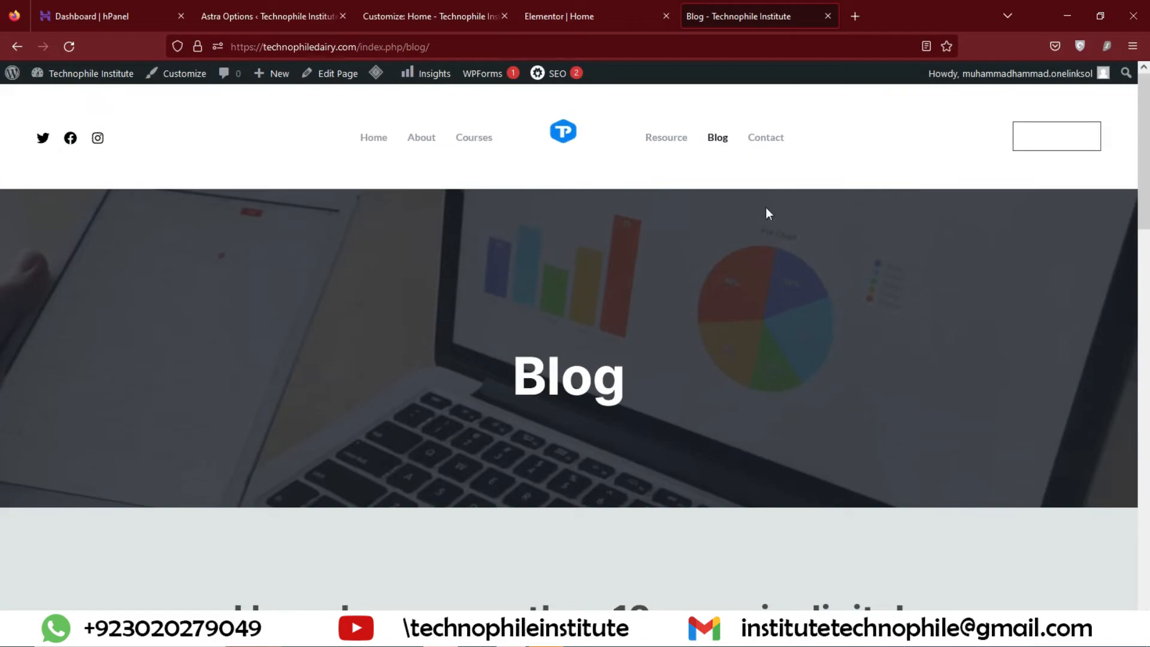
Open the live site's Courses page and review its Featured Courses and testimonials sections
{"action": "left_click", "coordinate": [479, 139]}
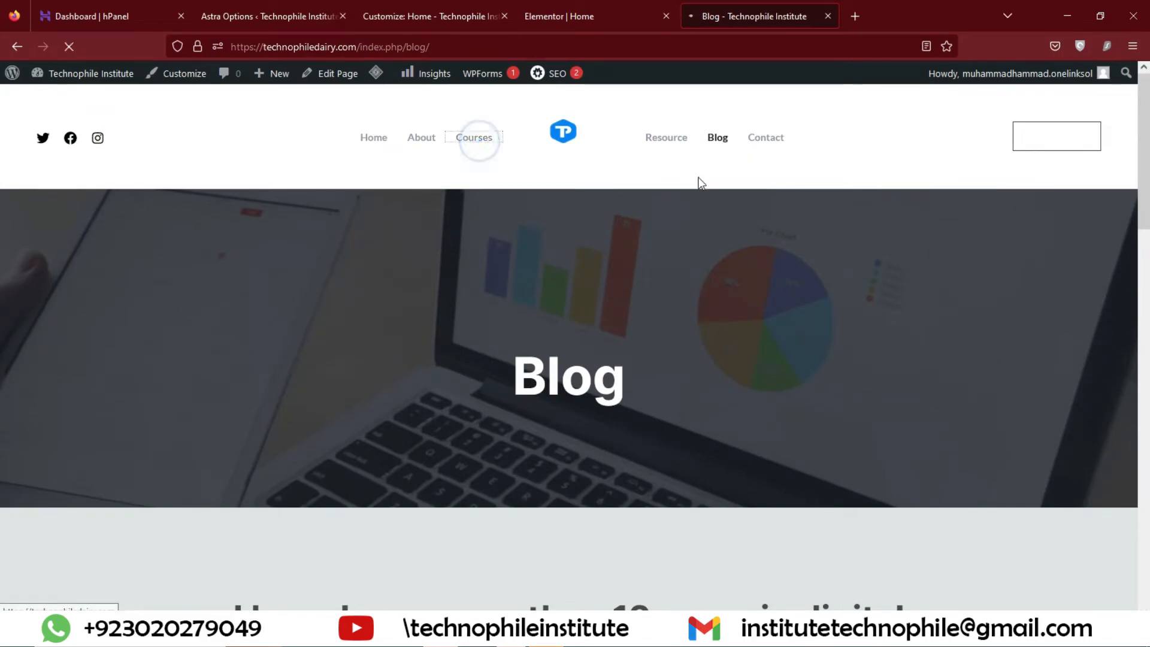
{"action": "scroll", "coordinate": [617, 275], "scroll_direction": "down", "scroll_amount": 10}
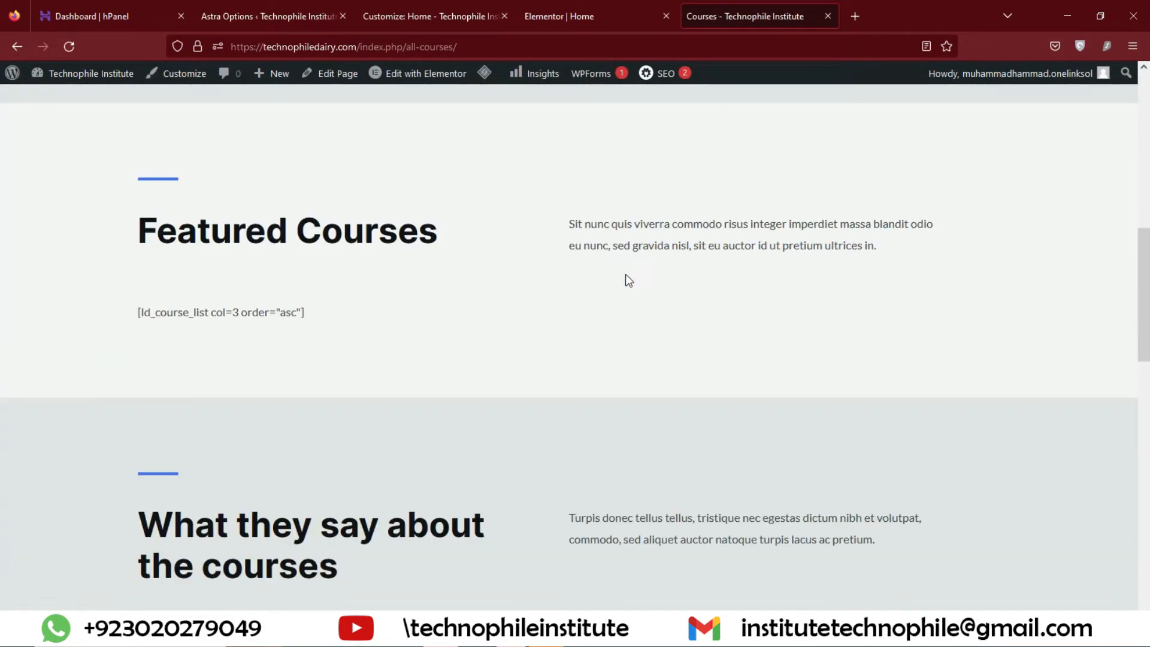
{"action": "scroll", "coordinate": [563, 279], "scroll_direction": "down", "scroll_amount": 8}
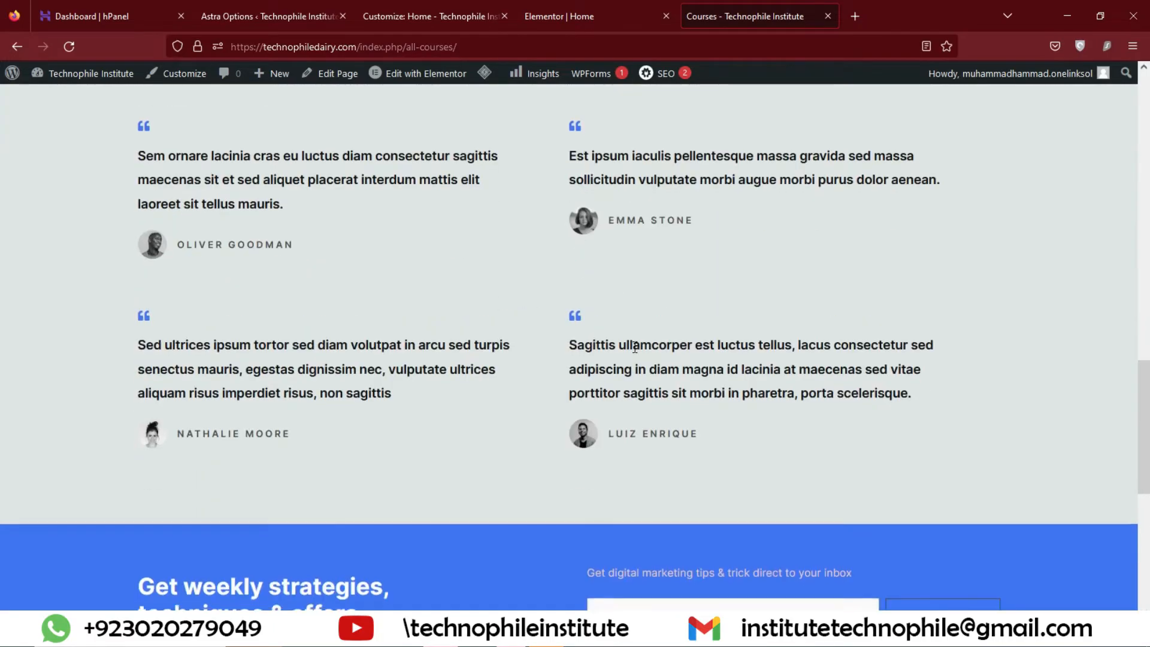
{"action": "scroll", "coordinate": [629, 329], "scroll_direction": "up", "scroll_amount": 15}
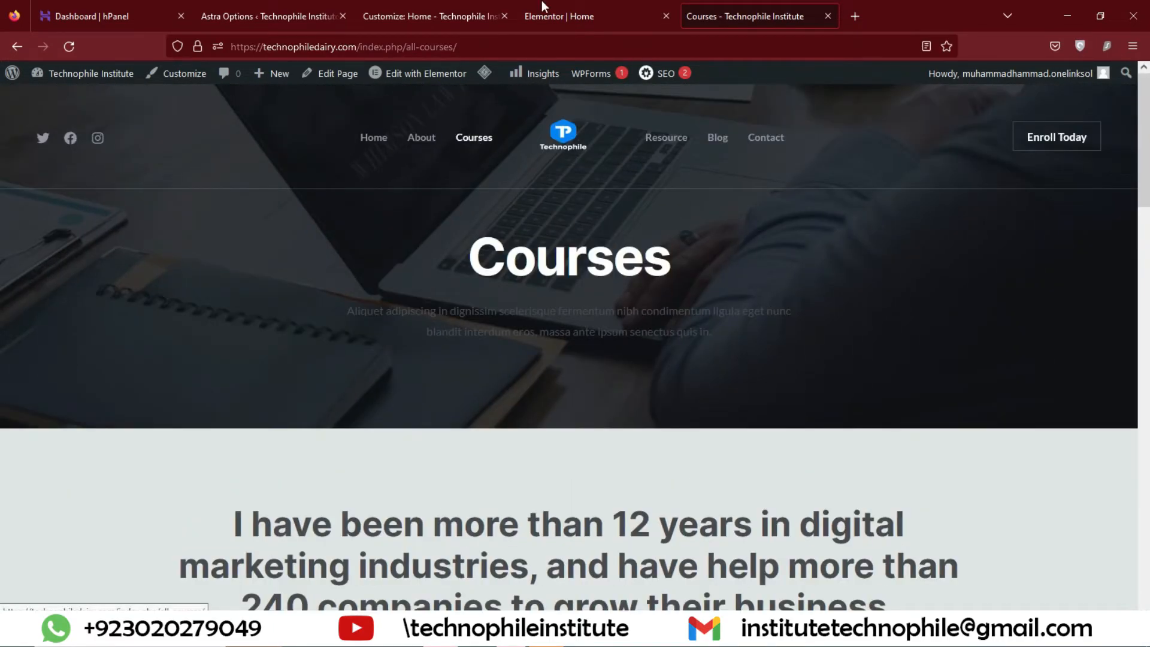
Switch to the Elementor home page editor and open the hero section's Style settings
{"action": "left_click", "coordinate": [546, 16]}
{"action": "left_click", "coordinate": [719, 17]}
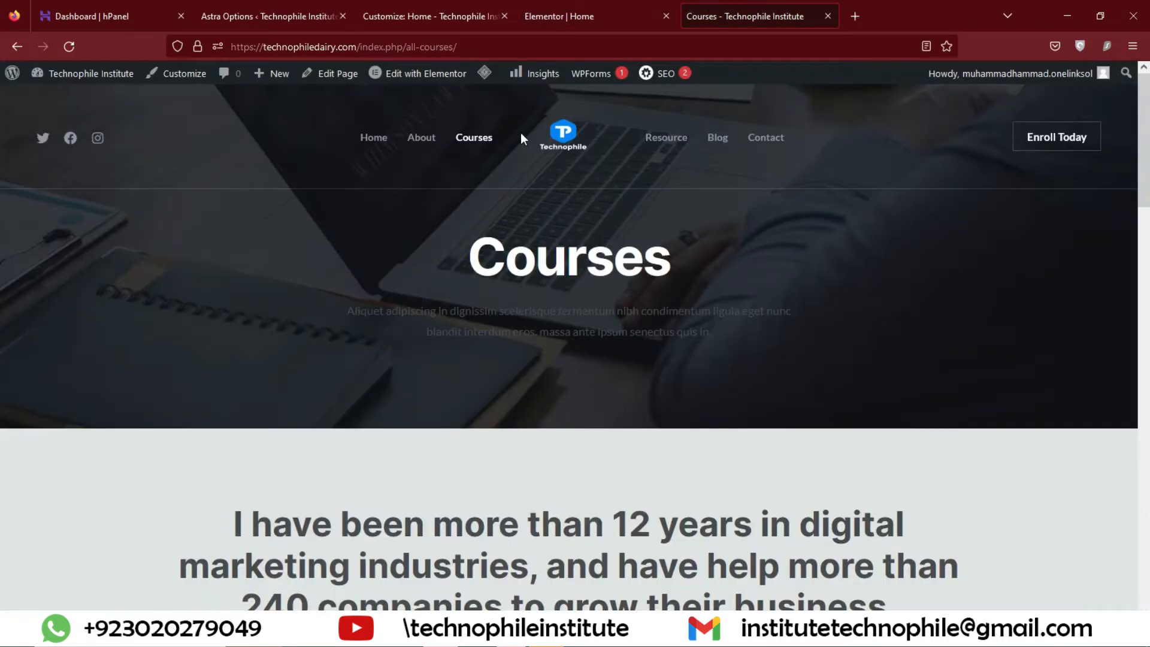
{"action": "left_click", "coordinate": [602, 24]}
{"action": "left_click", "coordinate": [745, 9]}
{"action": "left_click", "coordinate": [420, 16]}
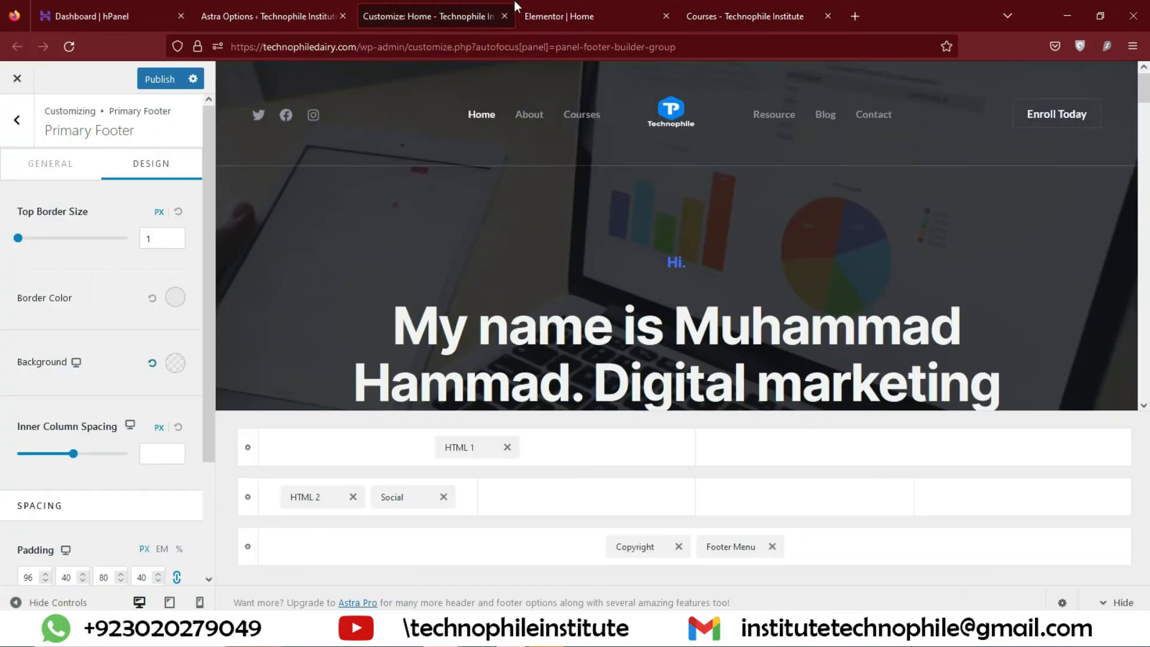
{"action": "left_click", "coordinate": [539, 12]}
{"action": "scroll", "coordinate": [368, 307], "scroll_direction": "up", "scroll_amount": 10}
{"action": "scroll", "coordinate": [370, 306], "scroll_direction": "up", "scroll_amount": 15}
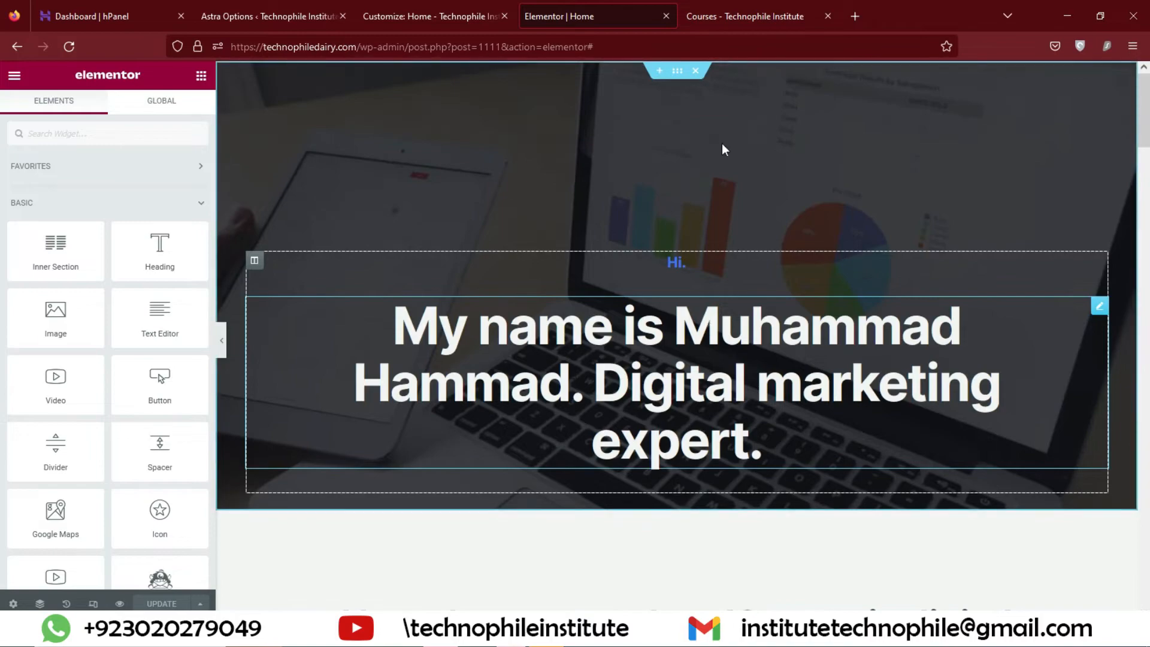
{"action": "left_click", "coordinate": [678, 71]}
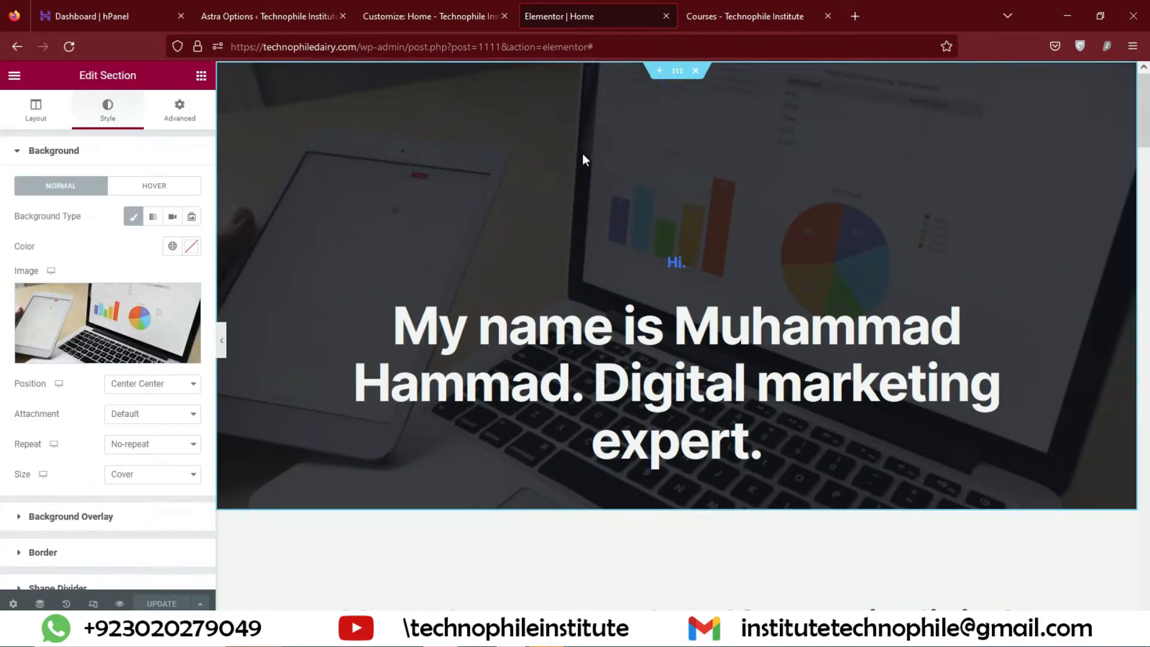
Close the Elementor editor, return to the Customizer and reload it, discarding the unsaved footer changes
{"action": "left_click", "coordinate": [665, 16]}
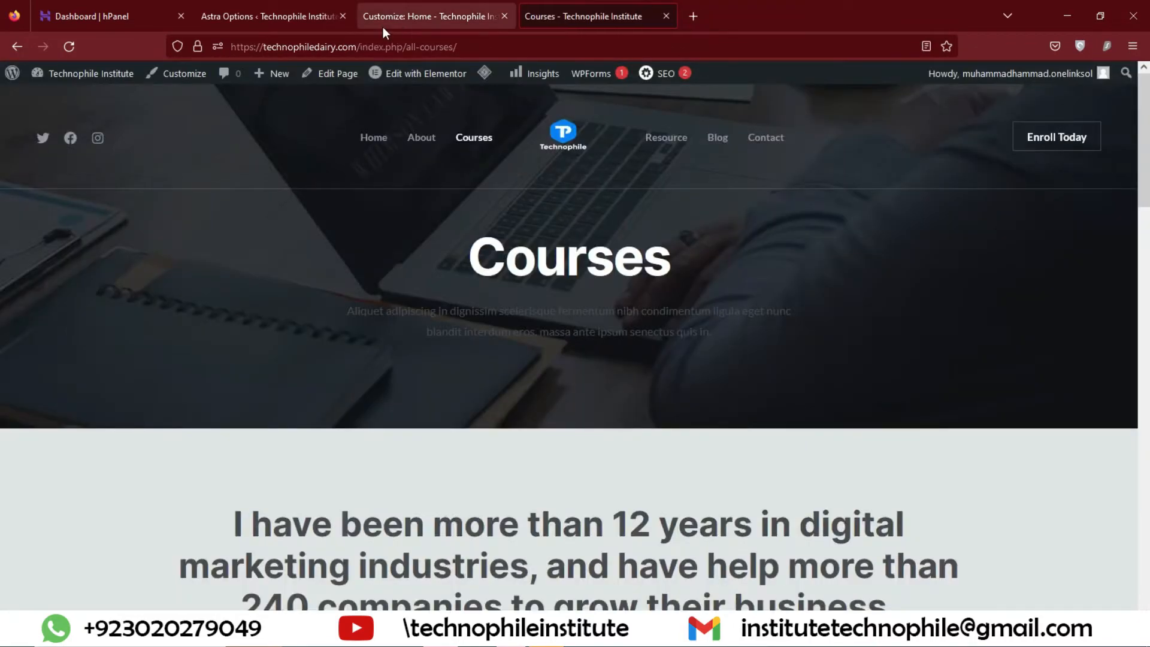
{"action": "left_click", "coordinate": [383, 18]}
{"action": "left_click", "coordinate": [25, 136]}
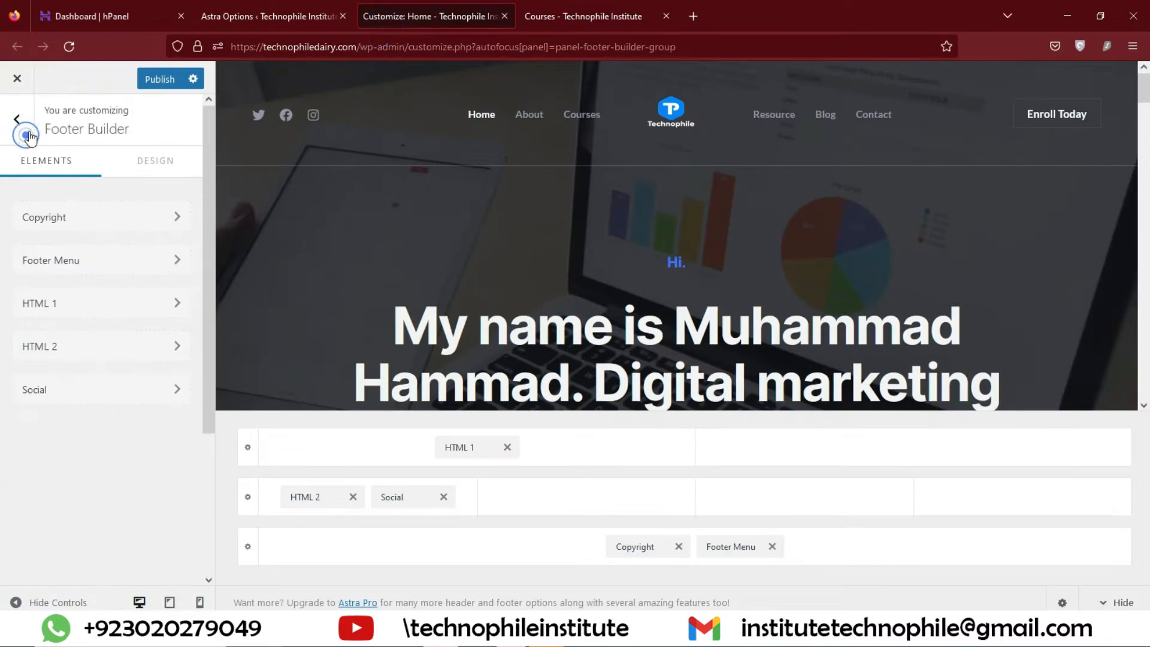
{"action": "left_click", "coordinate": [69, 47]}
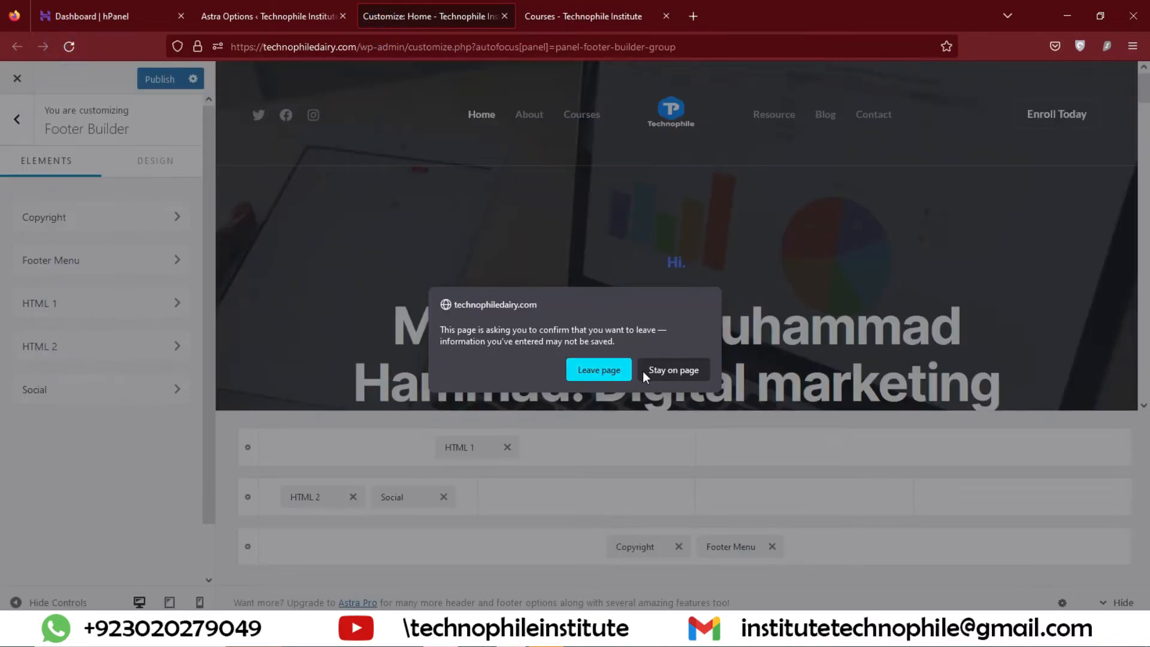
{"action": "left_click", "coordinate": [582, 370]}
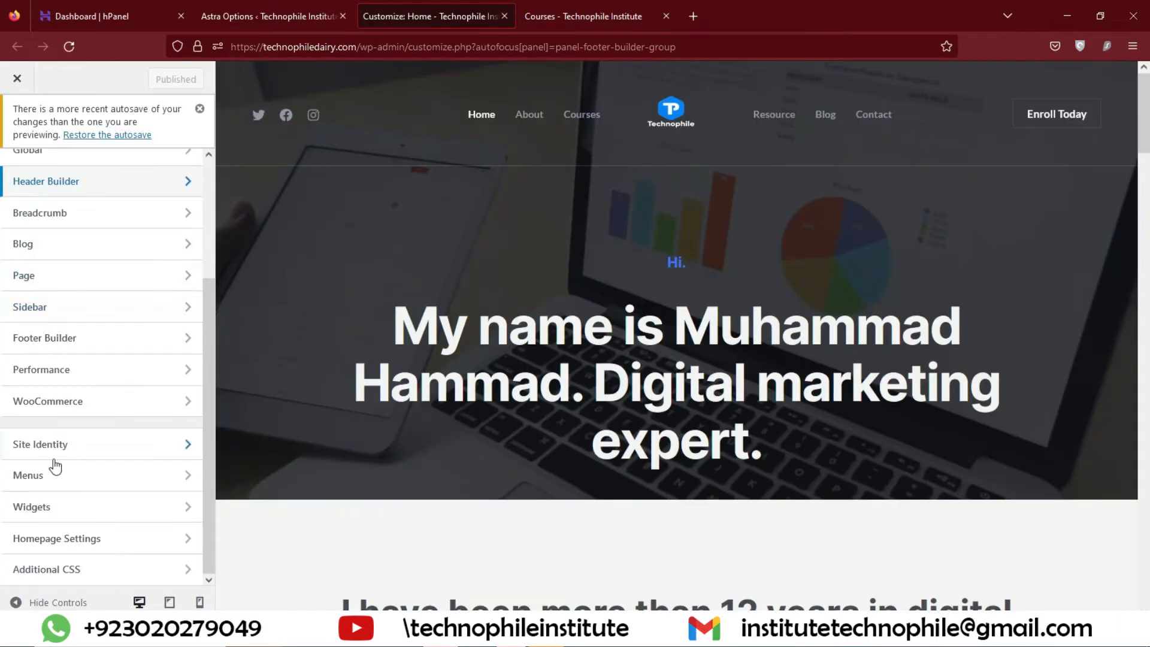
Remove the Courses item from the Primary menu and publish the change
{"action": "left_click", "coordinate": [53, 465]}
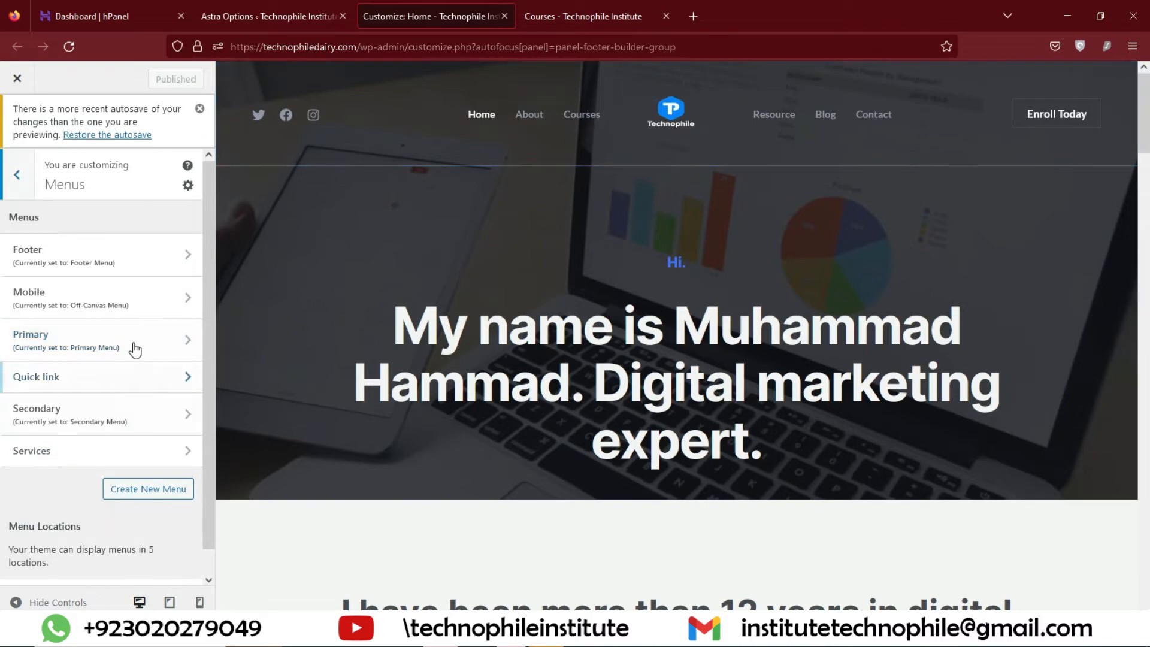
{"action": "left_click", "coordinate": [103, 341]}
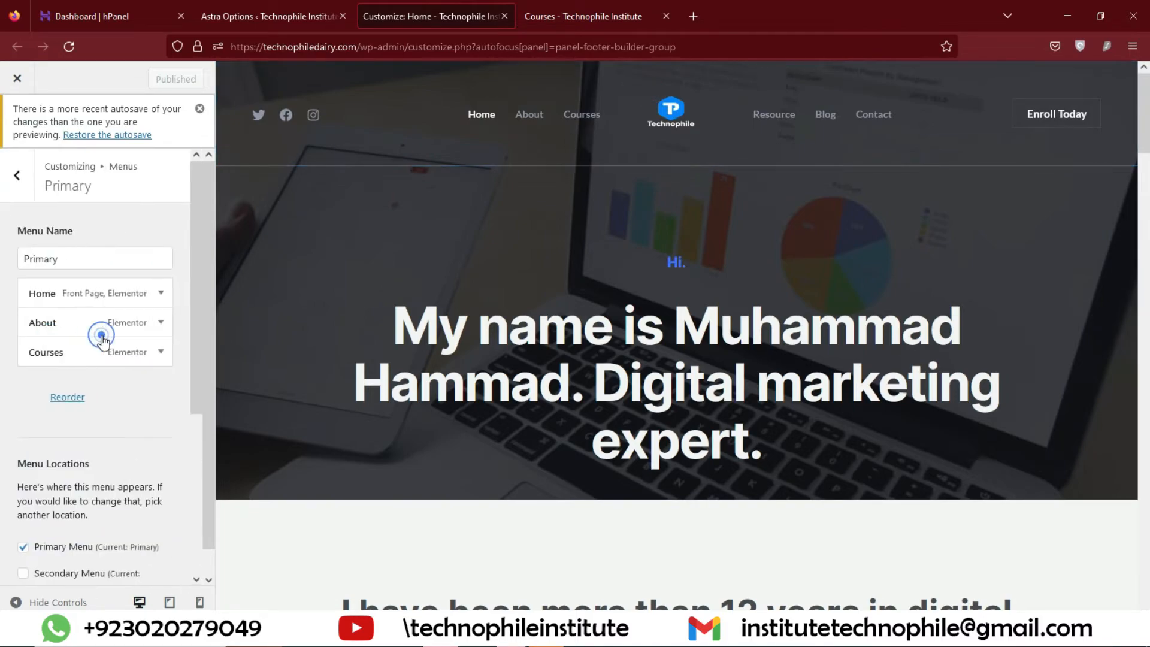
{"action": "left_click", "coordinate": [170, 294]}
{"action": "left_click", "coordinate": [170, 293]}
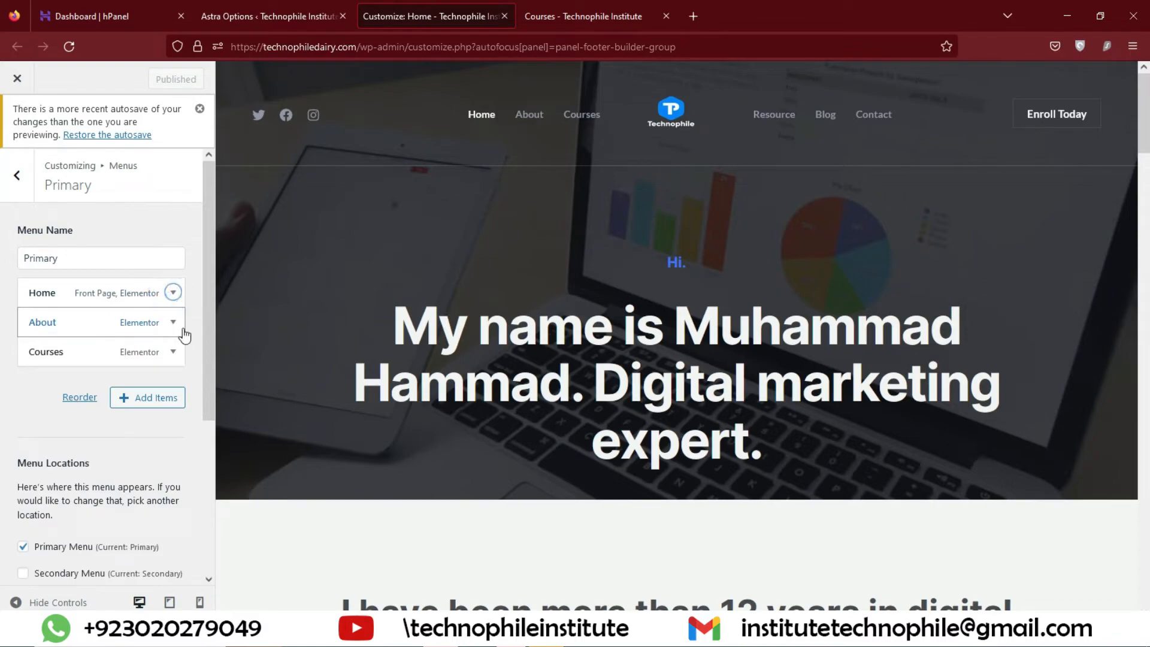
{"action": "left_click", "coordinate": [173, 353]}
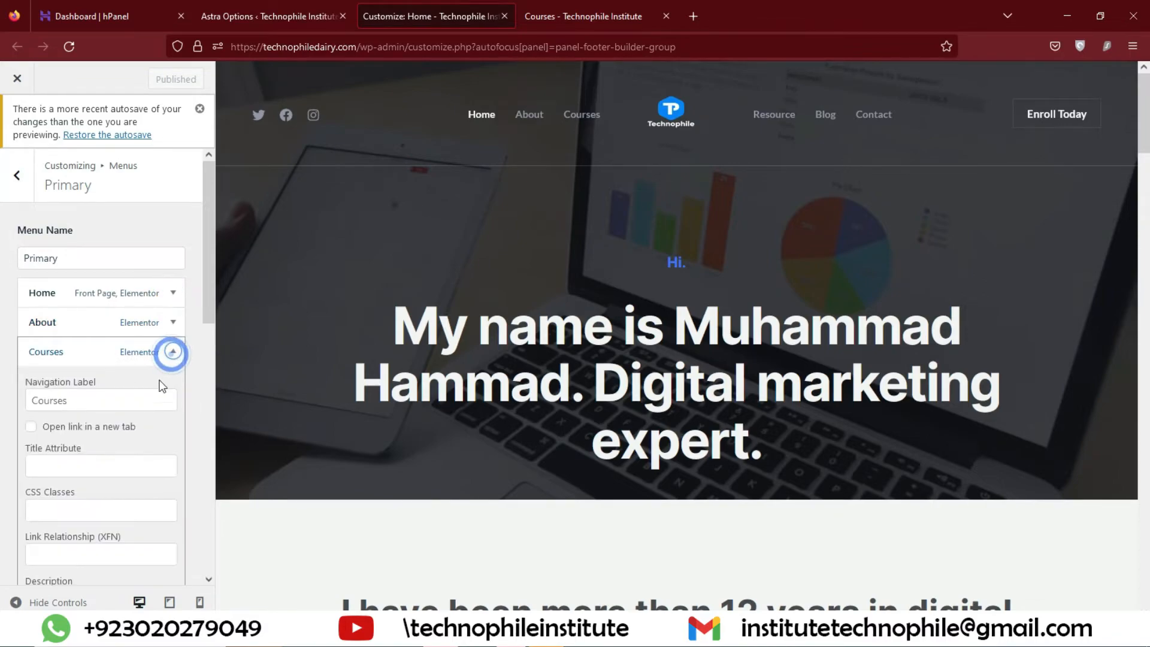
{"action": "scroll", "coordinate": [71, 473], "scroll_direction": "down", "scroll_amount": 4}
{"action": "left_click", "coordinate": [42, 476]}
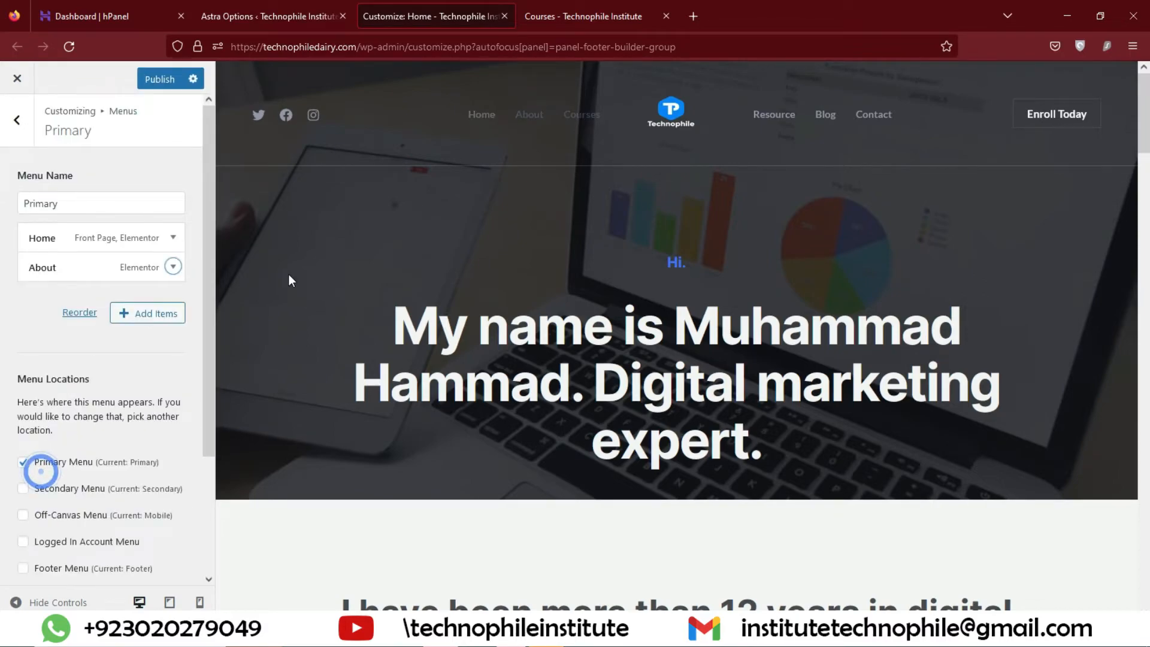
{"action": "scroll", "coordinate": [82, 415], "scroll_direction": "down", "scroll_amount": 3}
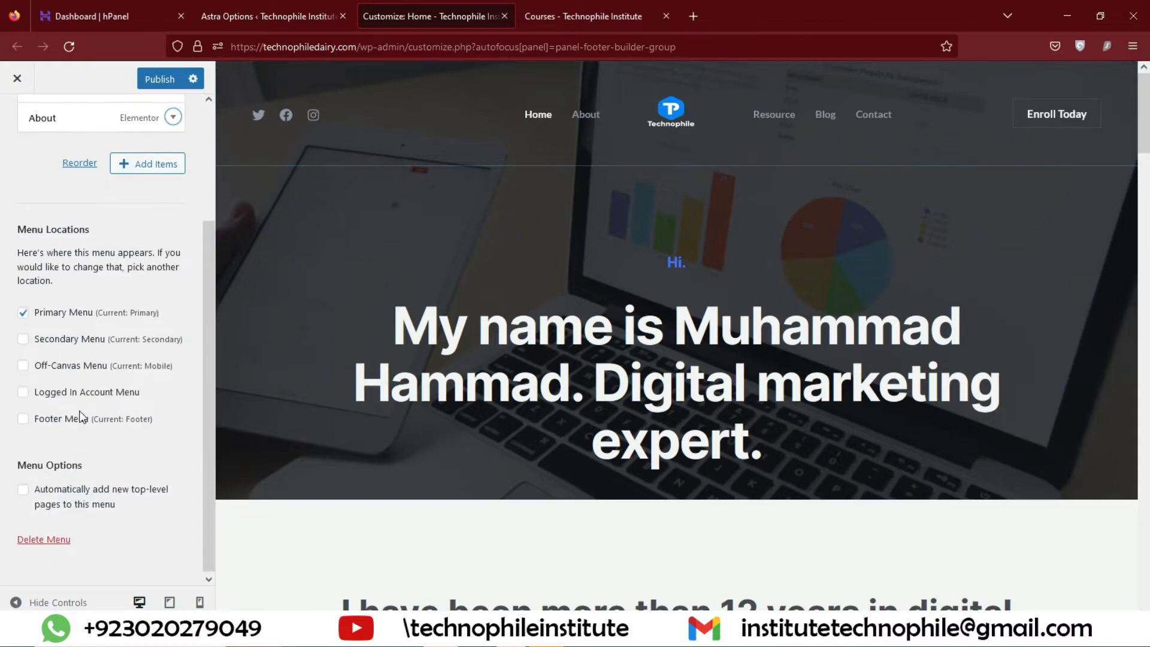
{"action": "left_click", "coordinate": [159, 84]}
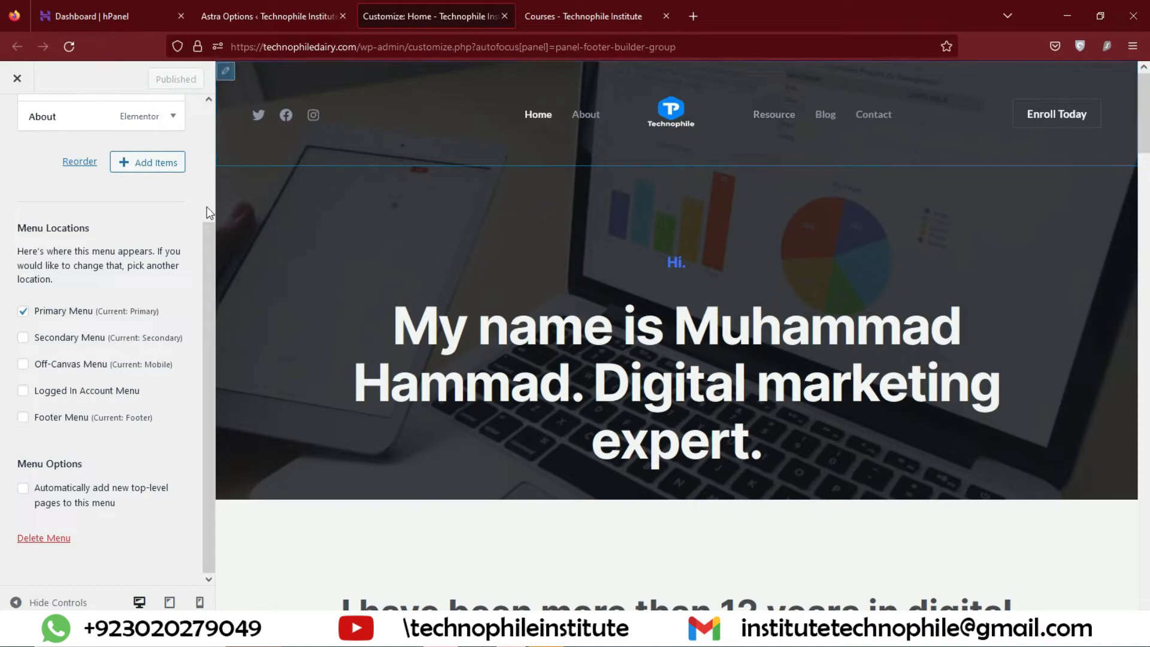
Remove the Resource item from the Secondary menu and publish the change
{"action": "scroll", "coordinate": [207, 206], "scroll_direction": "up", "scroll_amount": 3}
{"action": "left_click", "coordinate": [10, 122]}
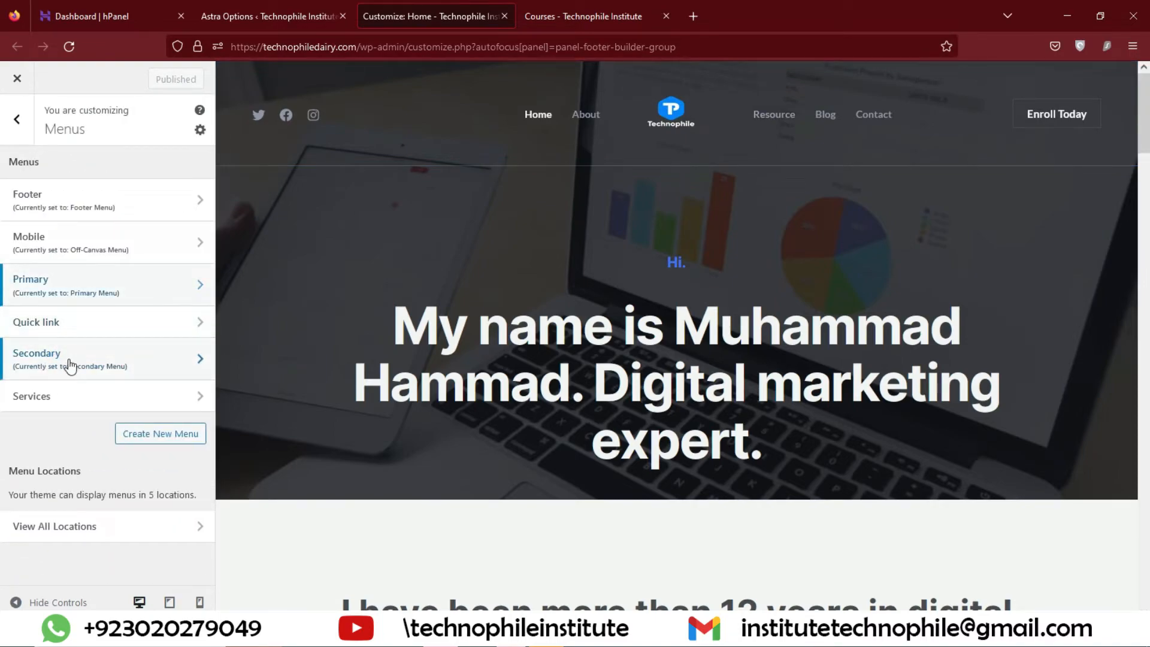
{"action": "left_click", "coordinate": [71, 365]}
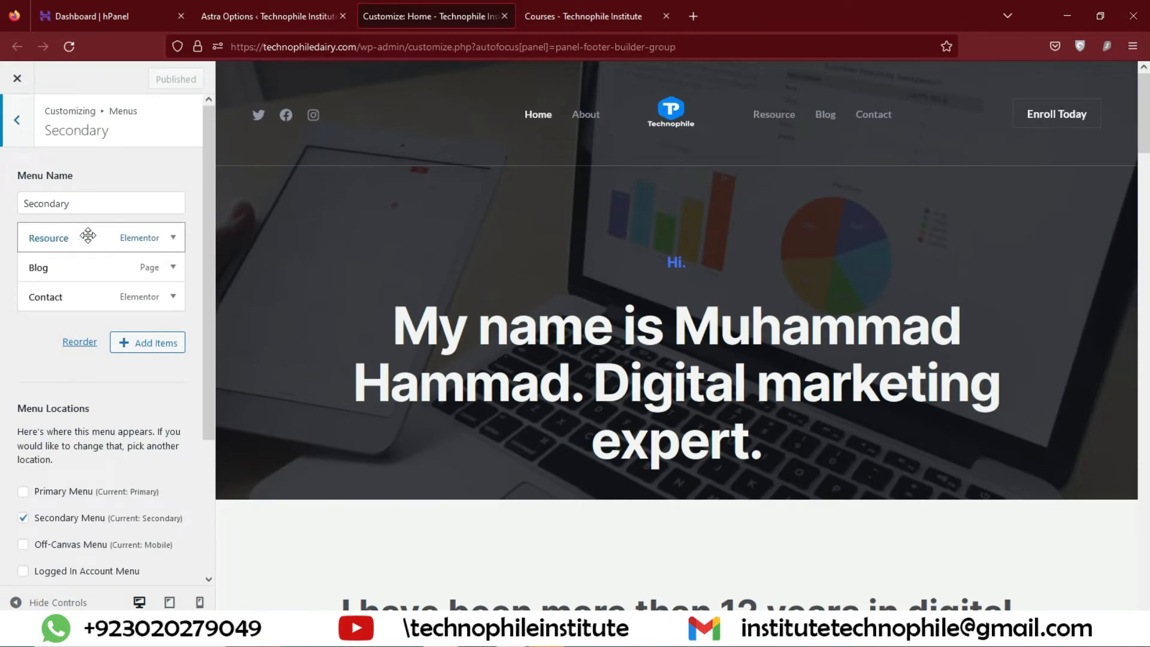
{"action": "left_click", "coordinate": [169, 243]}
{"action": "scroll", "coordinate": [73, 479], "scroll_direction": "down", "scroll_amount": 4}
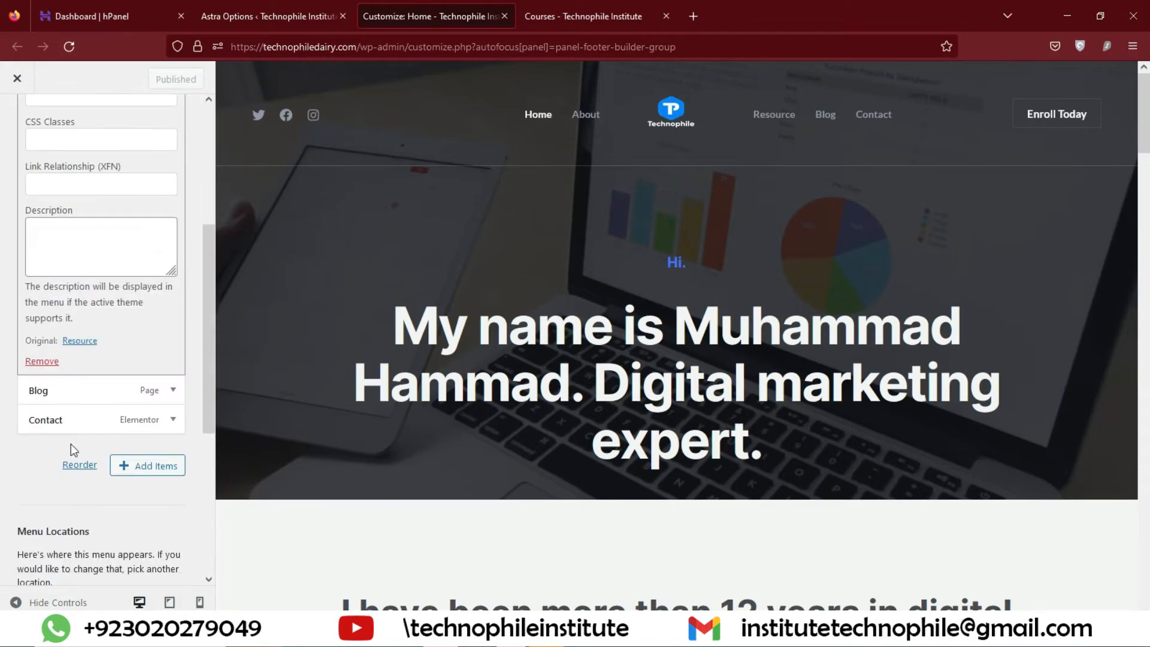
{"action": "left_click", "coordinate": [43, 367]}
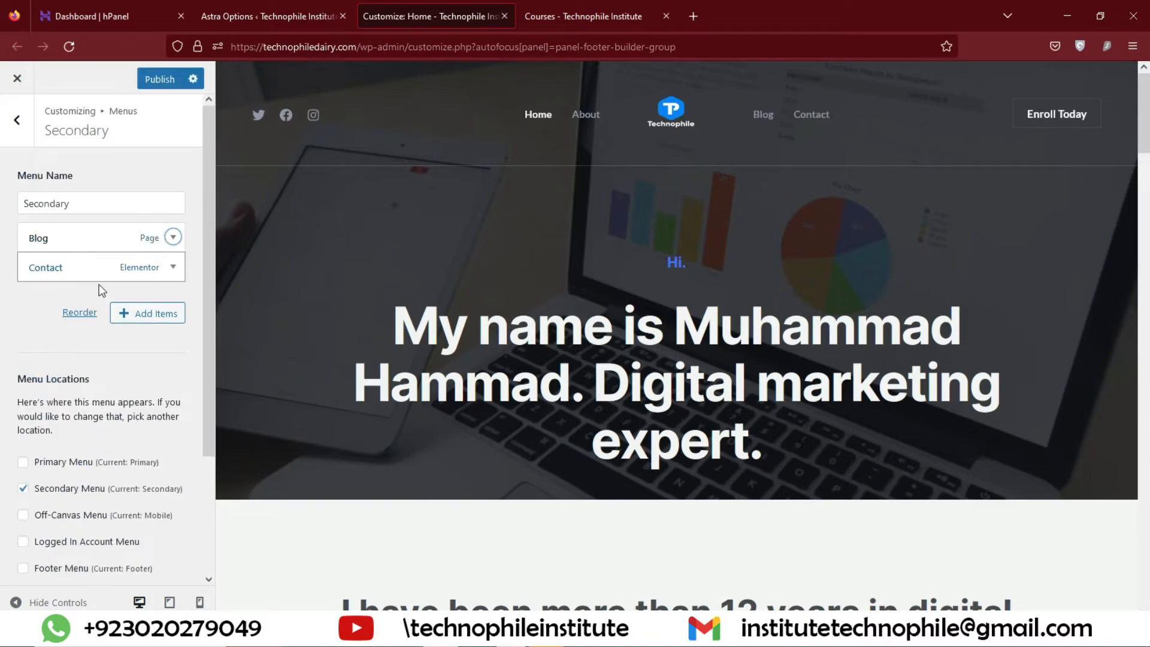
{"action": "left_click", "coordinate": [160, 80]}
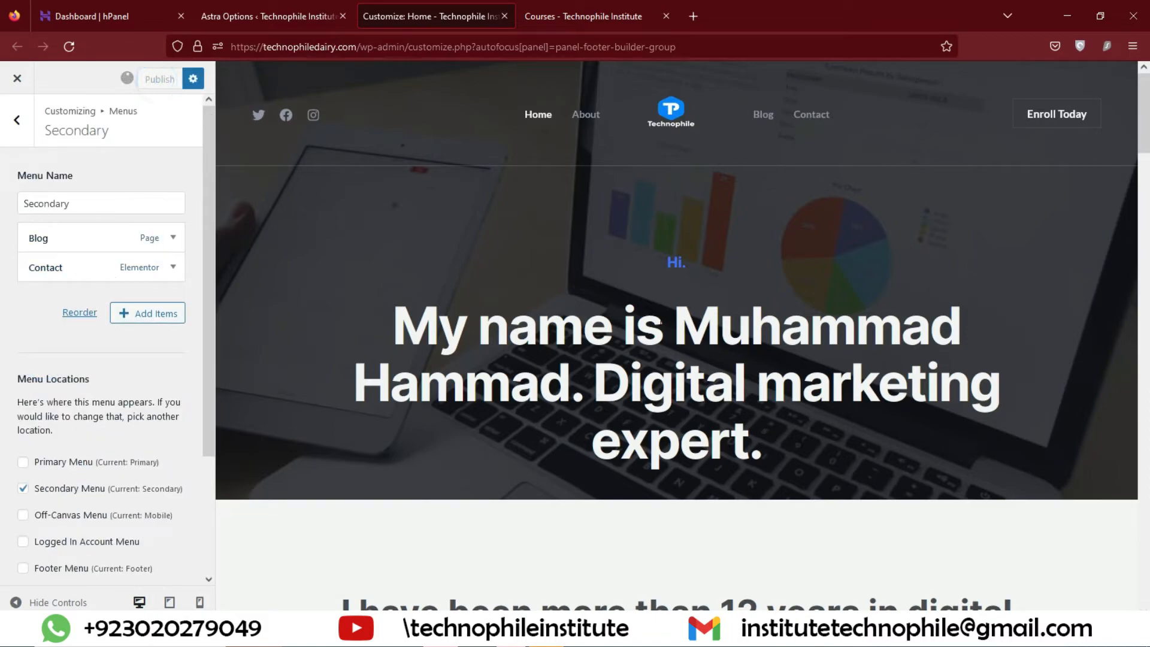
Remove the Interactive Virtual Event link from the footer's Services menu and publish the change
{"action": "left_click", "coordinate": [26, 138]}
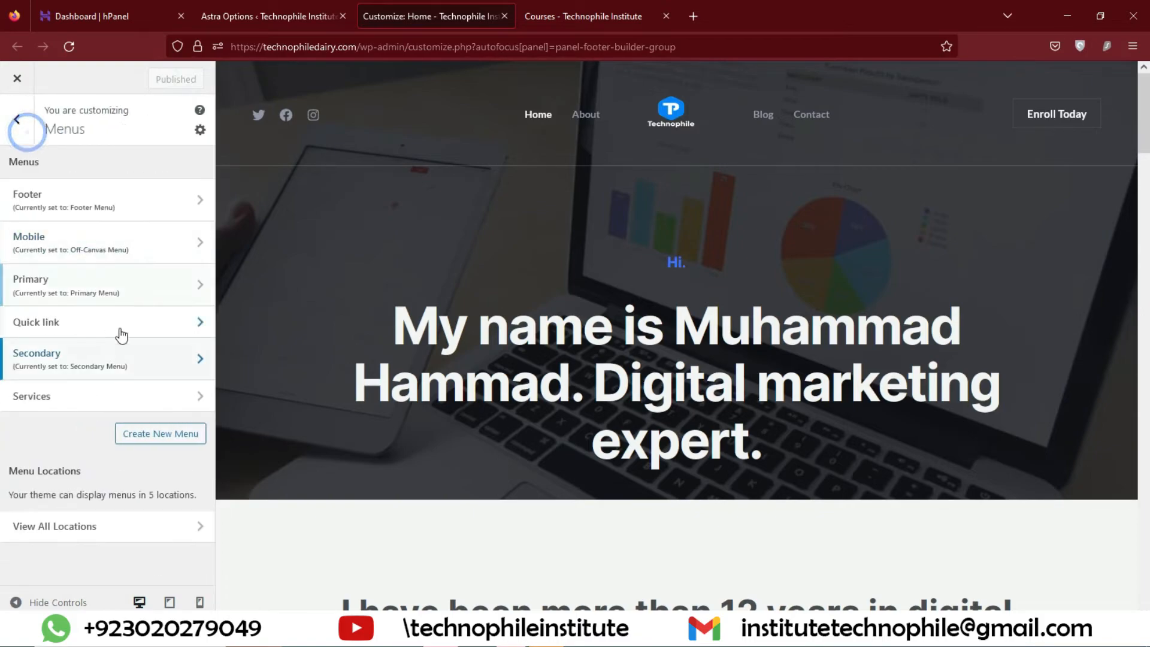
{"action": "left_click", "coordinate": [92, 402]}
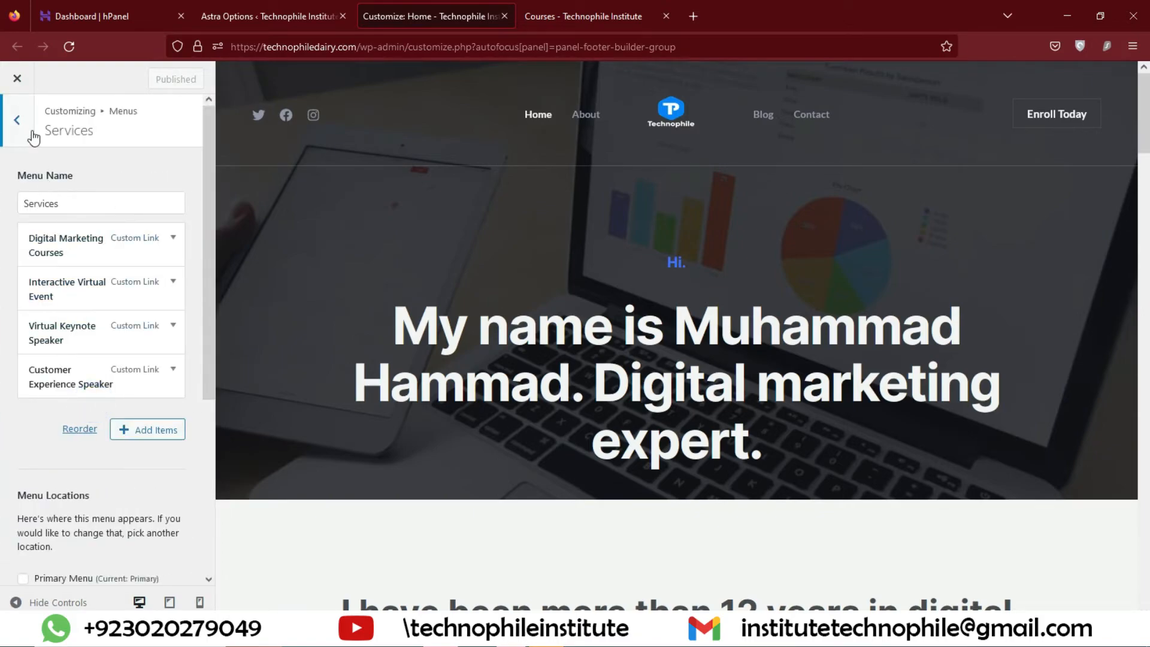
{"action": "scroll", "coordinate": [646, 509], "scroll_direction": "down", "scroll_amount": 10}
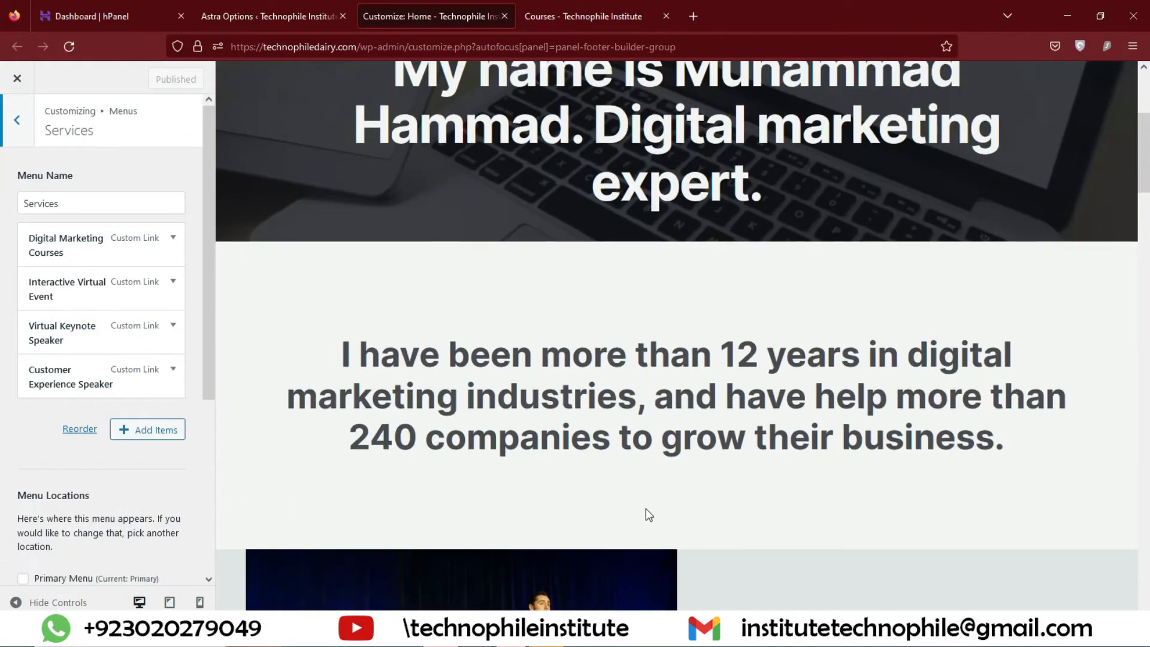
{"action": "scroll", "coordinate": [646, 514], "scroll_direction": "down", "scroll_amount": 5}
{"action": "scroll", "coordinate": [646, 509], "scroll_direction": "down", "scroll_amount": 5}
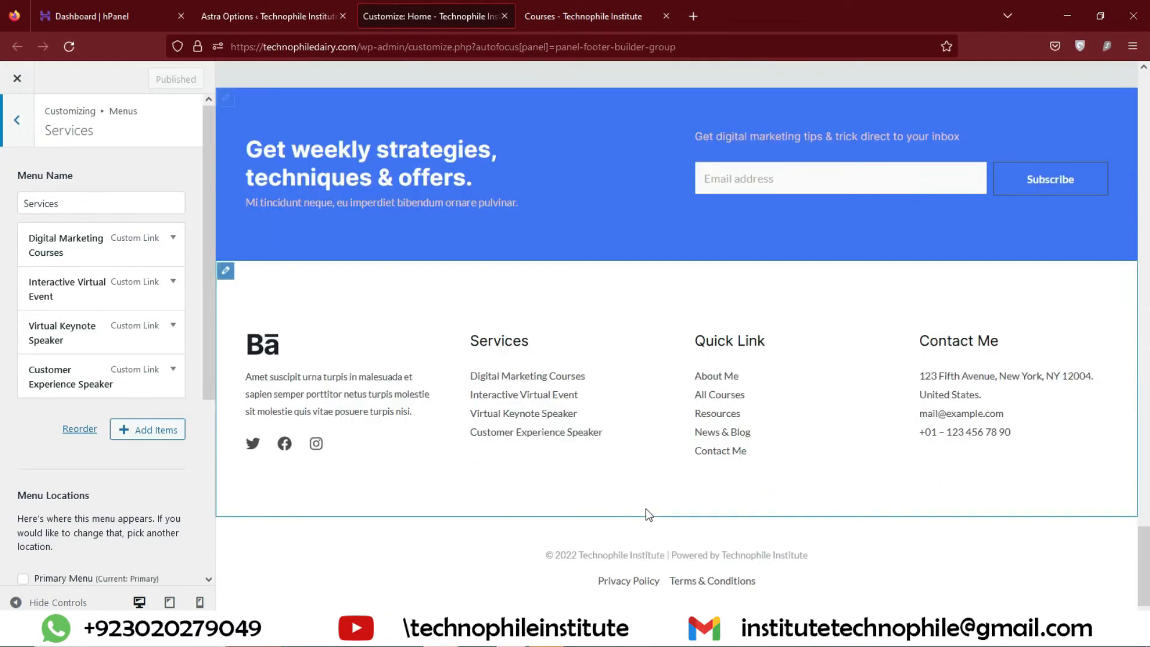
{"action": "left_click", "coordinate": [172, 282]}
{"action": "scroll", "coordinate": [90, 484], "scroll_direction": "down", "scroll_amount": 3}
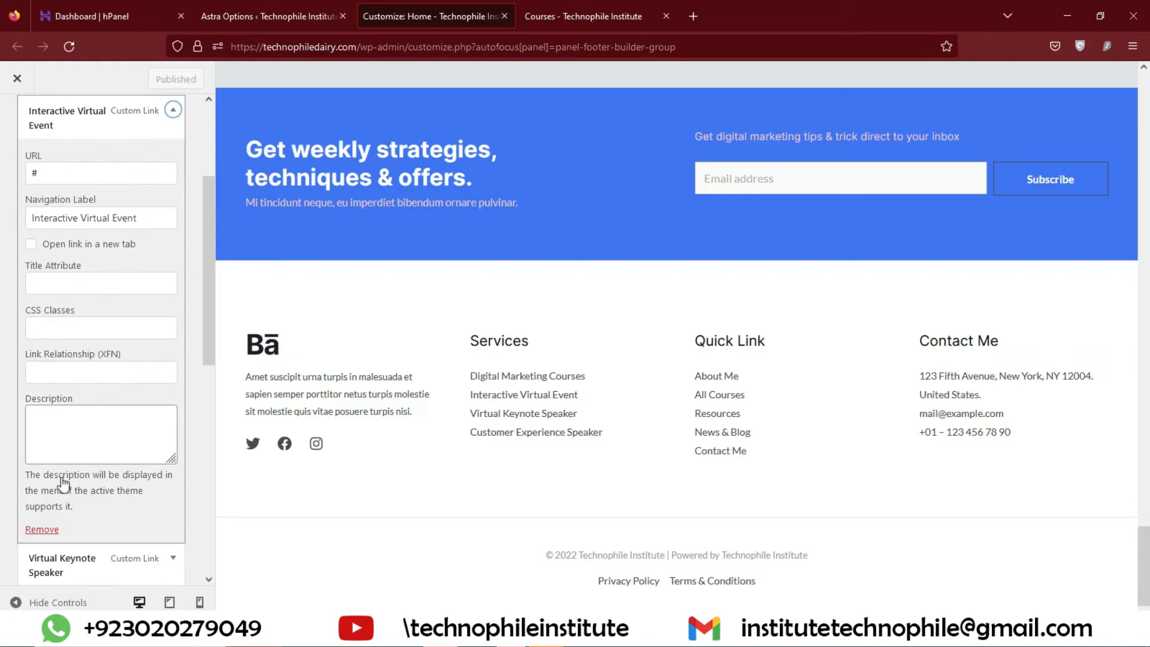
{"action": "left_click", "coordinate": [43, 530]}
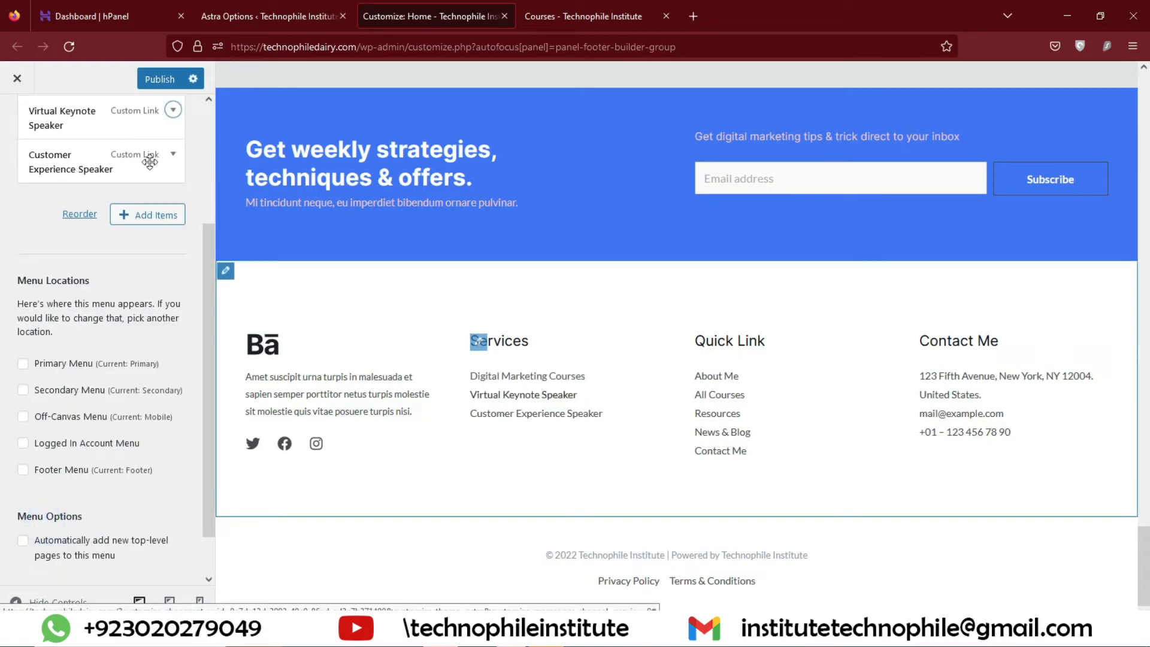
{"action": "left_click", "coordinate": [166, 95]}
{"action": "left_click", "coordinate": [165, 82]}
{"action": "scroll", "coordinate": [534, 324], "scroll_direction": "up", "scroll_amount": 4}
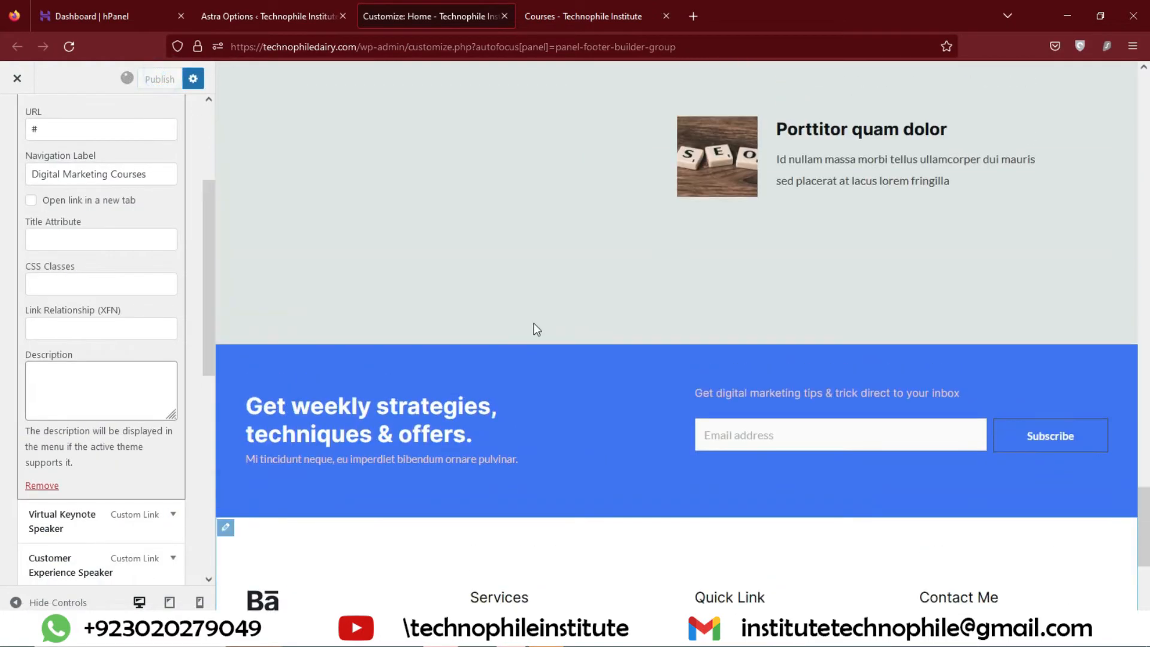
{"action": "scroll", "coordinate": [536, 321], "scroll_direction": "up", "scroll_amount": 15}
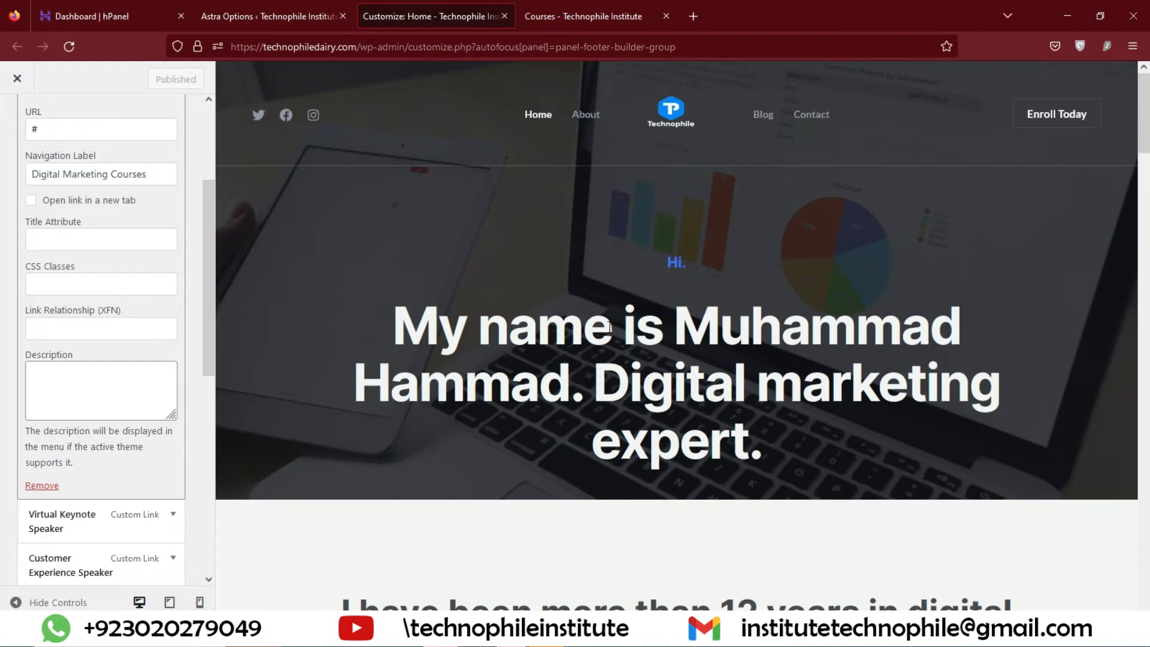
{"action": "scroll", "coordinate": [594, 426], "scroll_direction": "down", "scroll_amount": 3}
{"action": "scroll", "coordinate": [595, 426], "scroll_direction": "up", "scroll_amount": 3}
{"action": "scroll", "coordinate": [23, 120], "scroll_direction": "up", "scroll_amount": 5}
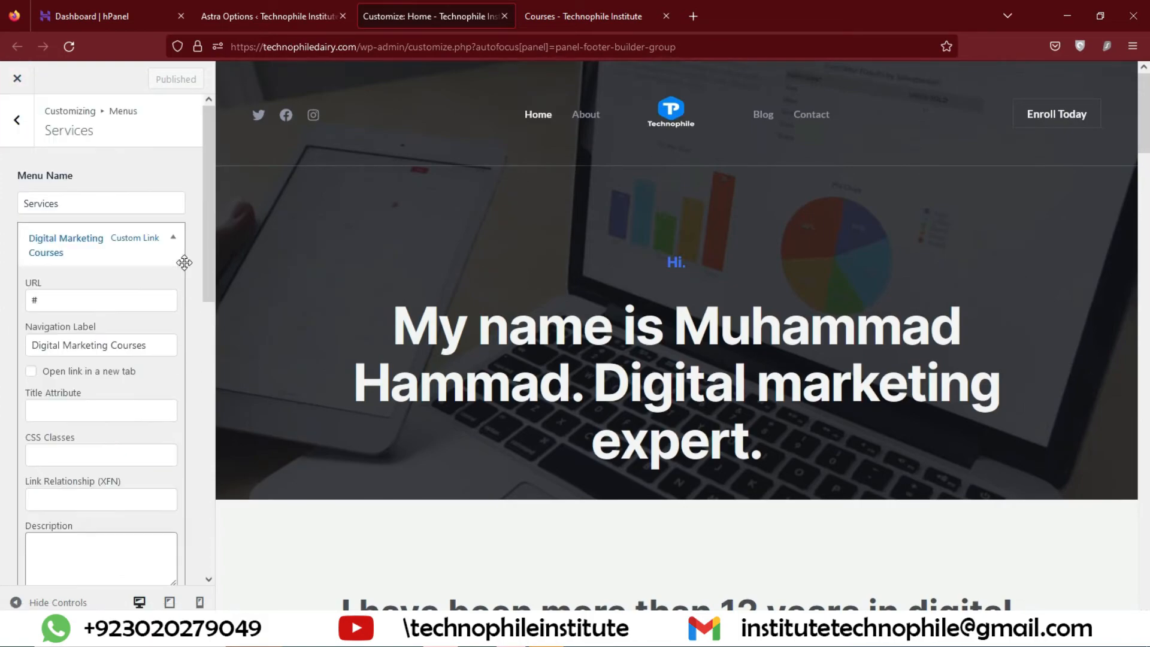
{"action": "left_click", "coordinate": [17, 118]}
{"action": "left_click", "coordinate": [263, 17]}
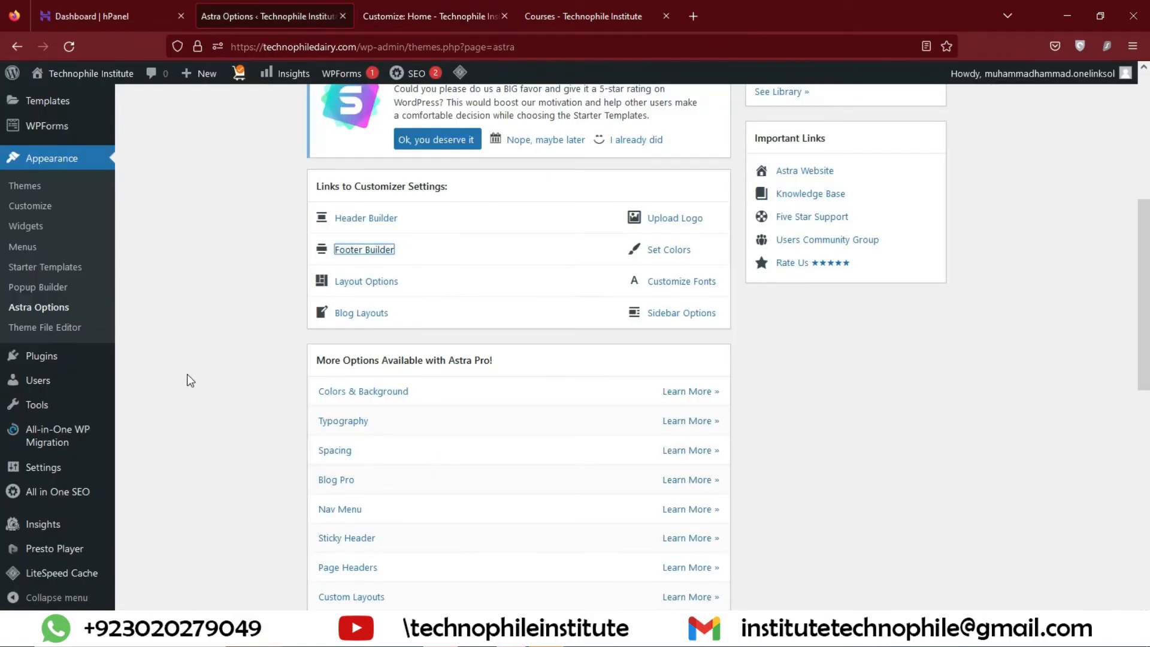
{"action": "scroll", "coordinate": [384, 312], "scroll_direction": "up", "scroll_amount": 3}
{"action": "scroll", "coordinate": [685, 511], "scroll_direction": "down", "scroll_amount": 3}
{"action": "scroll", "coordinate": [453, 457], "scroll_direction": "up", "scroll_amount": 6}
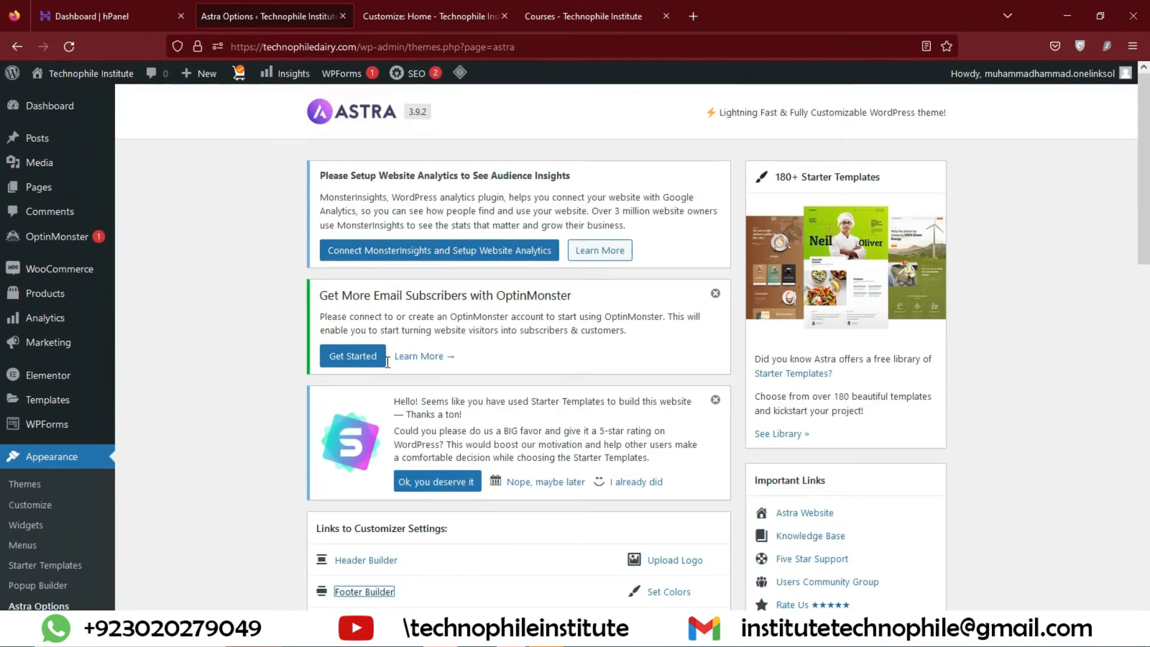
Check the header menus on the live home page, then review the Blog page's posts and open the Contact page
{"action": "left_click", "coordinate": [527, 18]}
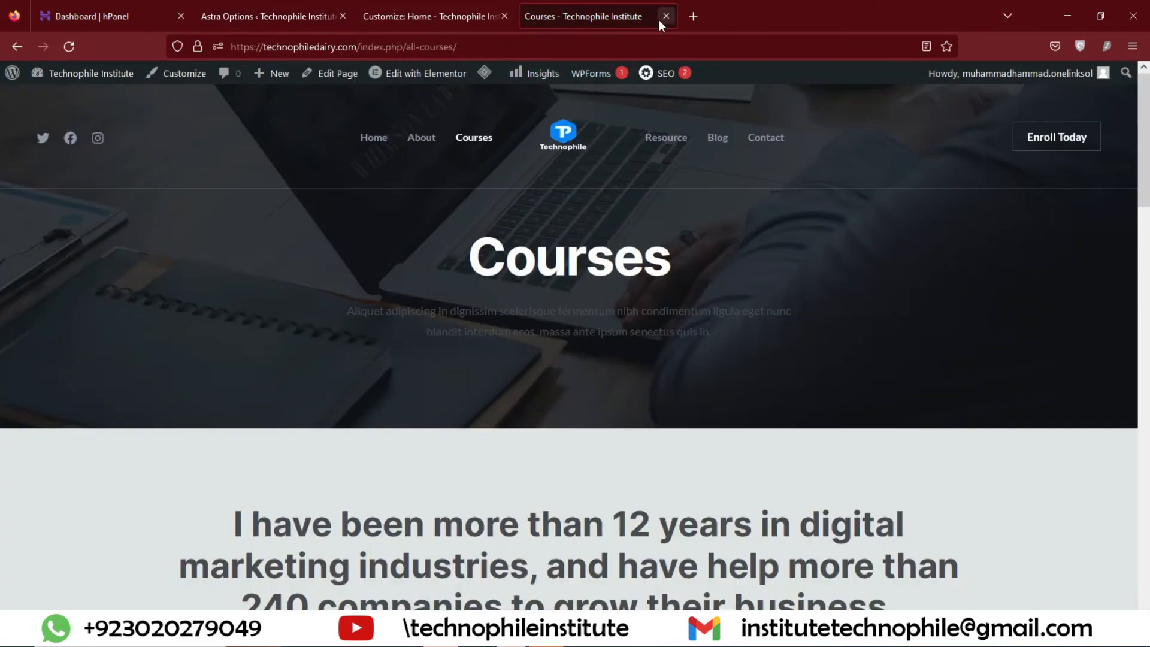
{"action": "scroll", "coordinate": [358, 340], "scroll_direction": "down", "scroll_amount": 2}
{"action": "scroll", "coordinate": [542, 406], "scroll_direction": "up", "scroll_amount": 2}
{"action": "left_click", "coordinate": [382, 146]}
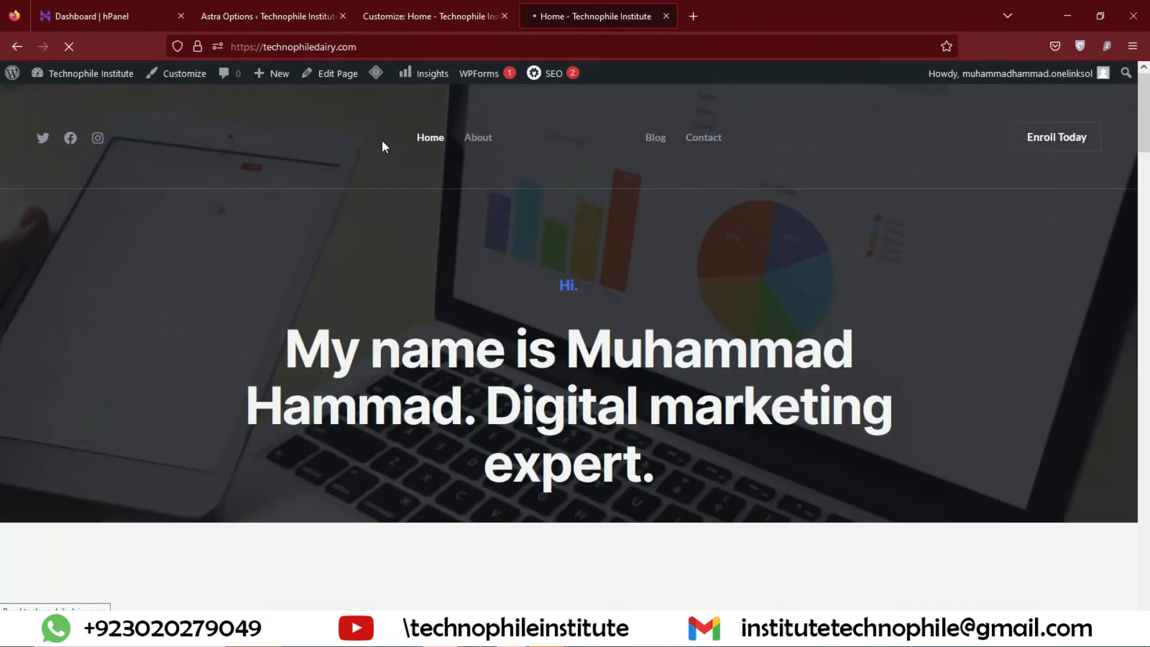
{"action": "scroll", "coordinate": [713, 336], "scroll_direction": "down", "scroll_amount": 5}
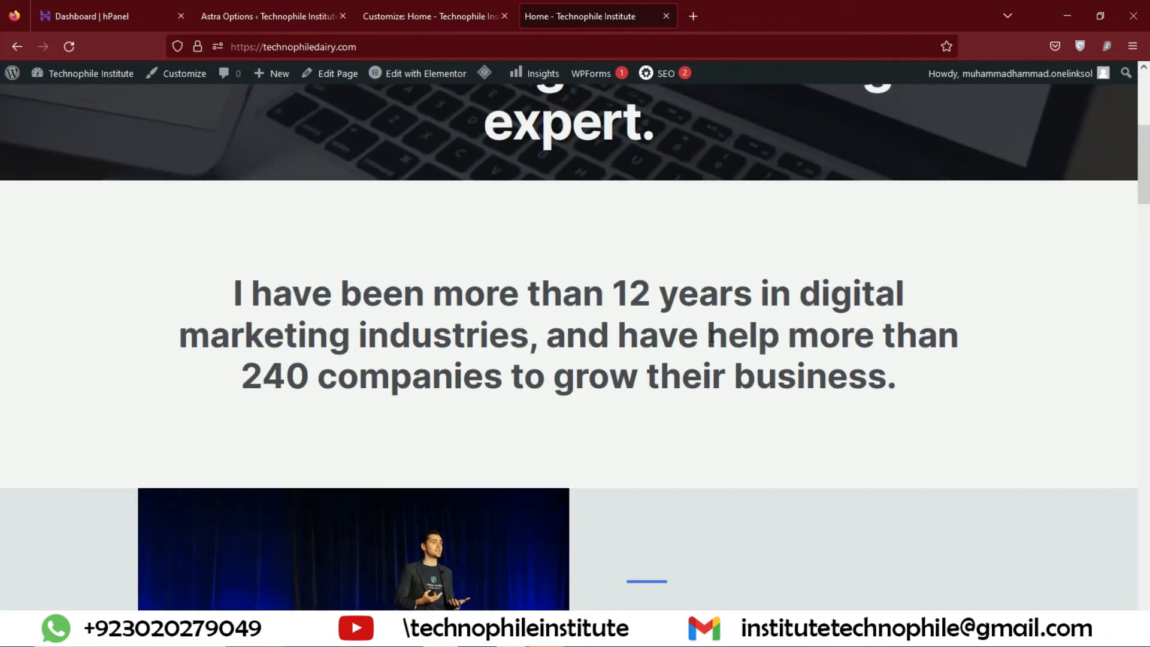
{"action": "scroll", "coordinate": [711, 336], "scroll_direction": "up", "scroll_amount": 2}
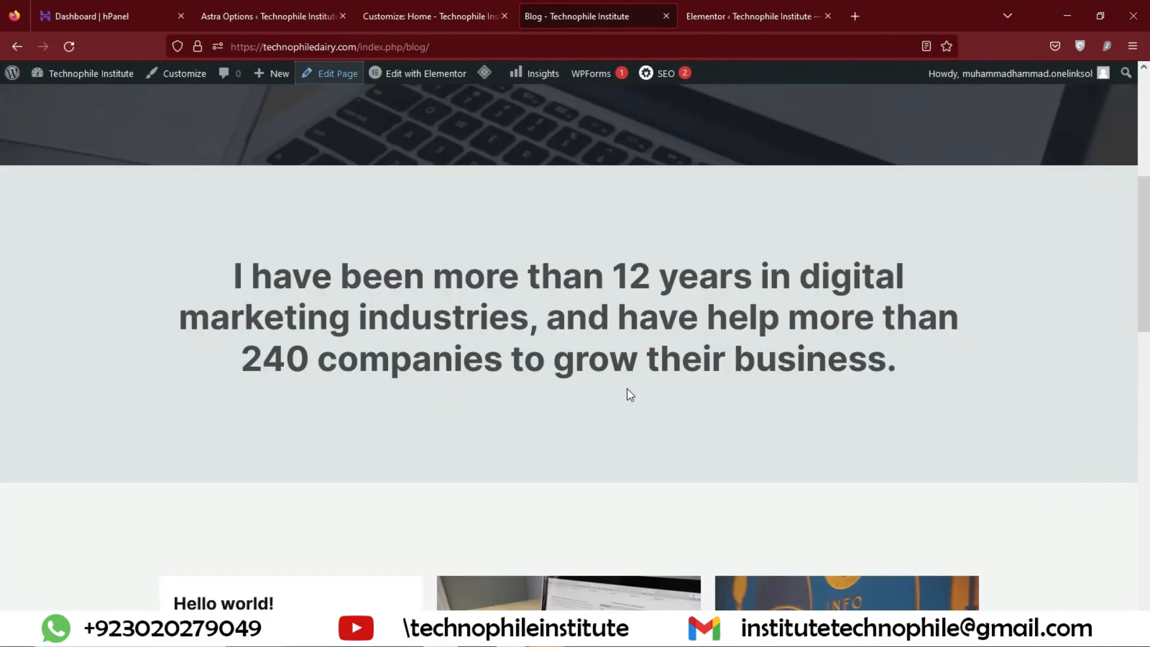
{"action": "scroll", "coordinate": [627, 388], "scroll_direction": "down", "scroll_amount": 10}
{"action": "scroll", "coordinate": [628, 394], "scroll_direction": "up", "scroll_amount": 10}
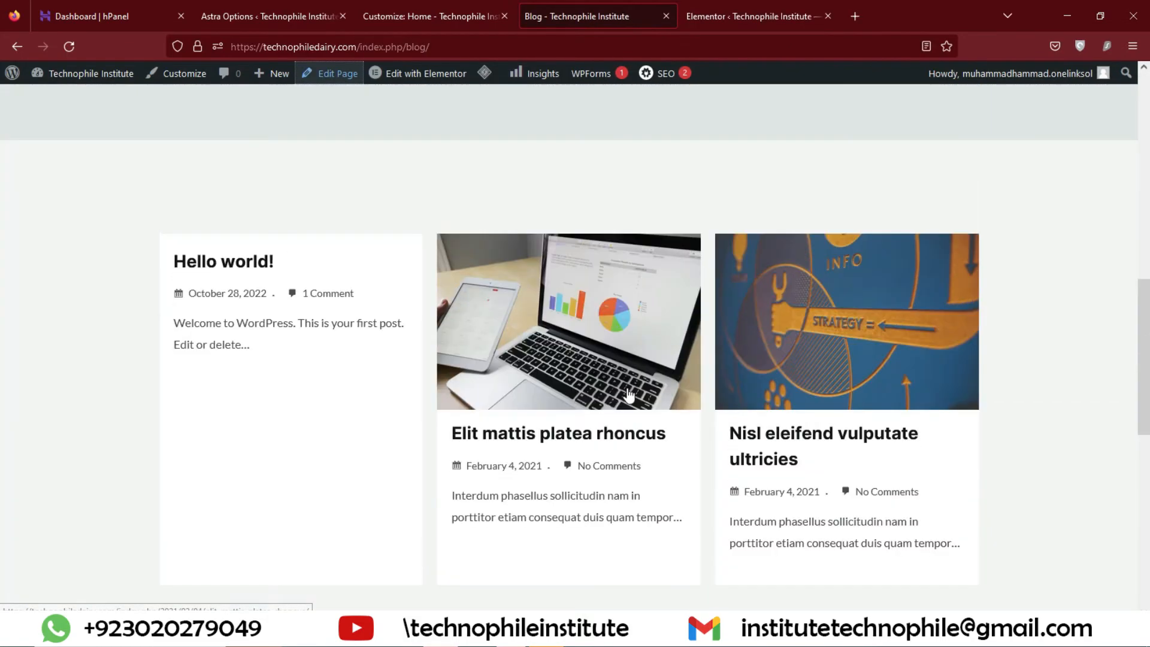
{"action": "left_click", "coordinate": [715, 137]}
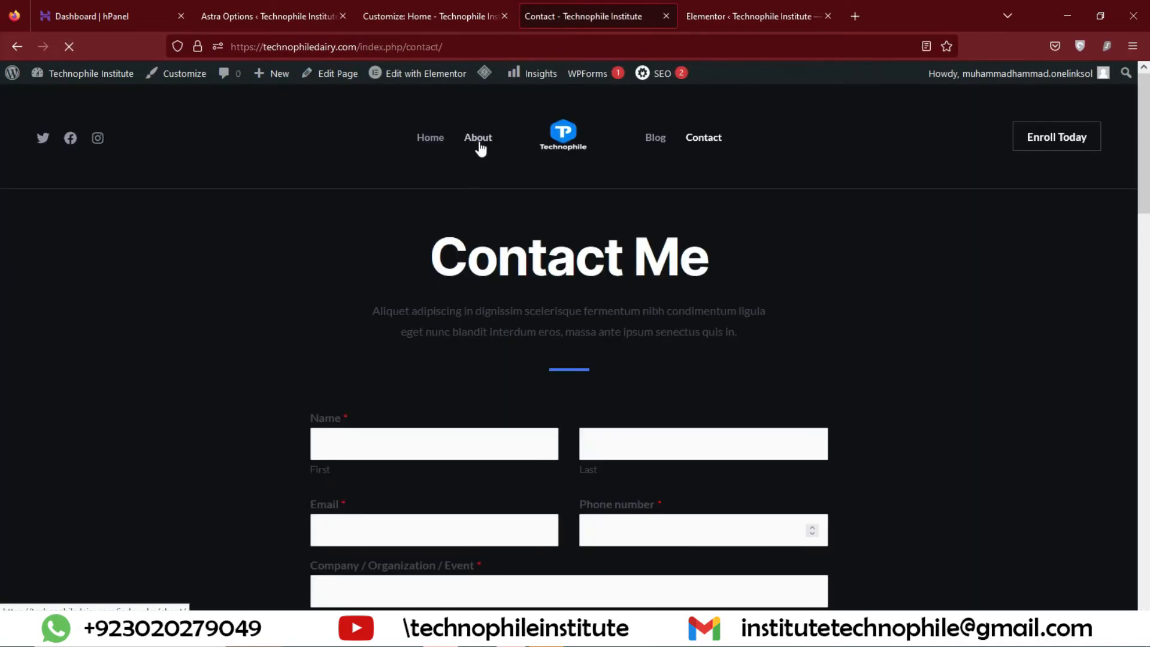
Review the live About page and open Elementor's Site Settings from it
{"action": "left_click", "coordinate": [478, 138]}
{"action": "scroll", "coordinate": [569, 443], "scroll_direction": "down", "scroll_amount": 12}
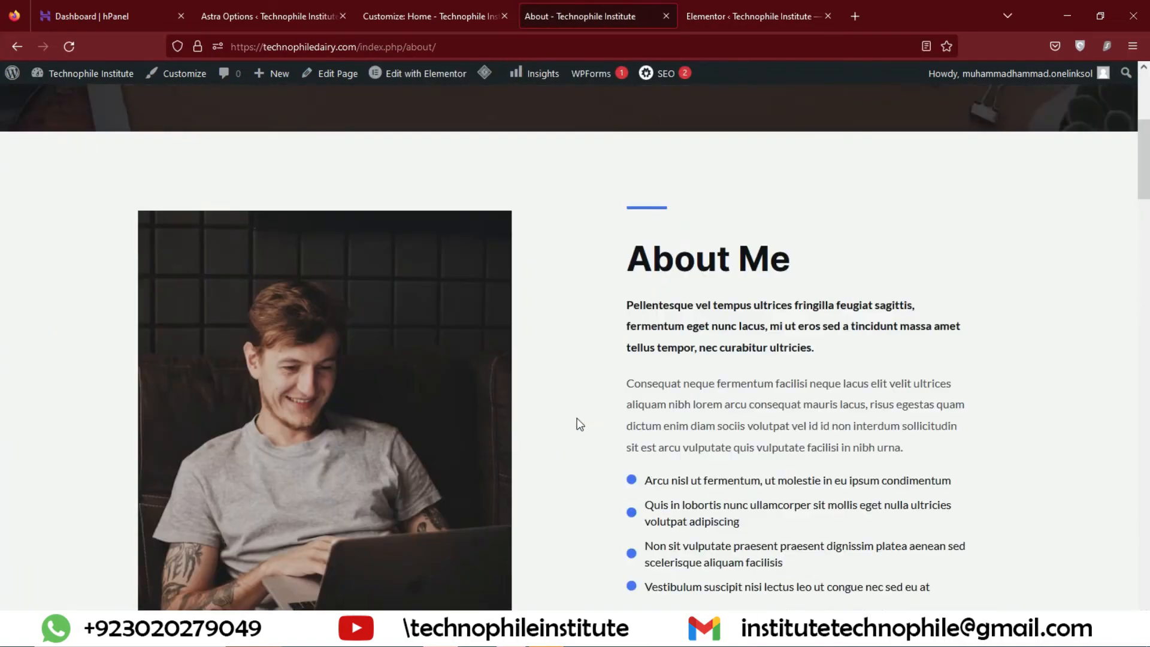
{"action": "scroll", "coordinate": [580, 422], "scroll_direction": "down", "scroll_amount": 15}
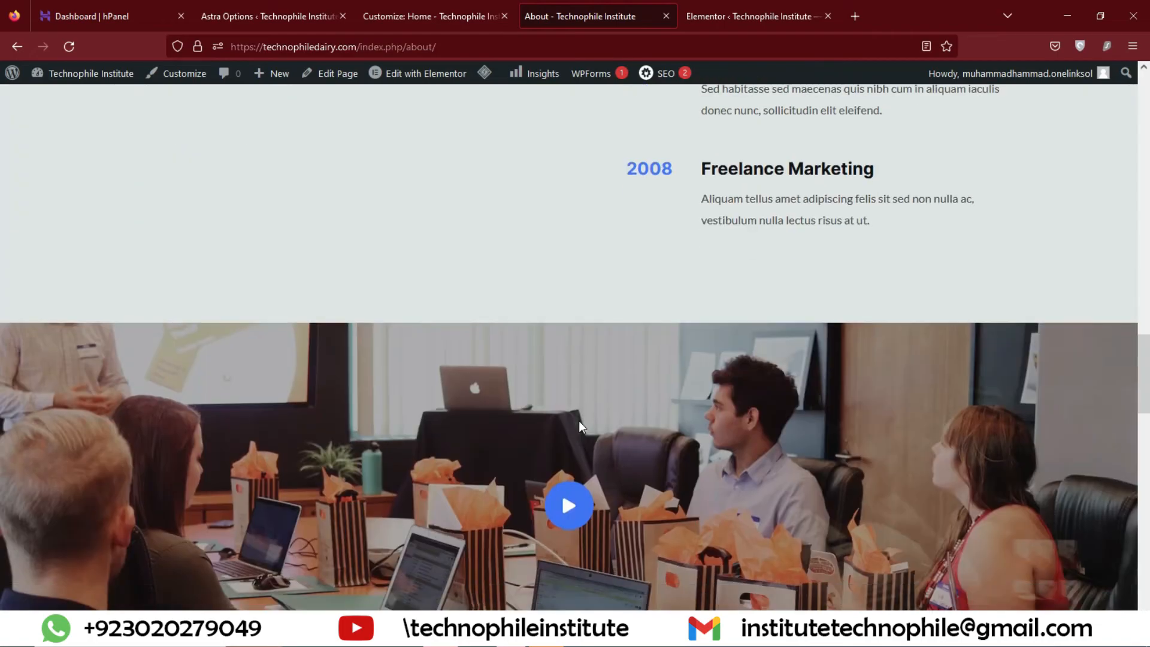
{"action": "scroll", "coordinate": [578, 420], "scroll_direction": "up", "scroll_amount": 20}
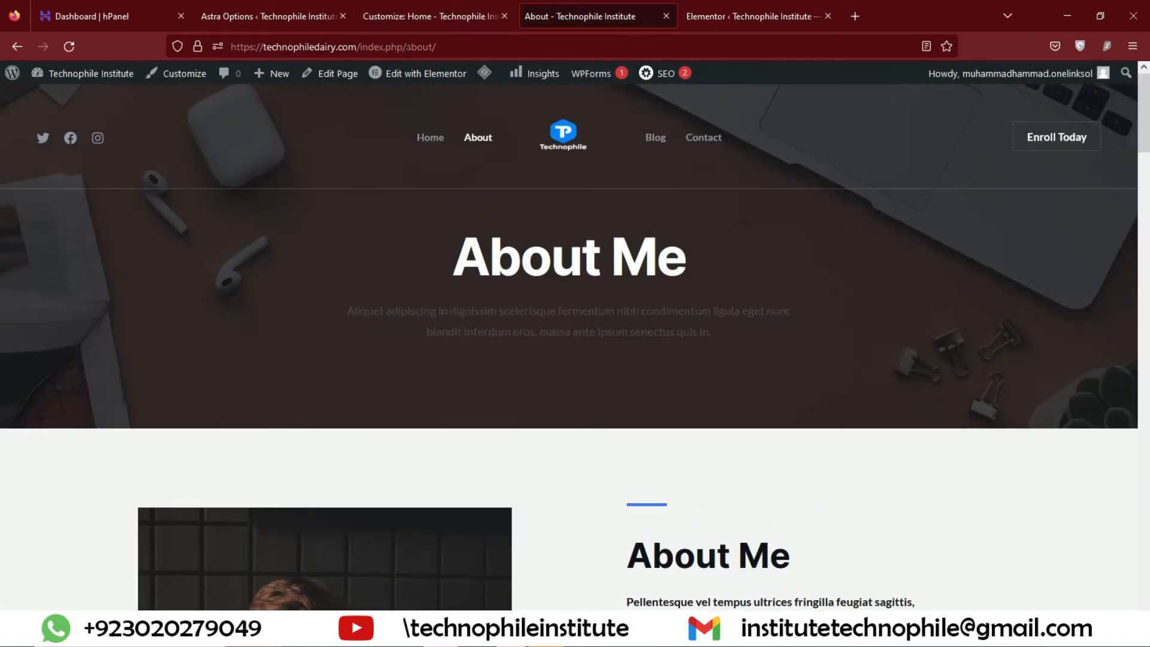
{"action": "mouse_move", "coordinate": [416, 78]}
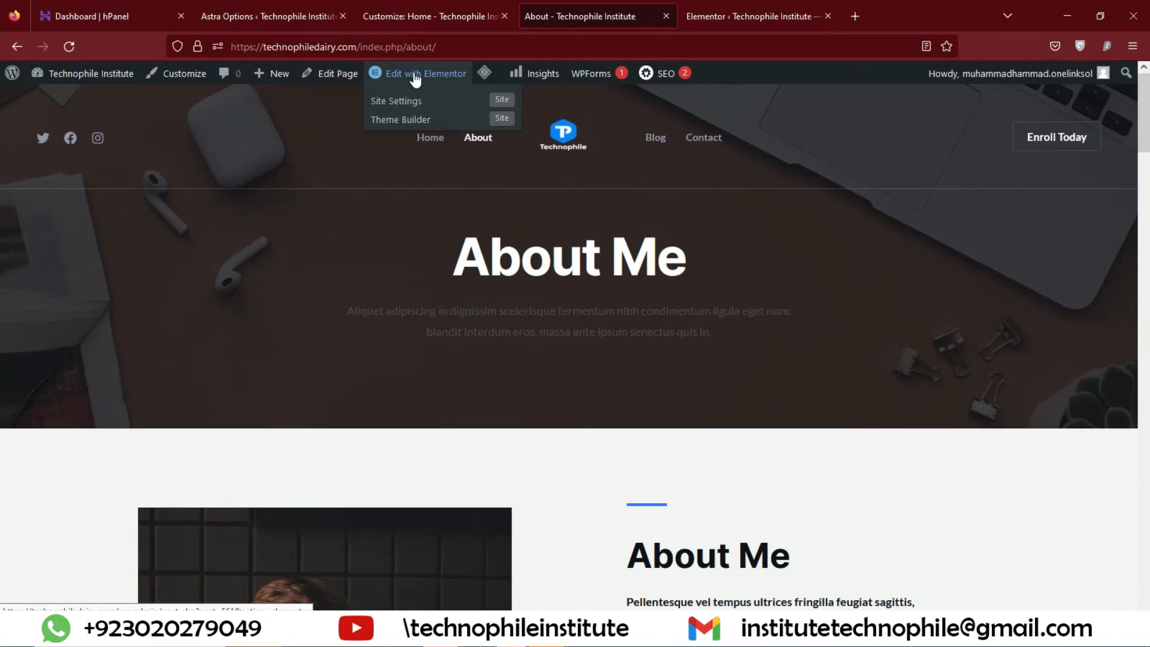
{"action": "left_click", "coordinate": [395, 101]}
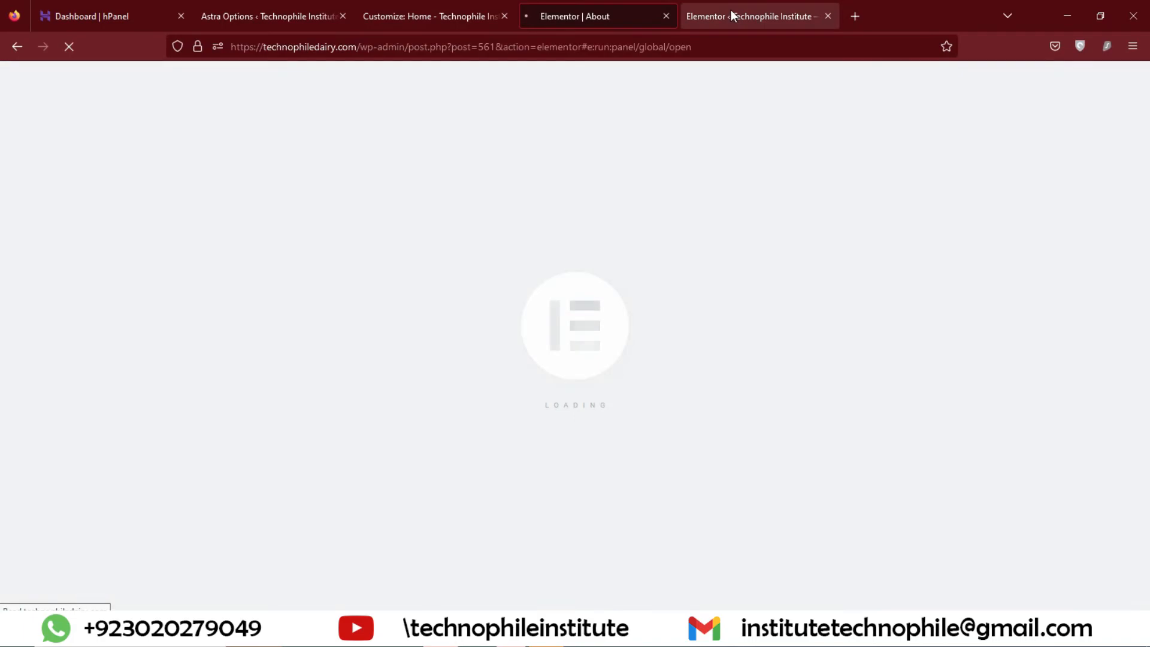
Load the live home page technophiledairy.com in place of the Elementor Experiments settings page
{"action": "left_click", "coordinate": [731, 9]}
{"action": "left_click", "coordinate": [670, 42]}
{"action": "left_click_drag", "start_coordinate": [669, 41], "coordinate": [358, 46]}
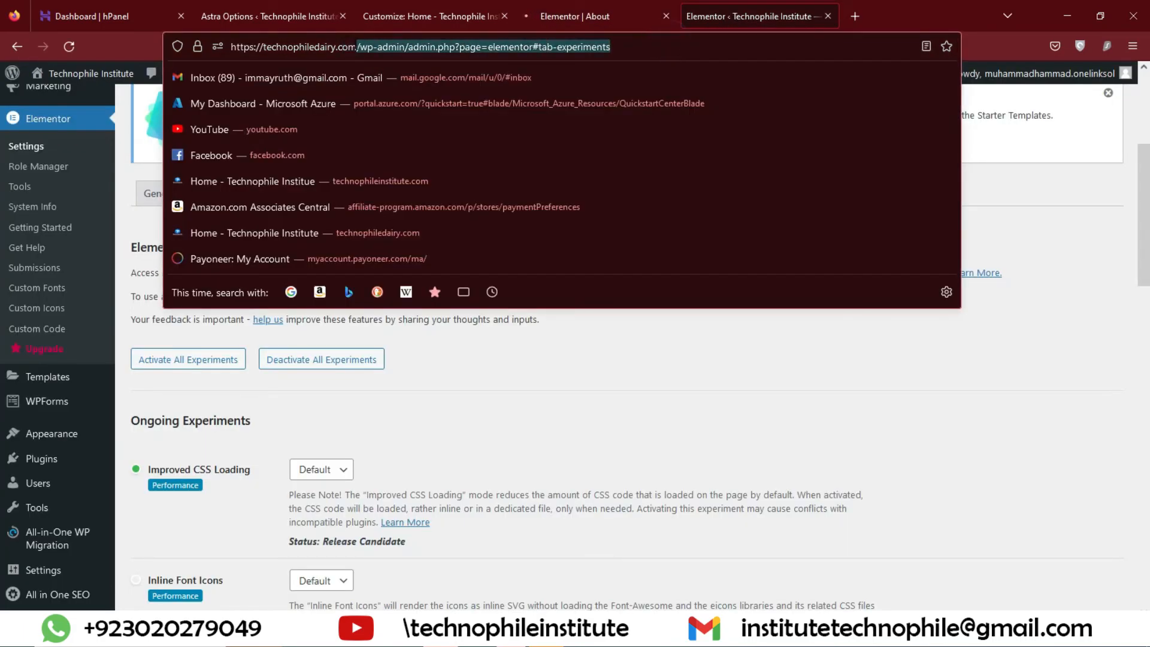
{"action": "left_click", "coordinate": [353, 43]}
{"action": "left_click_drag", "start_coordinate": [670, 46], "coordinate": [360, 46]}
{"action": "key", "text": "BackSpace"}
{"action": "key", "text": "Escape"}
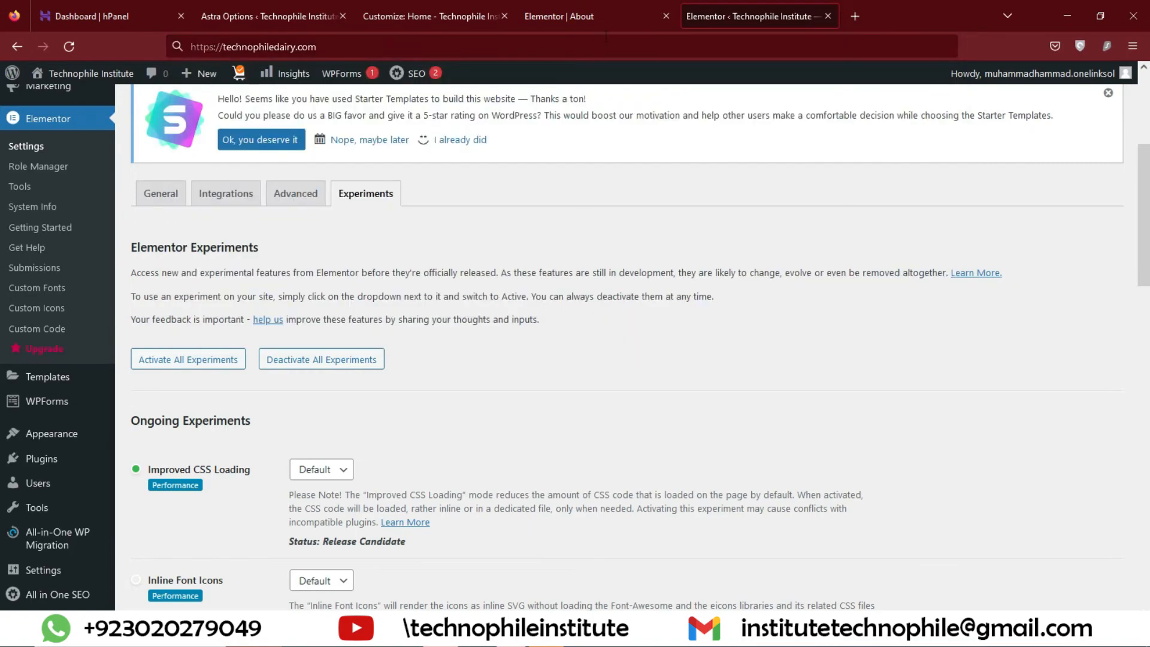
{"action": "key", "text": "Return"}
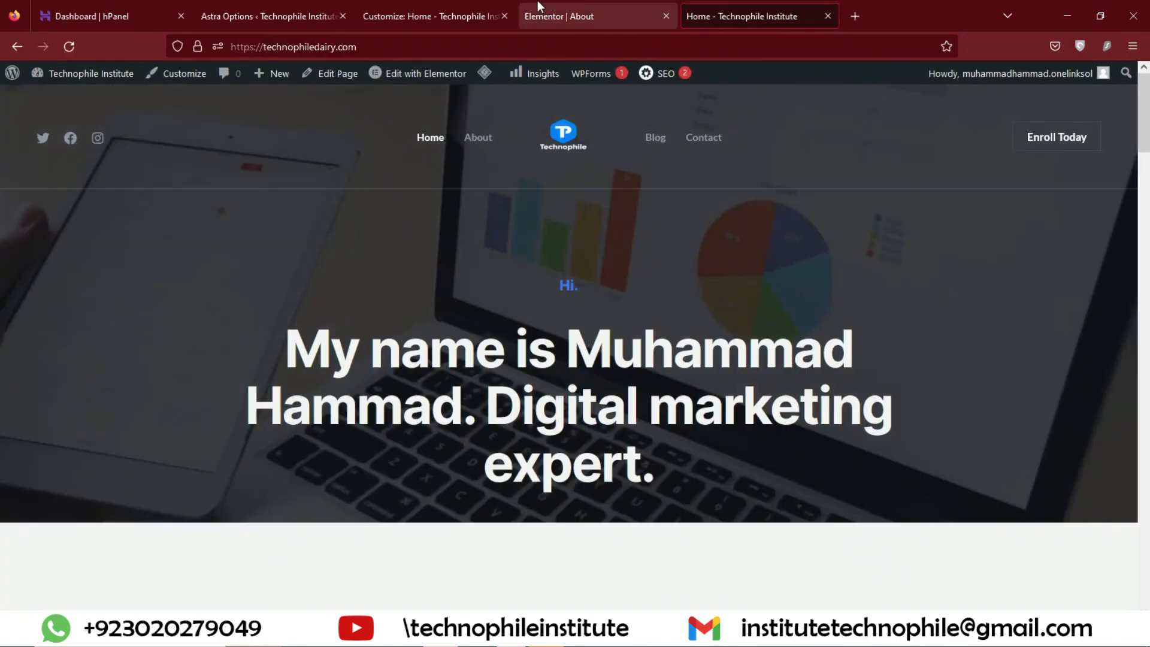
Set logo-png-Recovered.png as the site favicon in Elementor's Site Identity settings and update the site
{"action": "left_click", "coordinate": [537, 2]}
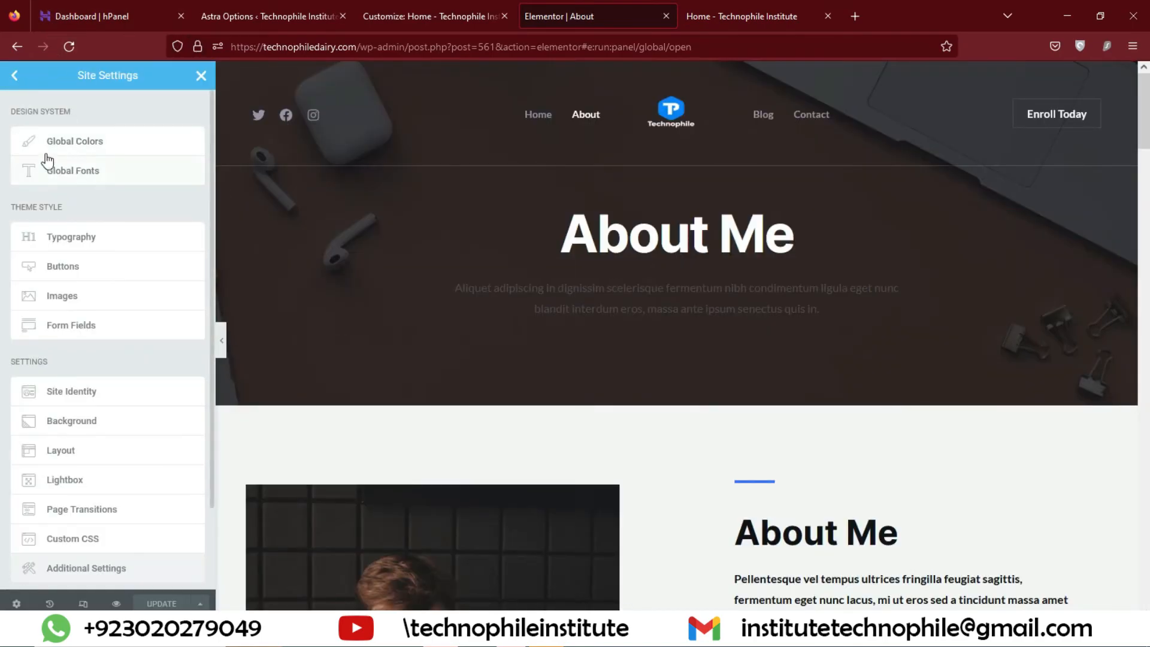
{"action": "left_click", "coordinate": [15, 75]}
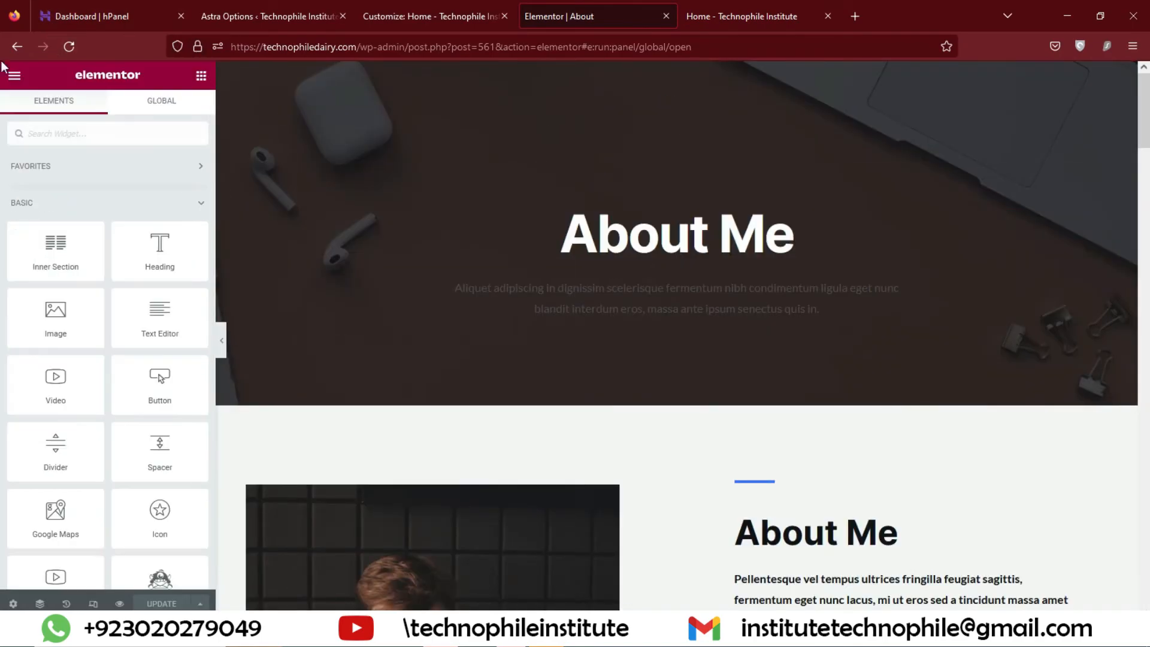
{"action": "left_click", "coordinate": [18, 75]}
{"action": "left_click", "coordinate": [86, 143]}
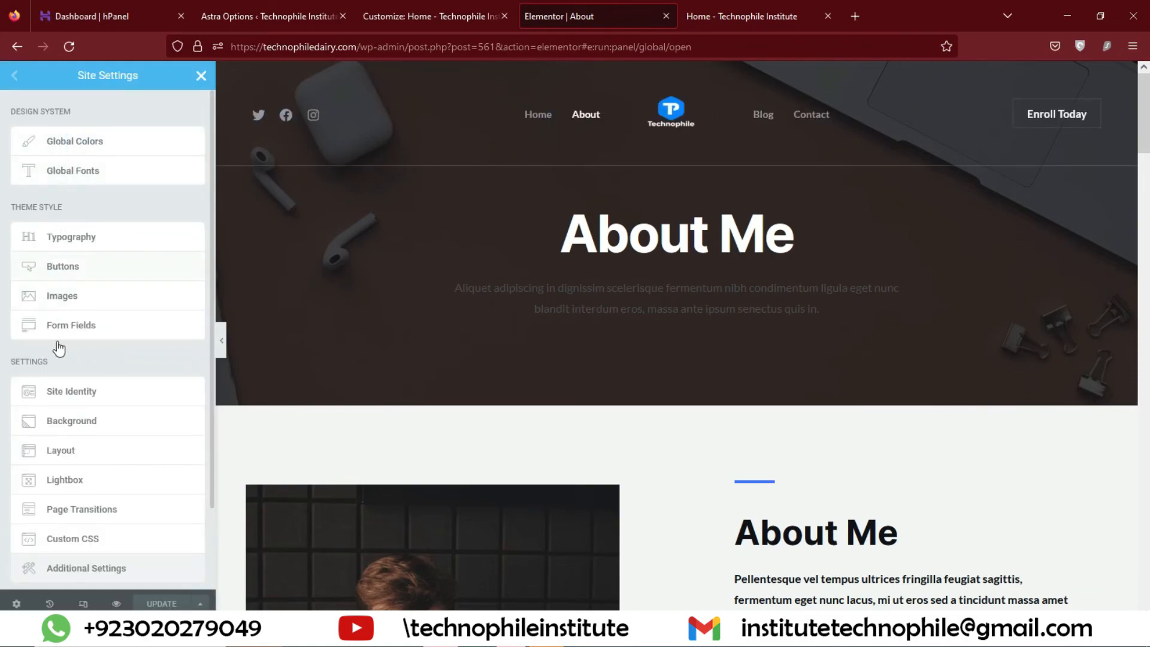
{"action": "left_click", "coordinate": [76, 391]}
{"action": "scroll", "coordinate": [144, 387], "scroll_direction": "down", "scroll_amount": 1}
{"action": "left_click", "coordinate": [99, 435]}
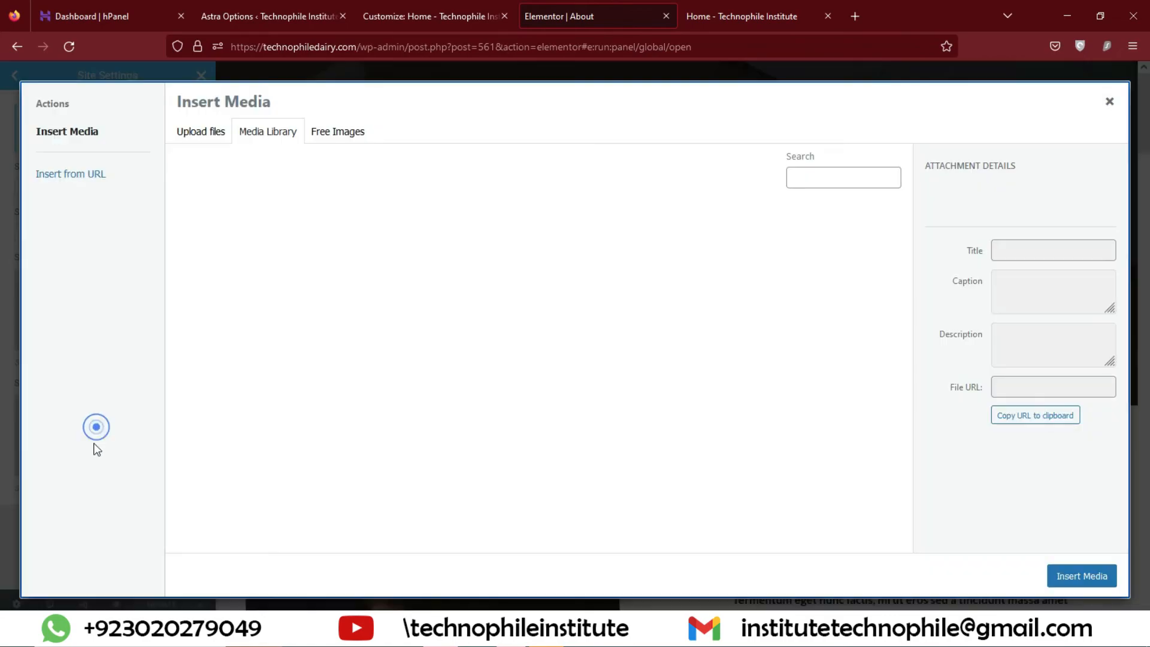
{"action": "left_click", "coordinate": [634, 257]}
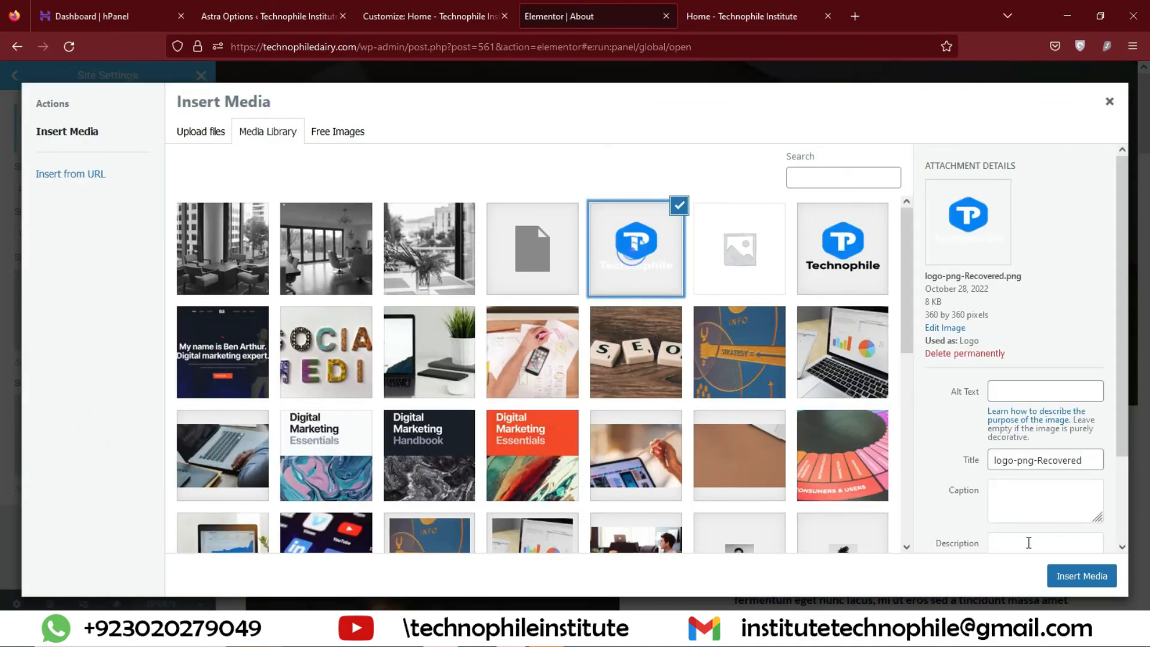
{"action": "left_click", "coordinate": [1082, 575]}
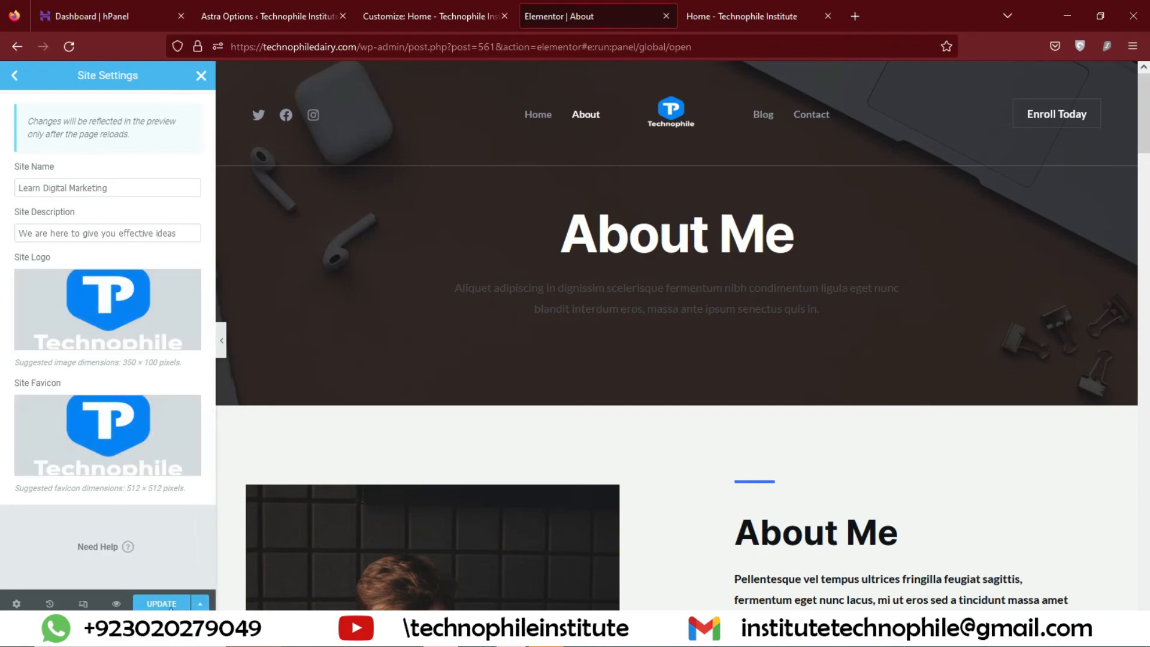
{"action": "left_click", "coordinate": [161, 604]}
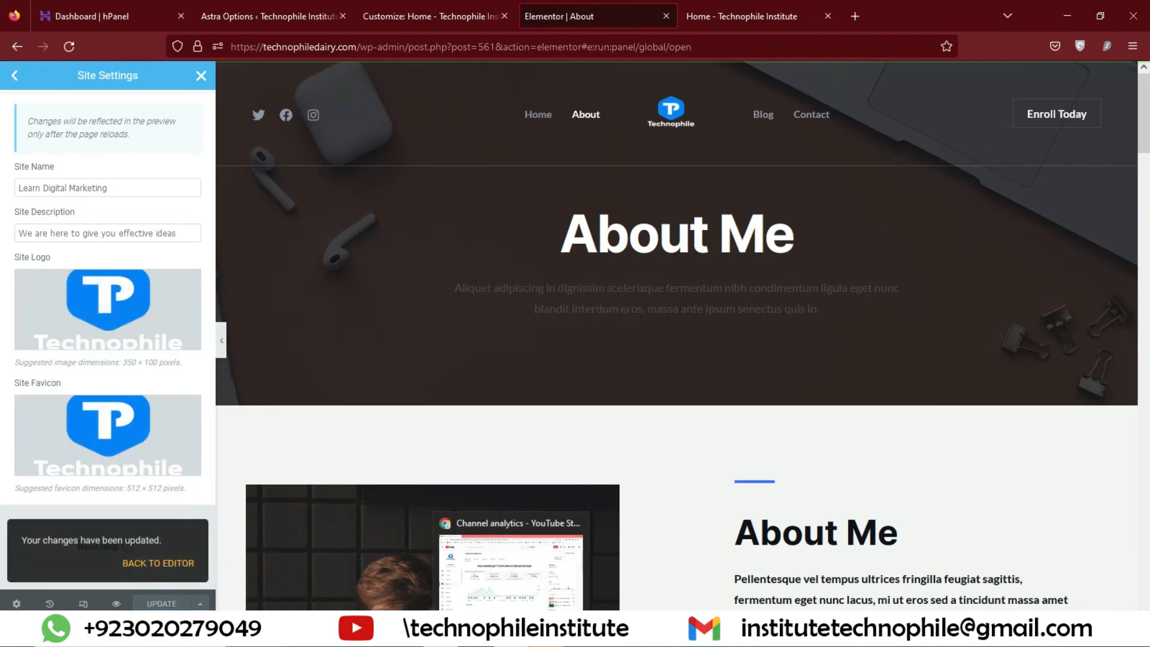
Switch to Chrome and load technophiledairy.com in a new tab to check the live site
{"action": "left_click", "coordinate": [524, 566]}
{"action": "left_click", "coordinate": [201, 4]}
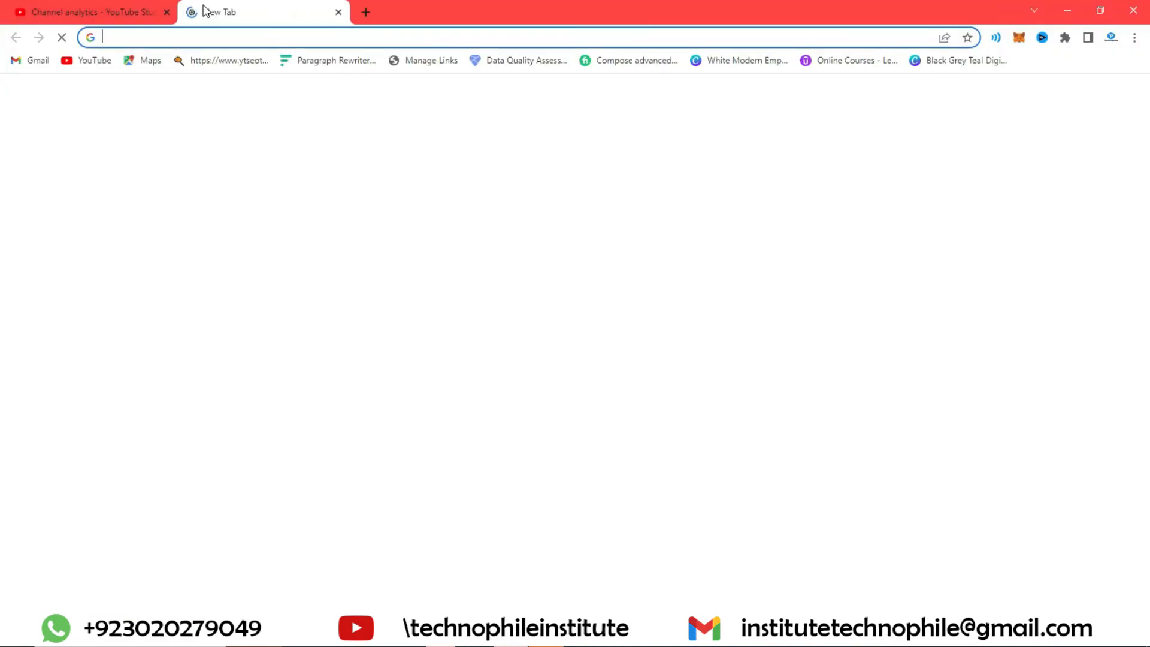
{"action": "type", "text": "tecg"}
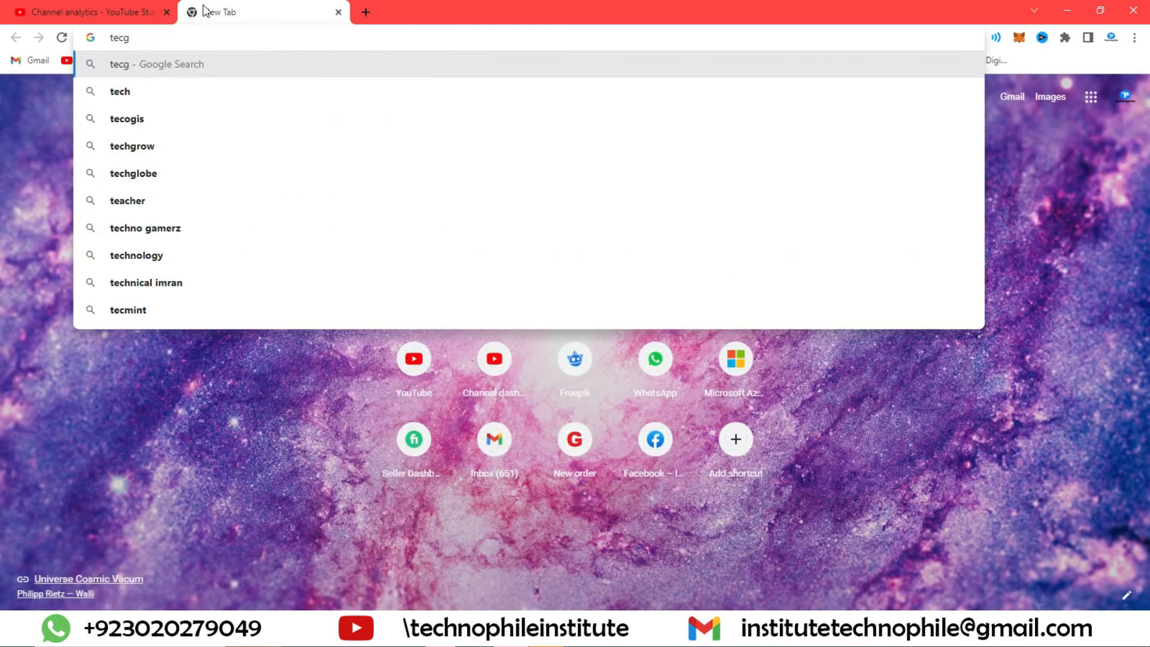
{"action": "key", "text": "BackSpace"}
{"action": "type", "text": "hnophi"}
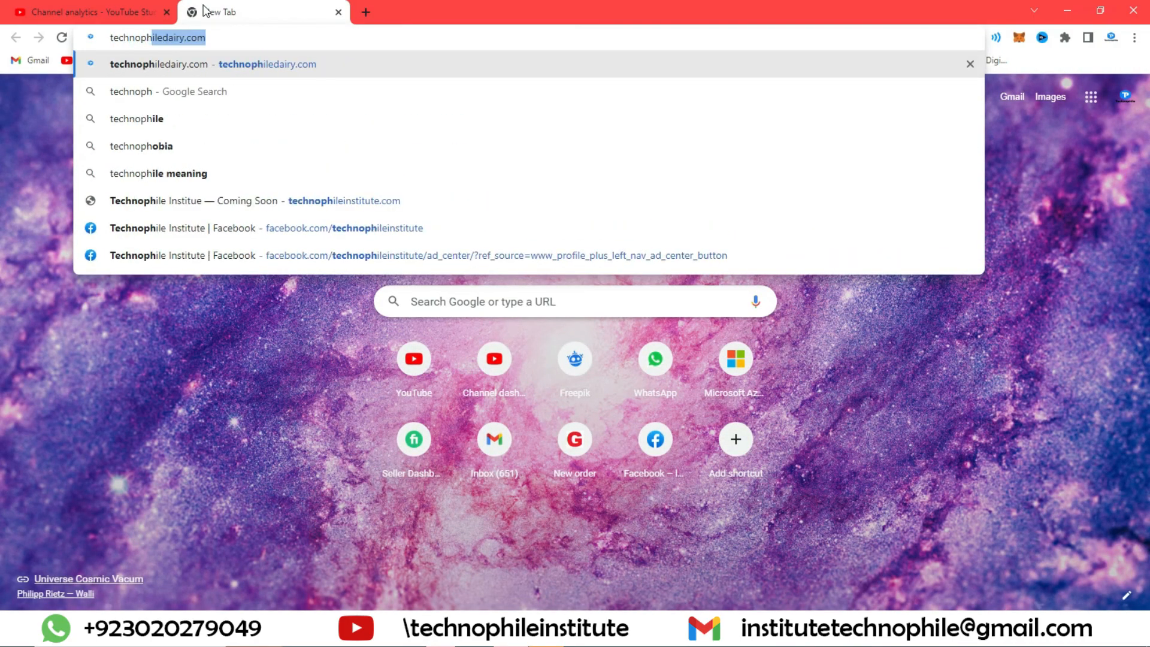
{"action": "key", "text": "Return"}
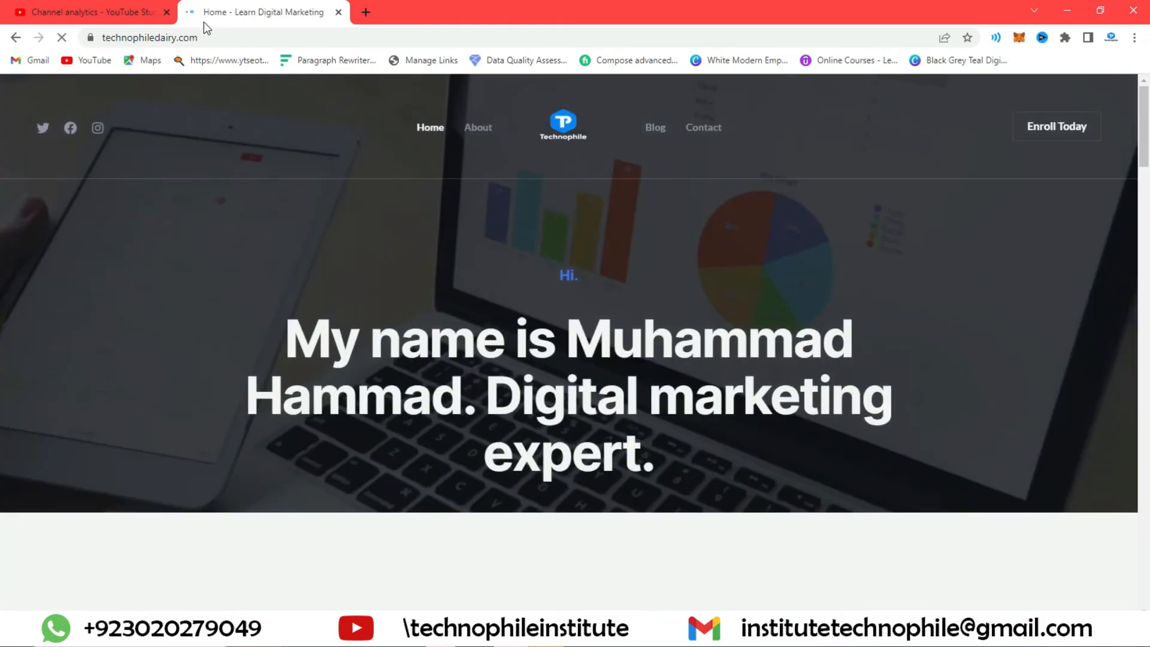
Review the live home page from end to end, followed by the About page
{"action": "scroll", "coordinate": [625, 289], "scroll_direction": "down", "scroll_amount": 20}
{"action": "scroll", "coordinate": [628, 289], "scroll_direction": "up", "scroll_amount": 20}
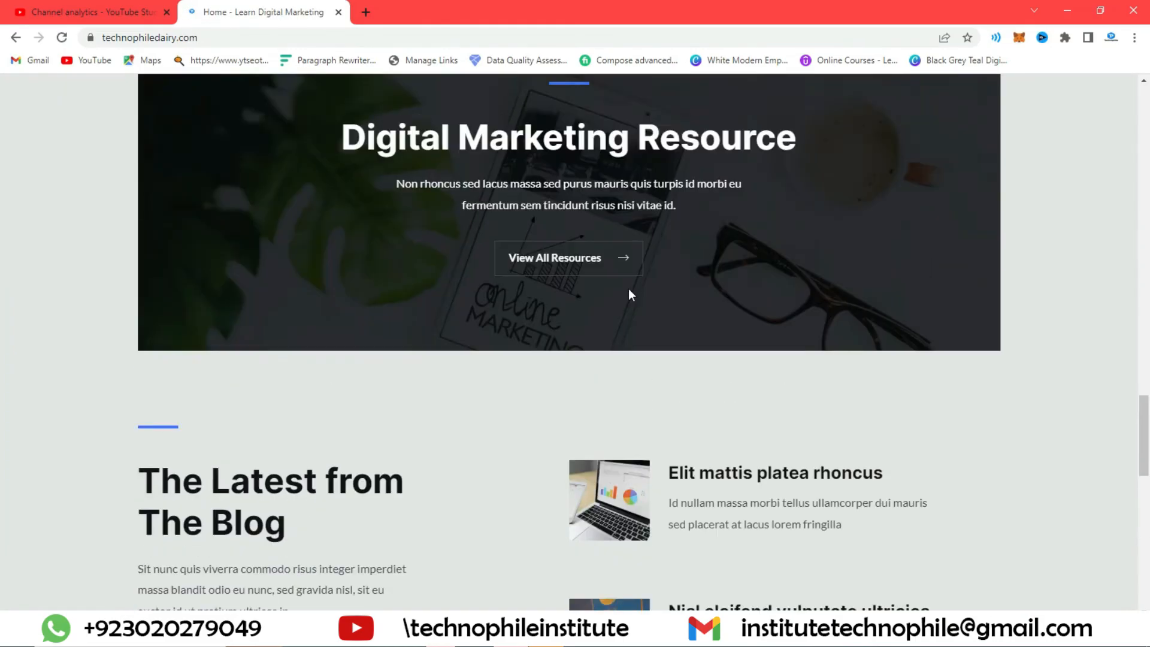
{"action": "scroll", "coordinate": [628, 288], "scroll_direction": "up", "scroll_amount": 3}
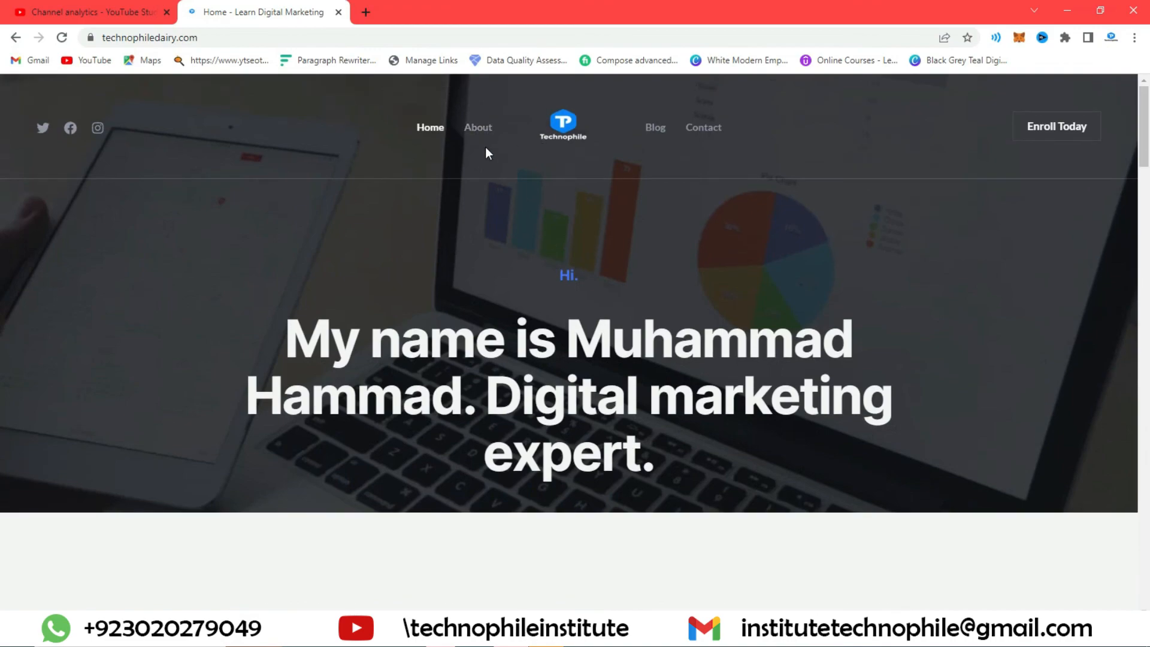
{"action": "left_click", "coordinate": [478, 128]}
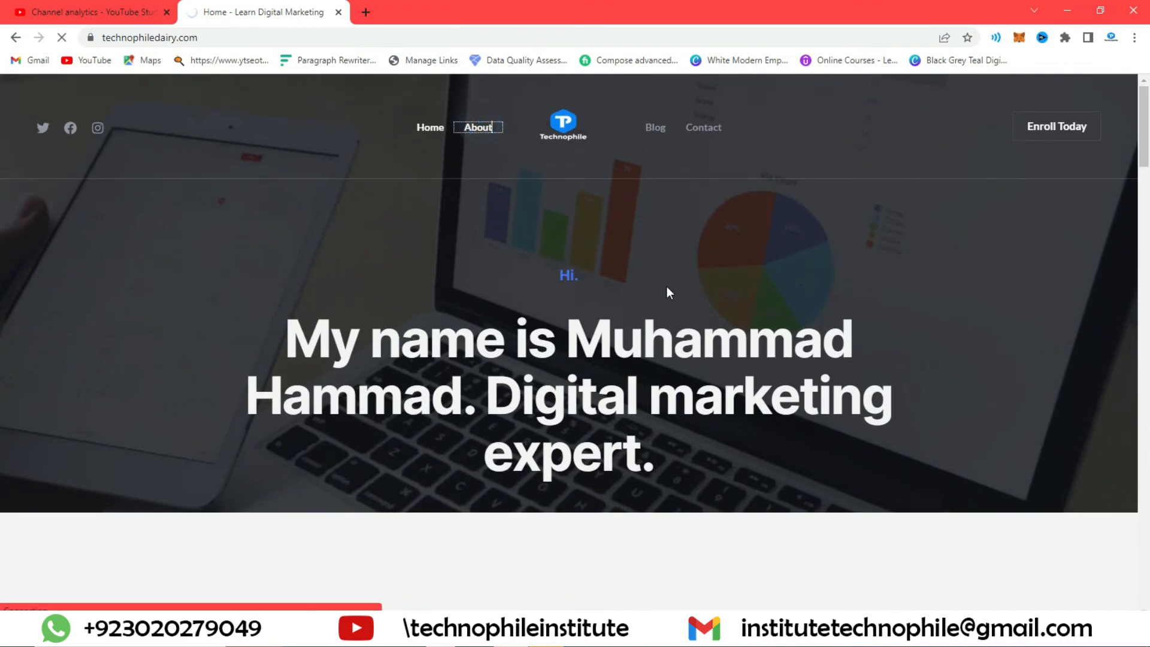
{"action": "scroll", "coordinate": [614, 261], "scroll_direction": "down", "scroll_amount": 8}
{"action": "scroll", "coordinate": [613, 262], "scroll_direction": "up", "scroll_amount": 8}
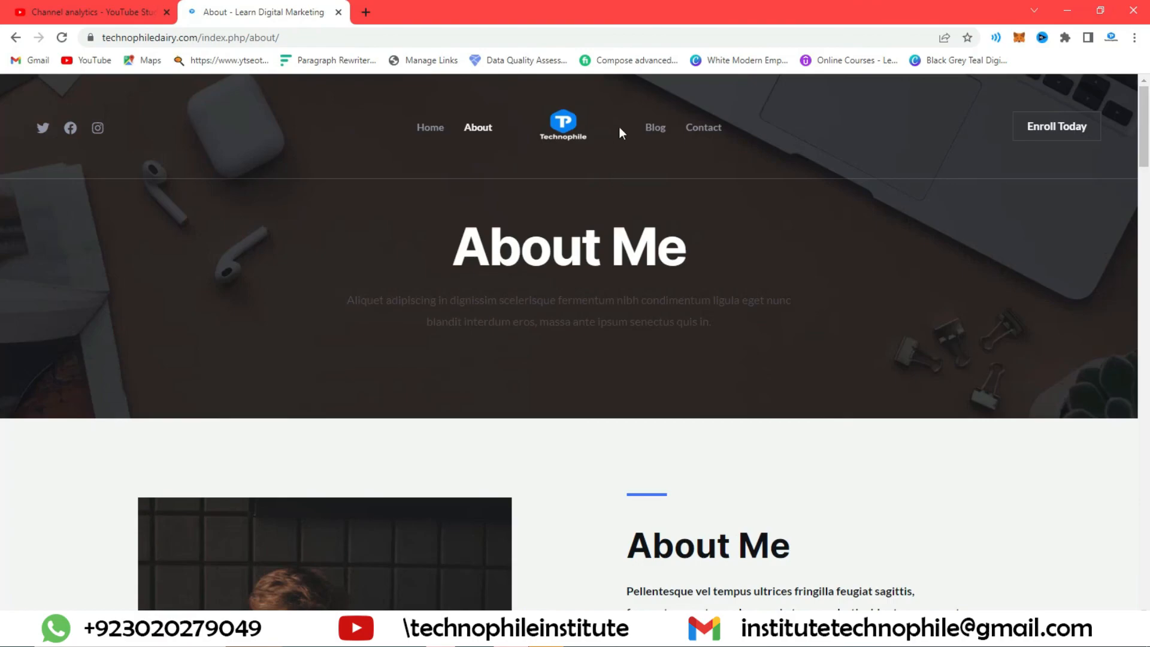
Review the live Blog page's posts, check the Contact page, and return to the Blog page
{"action": "left_click", "coordinate": [656, 129]}
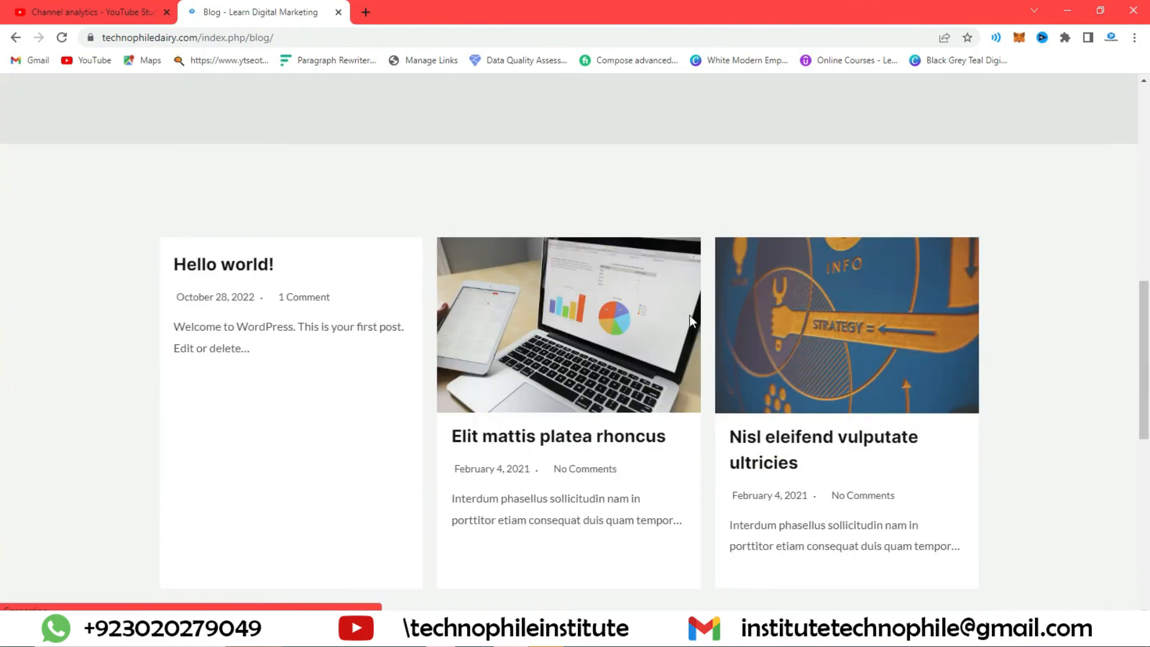
{"action": "scroll", "coordinate": [690, 317], "scroll_direction": "down", "scroll_amount": 15}
{"action": "scroll", "coordinate": [659, 319], "scroll_direction": "up", "scroll_amount": 15}
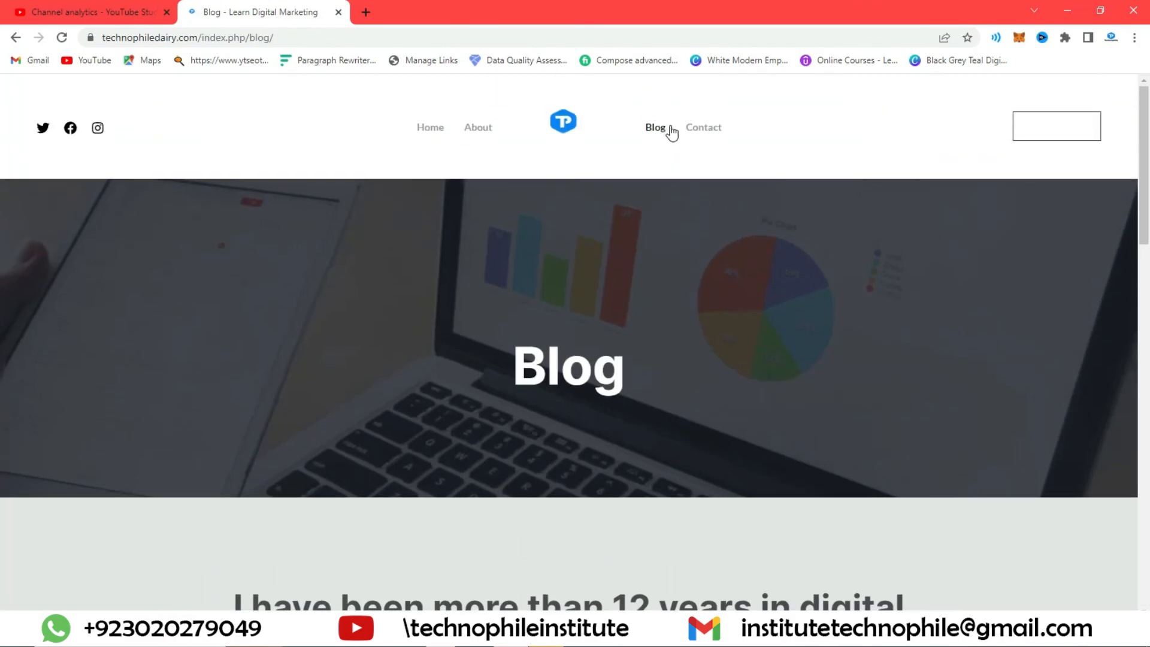
{"action": "left_click", "coordinate": [713, 127]}
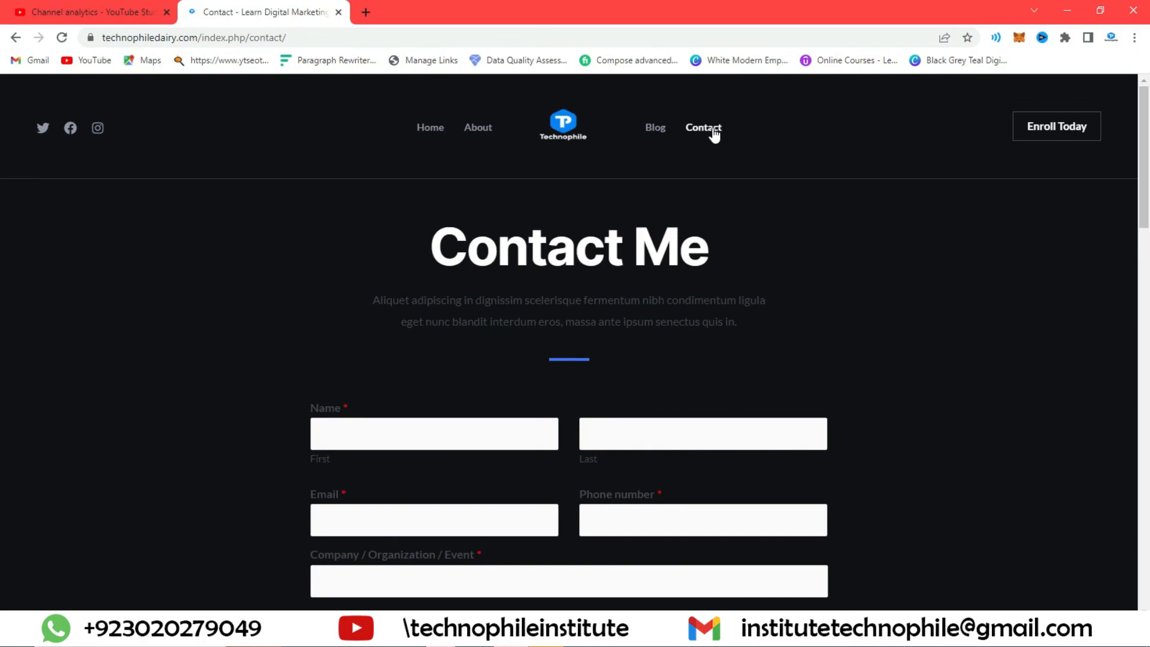
{"action": "left_click", "coordinate": [652, 130]}
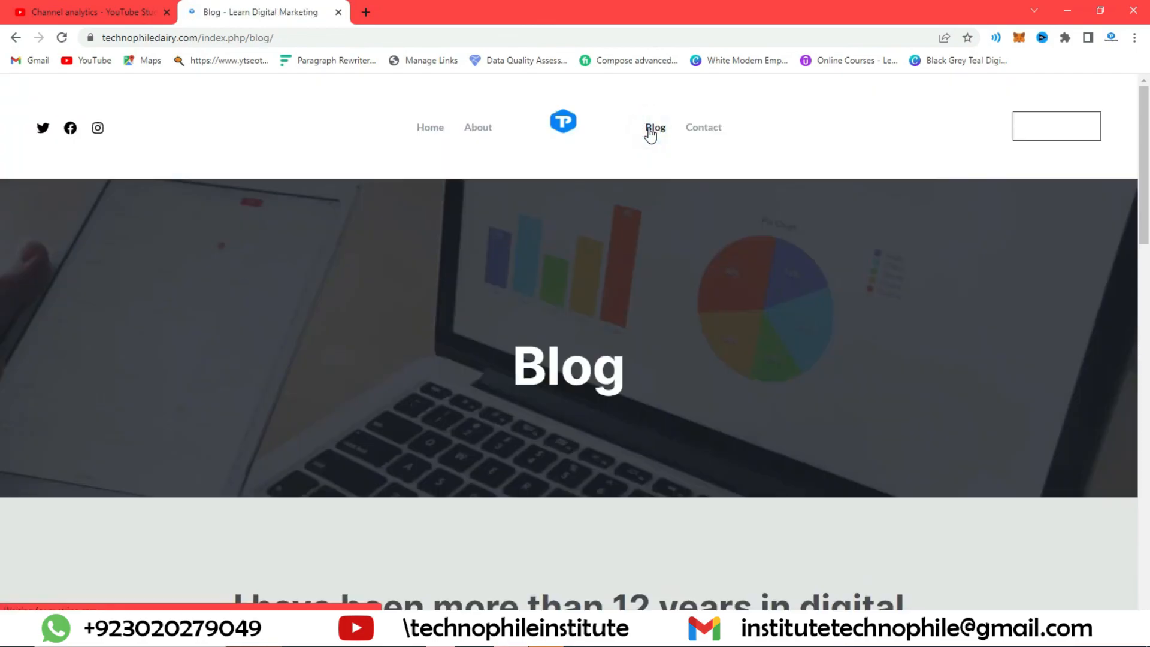